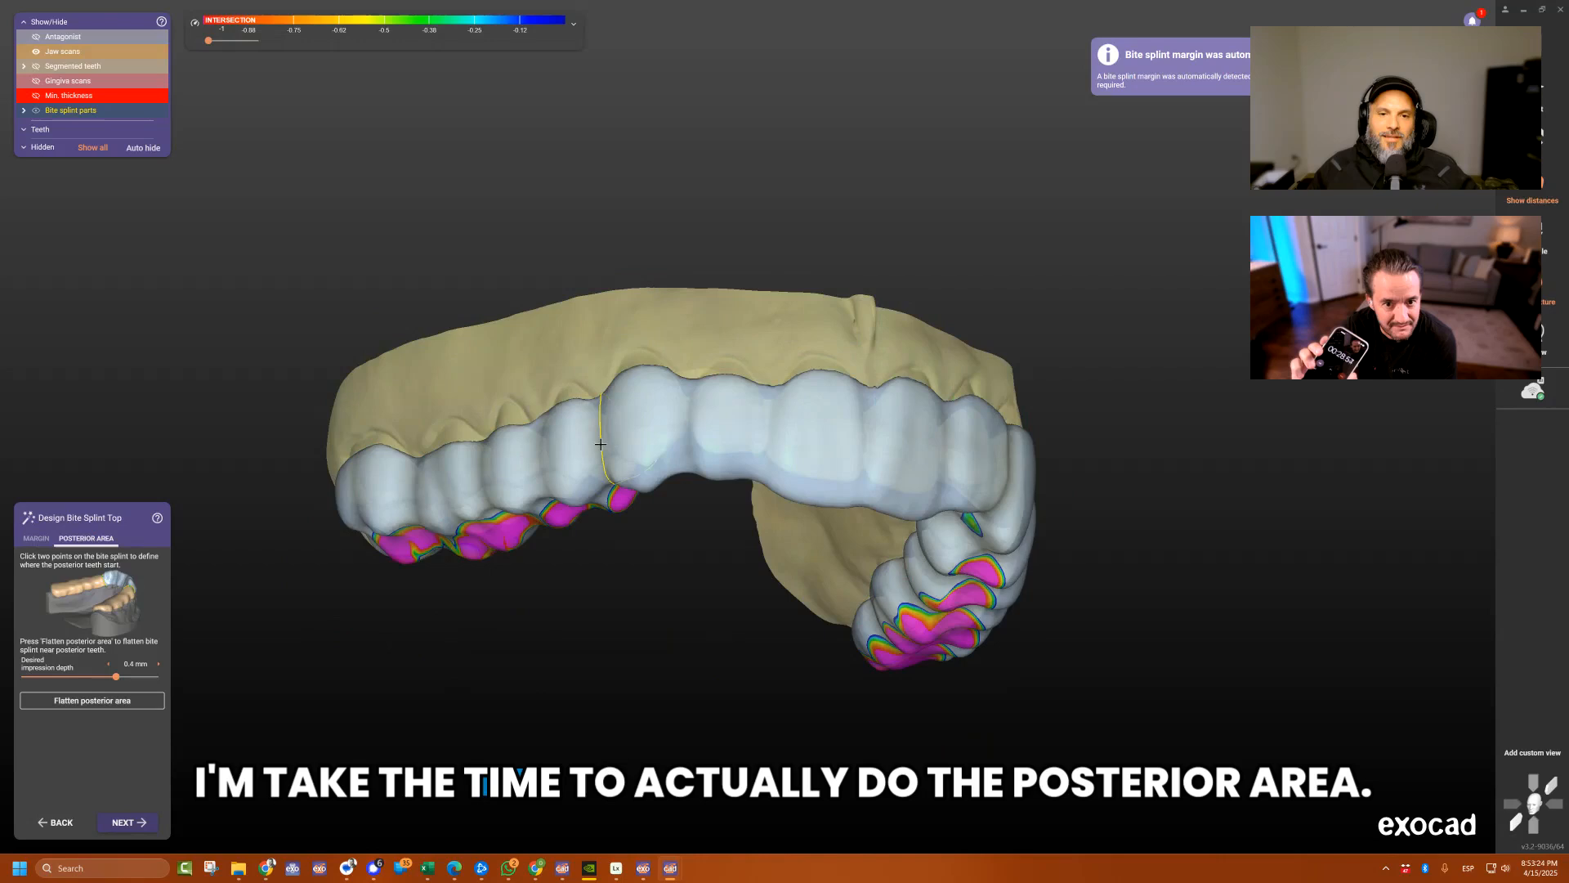
Mark where the posterior teeth start on the bite splint and flatten the posterior area with a 0.4 mm impression depth.
mouse_move(801, 458)
right_mouse_down()
mouse_move(907, 472)
mouse_move(890, 474)
right_mouse_up()
left_click(795, 486)
left_click(98, 704)
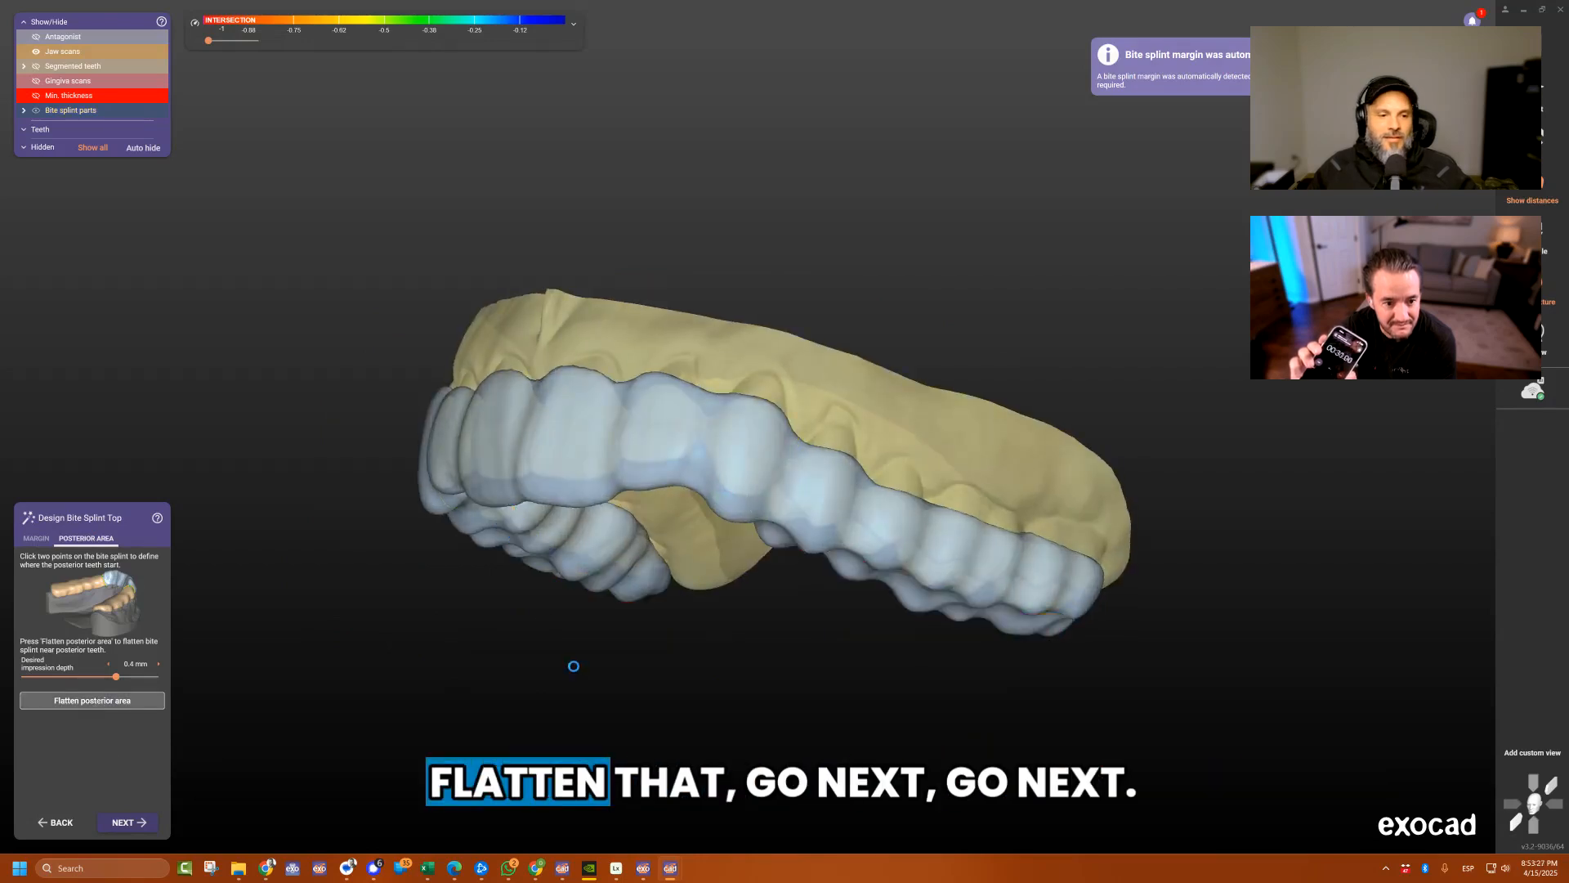
Proceed past the splint design and free-forming stages to merge and save the restoration.
key("space")
key("space")
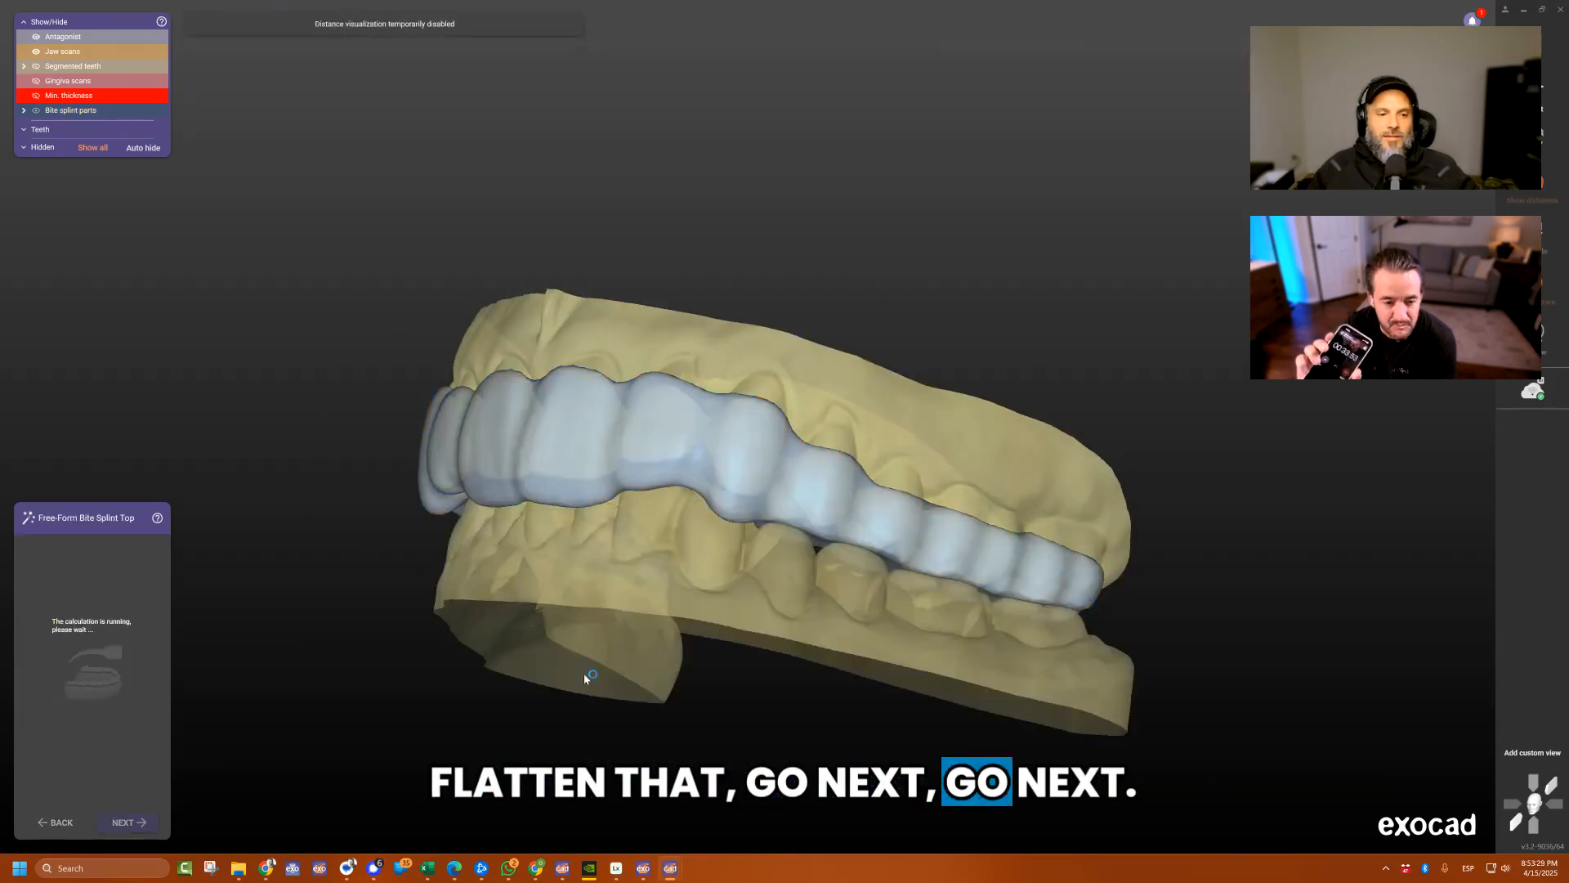
key("space")
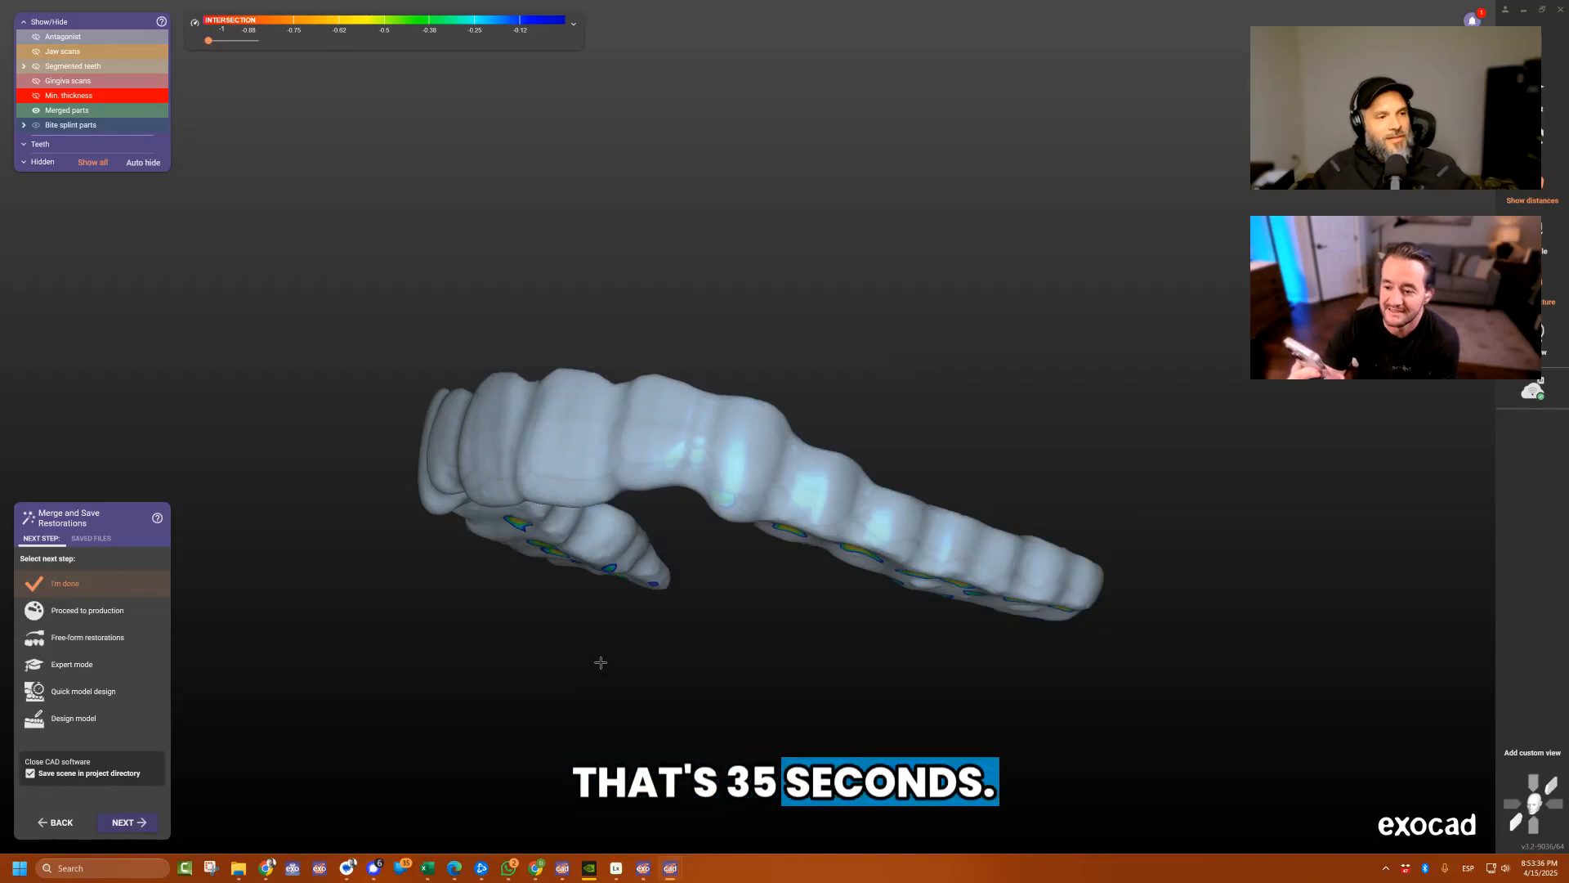
Continue with free-forming of the merged splint and open the library choices for adding an attachment.
right_click_drag(568, 651, 760, 514)
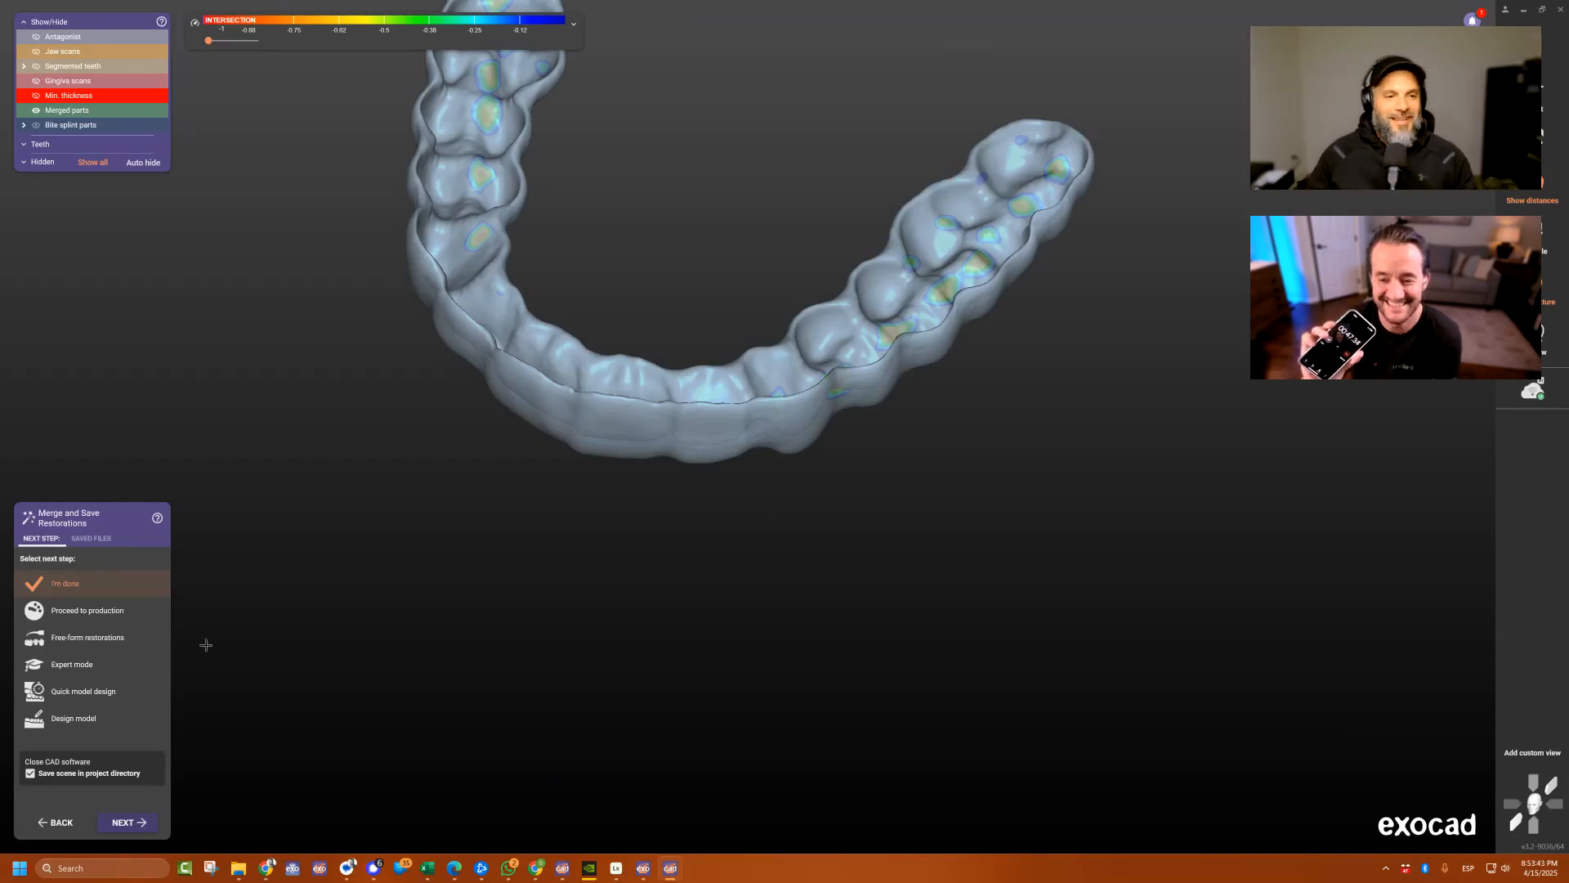
left_click(87, 638)
left_click(123, 822)
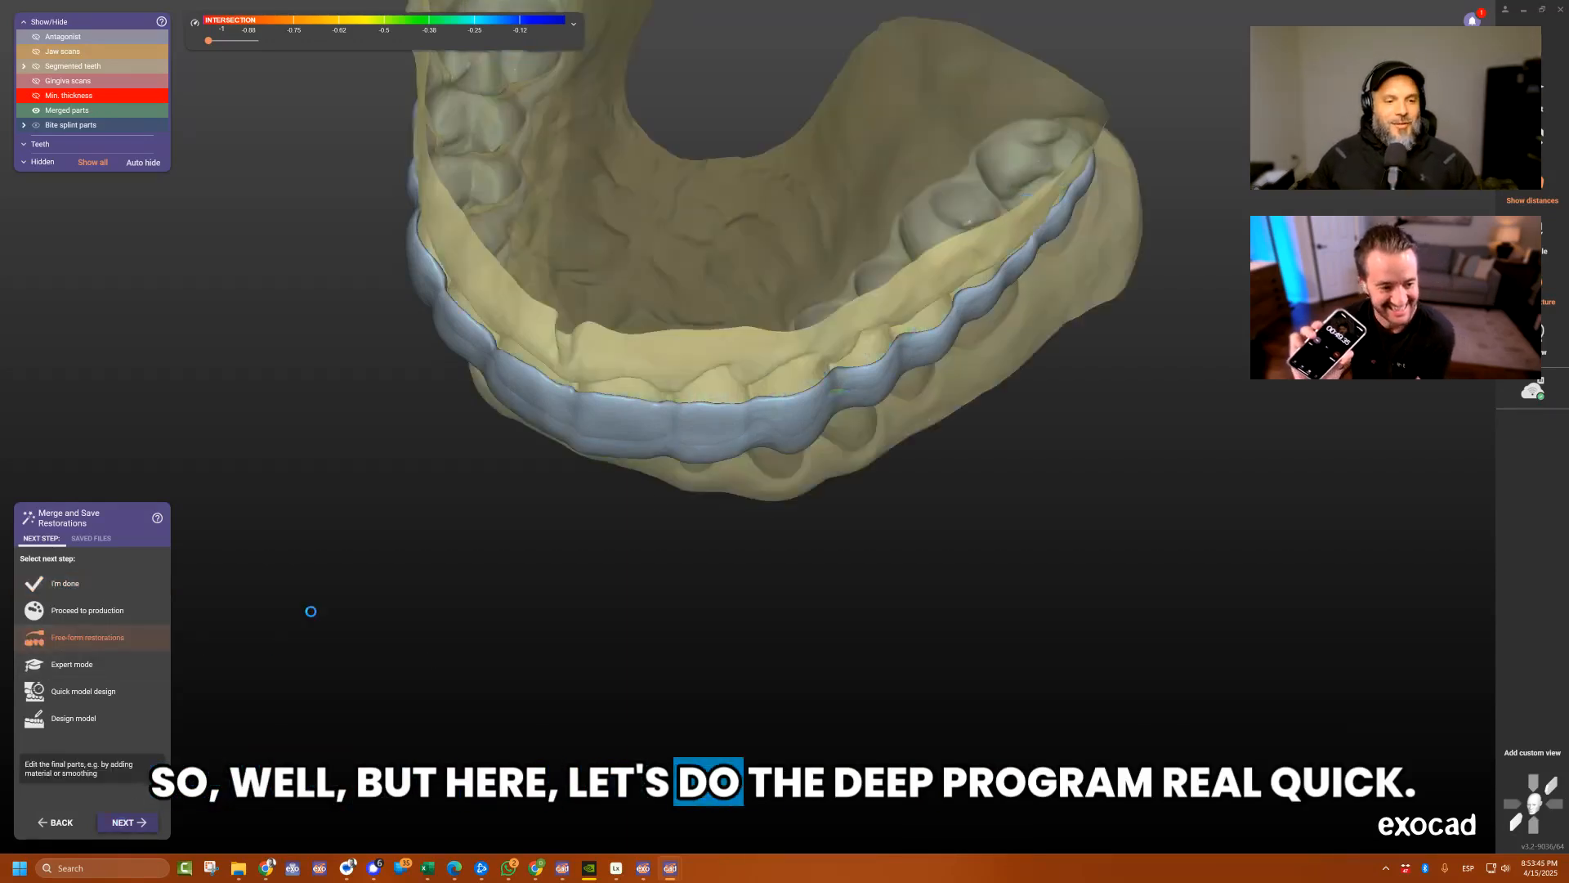
left_click(115, 537)
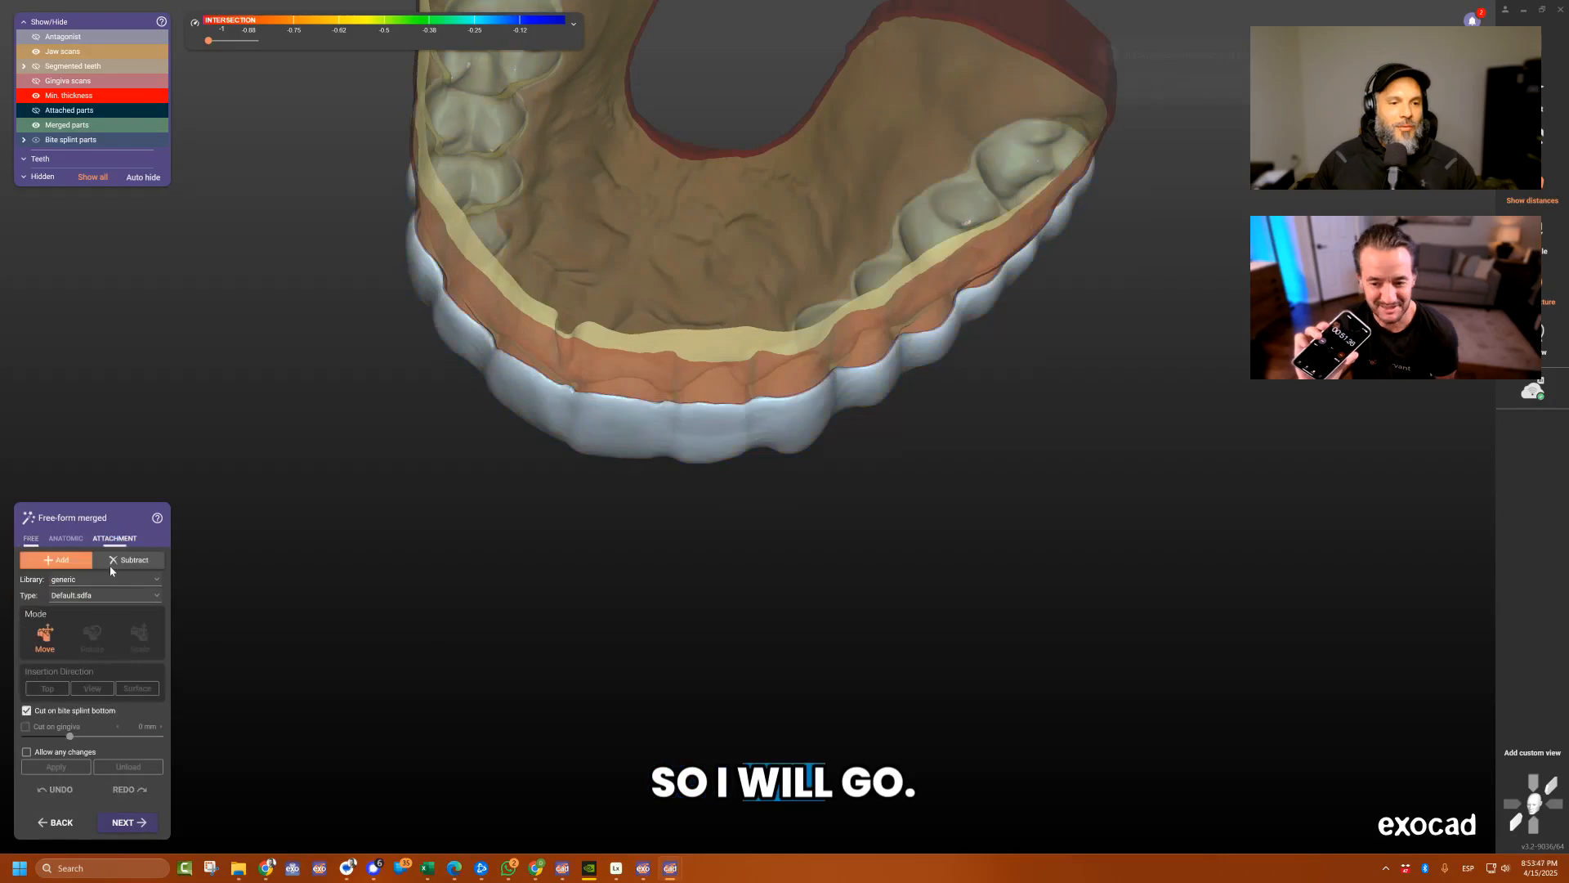
left_click(105, 579)
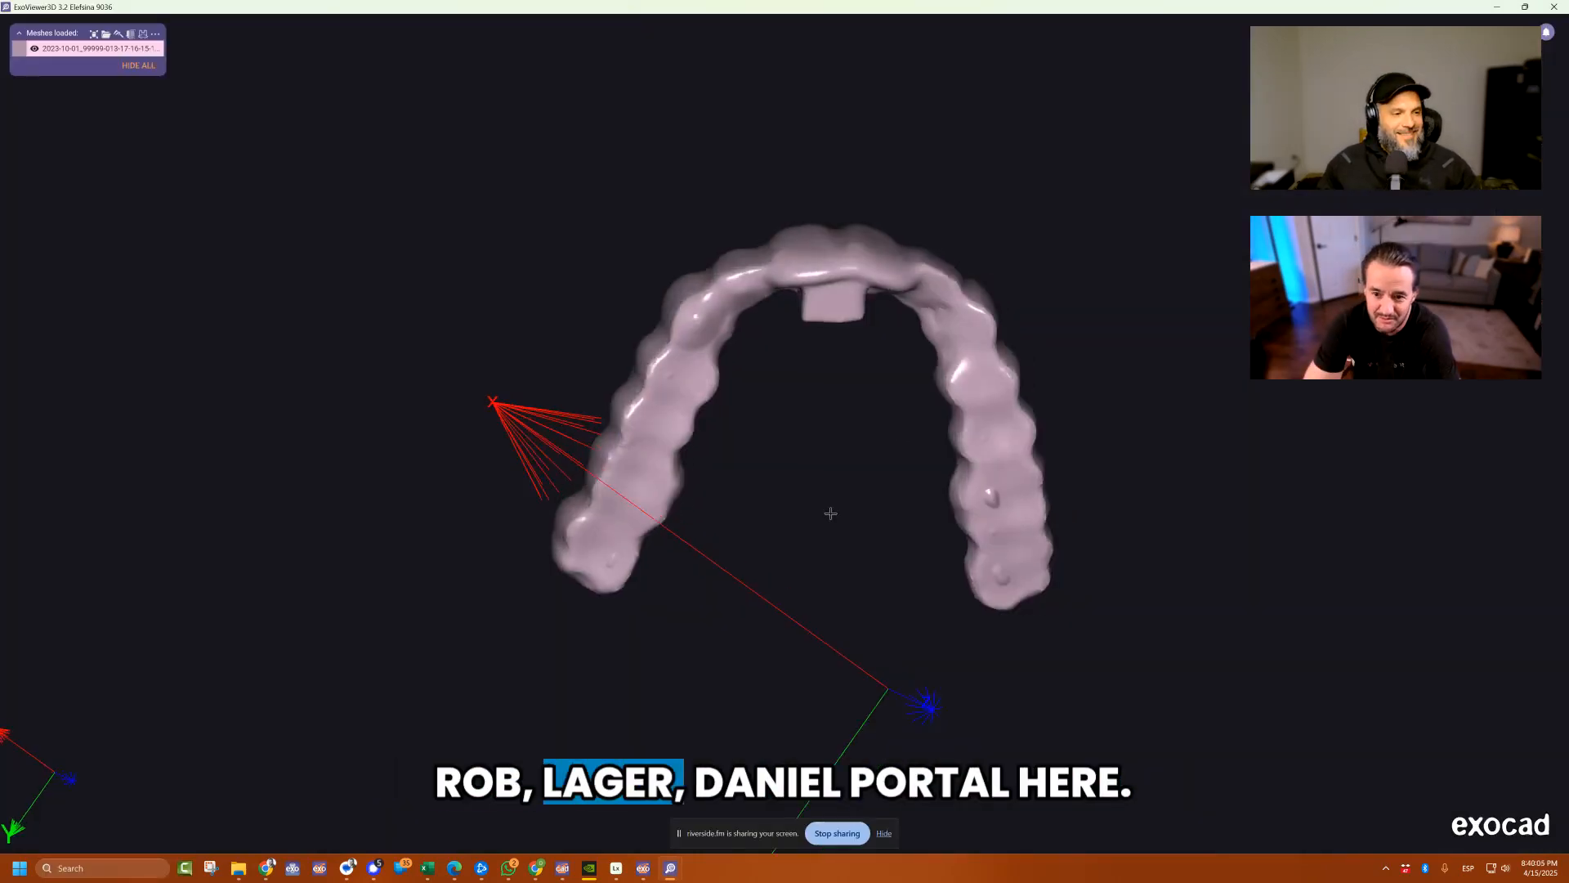
Examine the exported deprogrammer splint mesh in exoViewer from the occlusal, front, inner and side views.
mouse_move(831, 513)
right_mouse_down()
mouse_move(850, 513)
mouse_move(840, 505)
right_mouse_up()
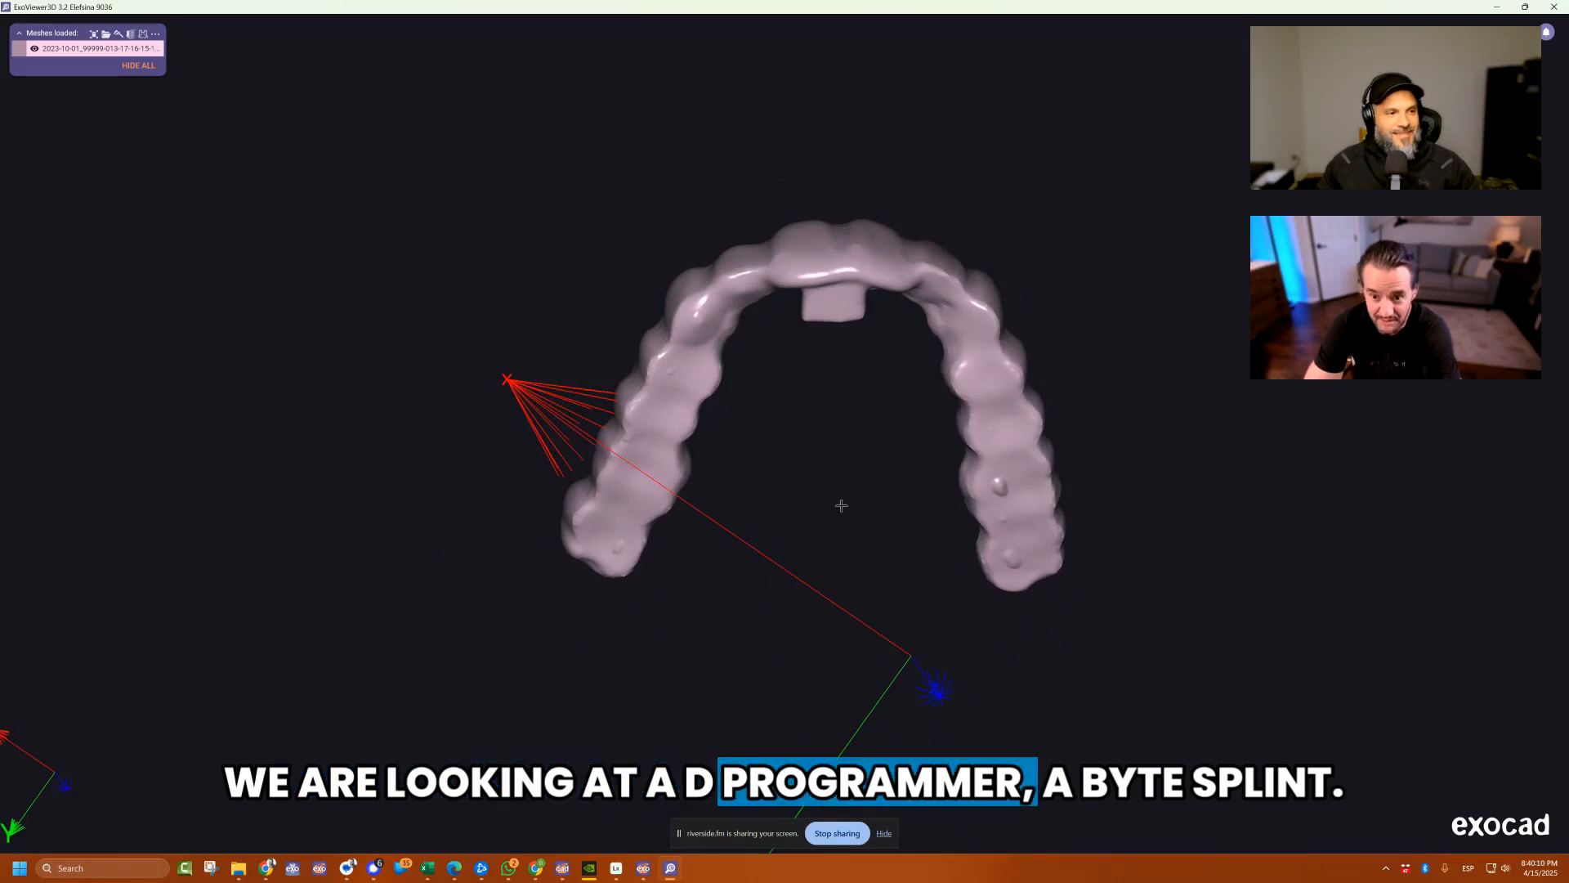
mouse_move(841, 505)
right_mouse_down()
mouse_move(814, 425)
mouse_move(807, 485)
mouse_move(745, 463)
right_mouse_up()
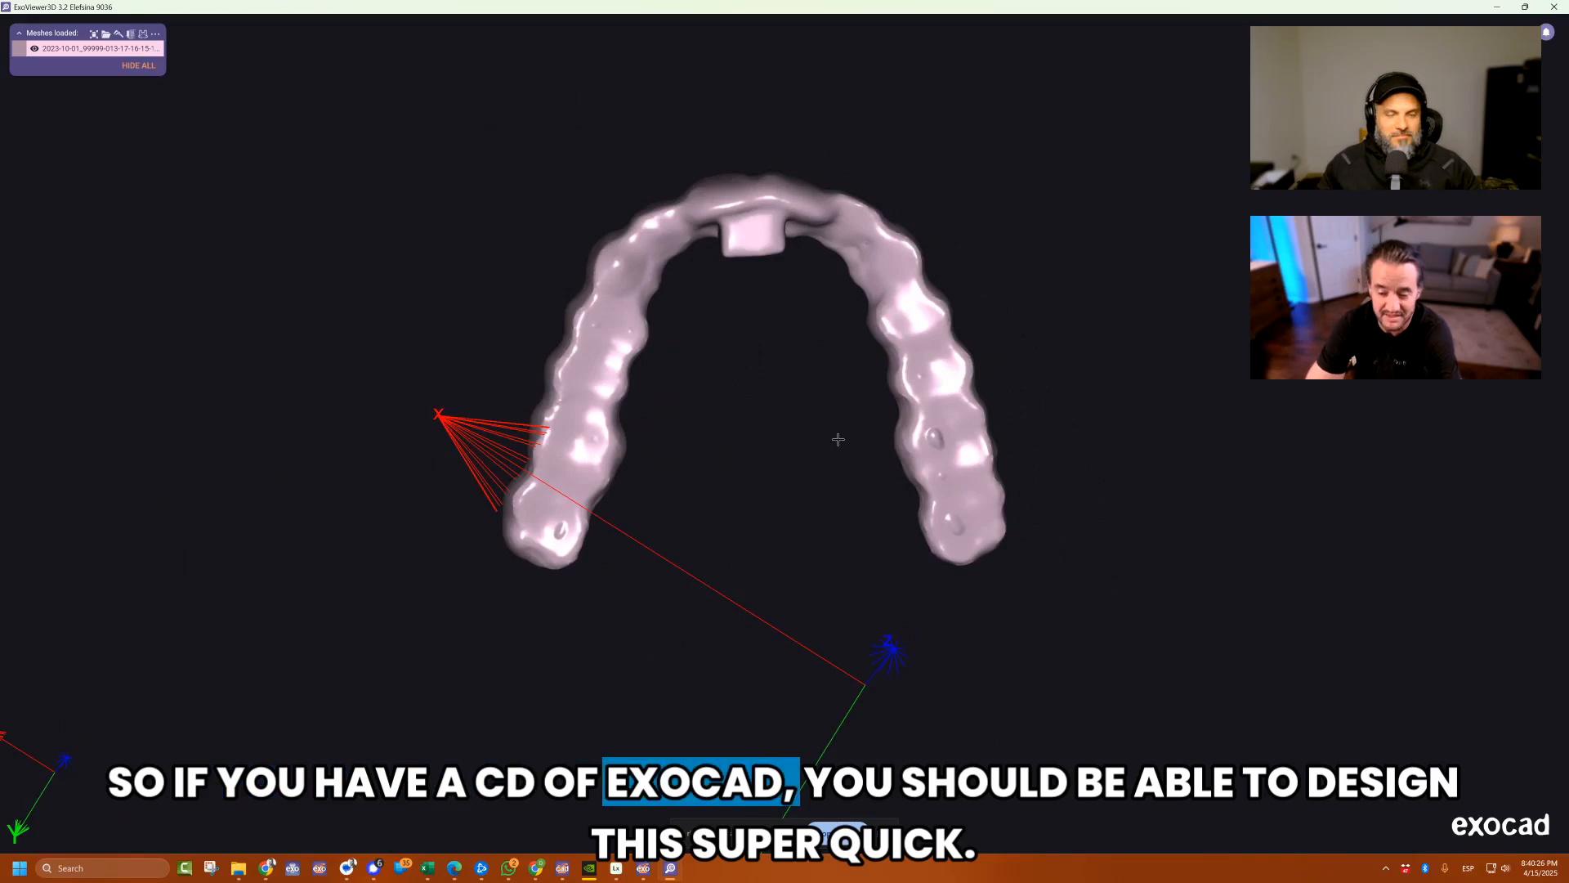
right_click_drag(837, 439, 820, 411)
middle_click_drag(820, 410, 842, 510)
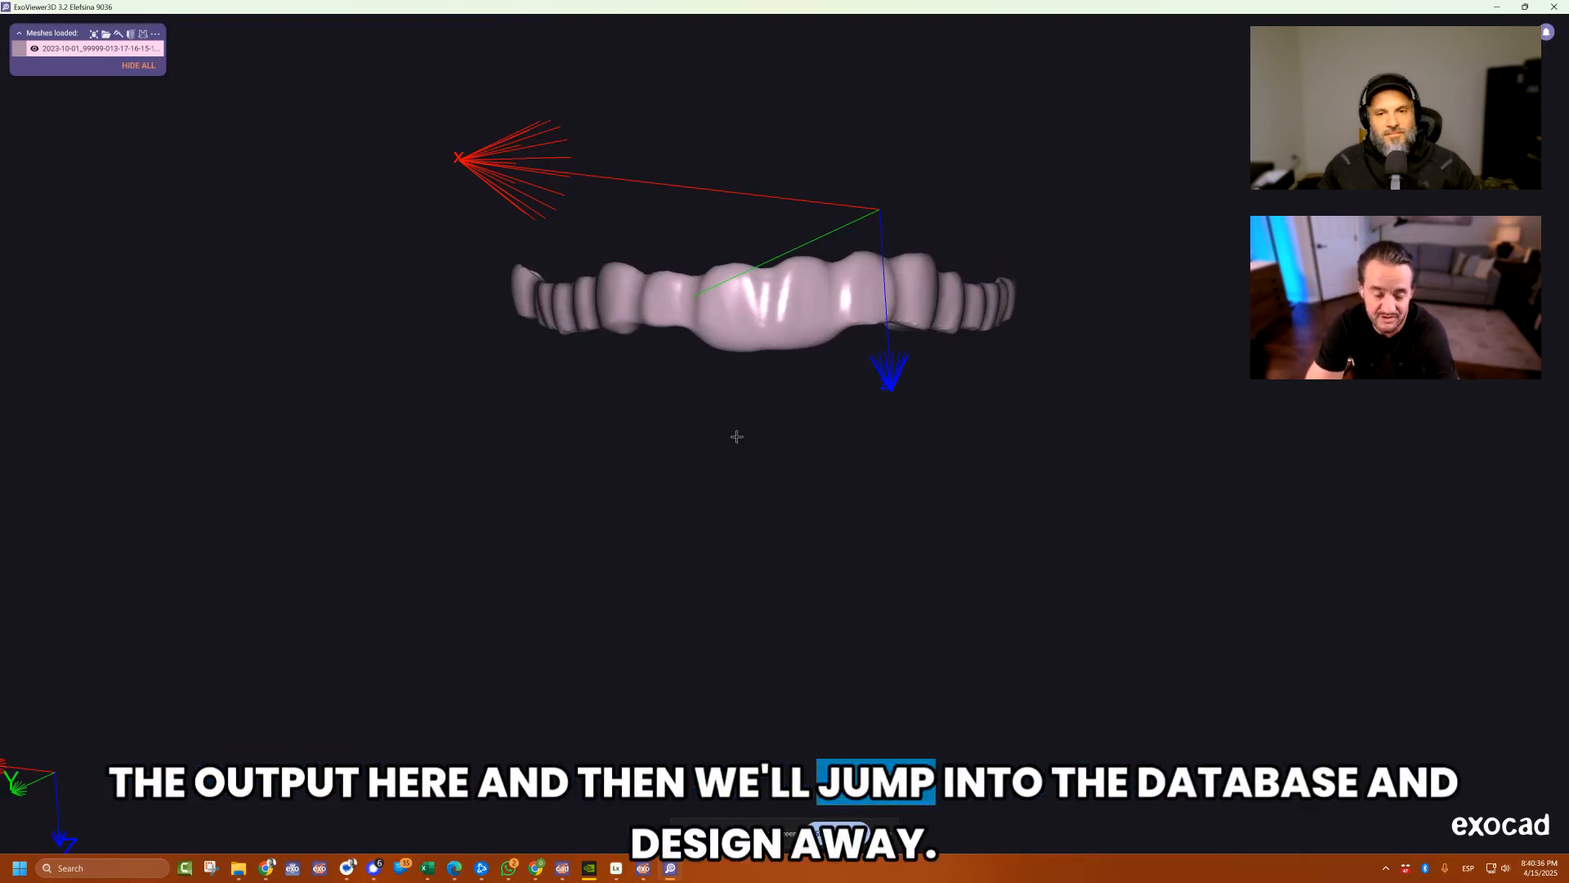
right_click_drag(736, 438, 726, 434)
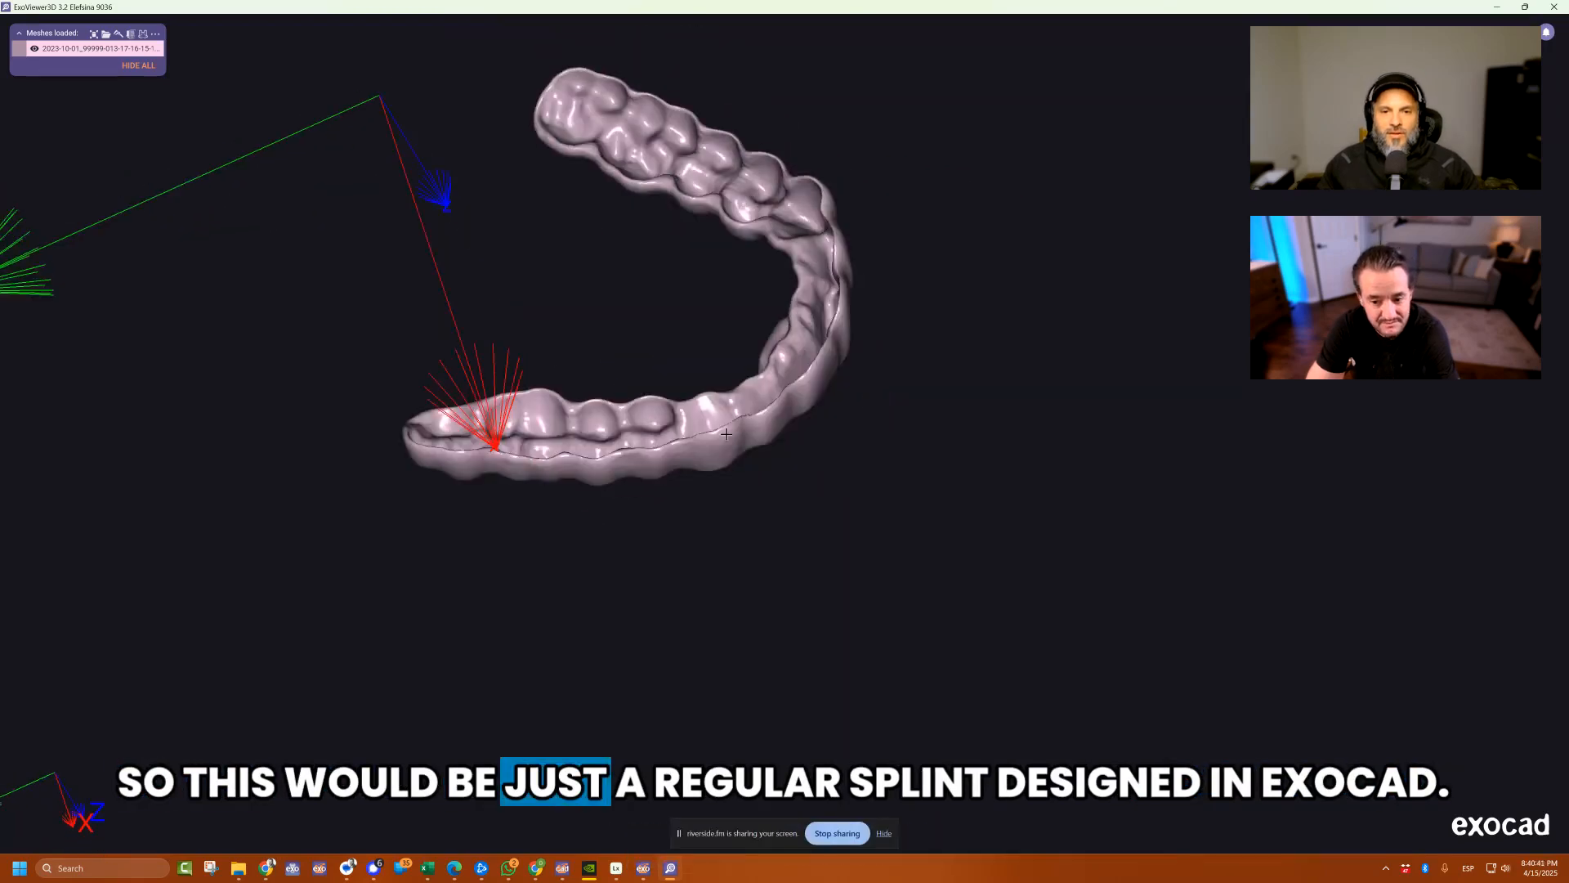
right_click_drag(850, 341, 745, 403)
scroll(813, 340, "up", 3)
middle_click(796, 319)
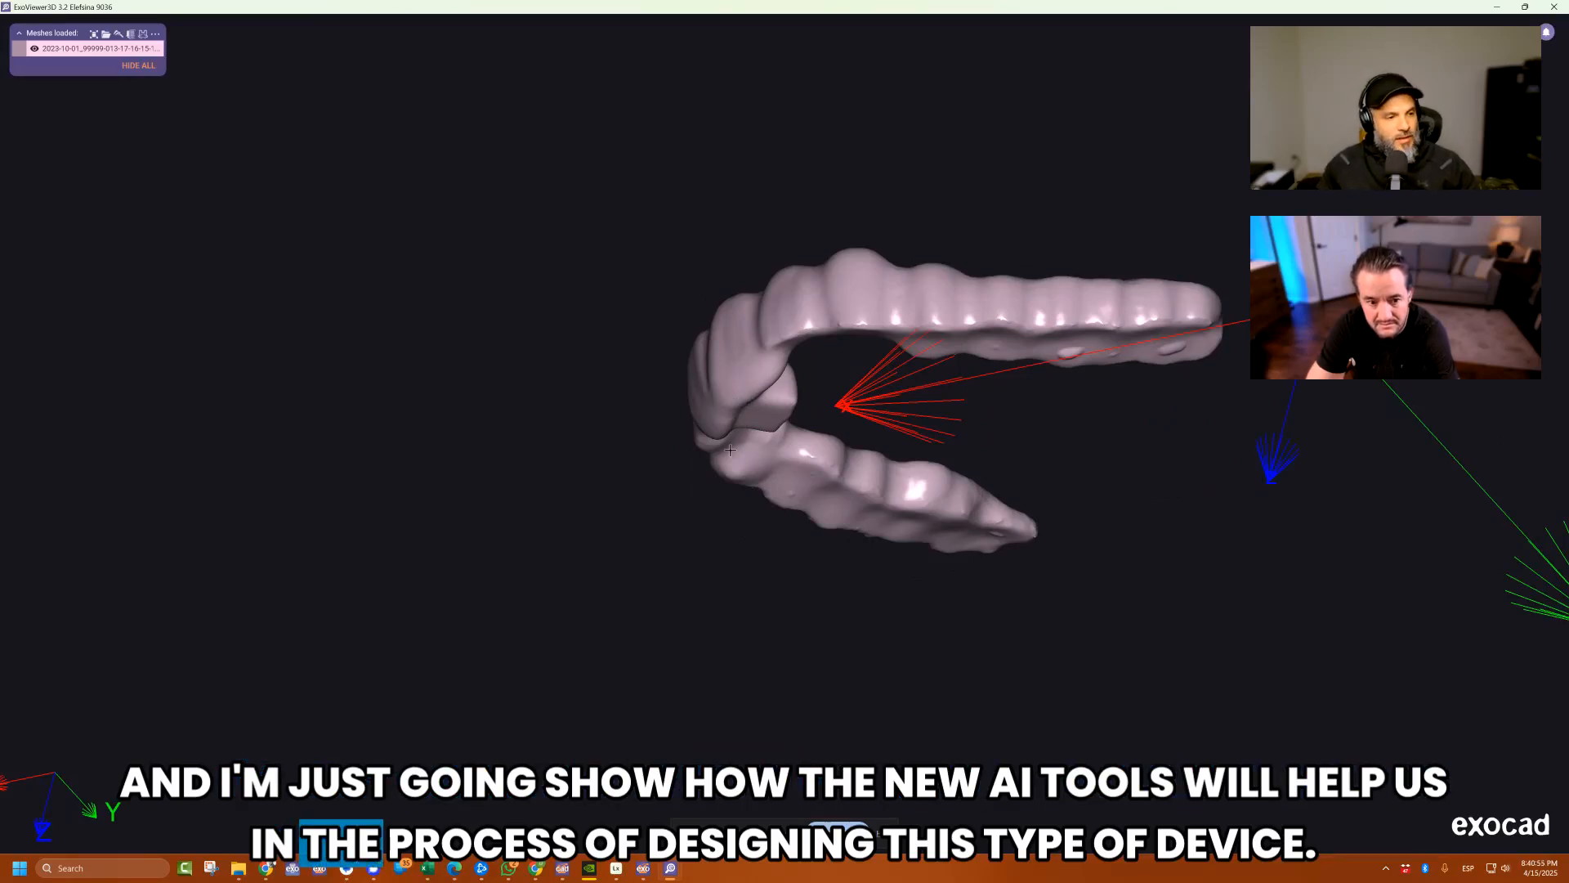
right_click_drag(748, 313, 767, 386)
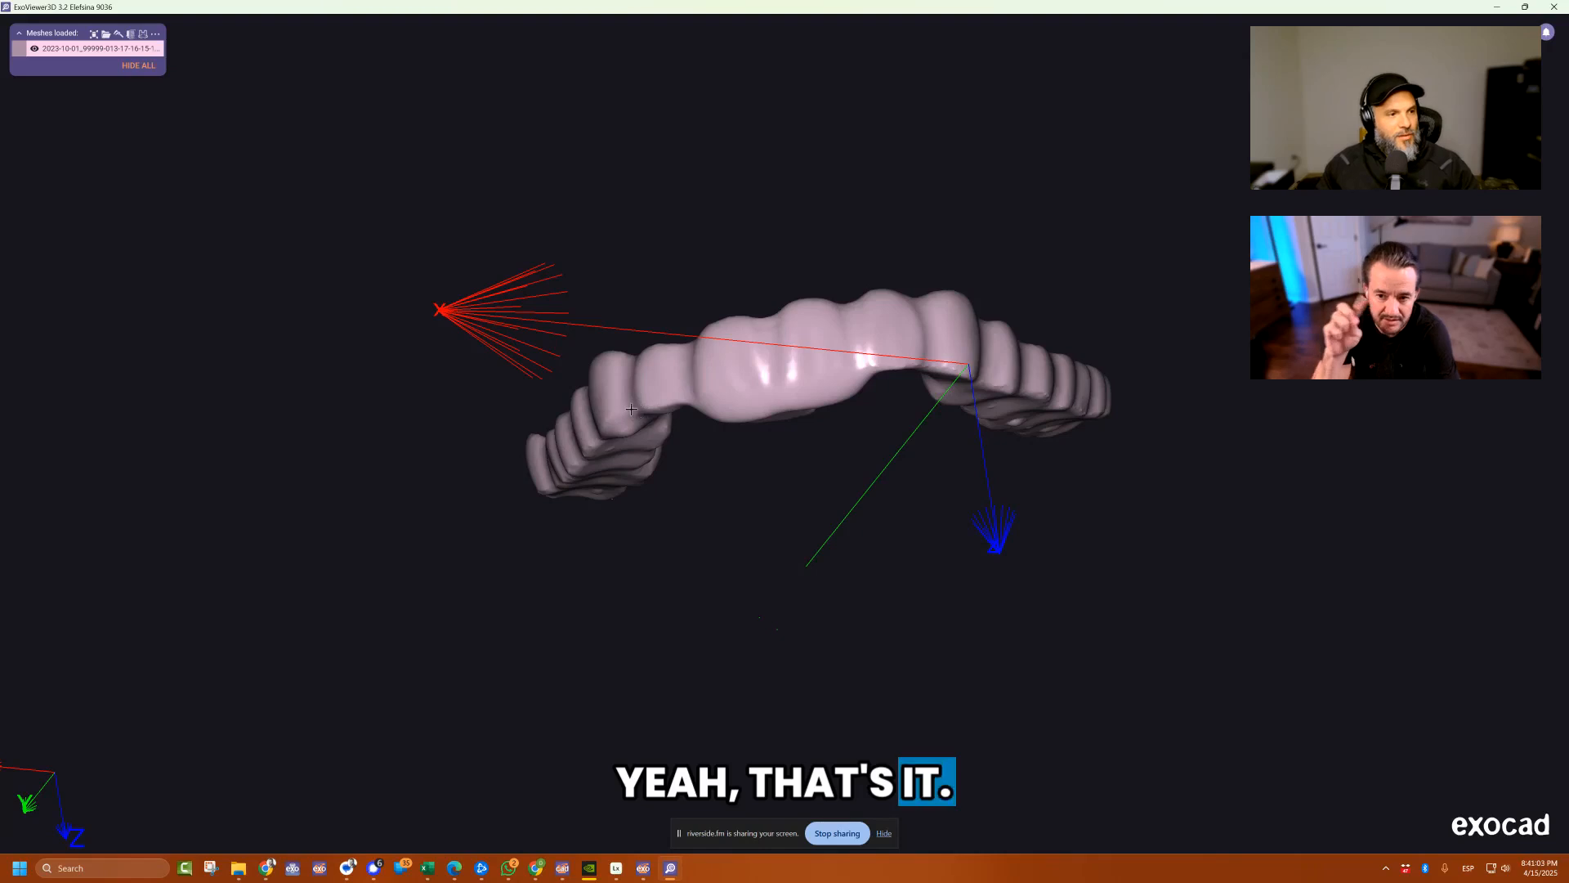
right_click_drag(786, 354, 779, 360)
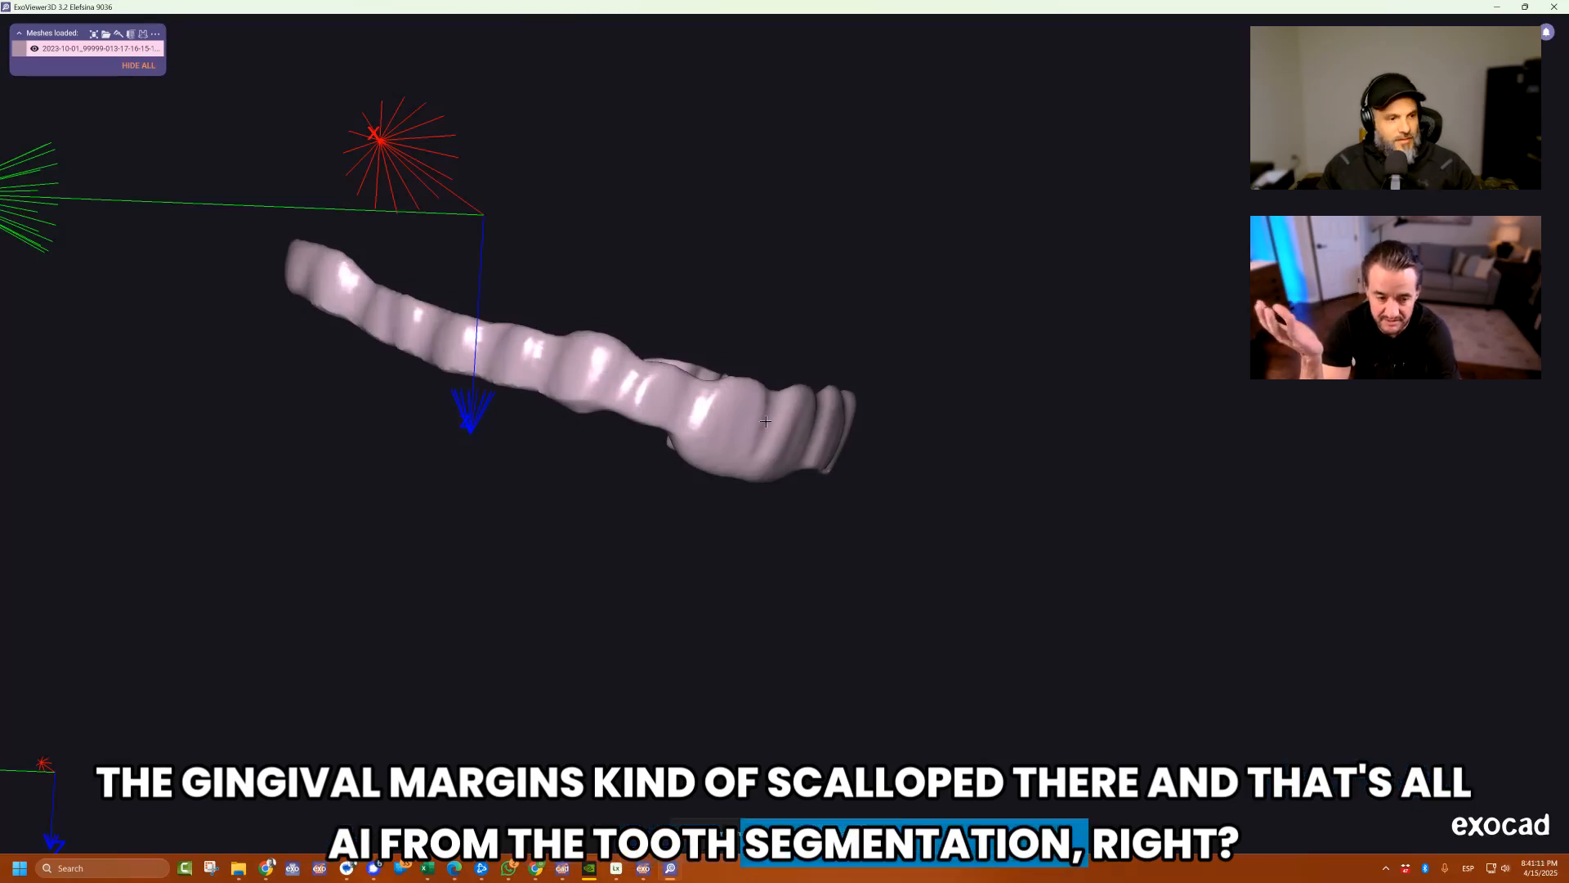
right_click_drag(766, 421, 789, 437)
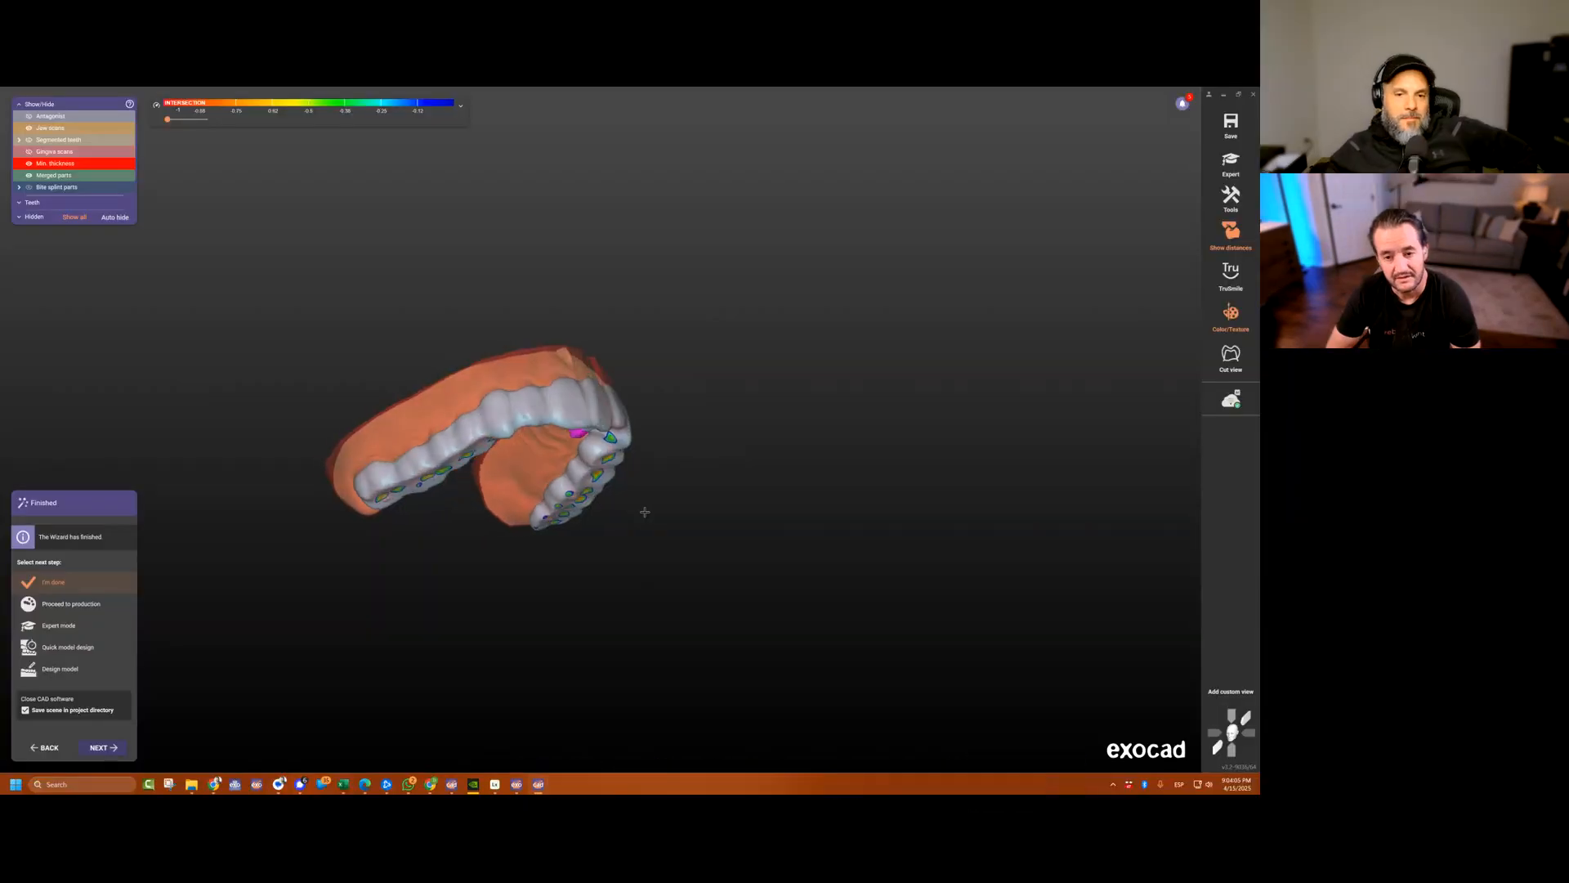
right_click_drag(645, 512, 646, 512)
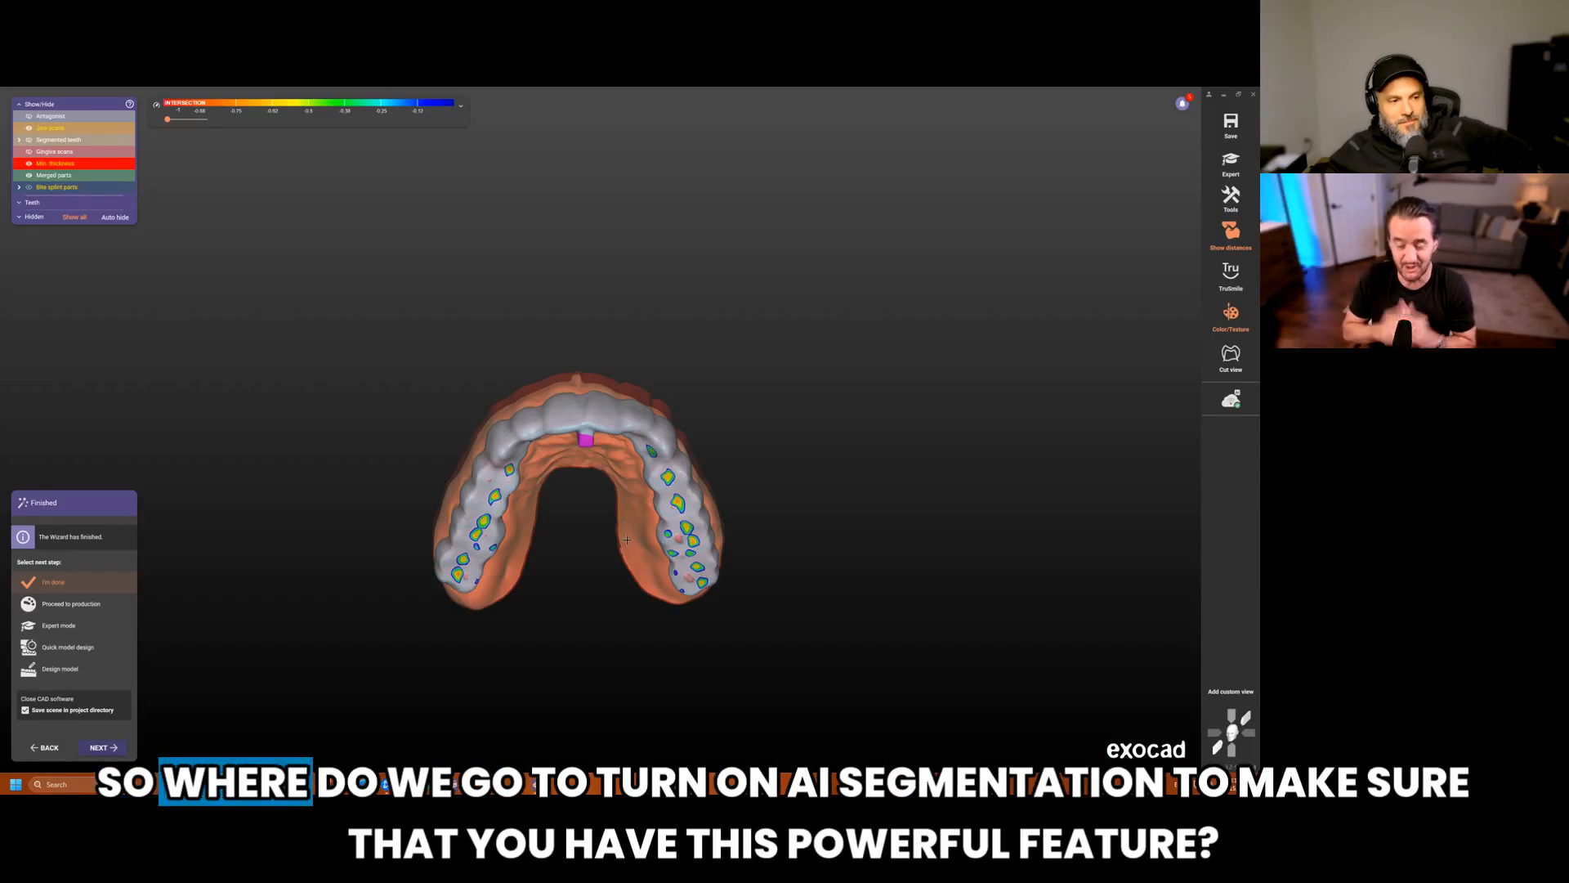
right_click_drag(626, 540, 623, 537)
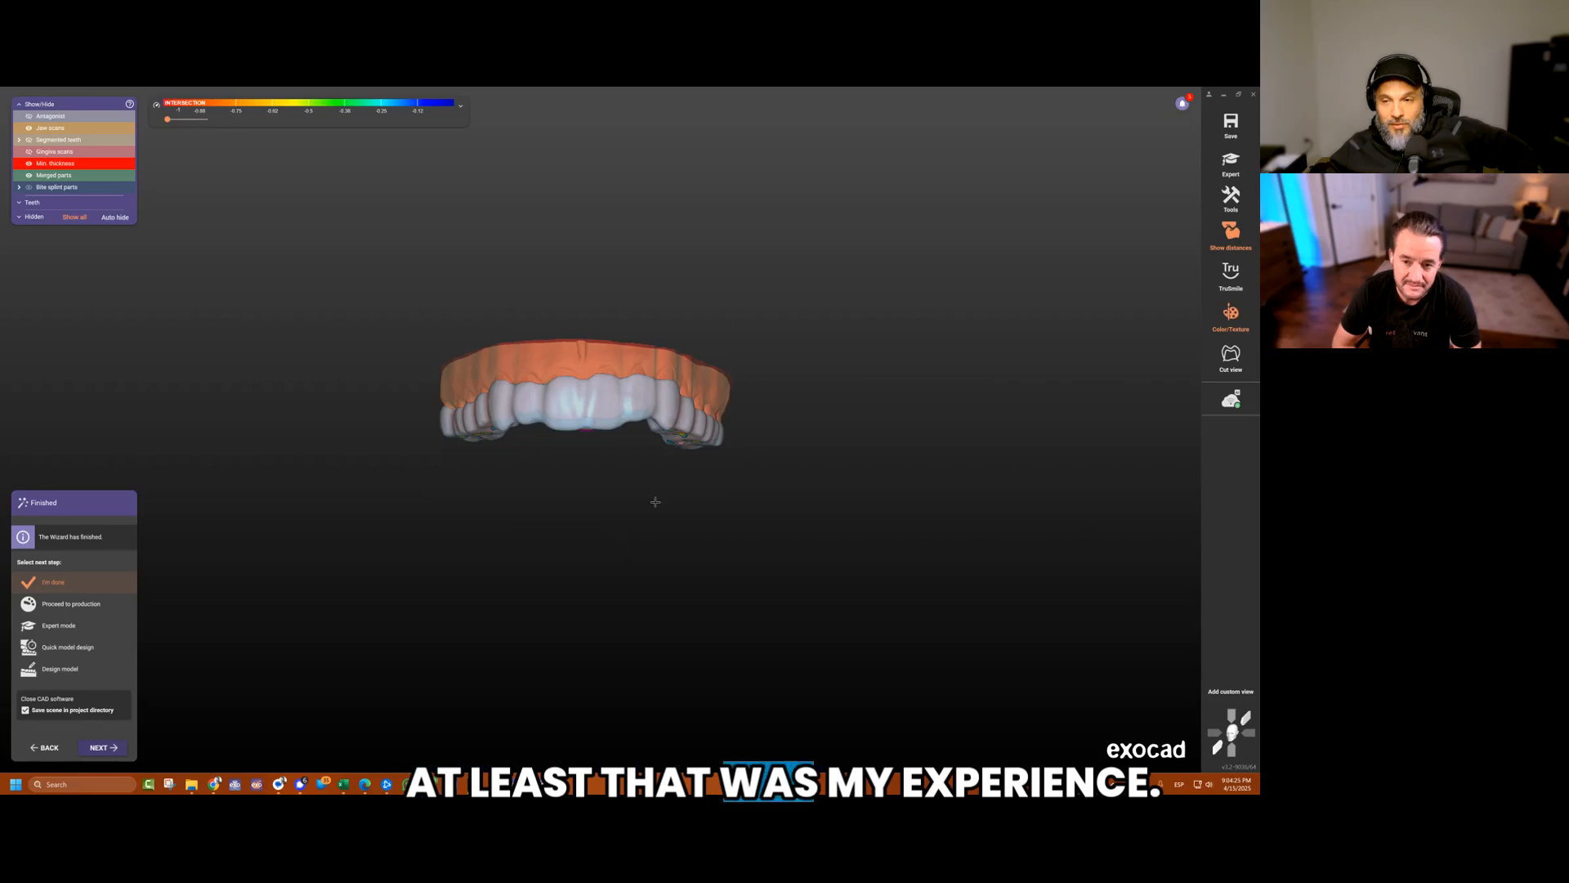
right_click_drag(656, 502, 652, 542)
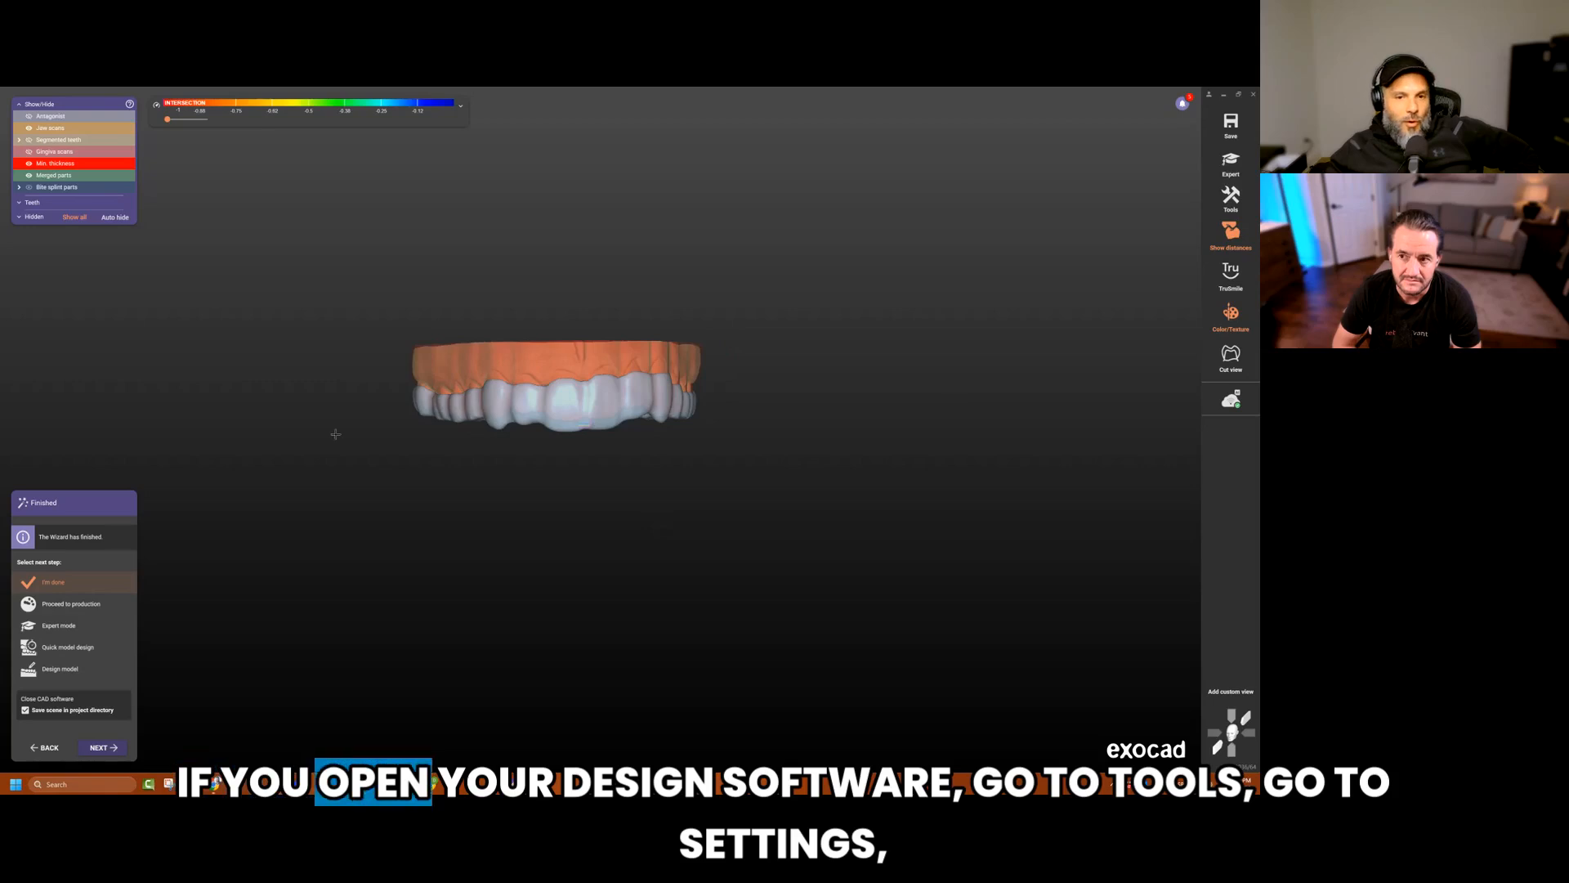
Open the Cloud settings in the design software and review the Multi-Tooth Segmentation and AI Crowns options.
left_click(1231, 196)
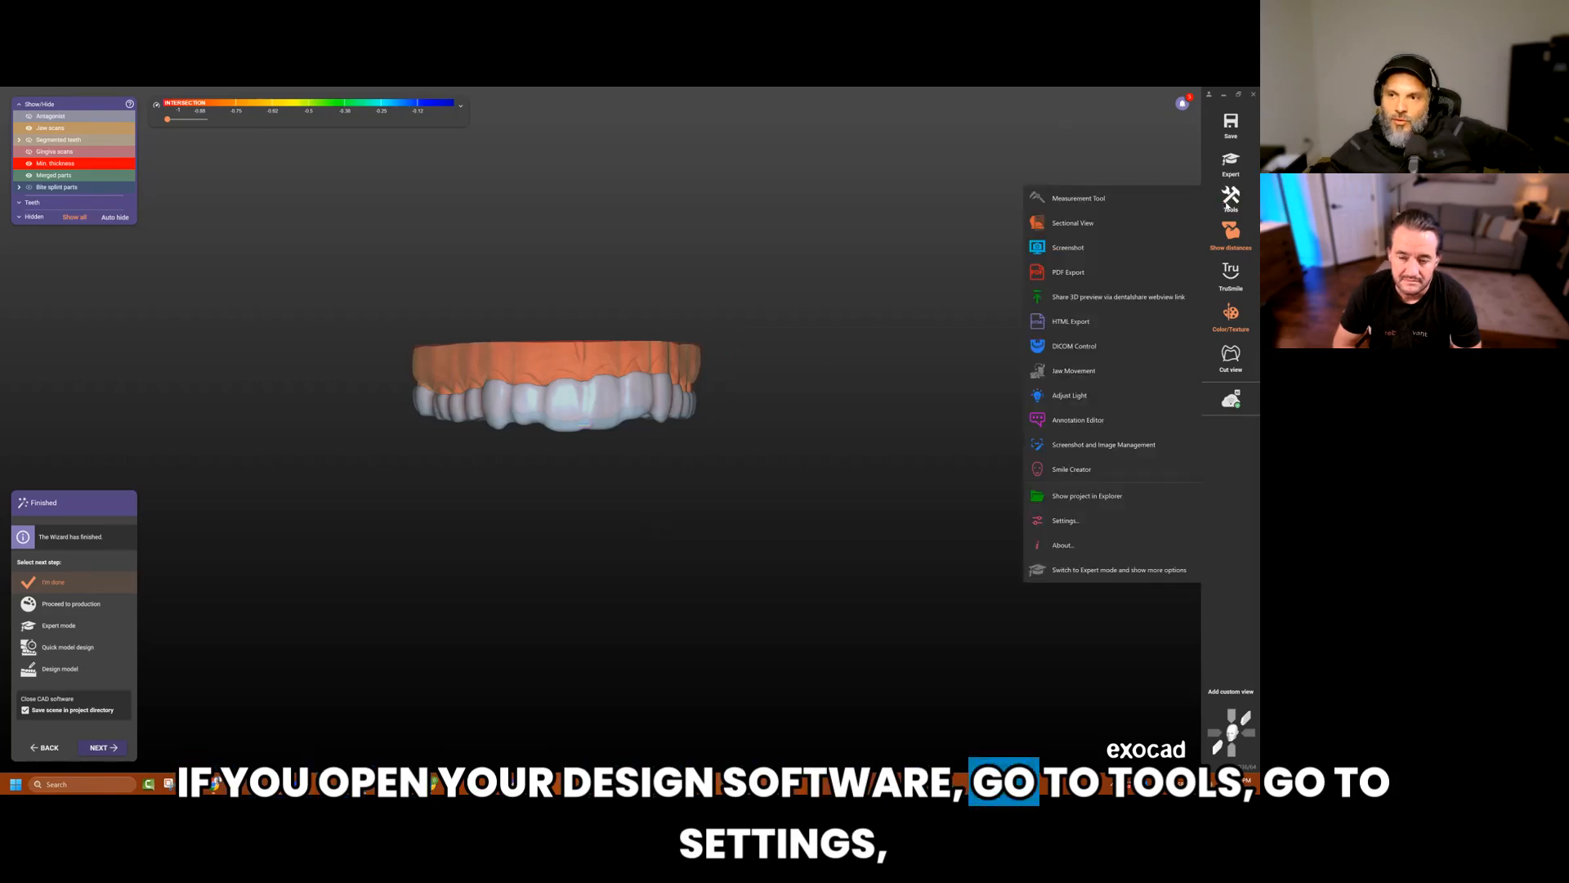
left_click(1076, 521)
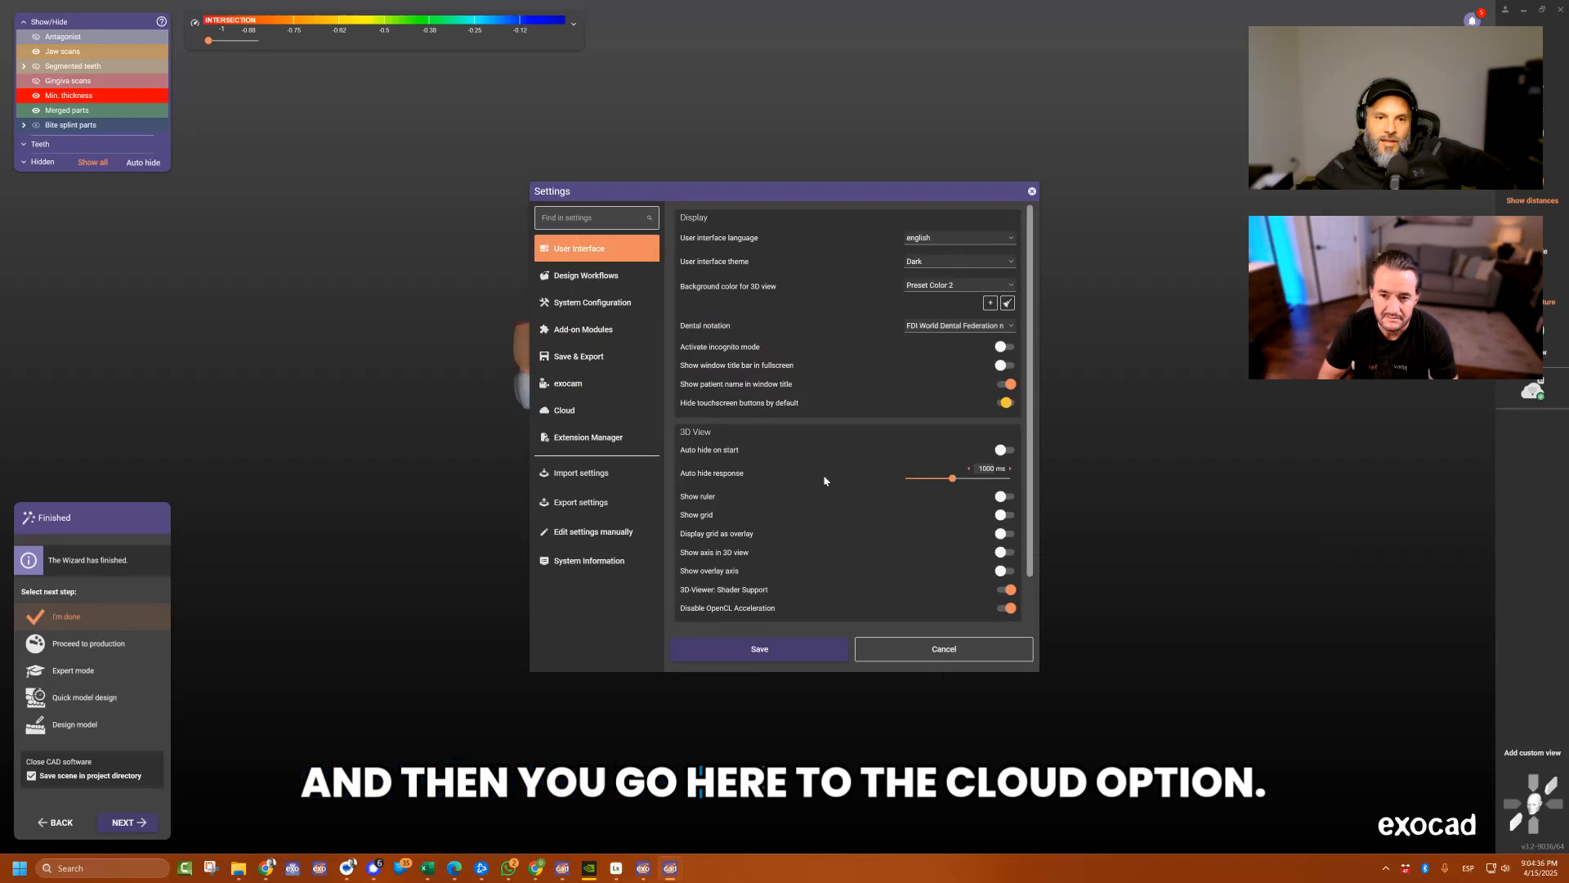
left_click(564, 411)
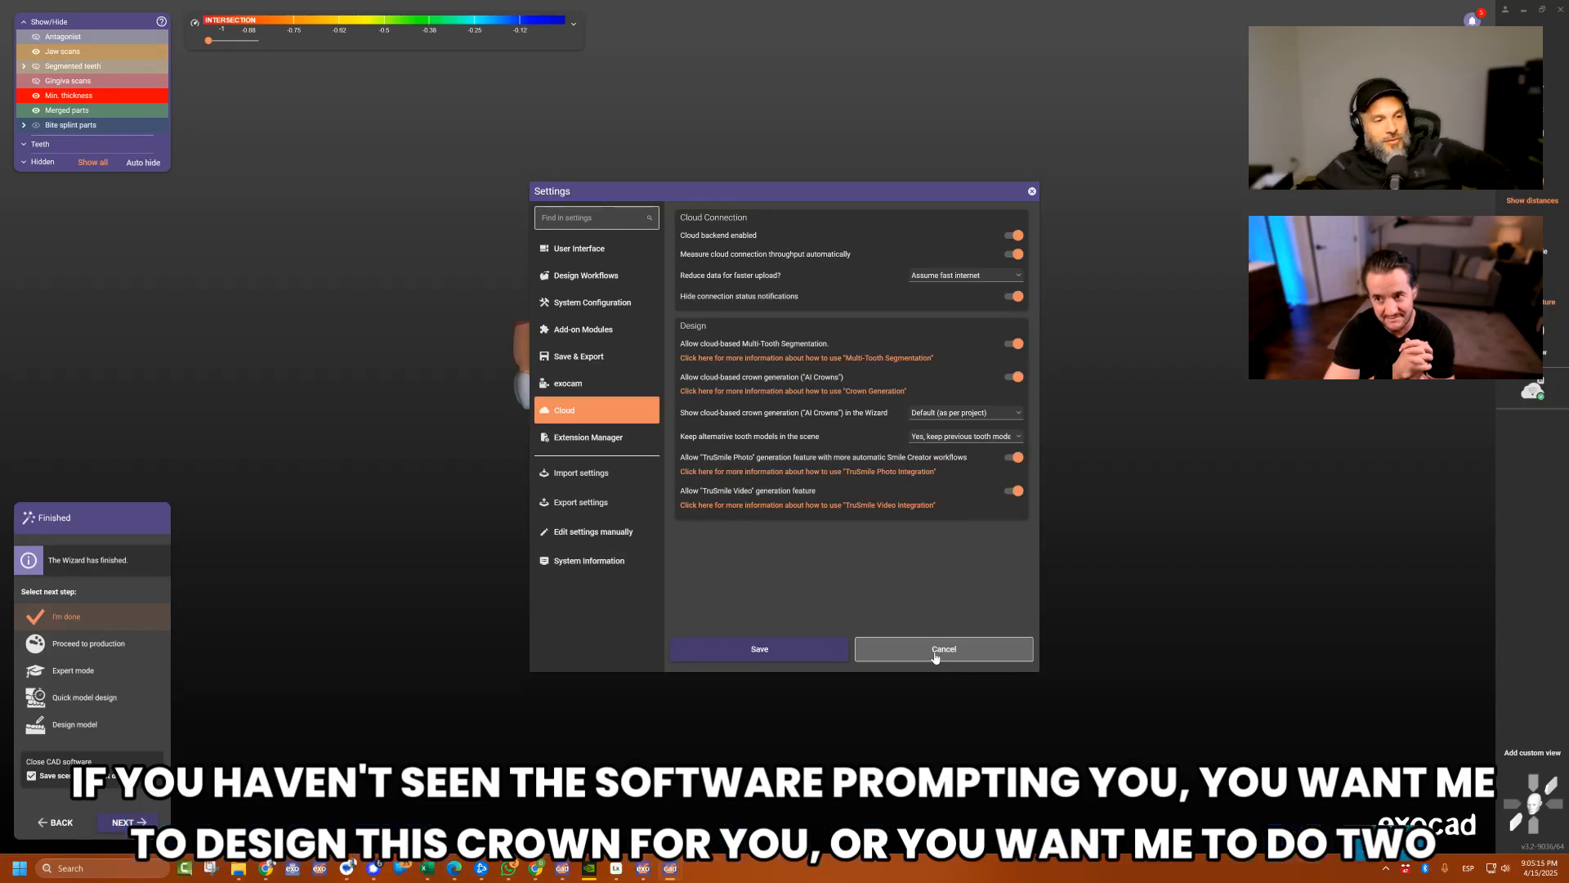
Switch cloud-based crown generation off and back on, and close the settings without saving.
left_click(1019, 378)
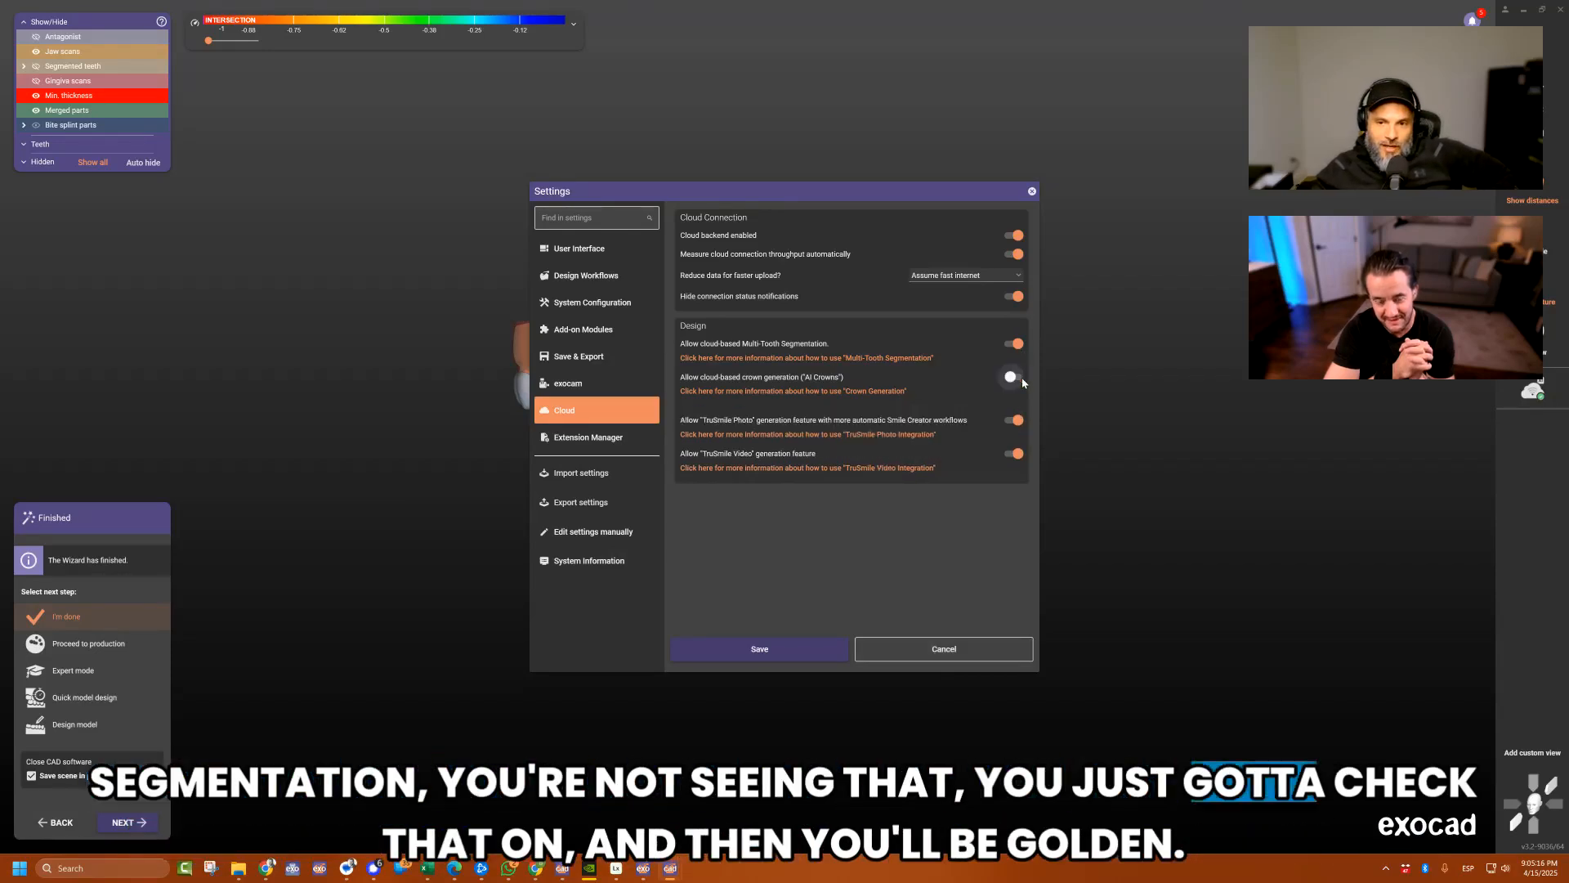
left_click(1021, 380)
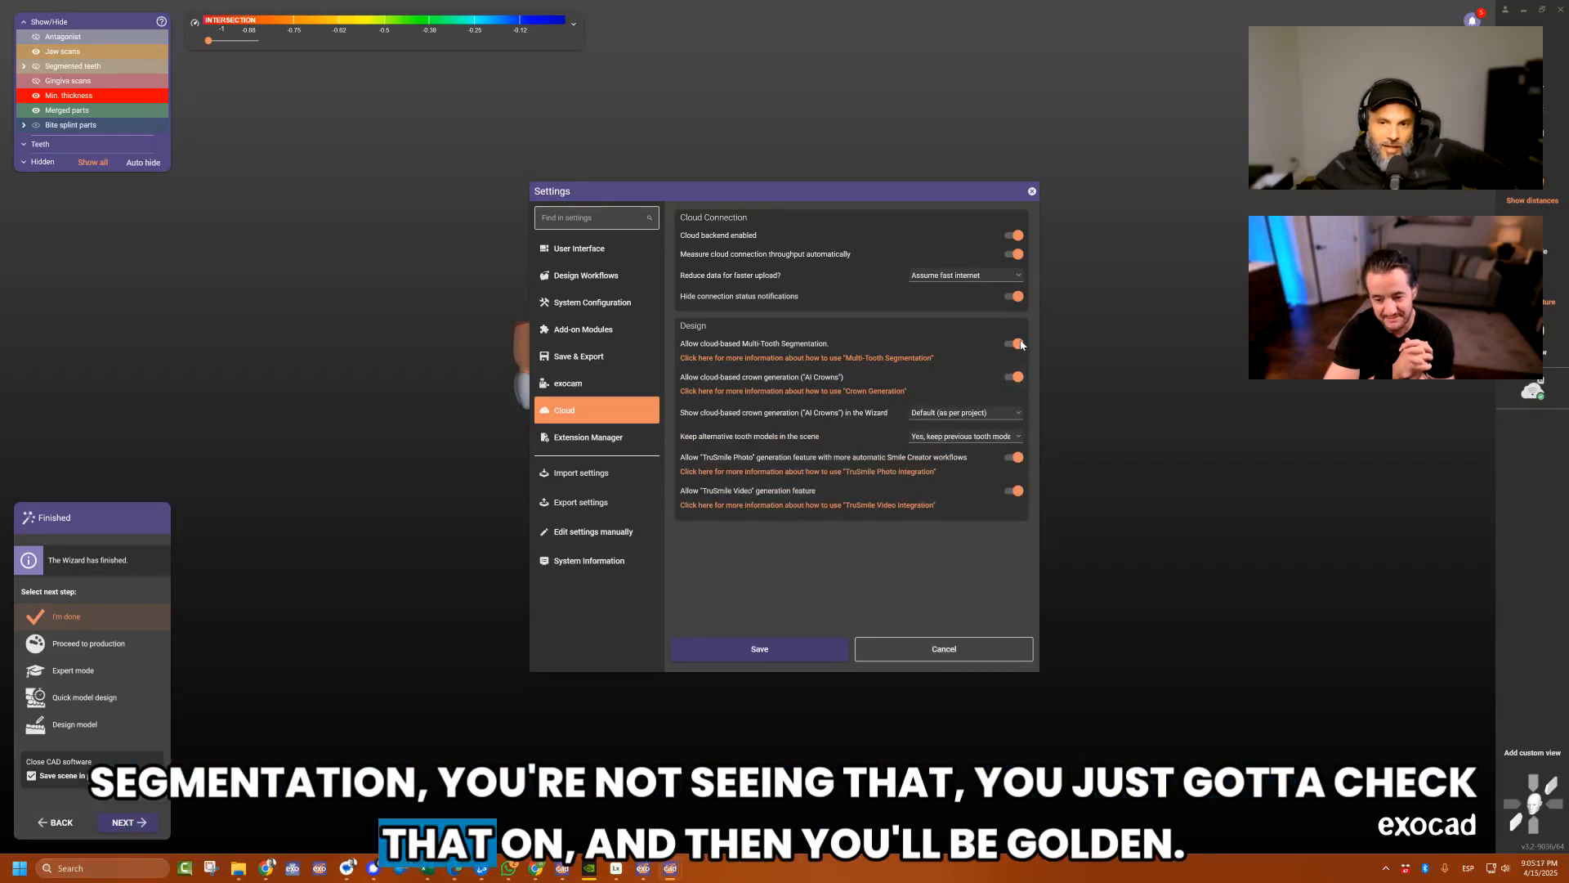
left_click(944, 651)
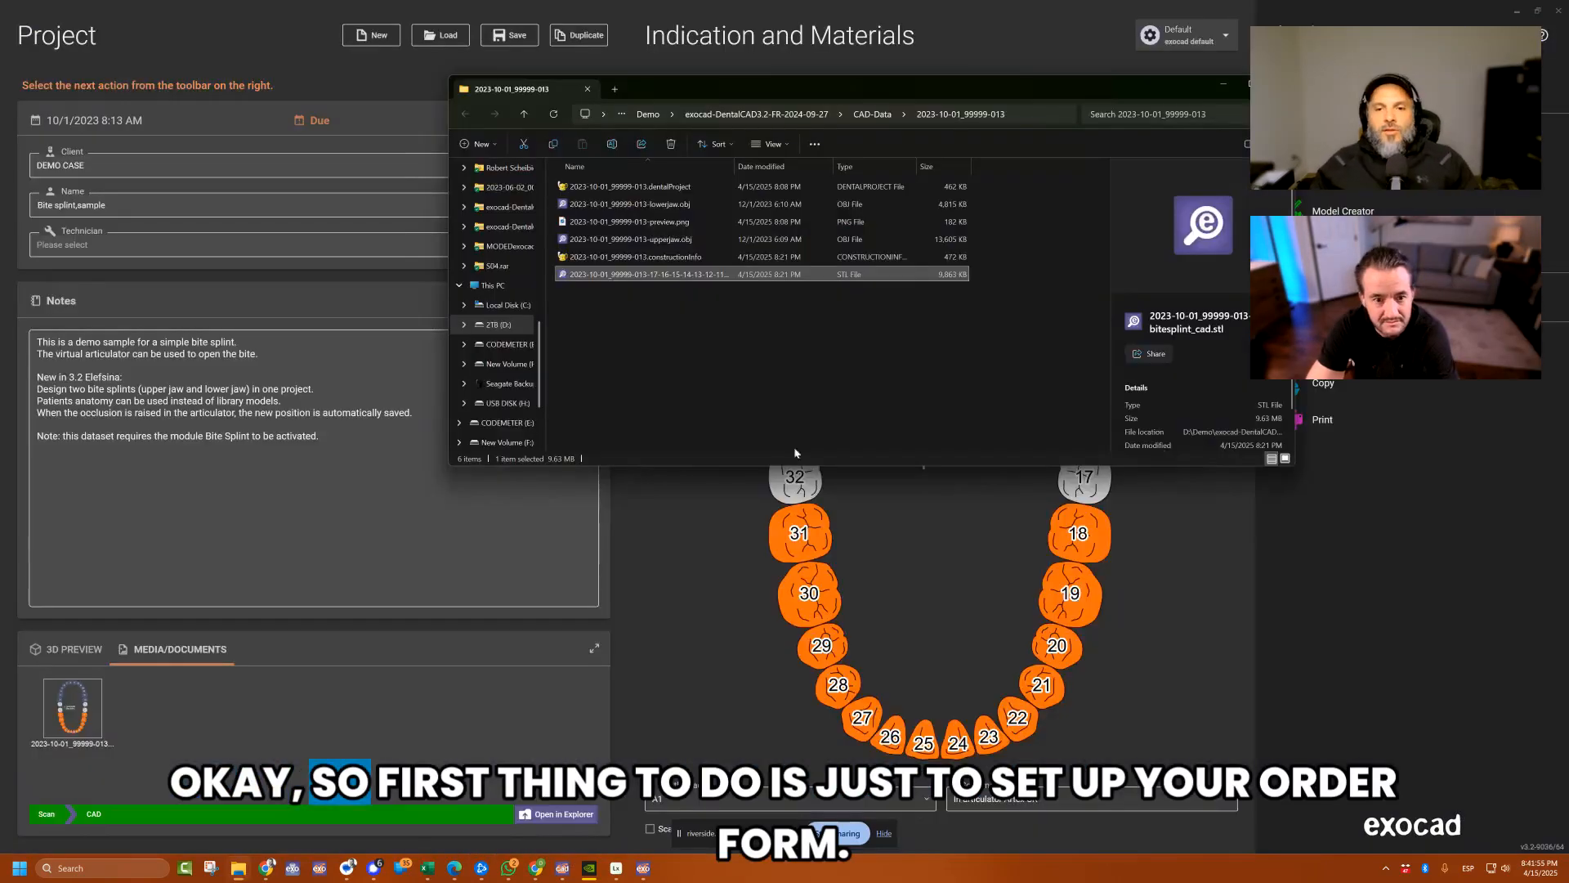
Keep only tooth 18 marked as antagonist in the demo bite splint project and save it to start the design.
left_click(915, 615)
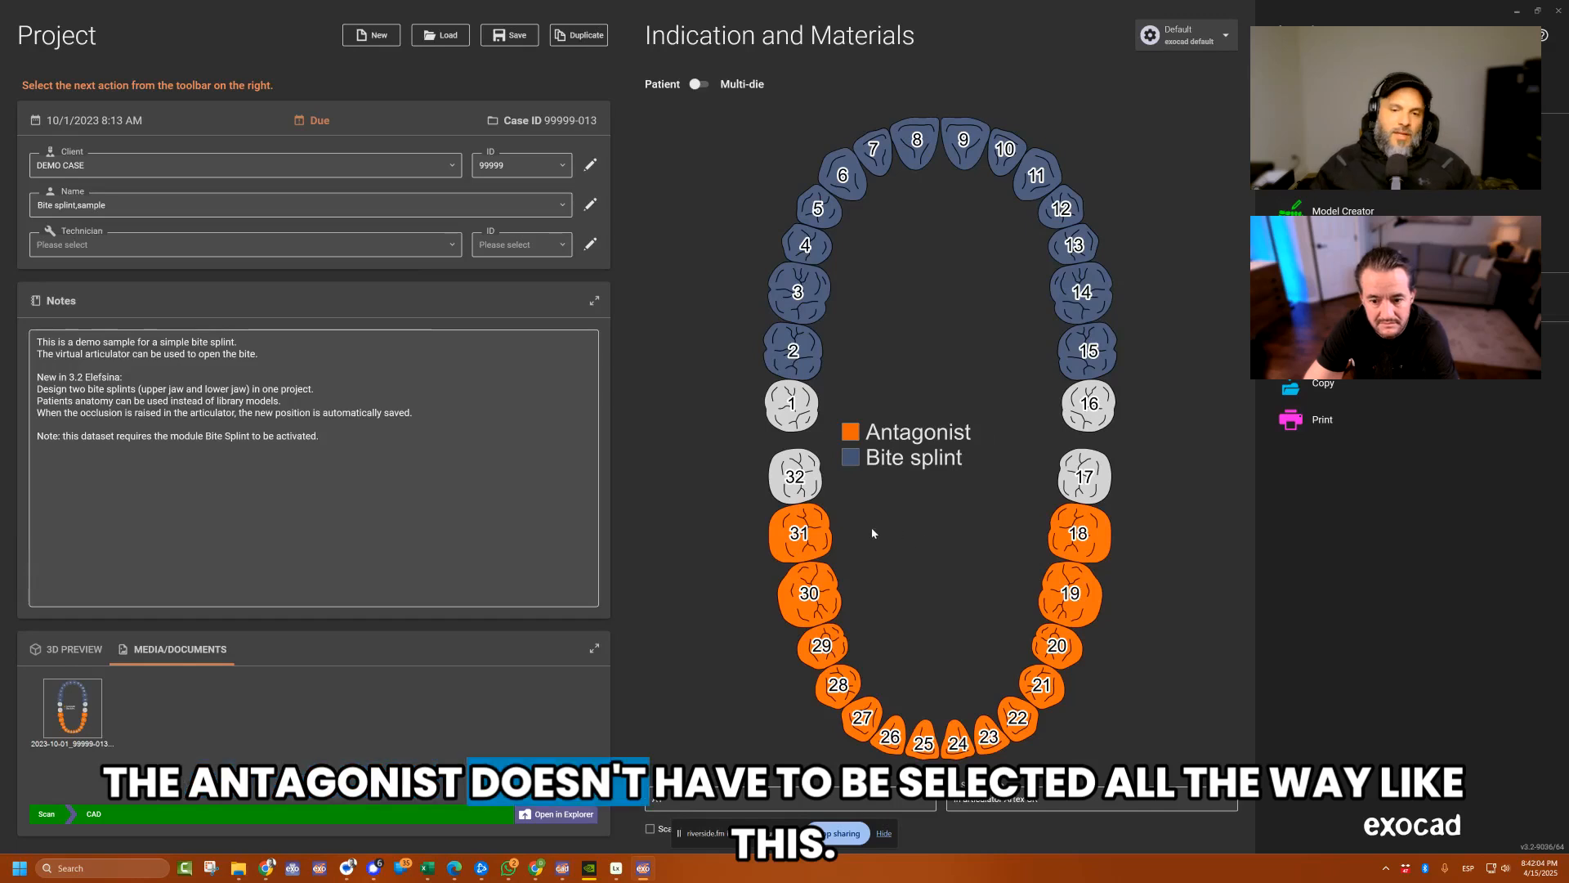
left_click(799, 533)
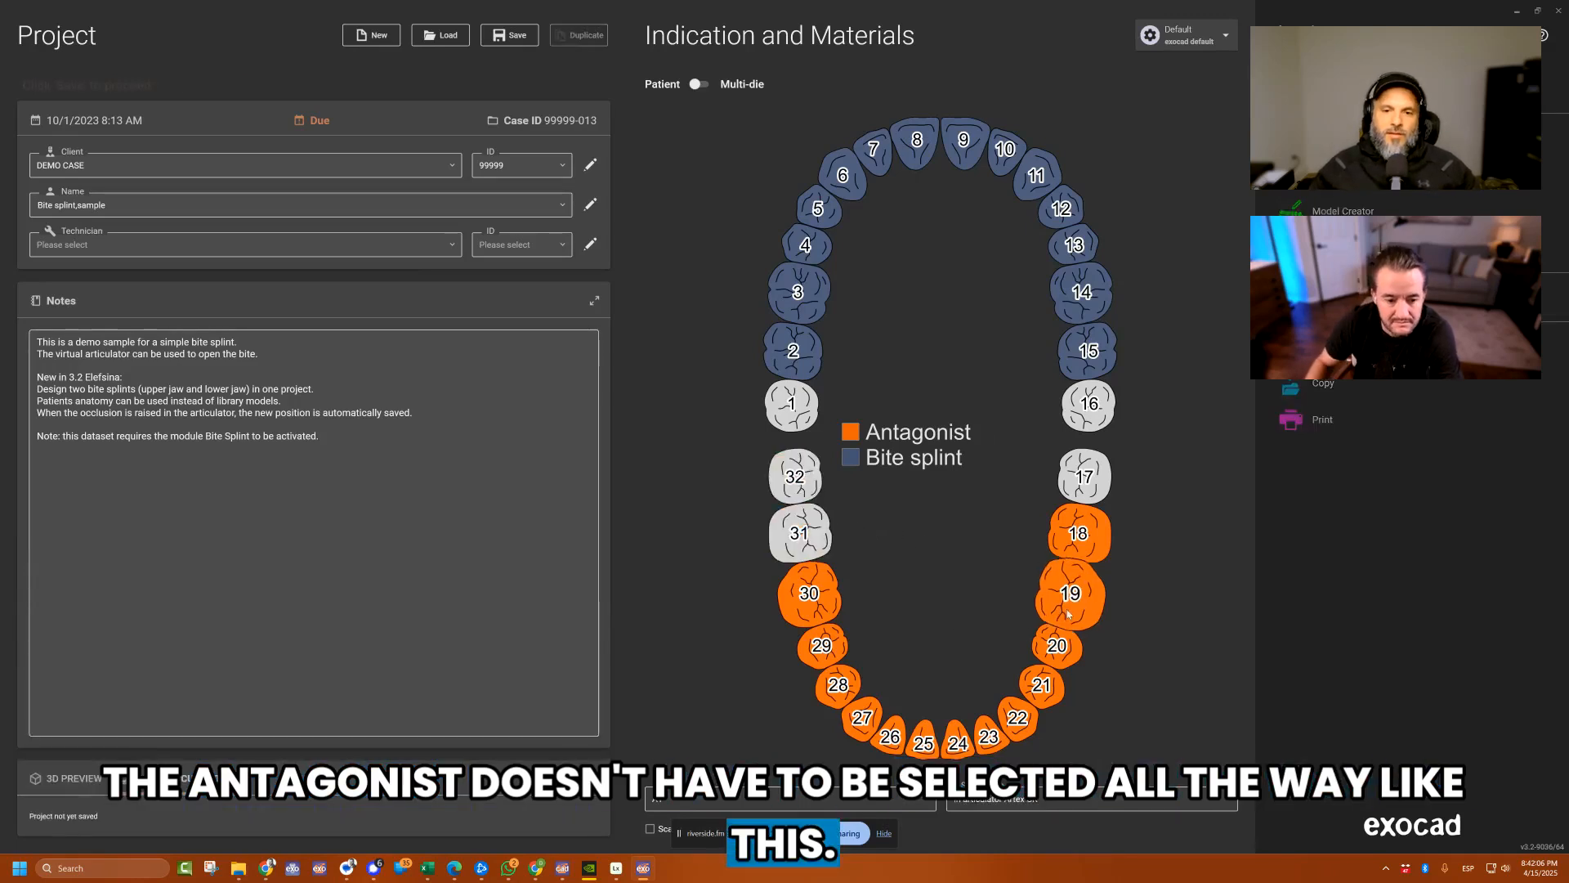
left_click(1065, 613)
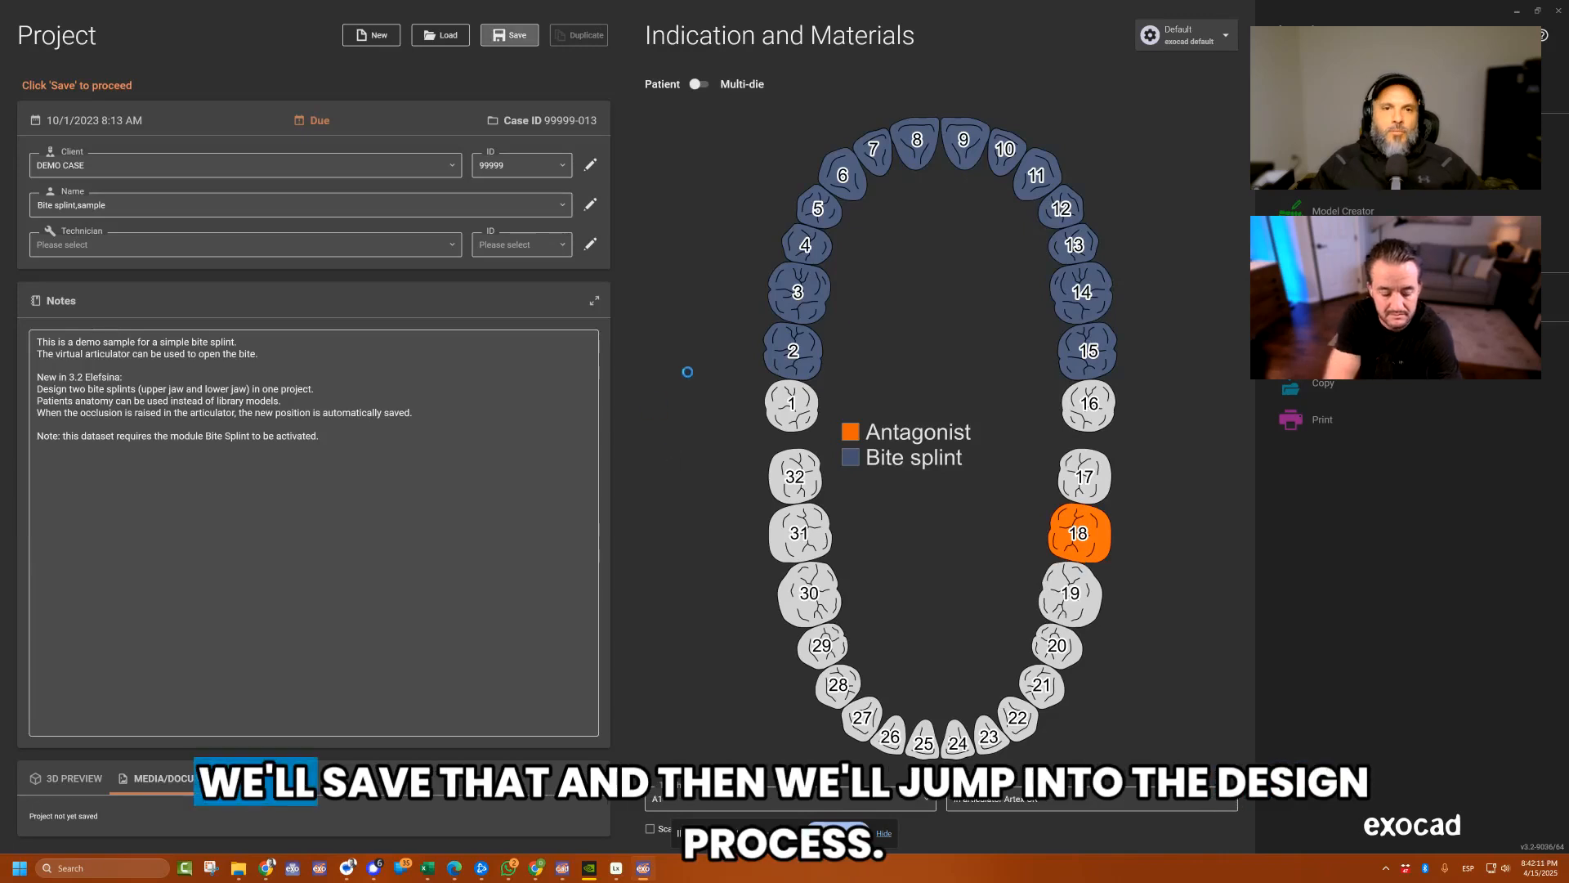
left_click(509, 36)
left_click(1341, 137)
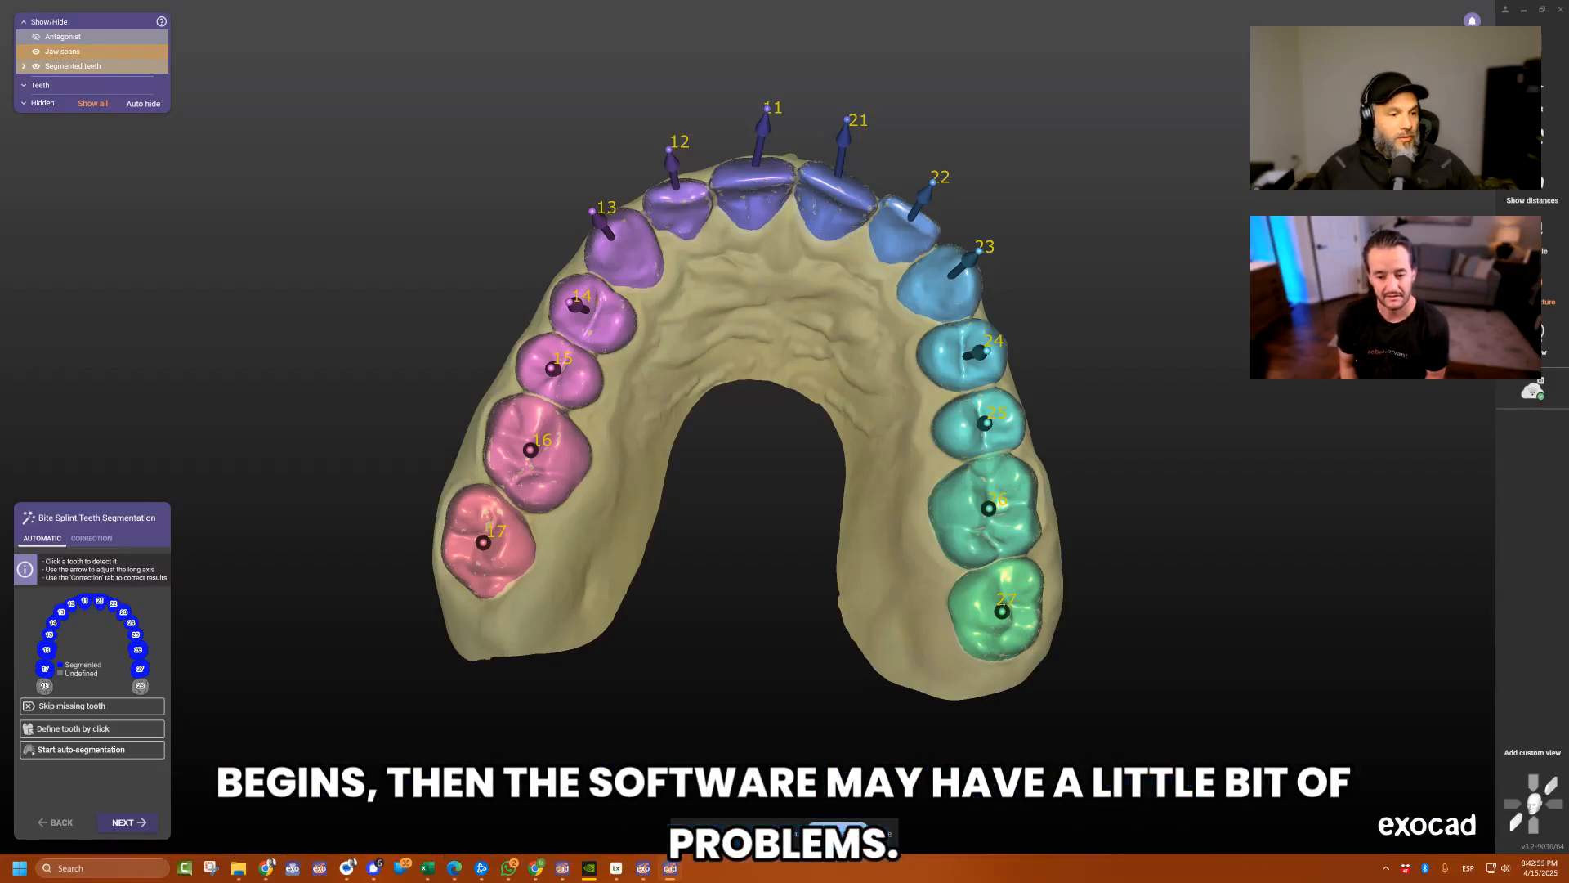
Brush an area on tooth 16 in the segmentation correction for tooth 27 and apply the correction.
left_click(92, 538)
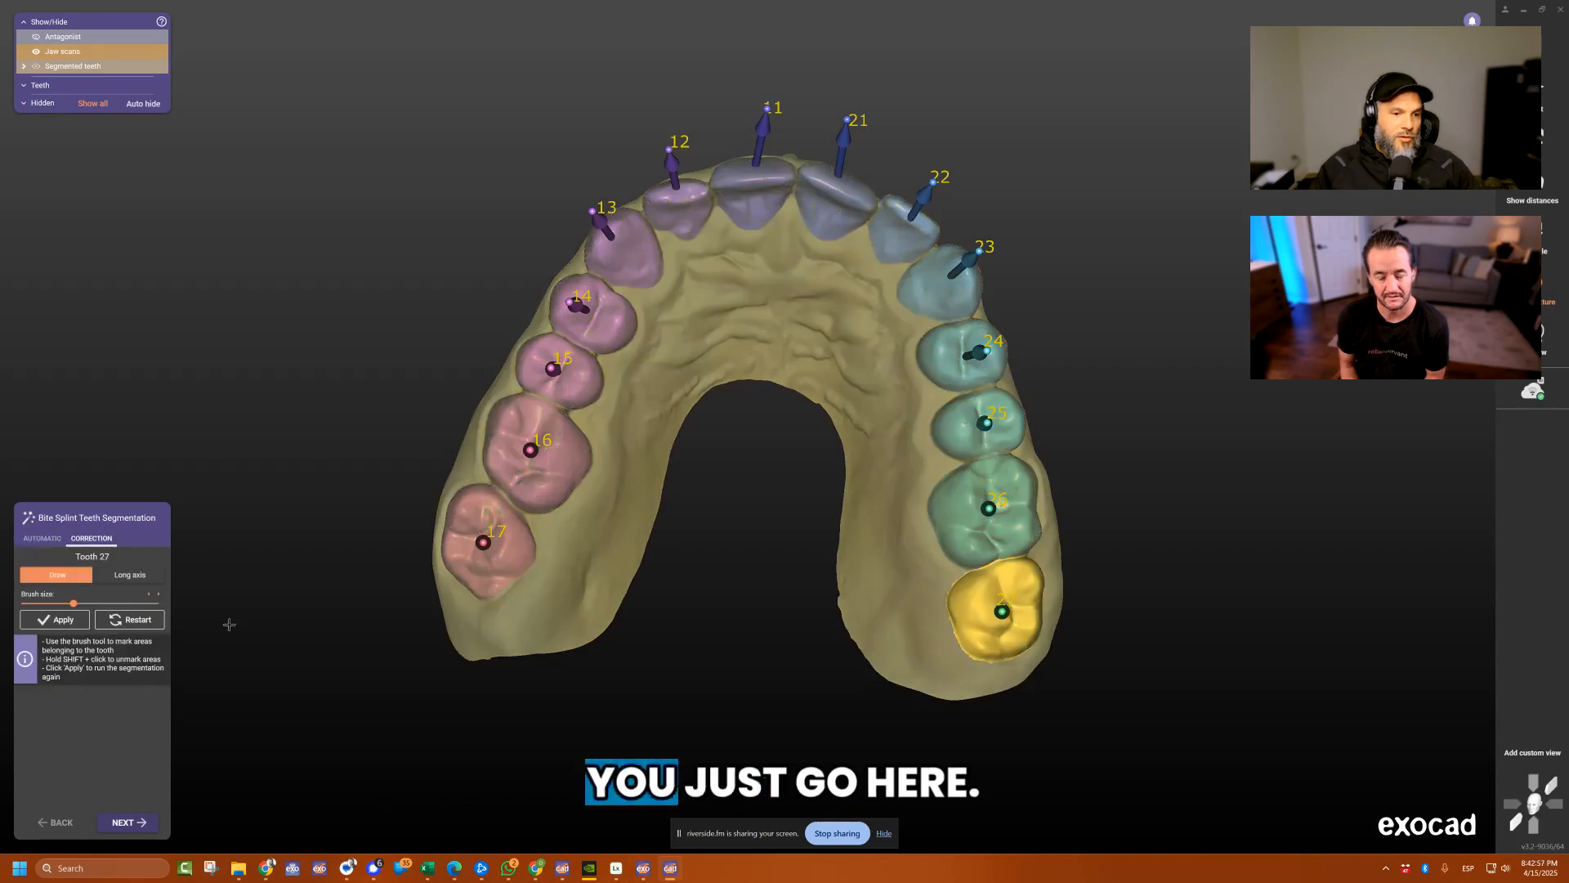
scroll(562, 521, "up", 5)
left_click(567, 406)
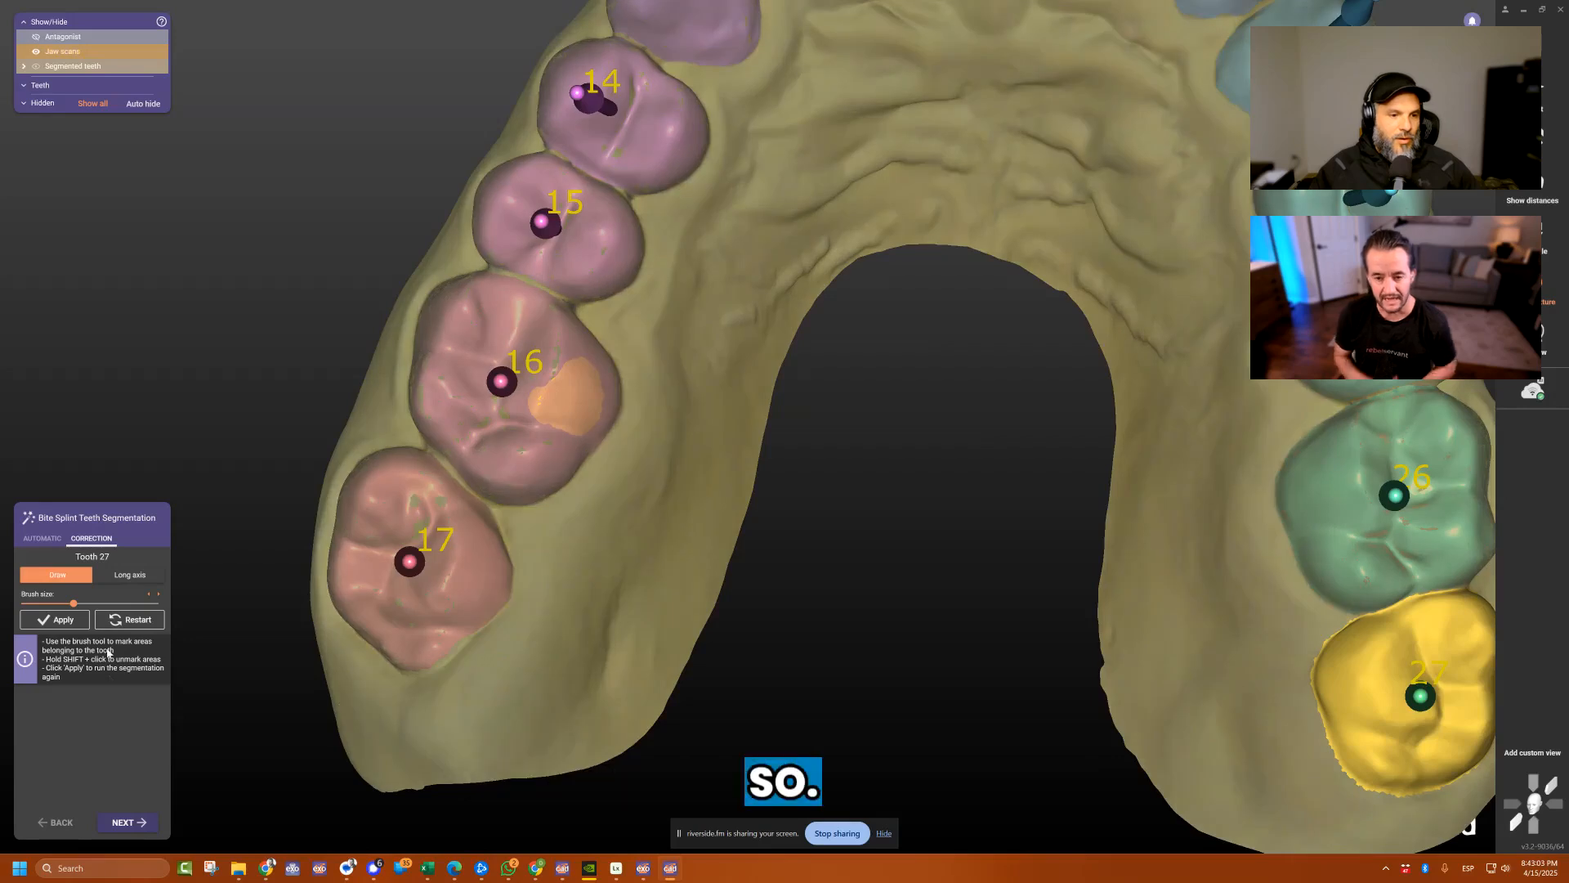
scroll(437, 583, "down", 5)
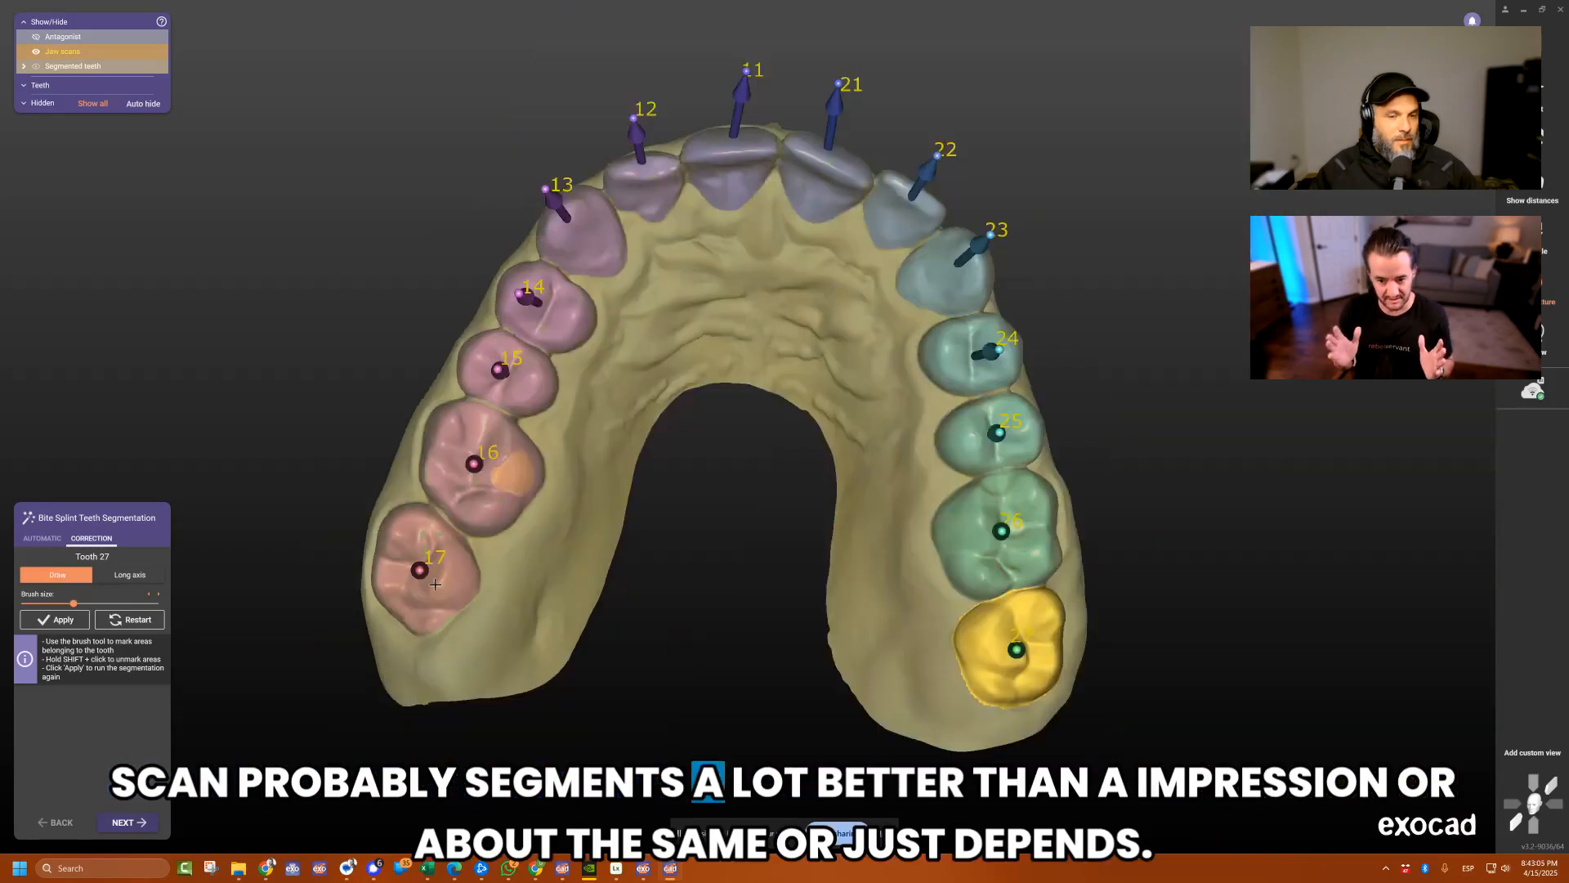
mouse_move(556, 536)
right_mouse_down()
mouse_move(582, 568)
mouse_move(536, 584)
mouse_move(564, 562)
right_mouse_up()
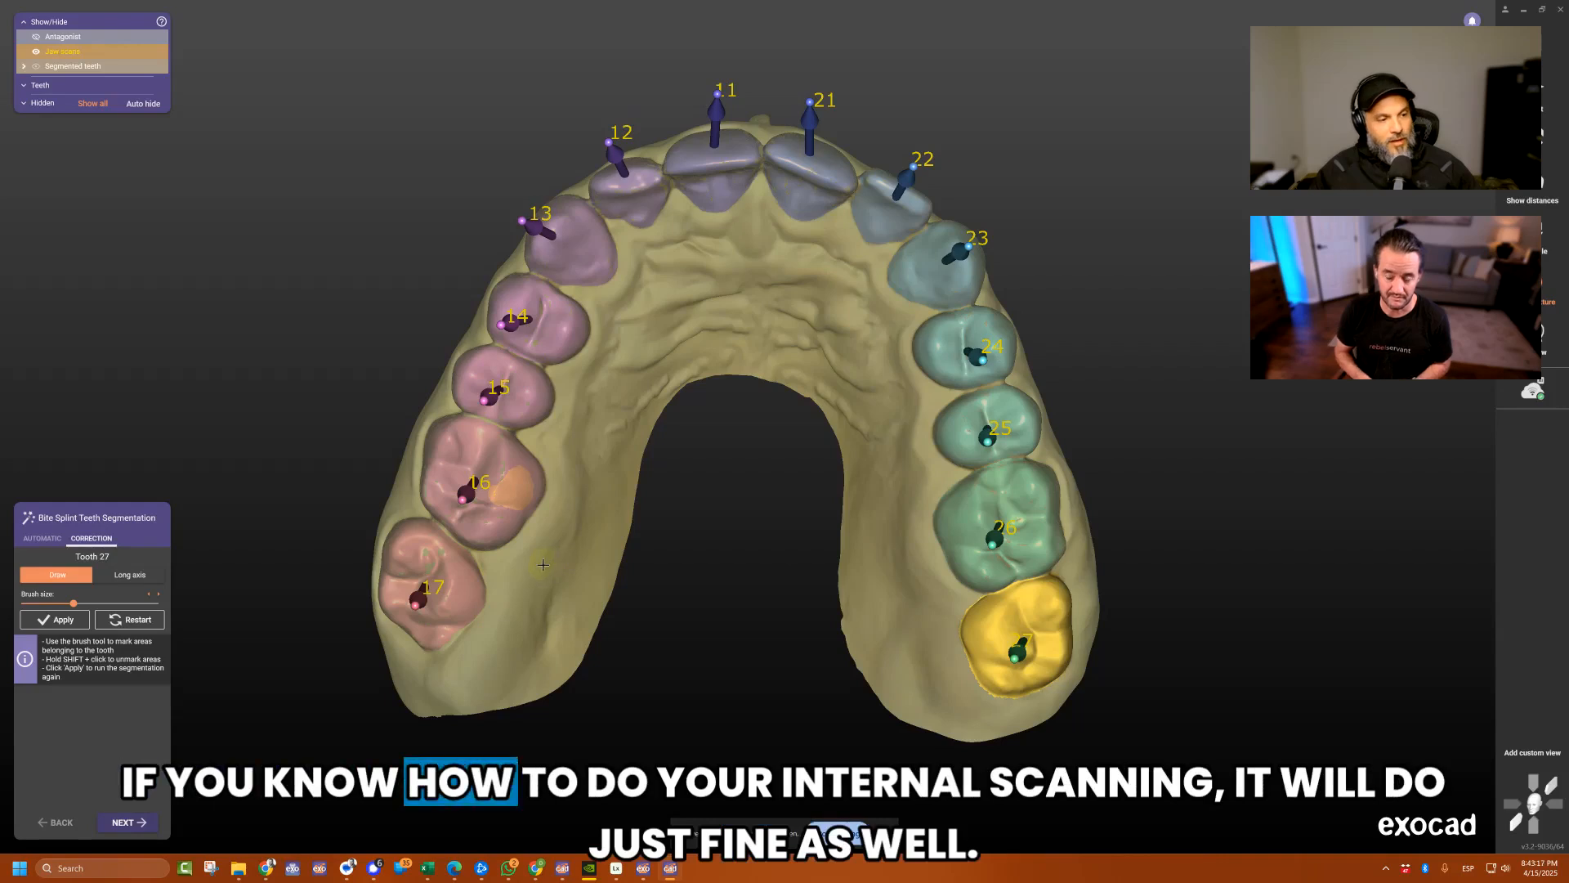
left_click(54, 619)
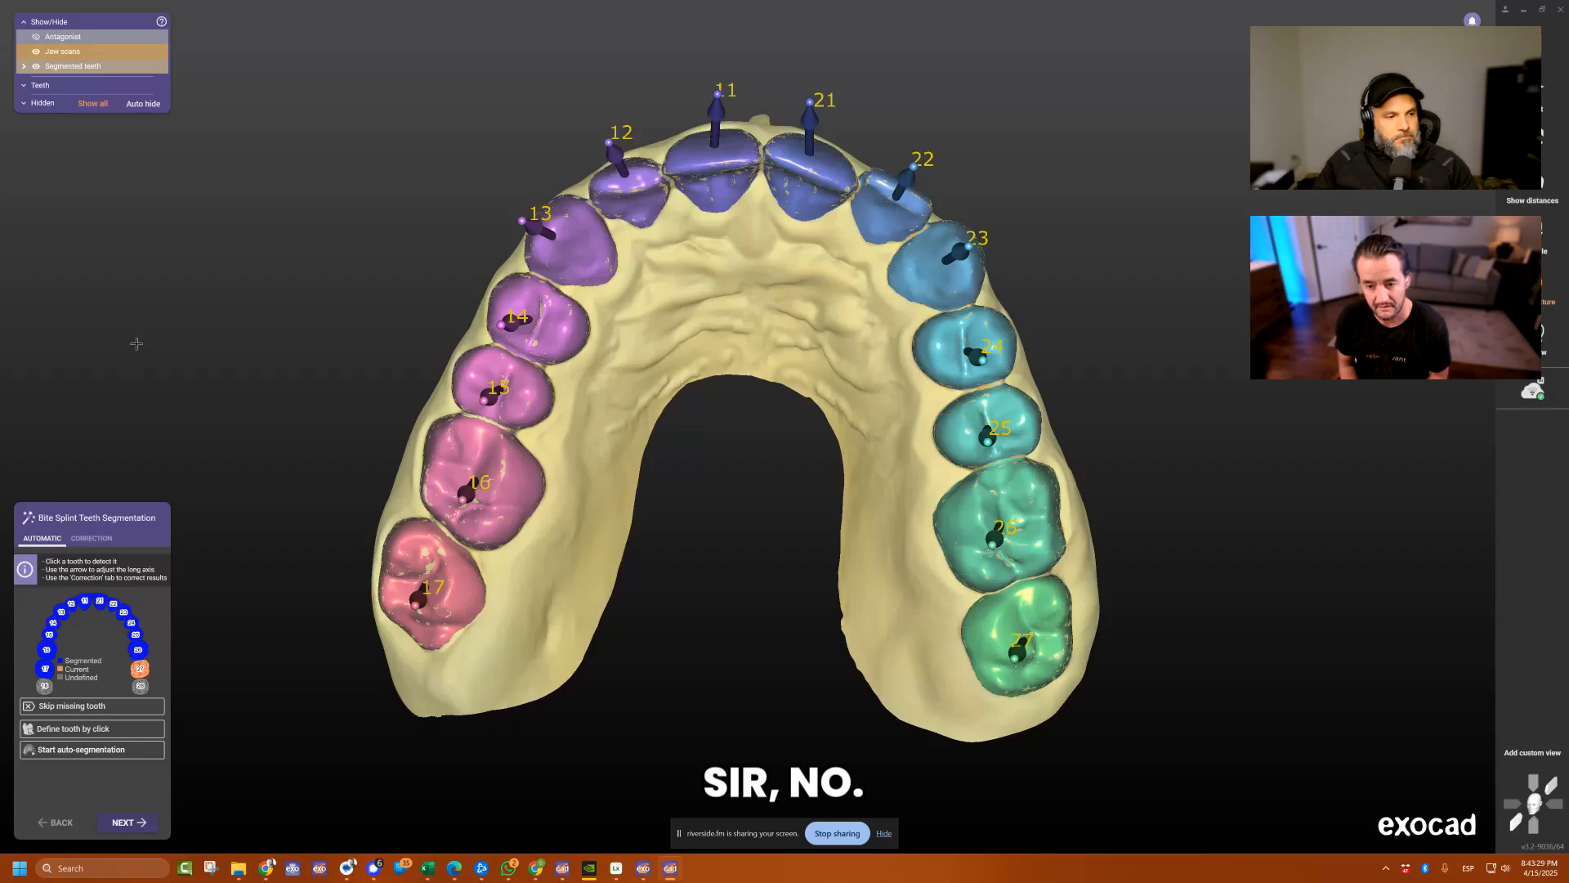
Examine the segmented upper teeth and their long-axis arrows from the front and the incisal side.
scroll(649, 327, "down", 3)
right_click_drag(652, 328, 635, 317)
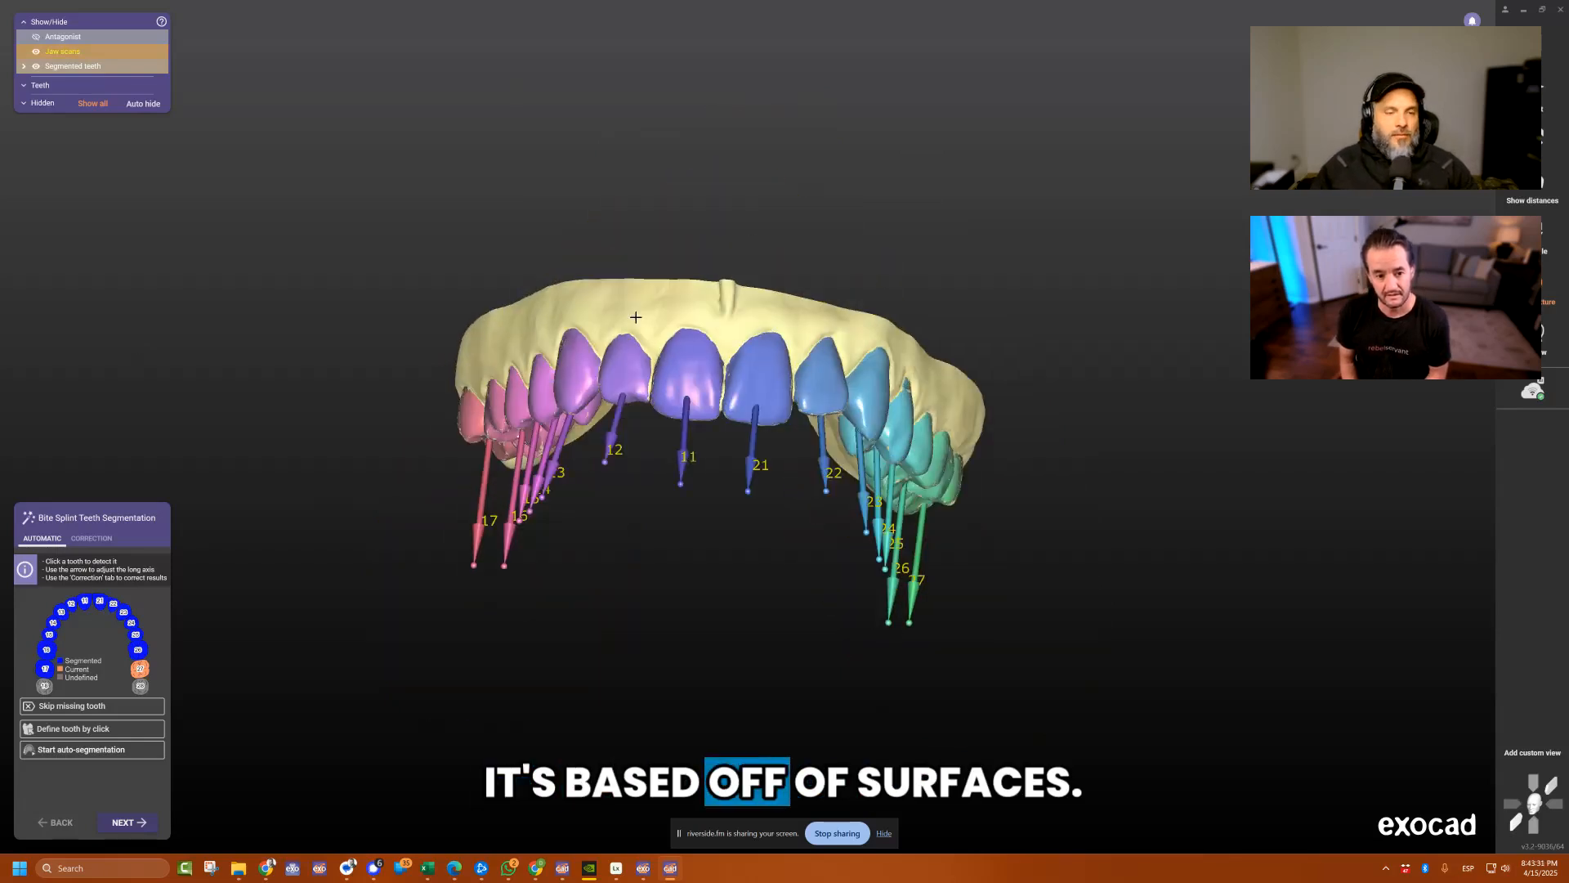
right_click_drag(651, 474, 637, 566)
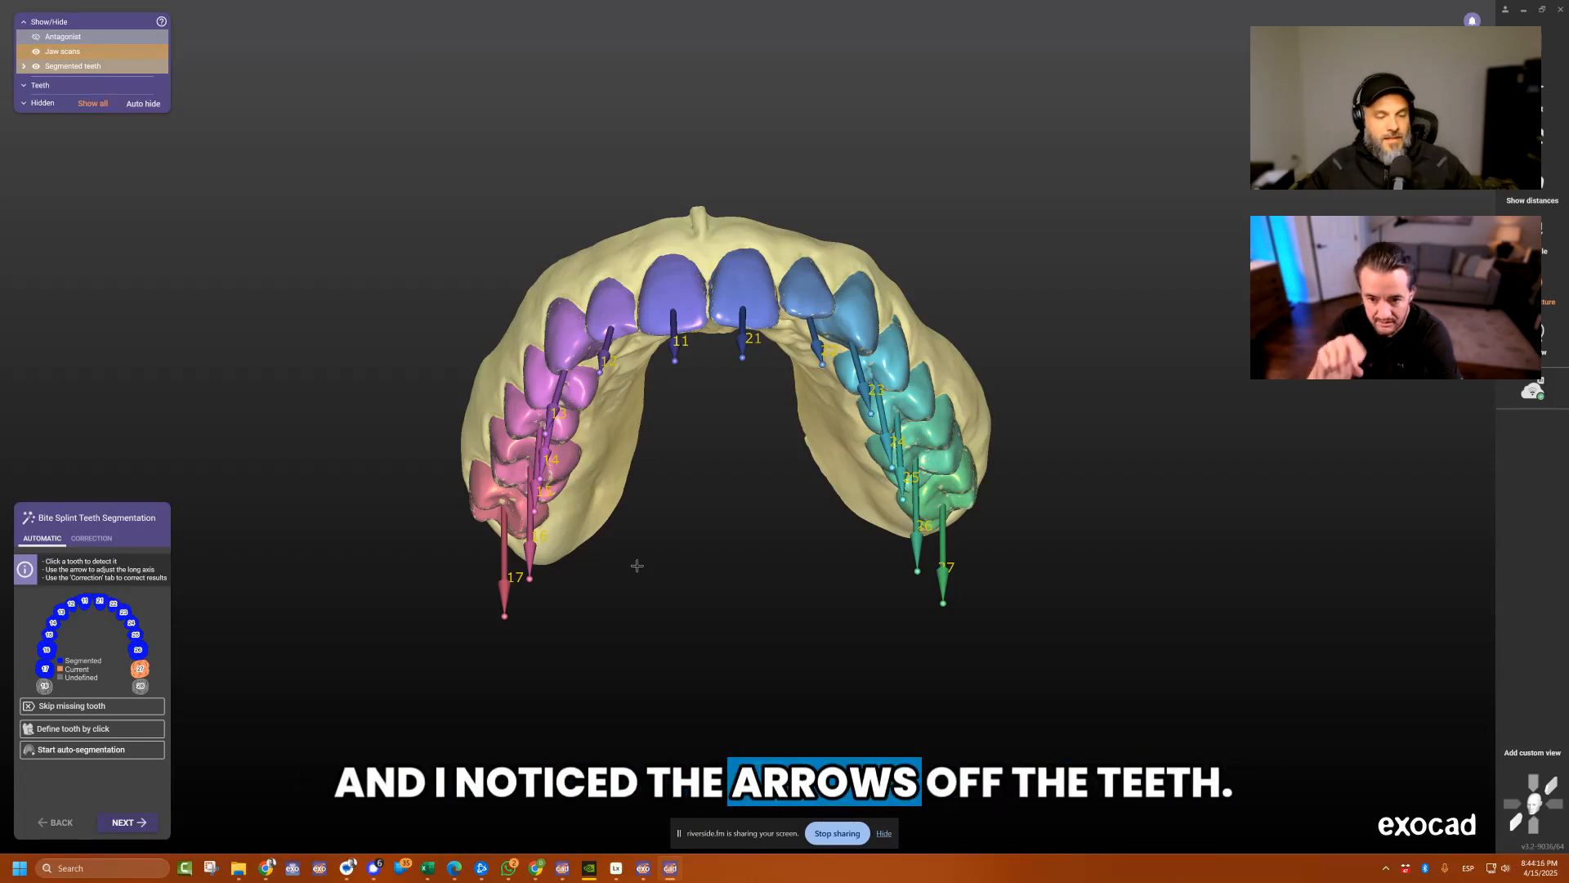
Examine the segmented upper teeth and their long axes from the occlusal and buccal sides, and continue to the bite splint bottom design.
right_click_drag(1095, 233, 883, 400)
scroll(702, 360, "up", 4)
middle_click(884, 386, "shift")
right_click_drag(951, 518, 691, 532)
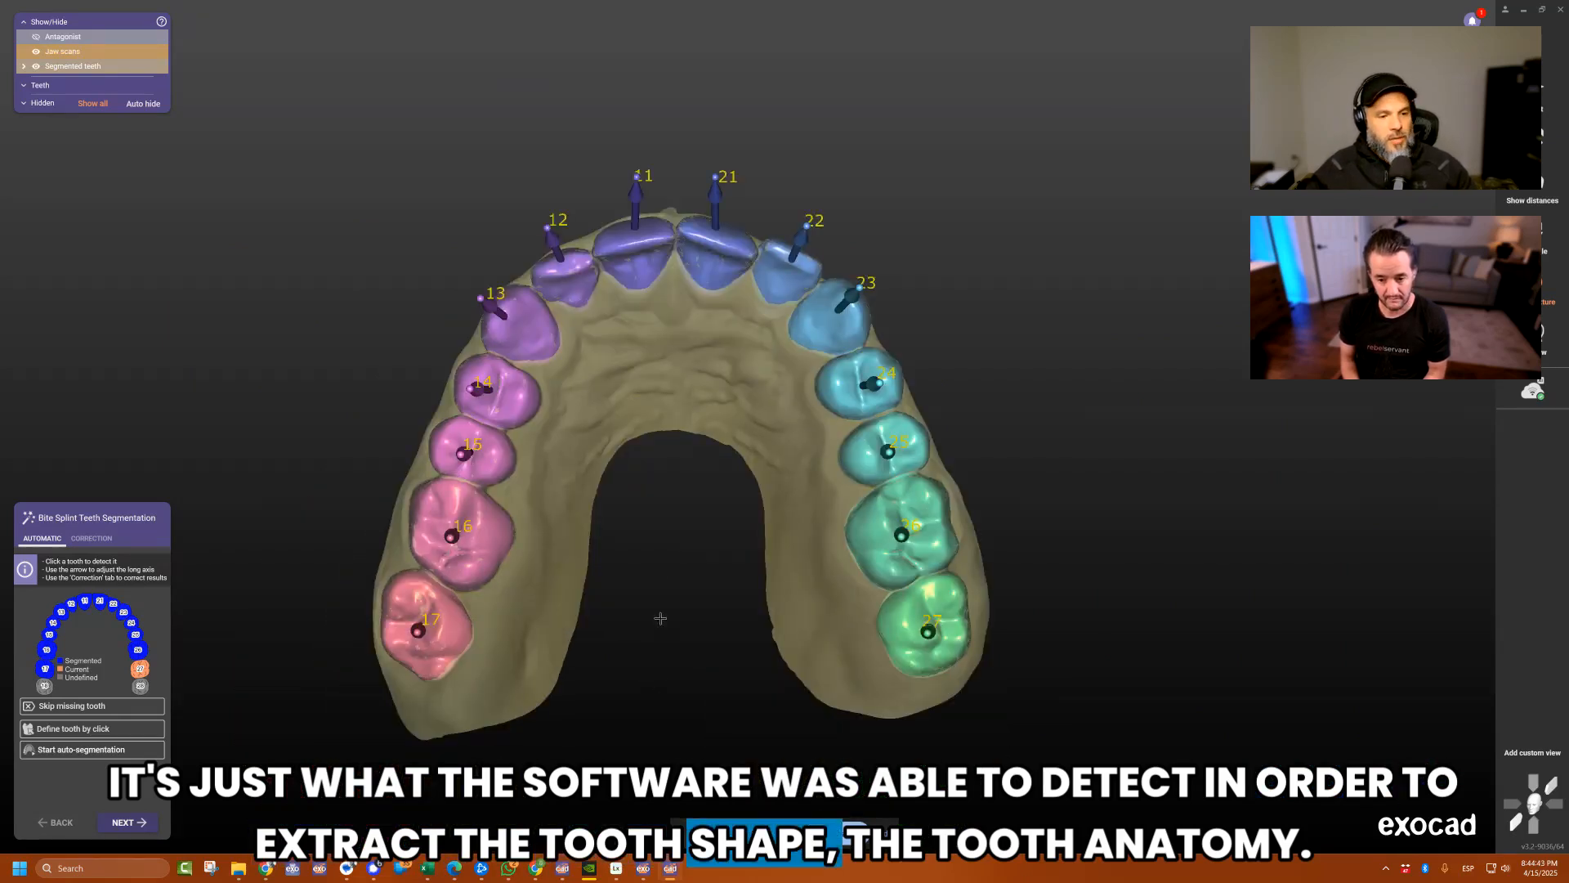
right_click_drag(695, 662, 694, 586)
scroll(765, 348, "up", 5)
scroll(766, 348, "up", 3)
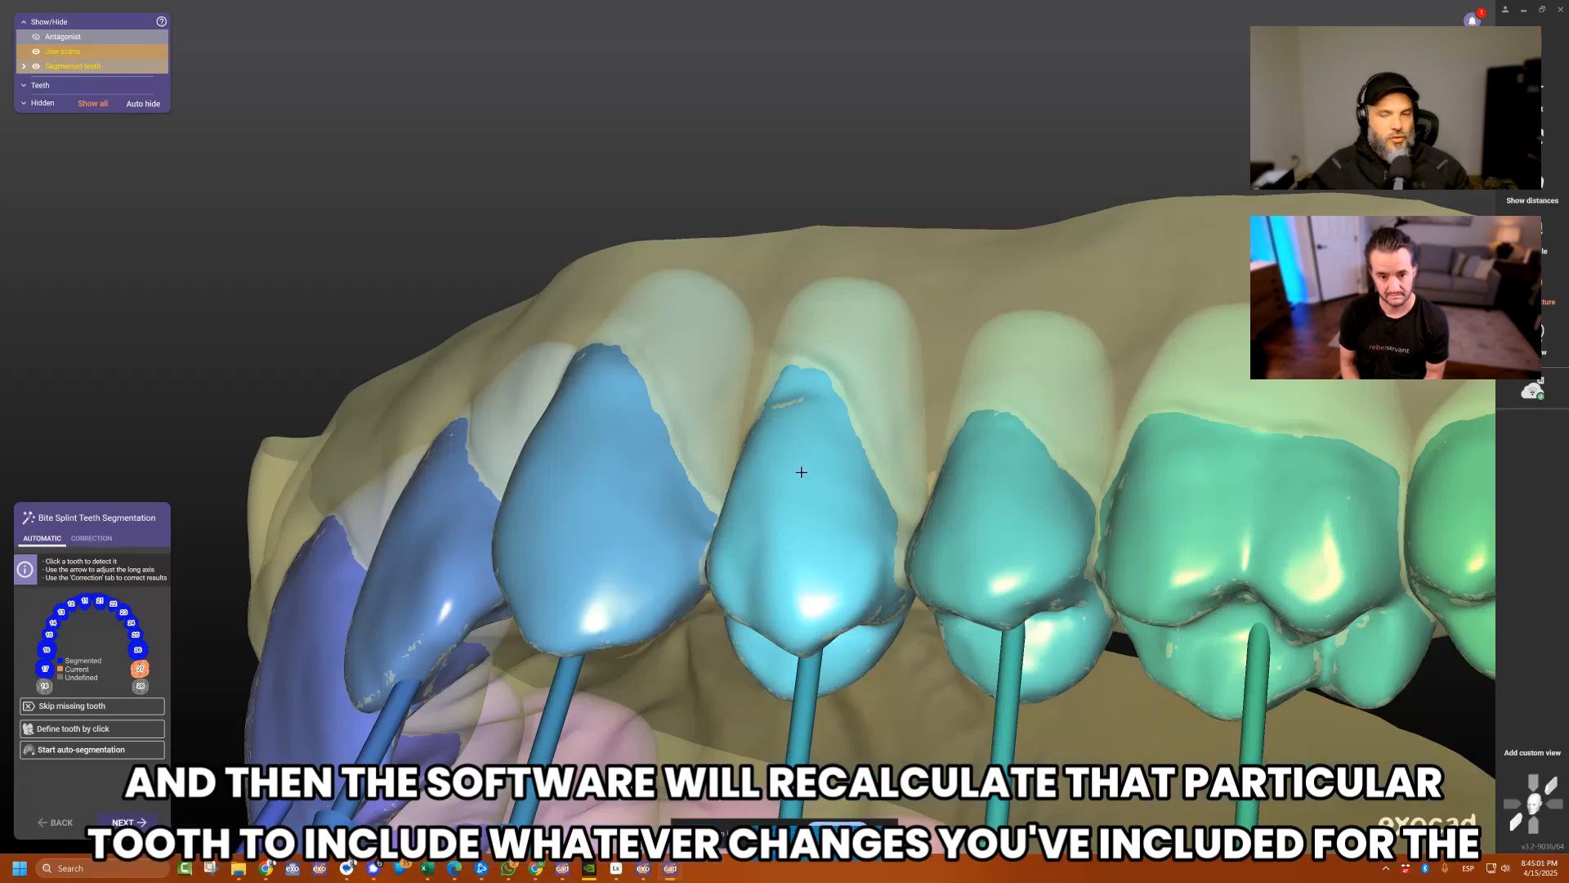
right_click_drag(801, 469, 738, 262)
scroll(824, 466, "down", 5)
left_click(738, 263)
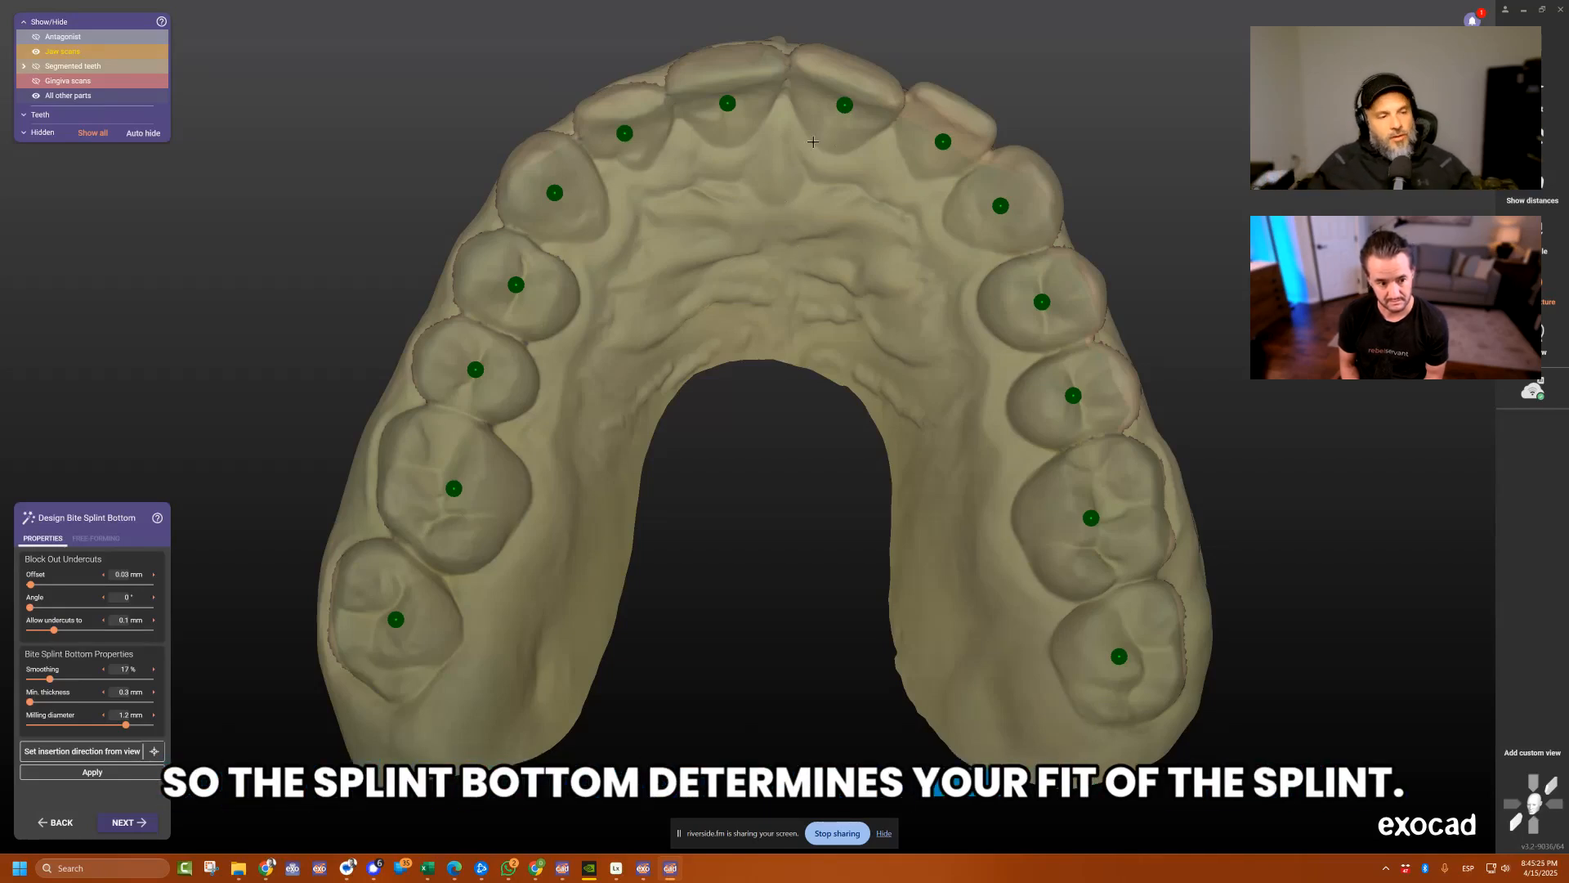
Try setting the splint's insertion direction from an occlusal view tilted towards the facial undercuts.
middle_click_drag(765, 224, 742, 184)
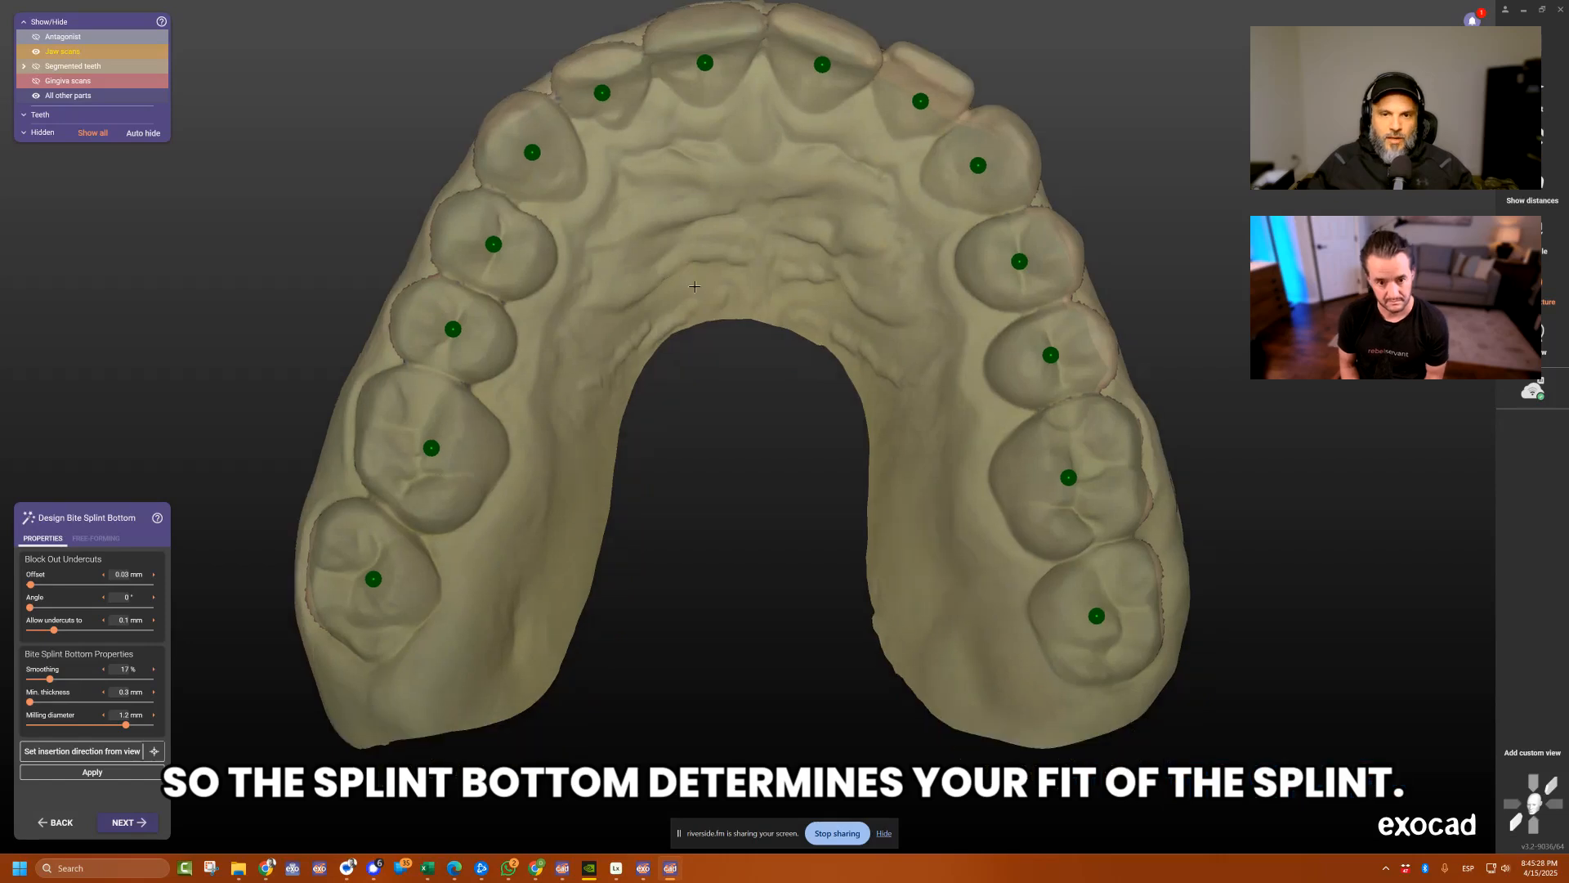
right_click_drag(701, 343, 708, 389)
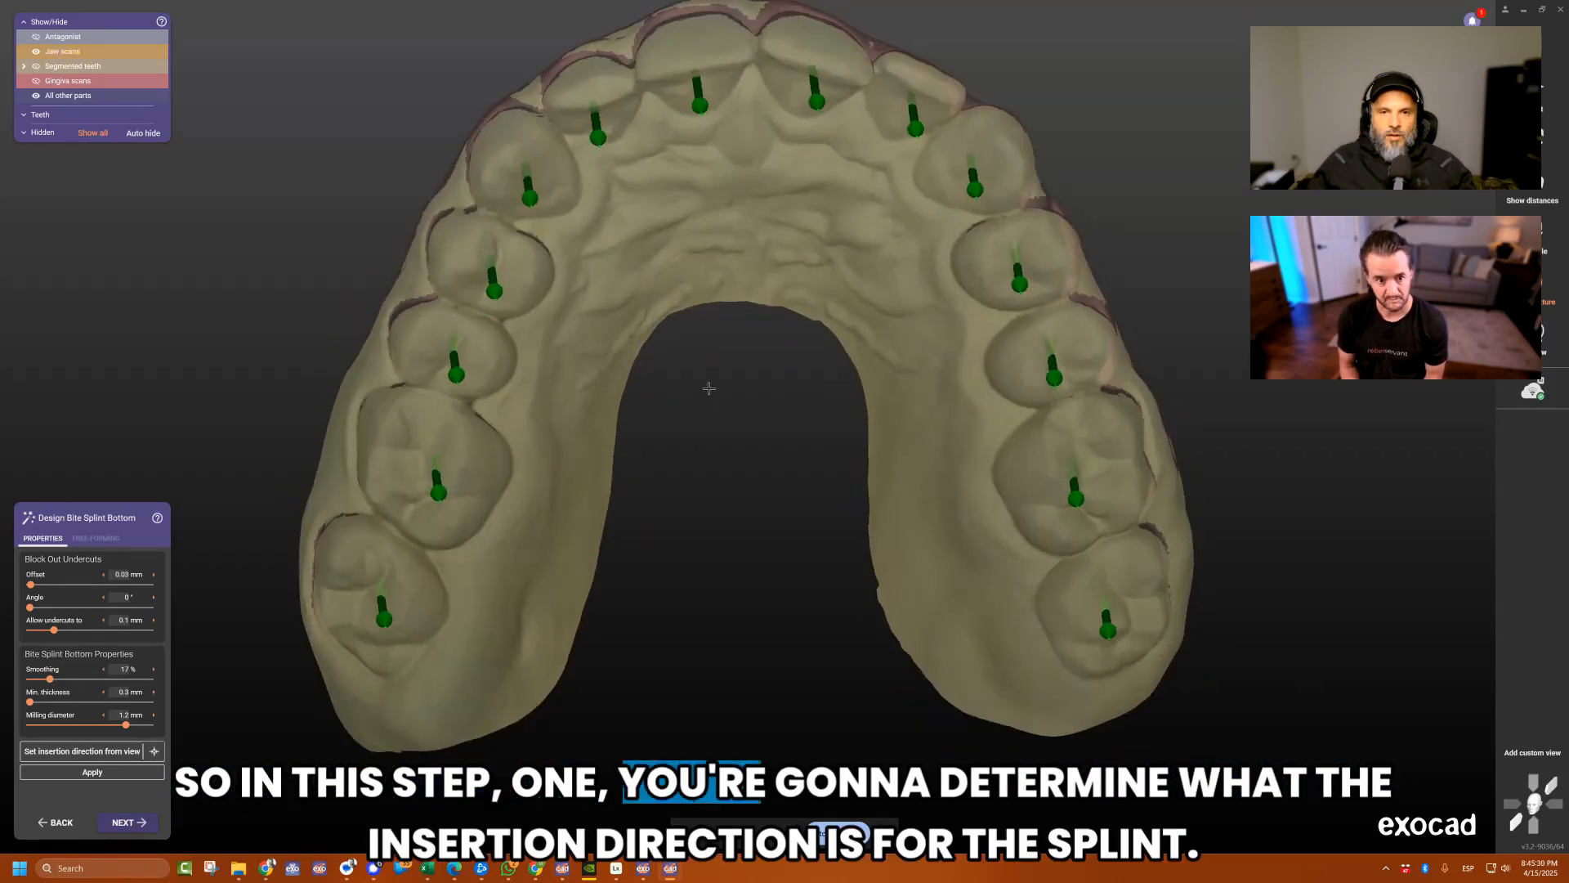
middle_click_drag(708, 388, 703, 491)
scroll(705, 482, "down", 2)
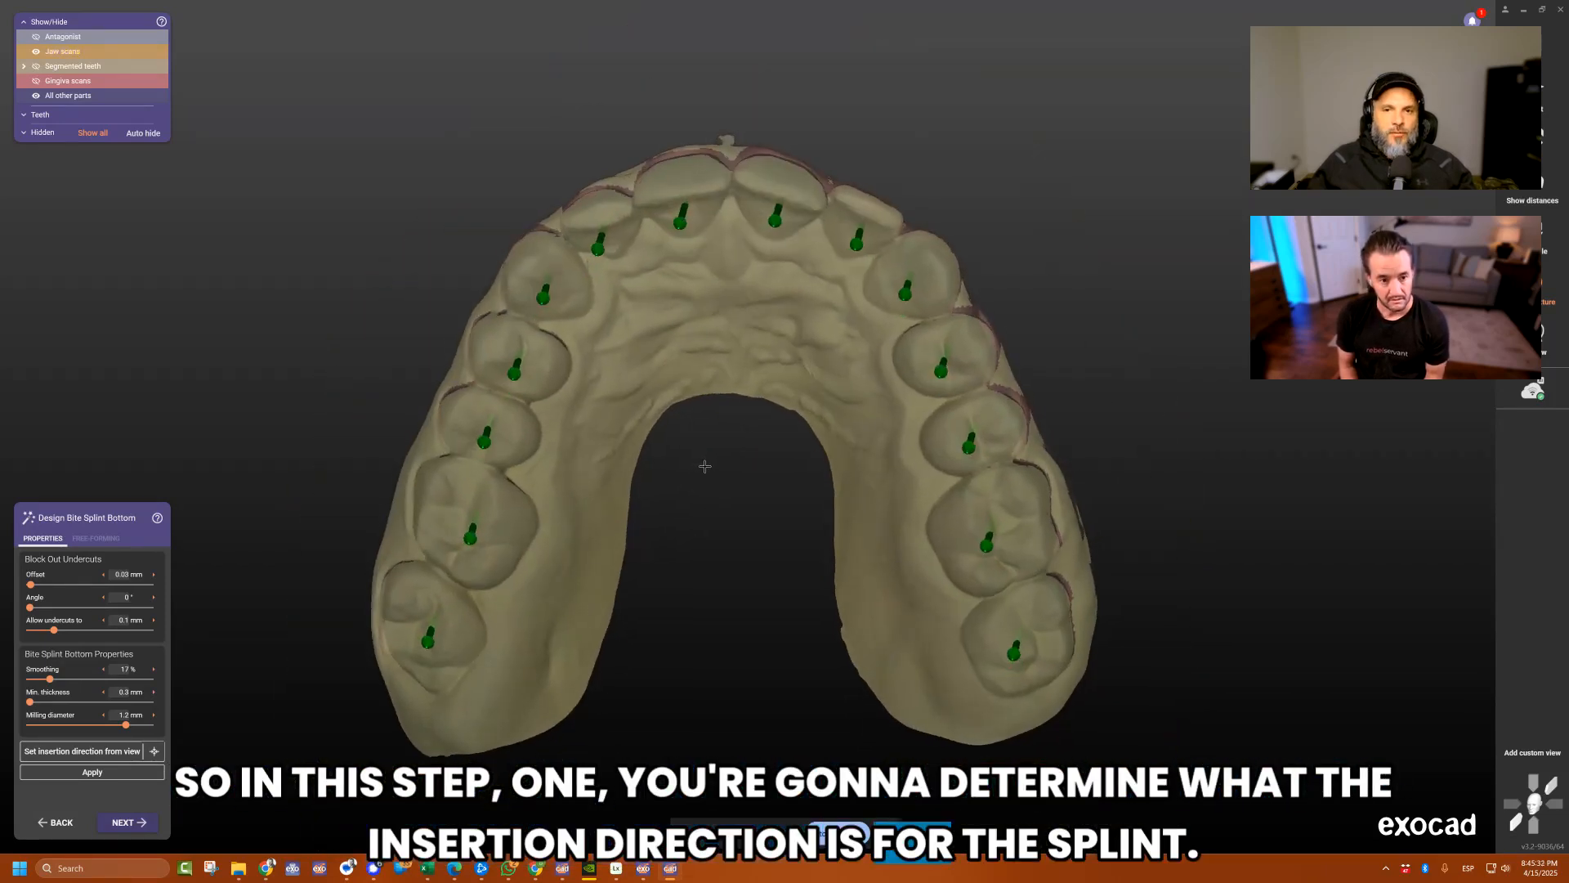
right_click_drag(705, 466, 694, 462)
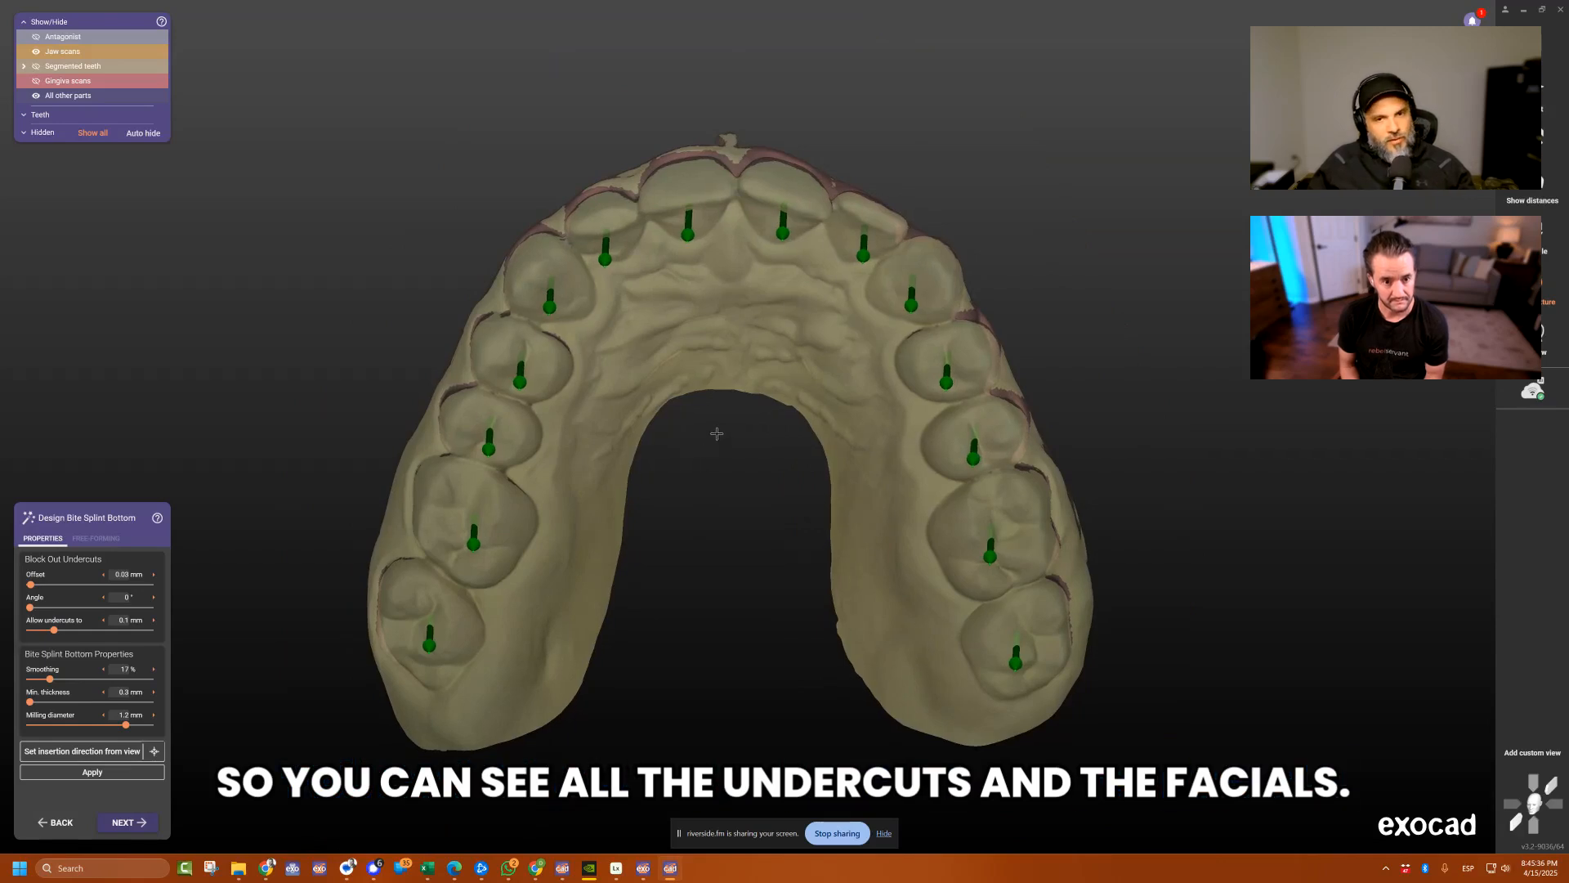
right_click_drag(739, 417, 738, 417)
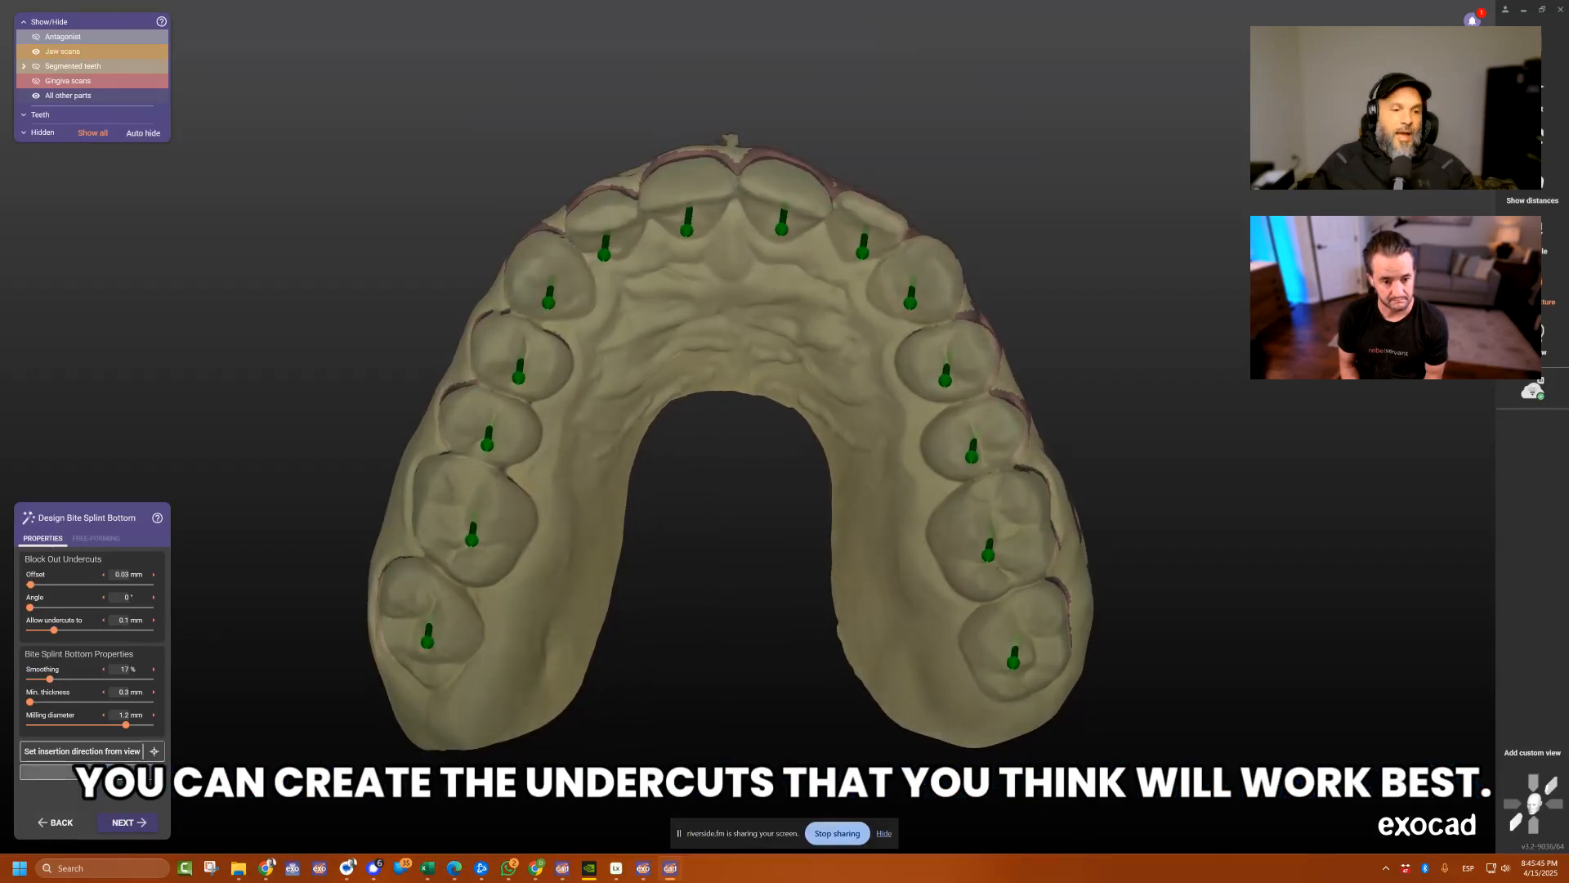
left_click(96, 750)
Set the insertion direction from a straight occlusal view and apply the splint bottom with undercuts allowed to 0.1 mm.
mouse_move(840, 406)
right_mouse_down()
mouse_move(832, 588)
mouse_move(839, 406)
right_mouse_up()
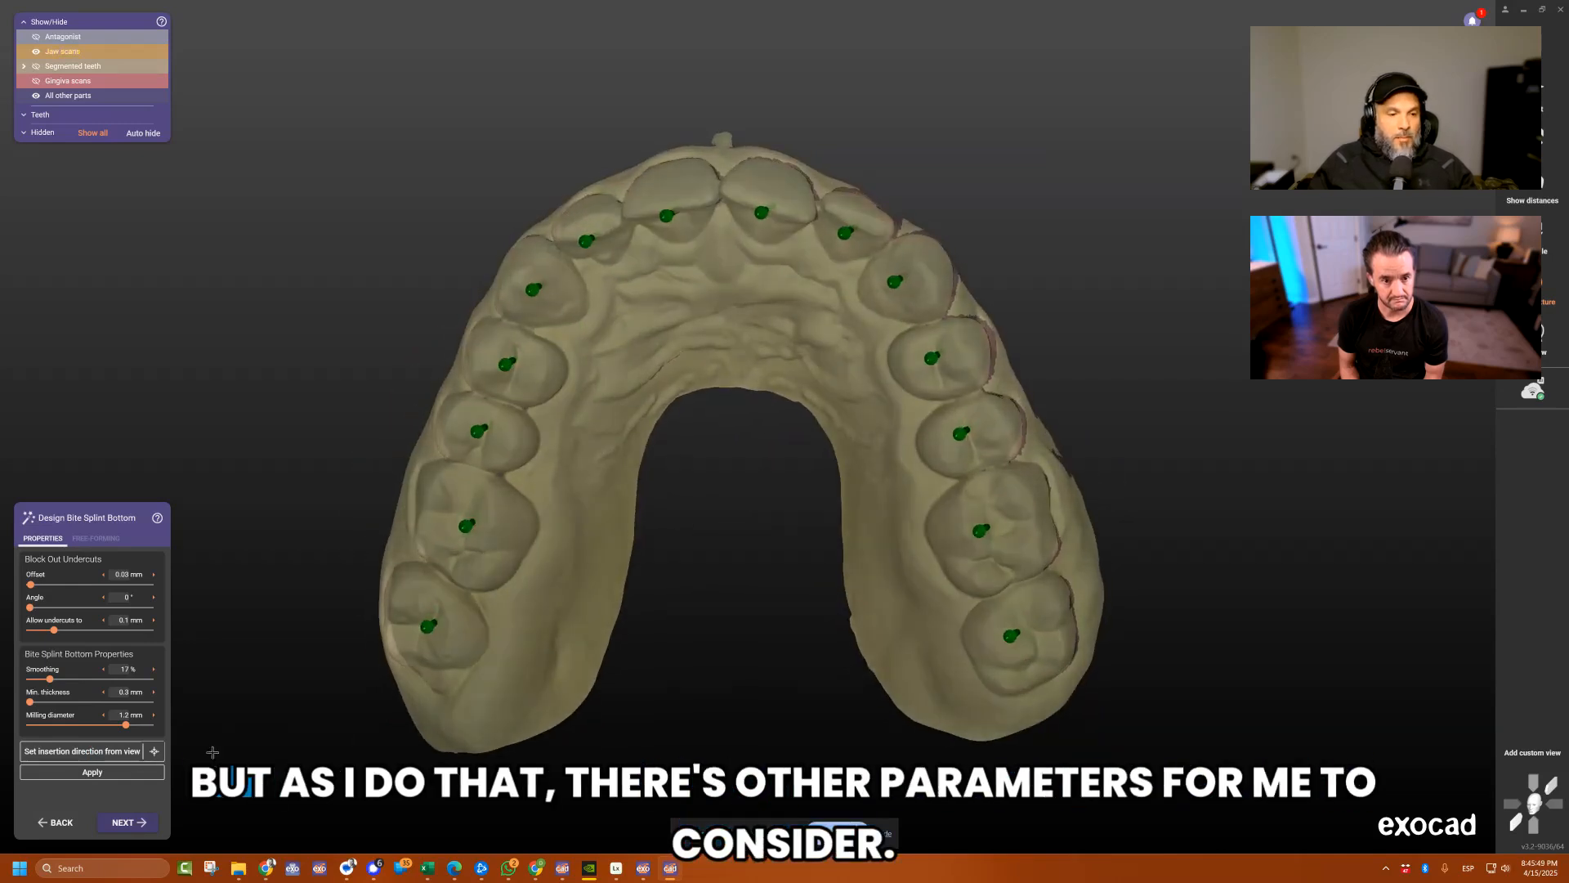
scroll(676, 508, "down", 1)
mouse_move(676, 508)
right_mouse_down()
mouse_move(709, 533)
mouse_move(693, 510)
right_mouse_up()
left_click(87, 753)
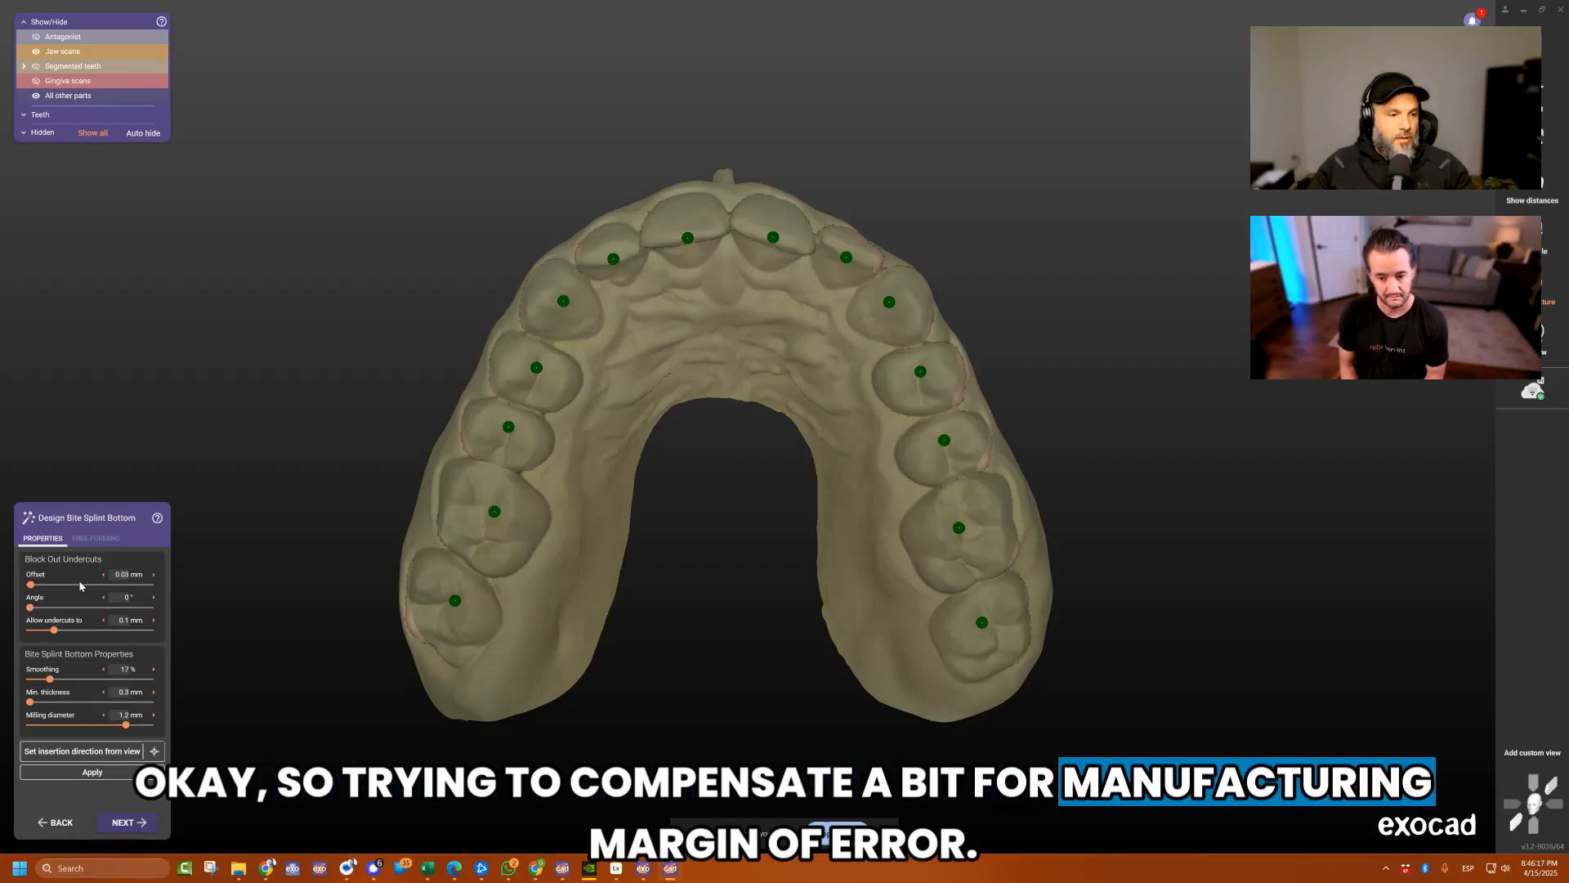
double_click(124, 620)
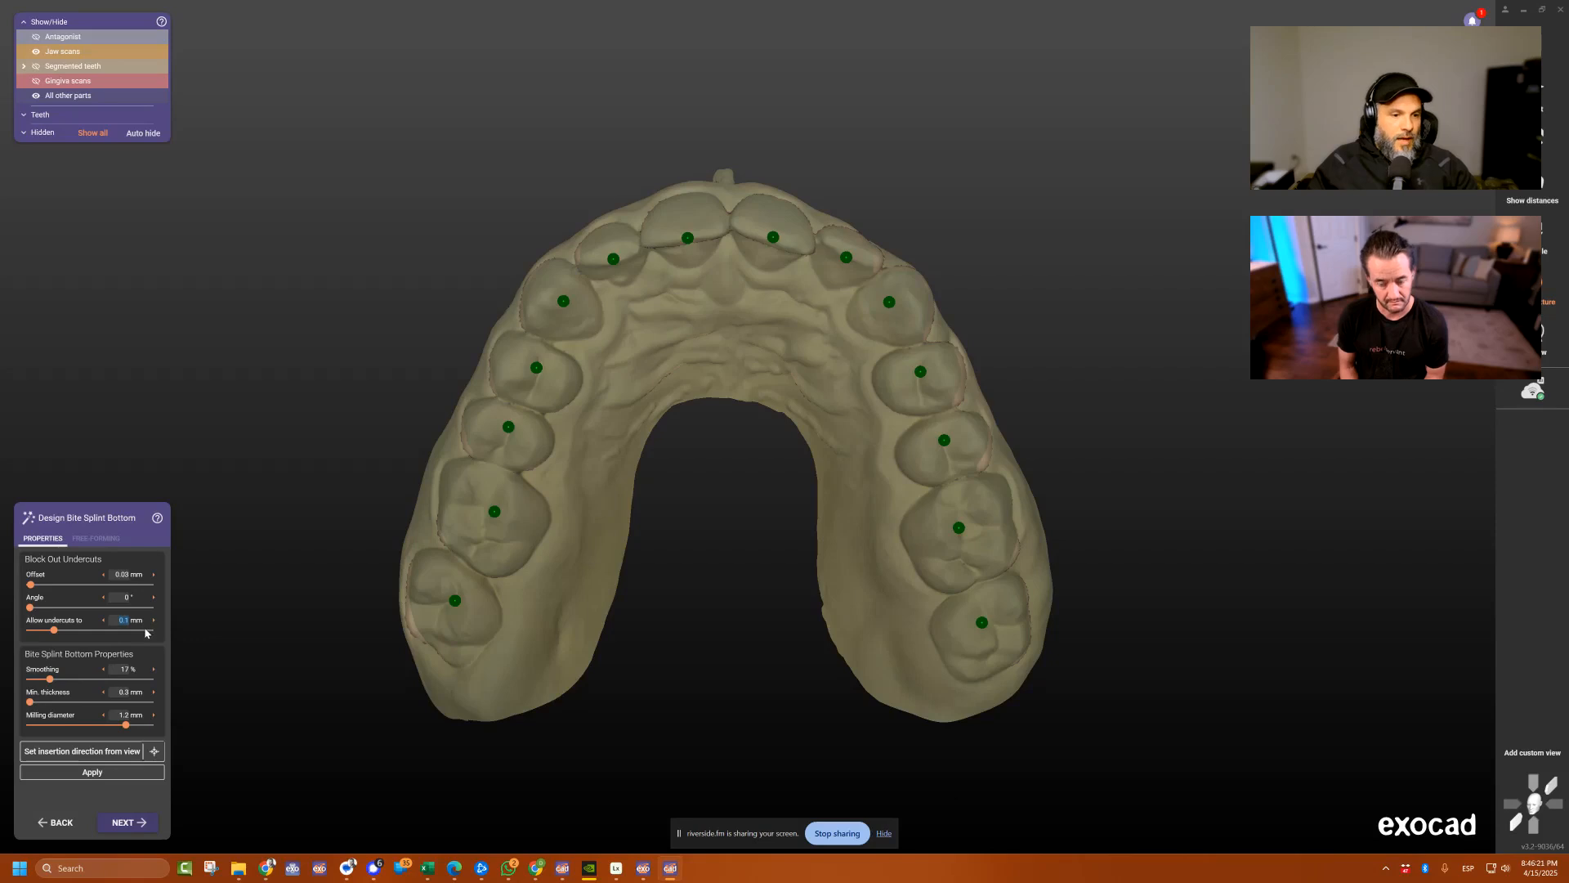
middle_click(734, 299)
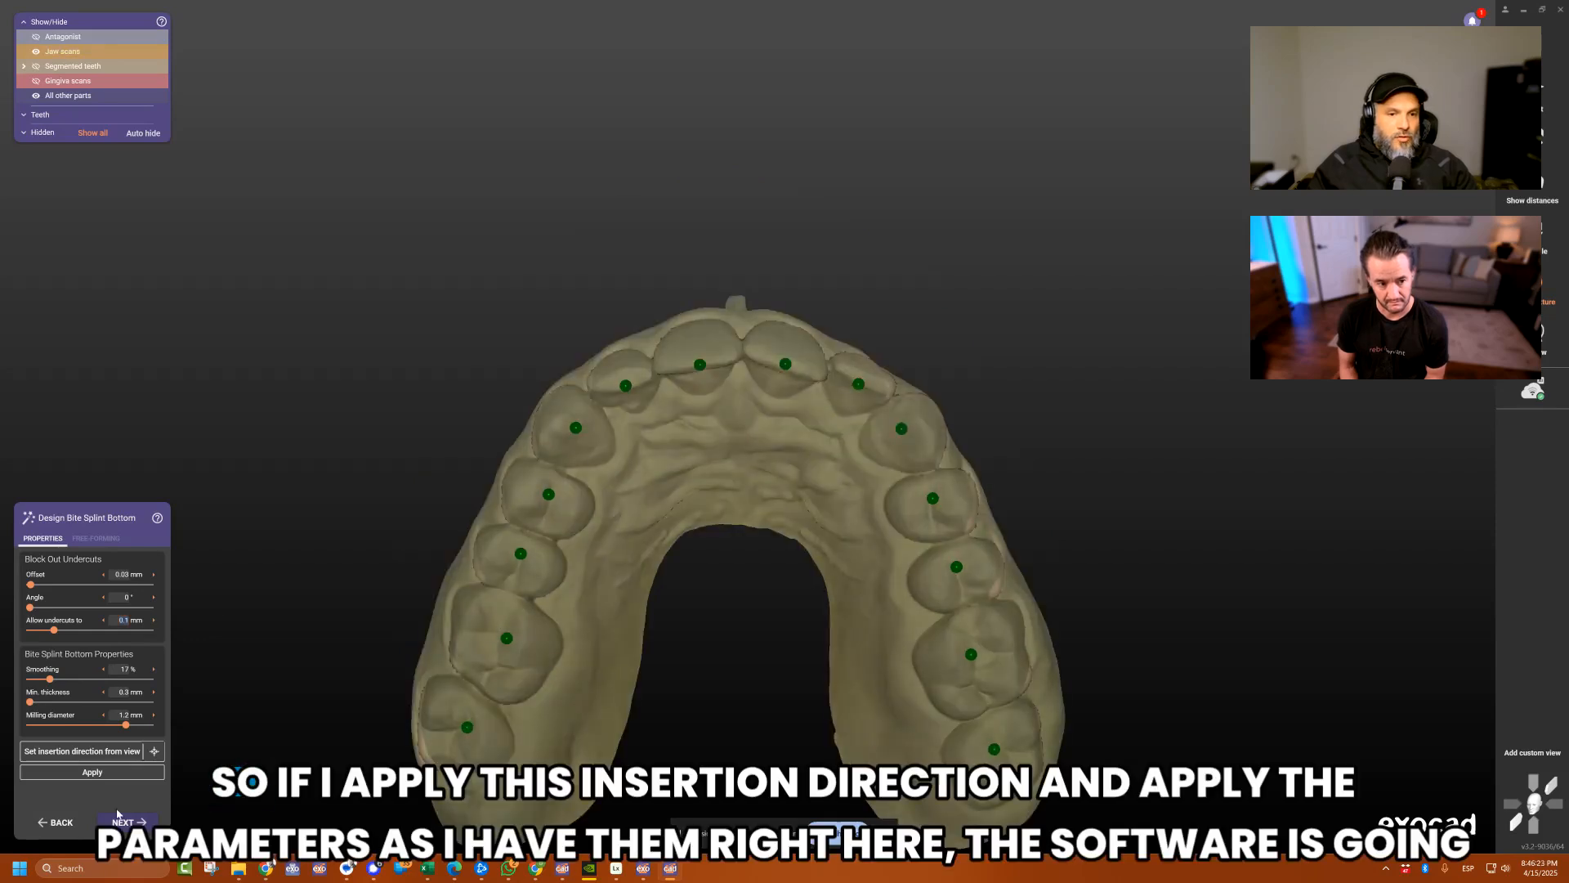
left_click(93, 773)
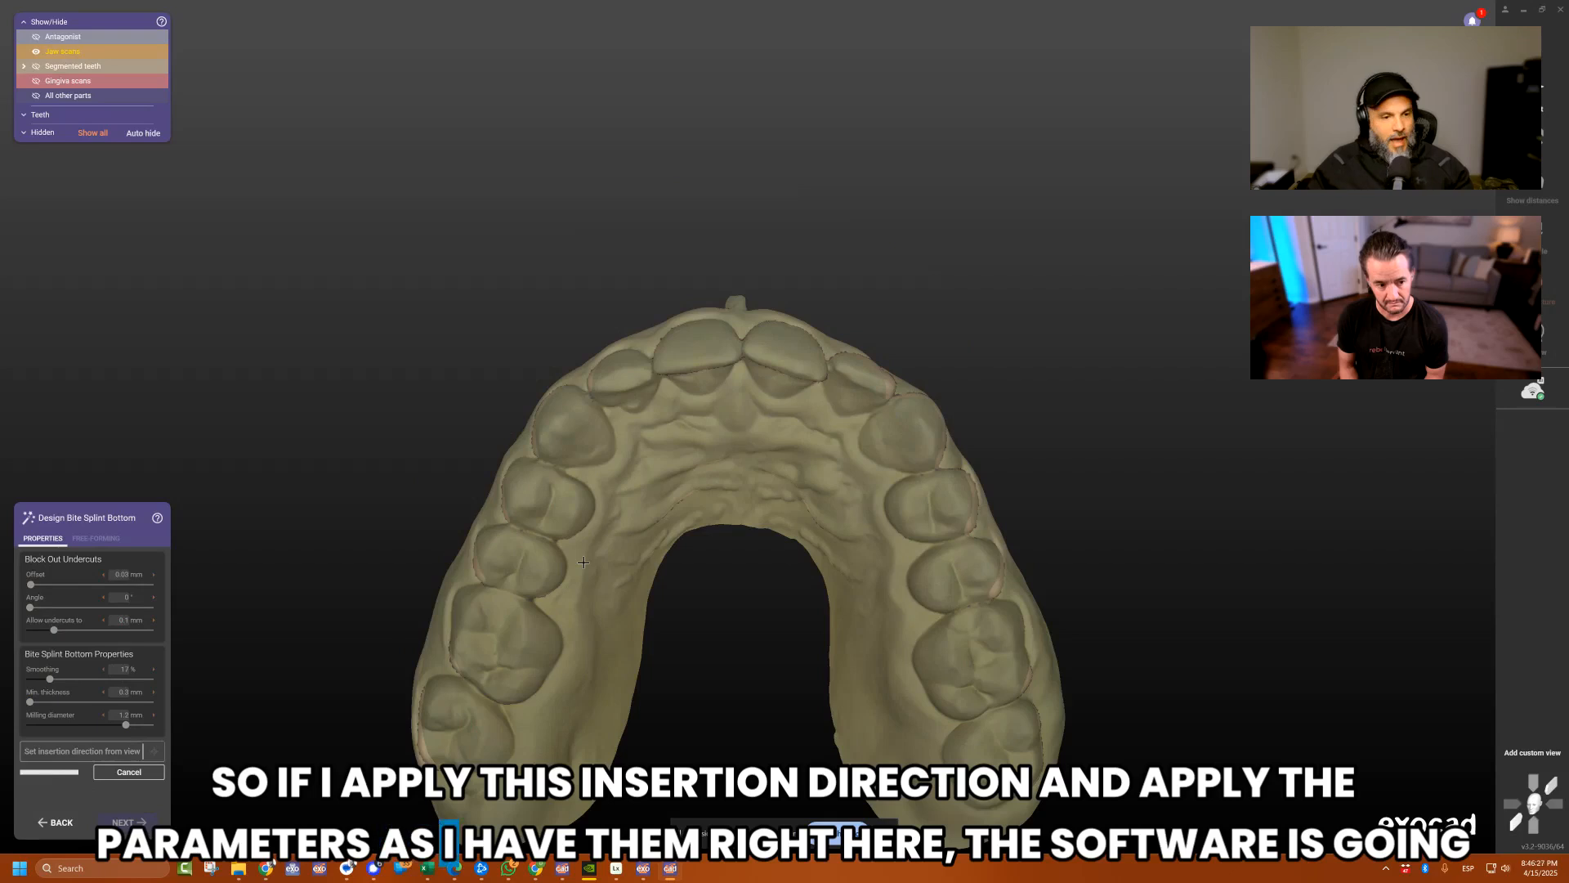
Examine the blocked-out model's remaining undercut areas and insertion arrows from the facial and occlusal sides against the allowed undercut depth.
scroll(637, 336, "up", 5)
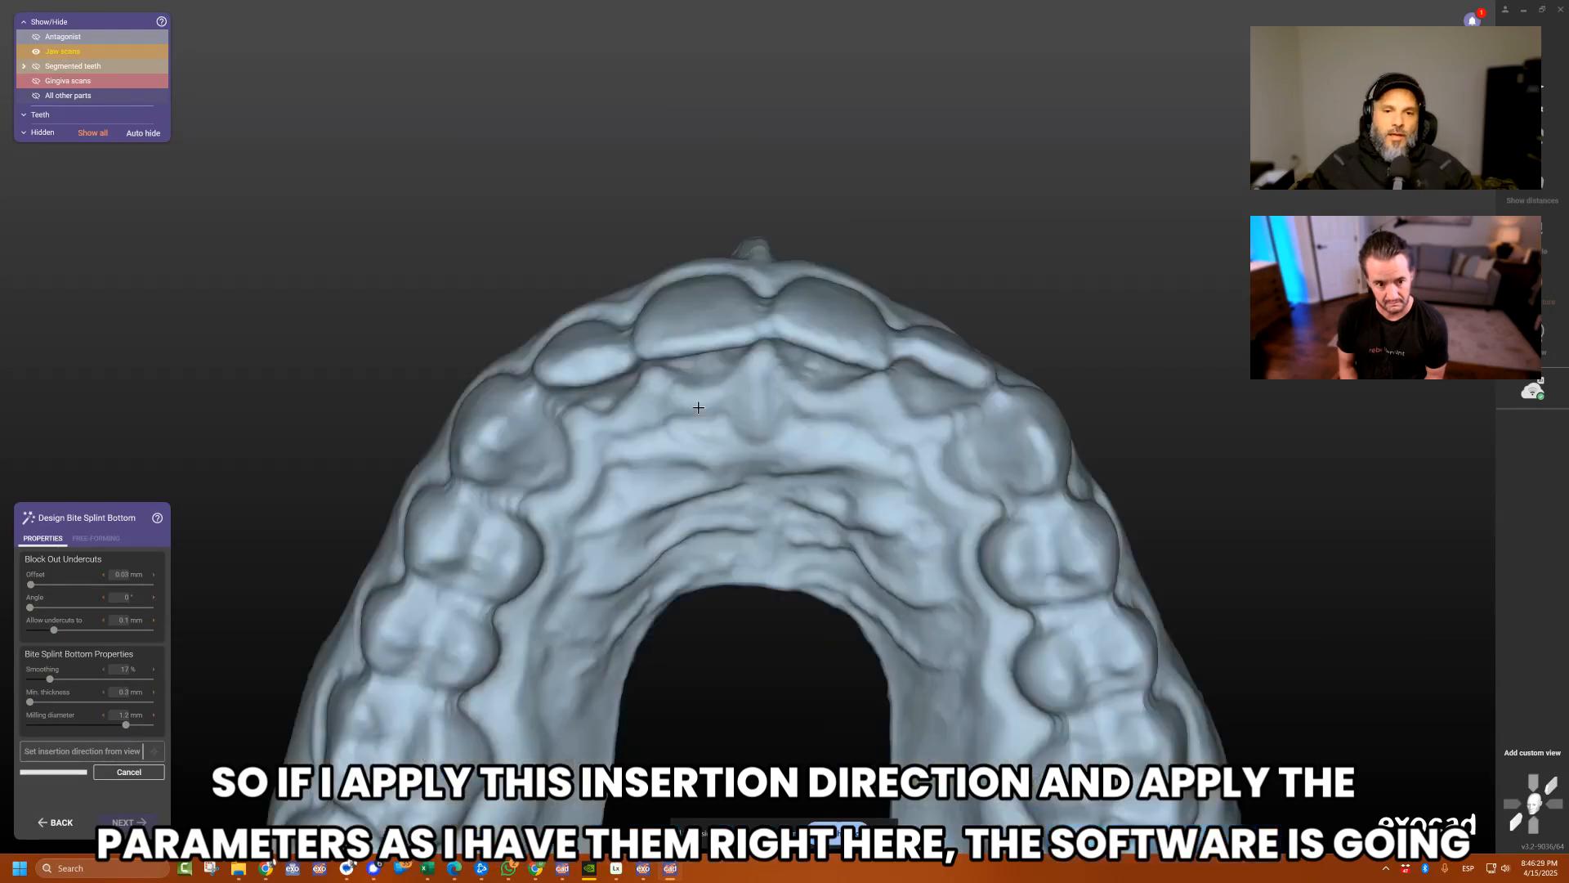
right_click_drag(637, 335, 621, 381)
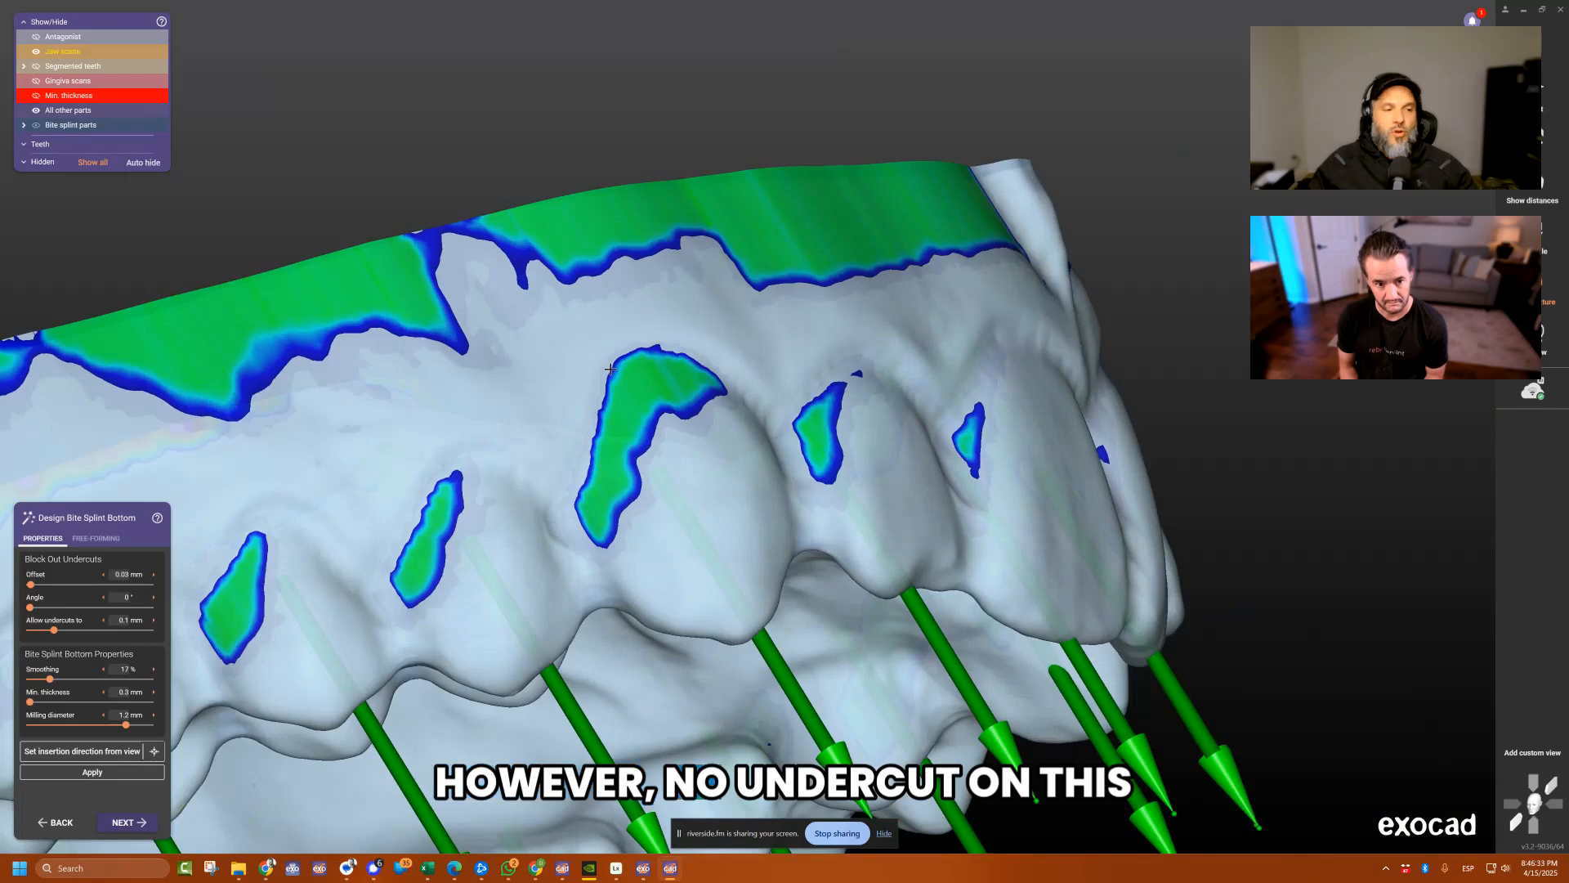
scroll(870, 393, "down", 5)
right_click_drag(870, 393, 869, 403)
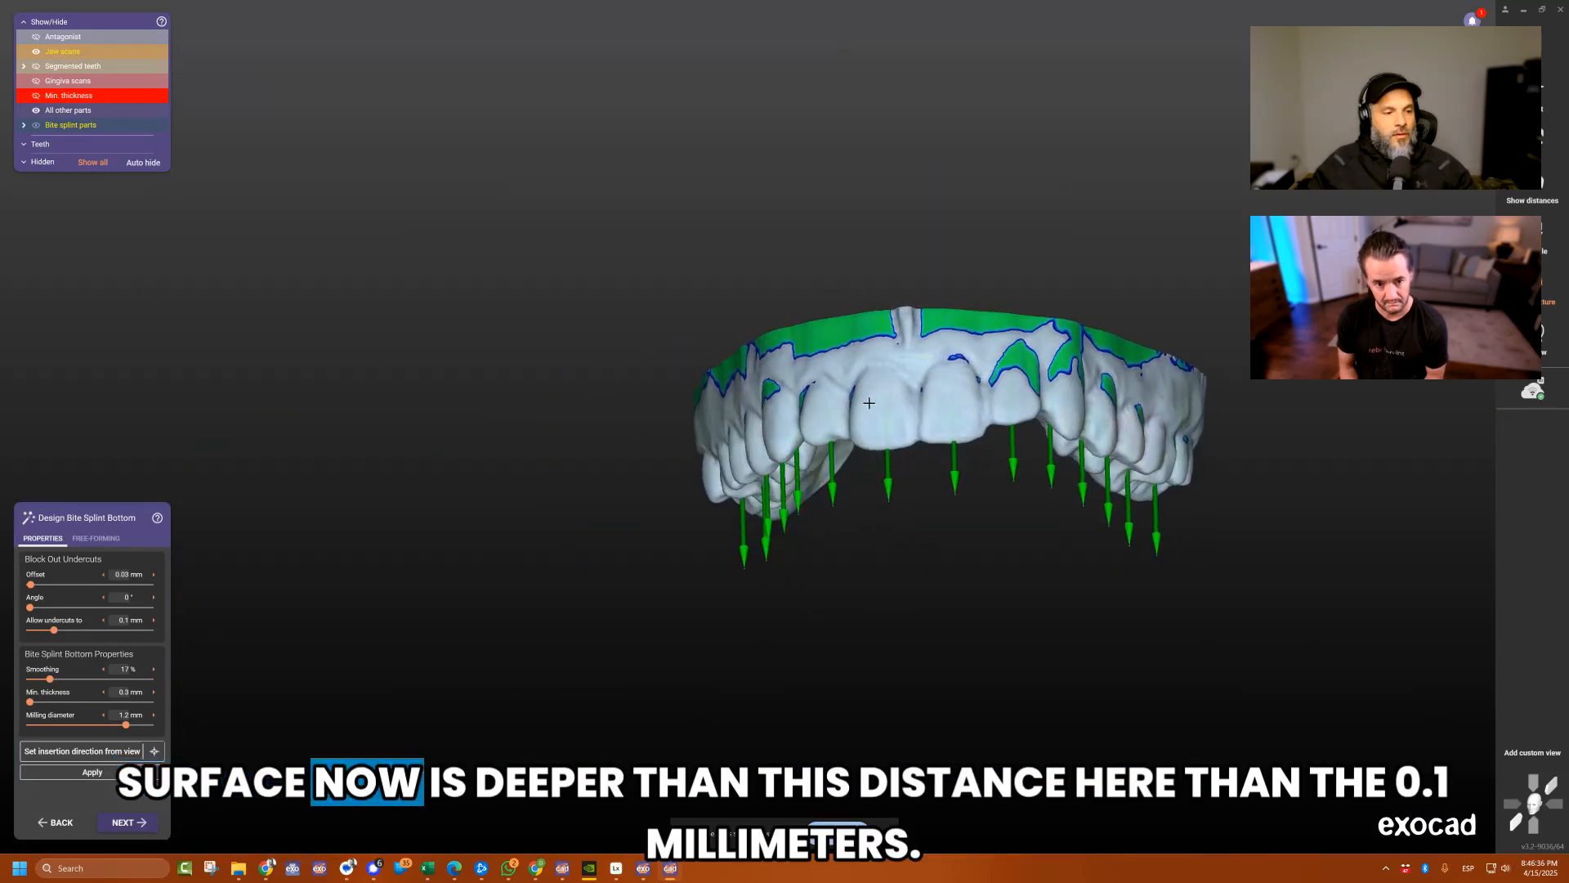
double_click(119, 618)
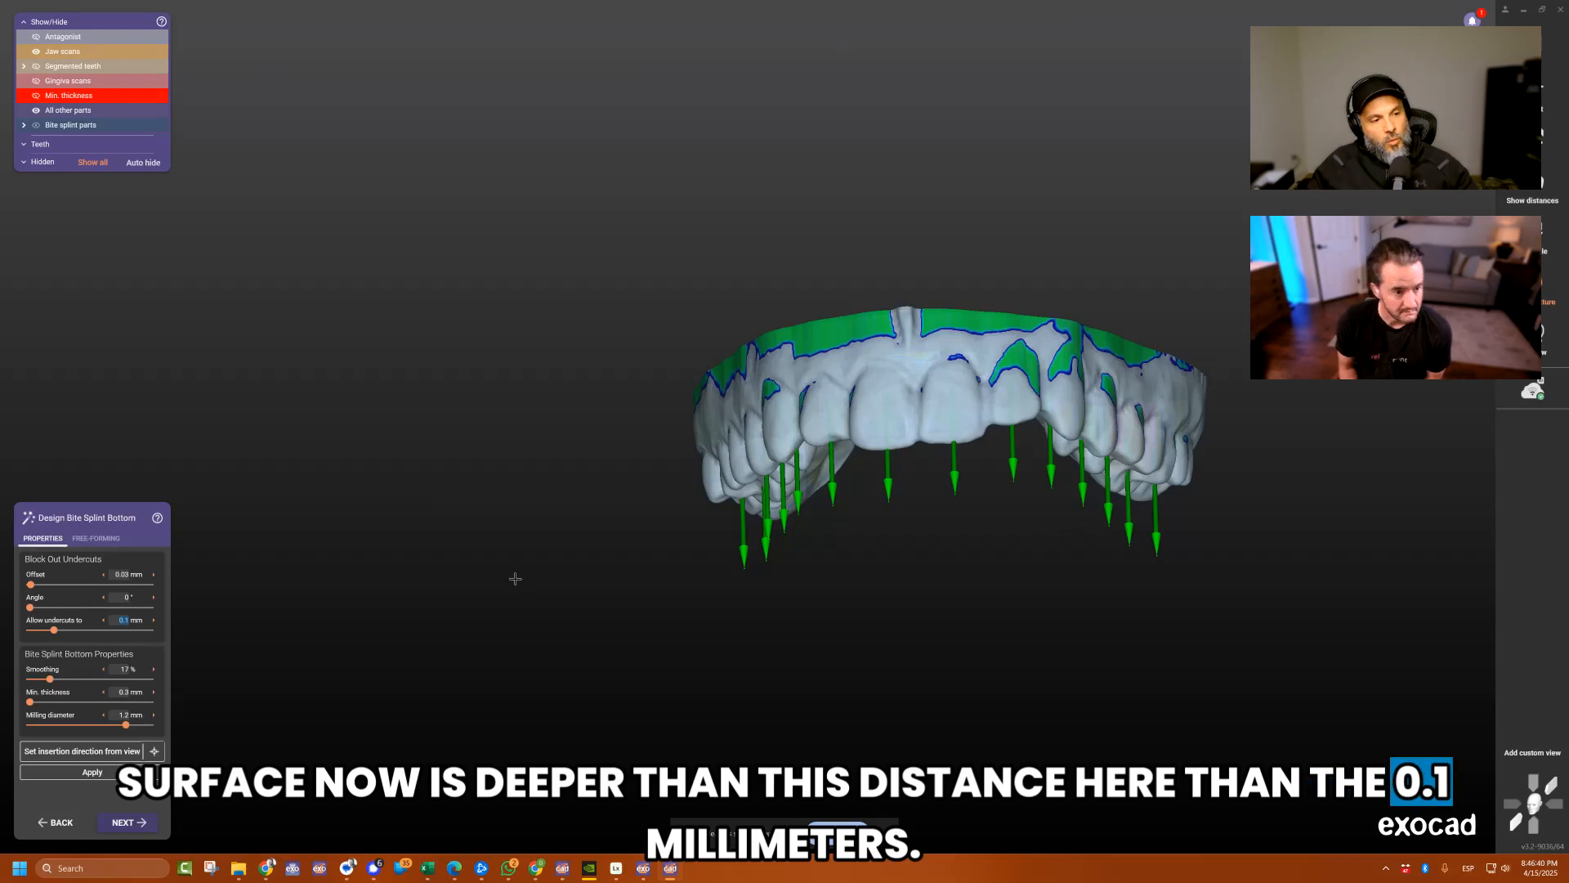
right_click_drag(998, 638, 1005, 523)
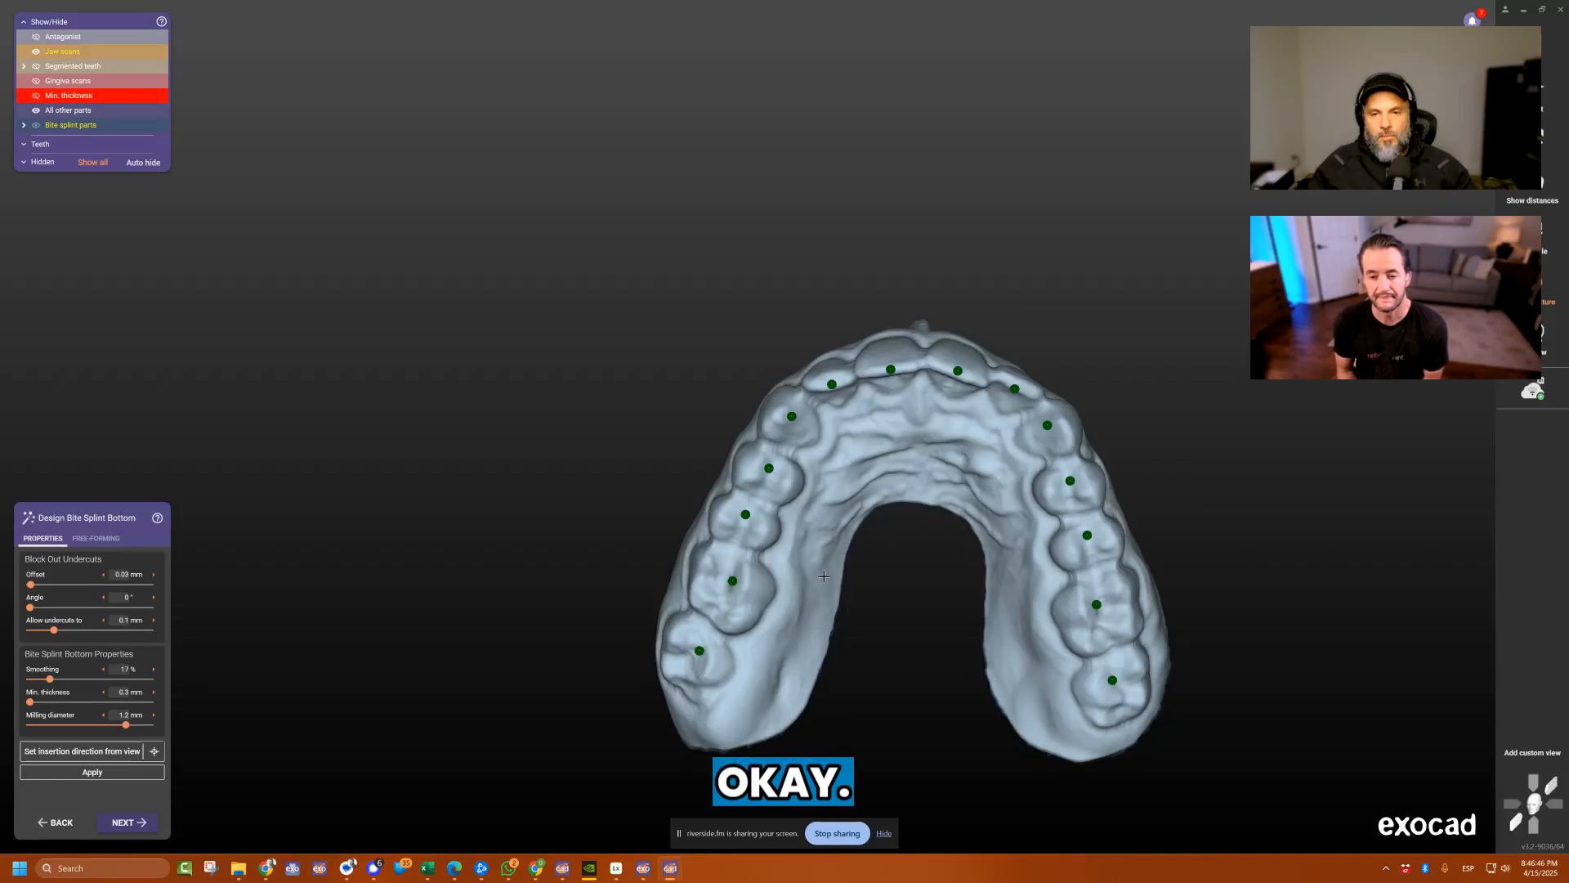
right_click_drag(824, 581, 827, 576)
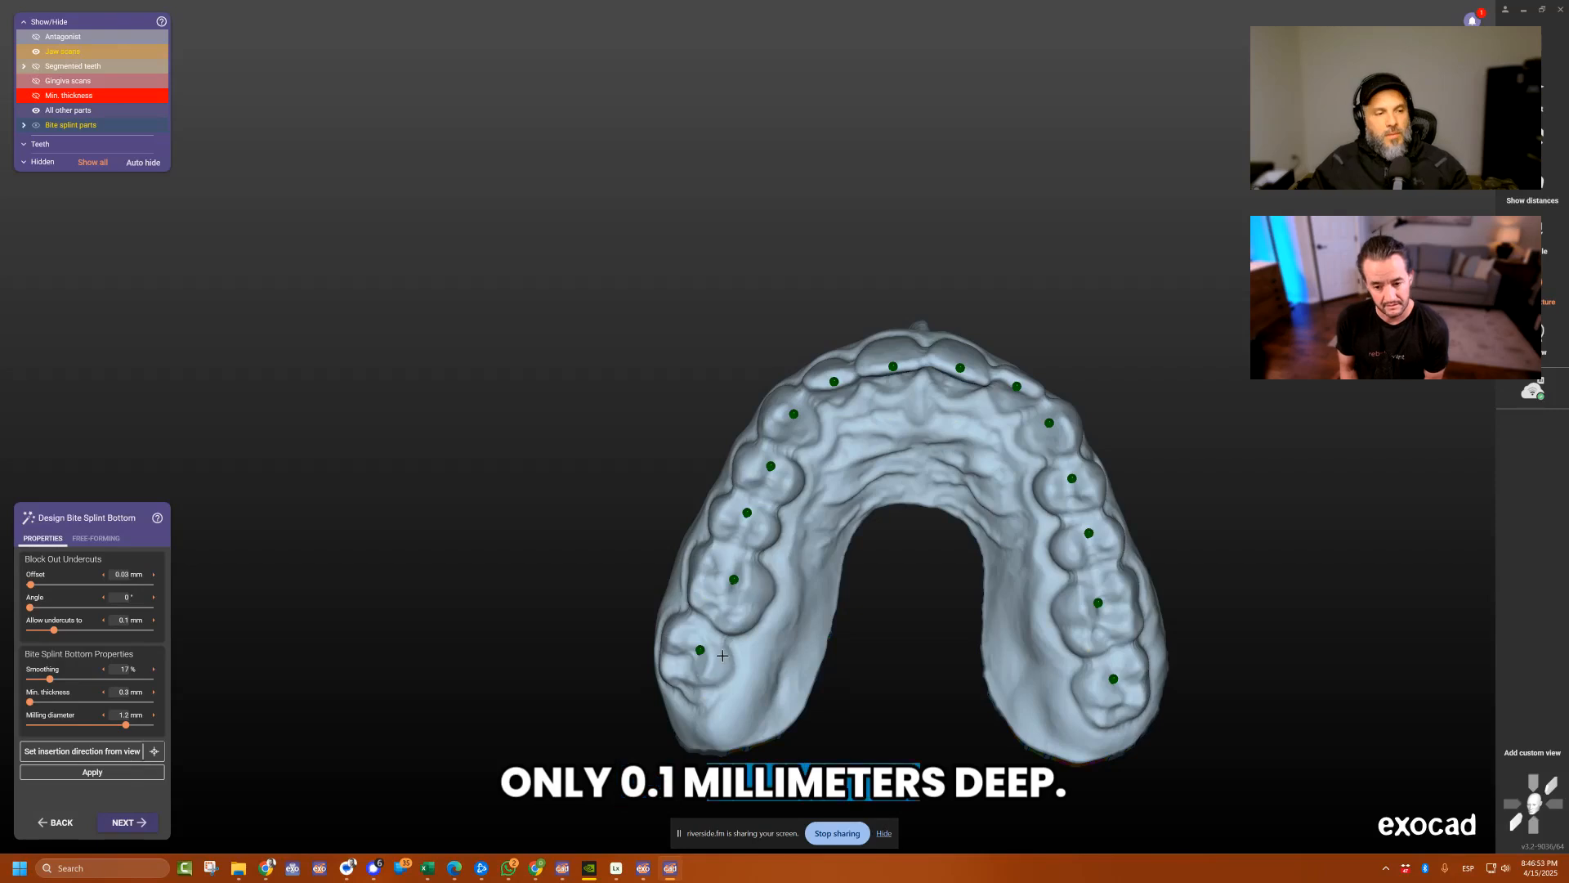
right_click_drag(722, 656, 830, 556)
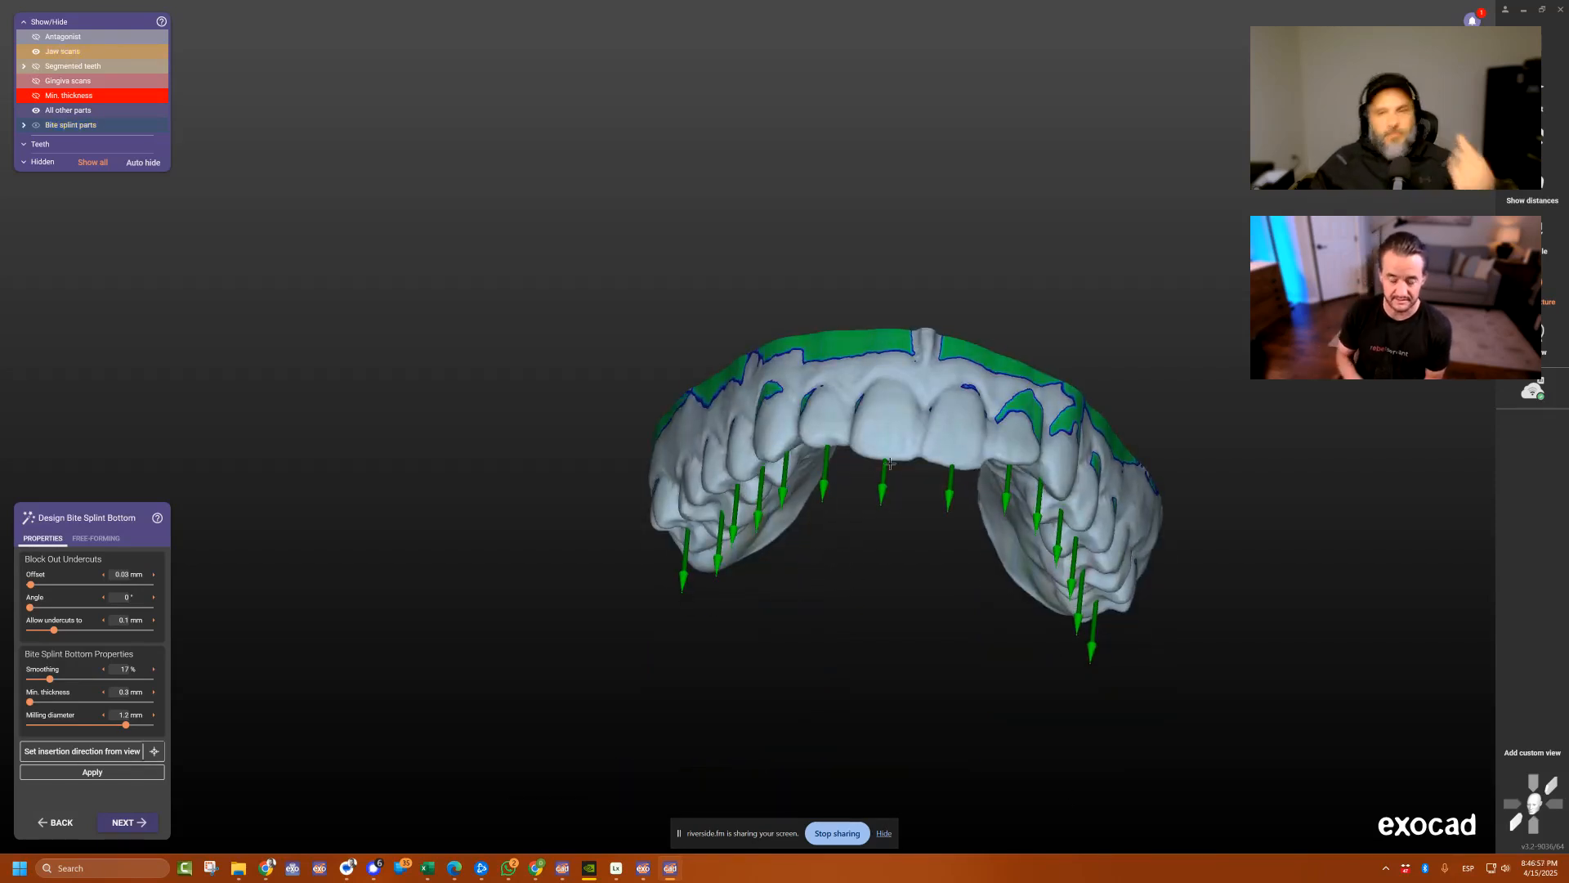
right_click_drag(785, 585, 847, 586)
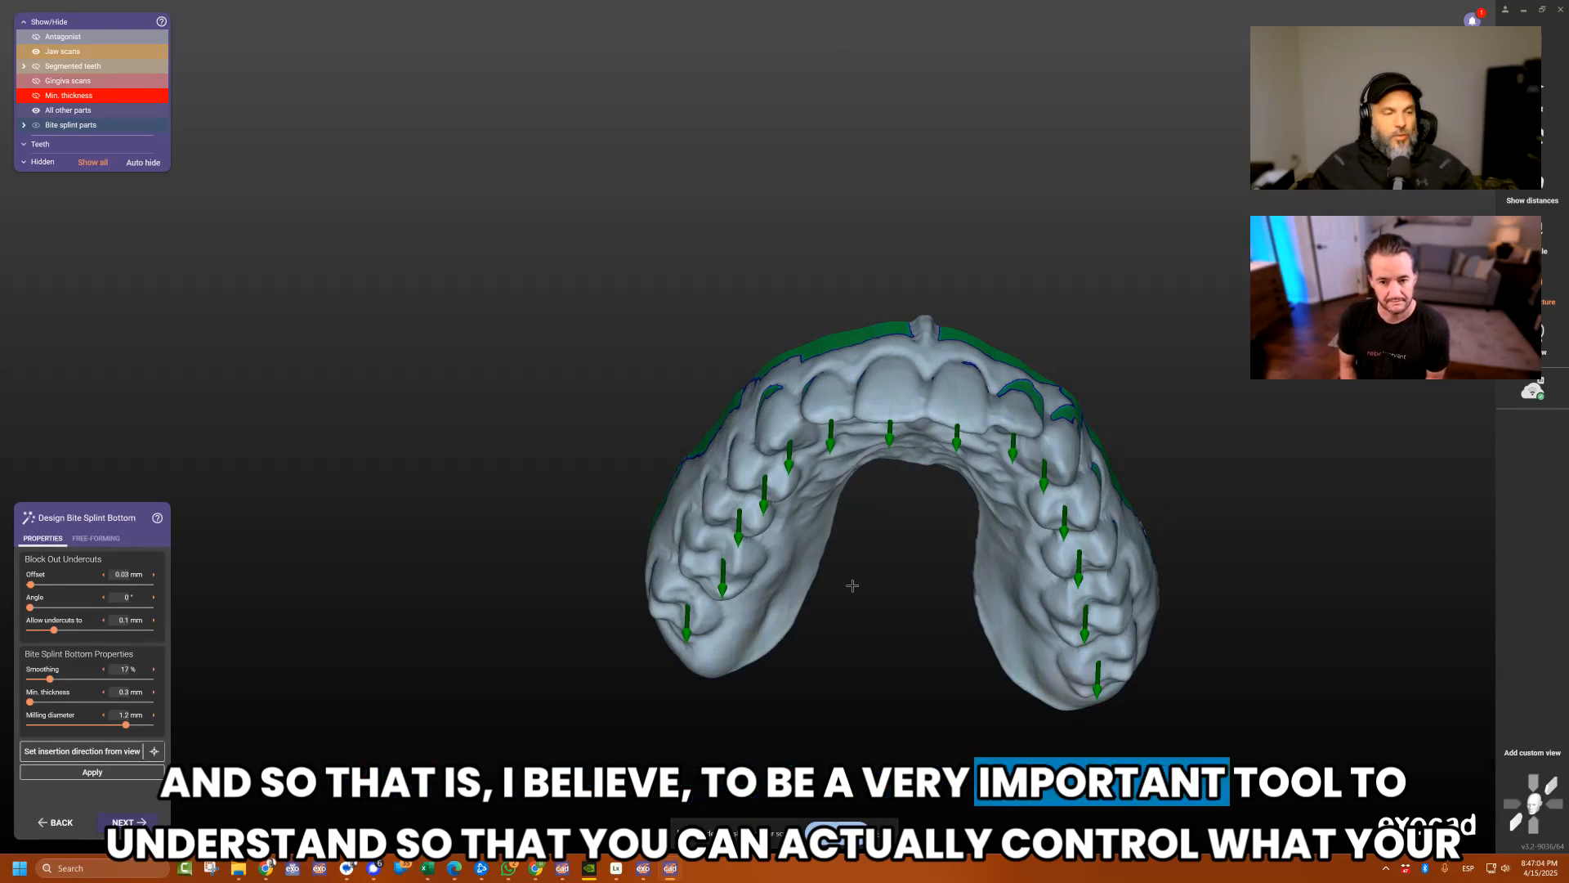
left_click(879, 837)
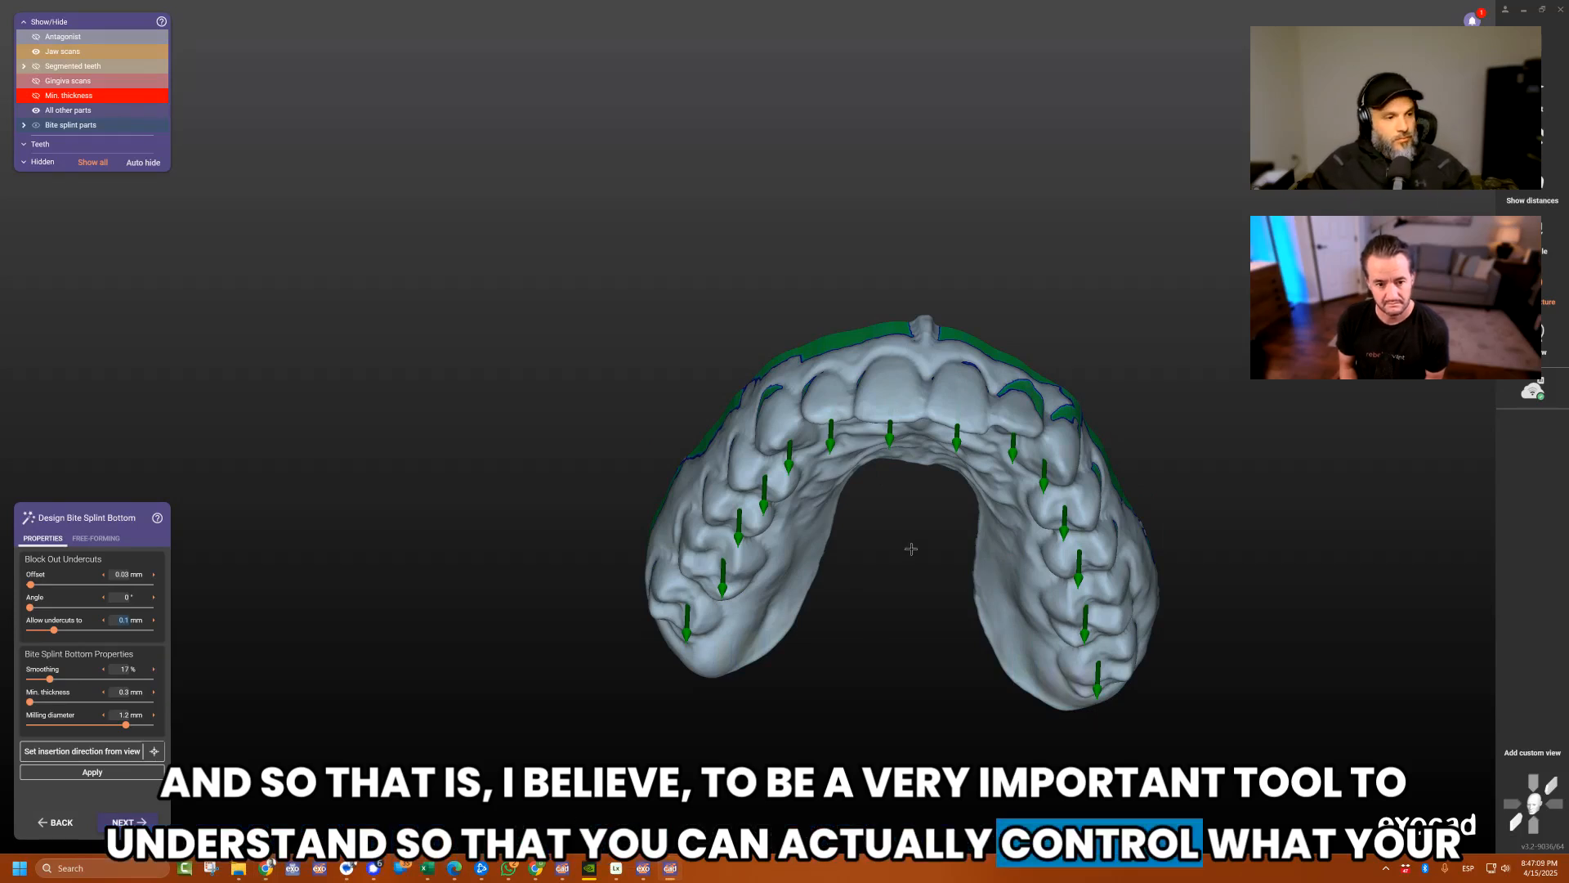
right_click_drag(972, 517, 980, 527)
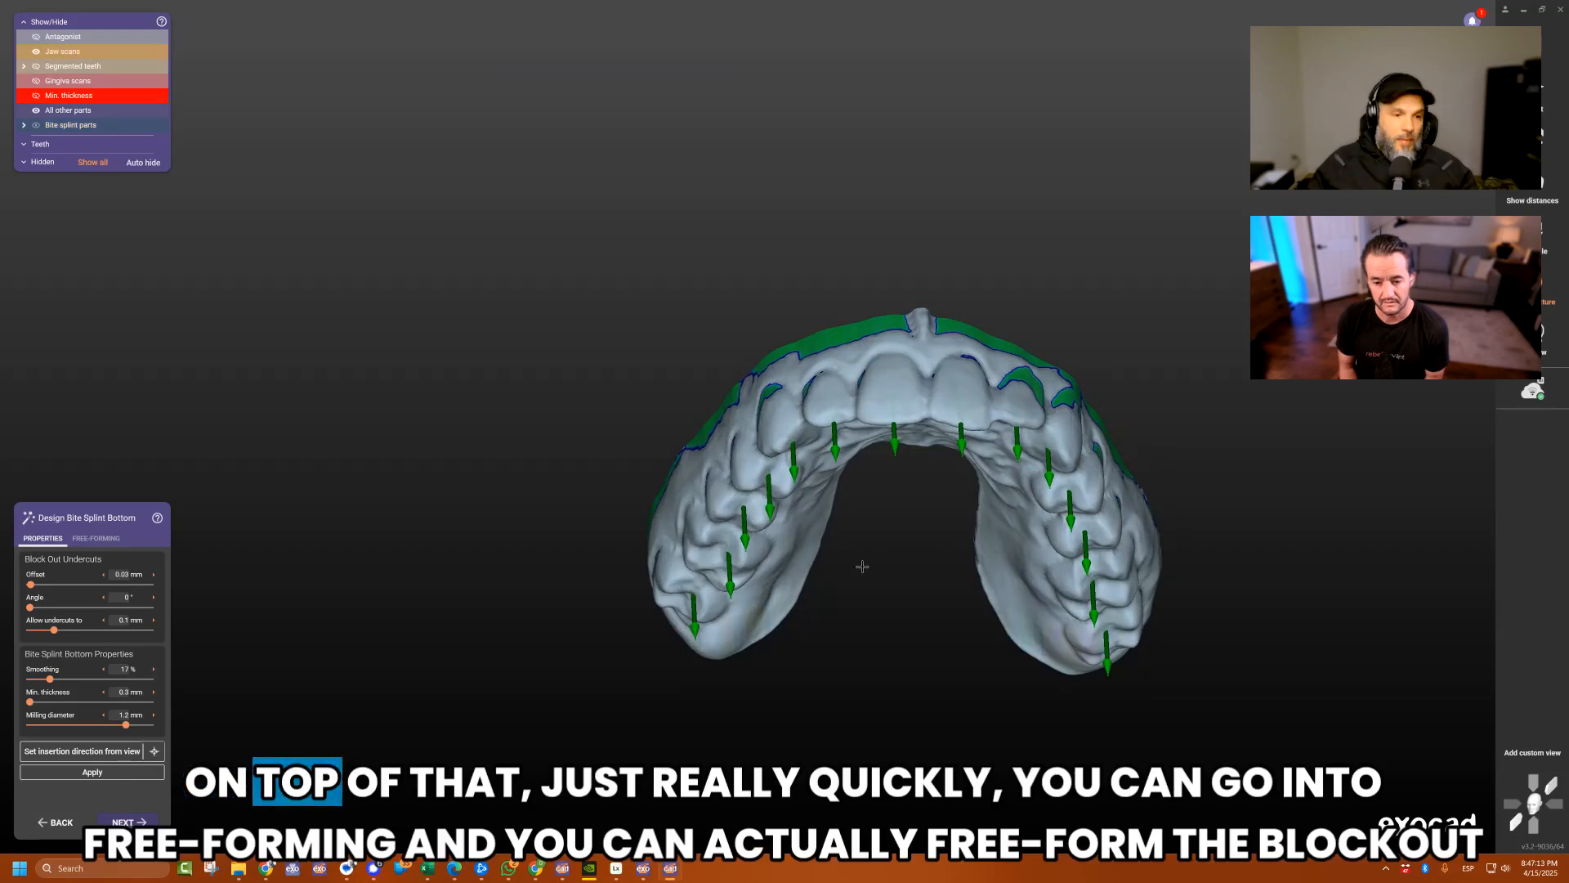
Free-form the block-out on the facial side of tooth 22 with a stronger add/remove brush to deepen the undercut for retention.
left_click(91, 539)
scroll(1008, 398, "up", 5)
right_click_drag(1008, 399, 711, 442)
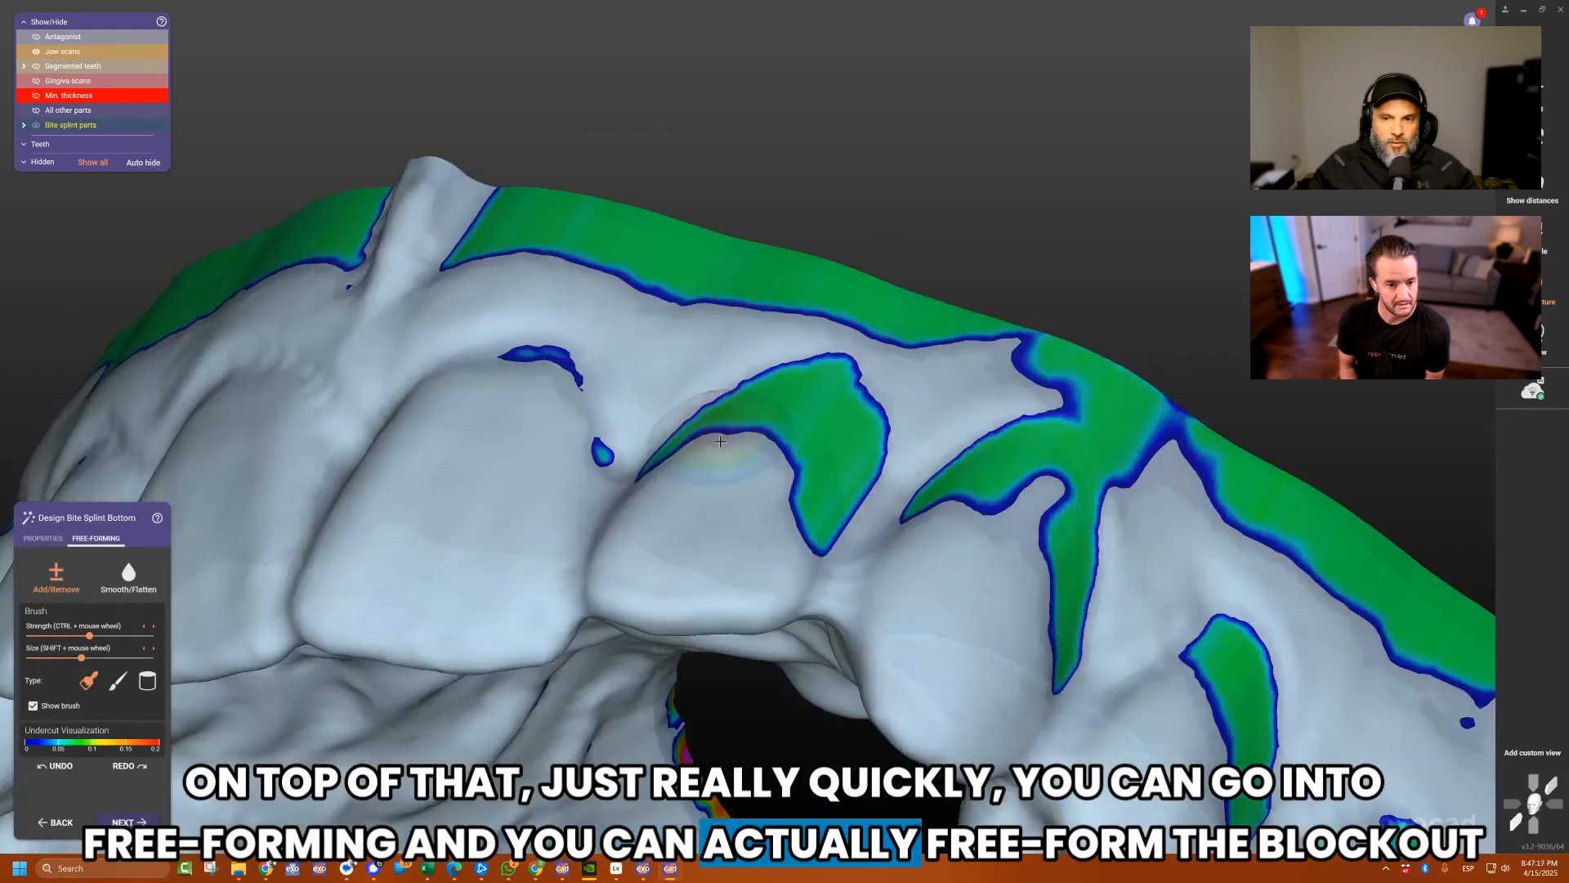
scroll(712, 441, "up", 3)
scroll(907, 376, "down", 3, "shift")
scroll(920, 380, "up", 4, "ctrl")
scroll(892, 559, "up", 2, "shift")
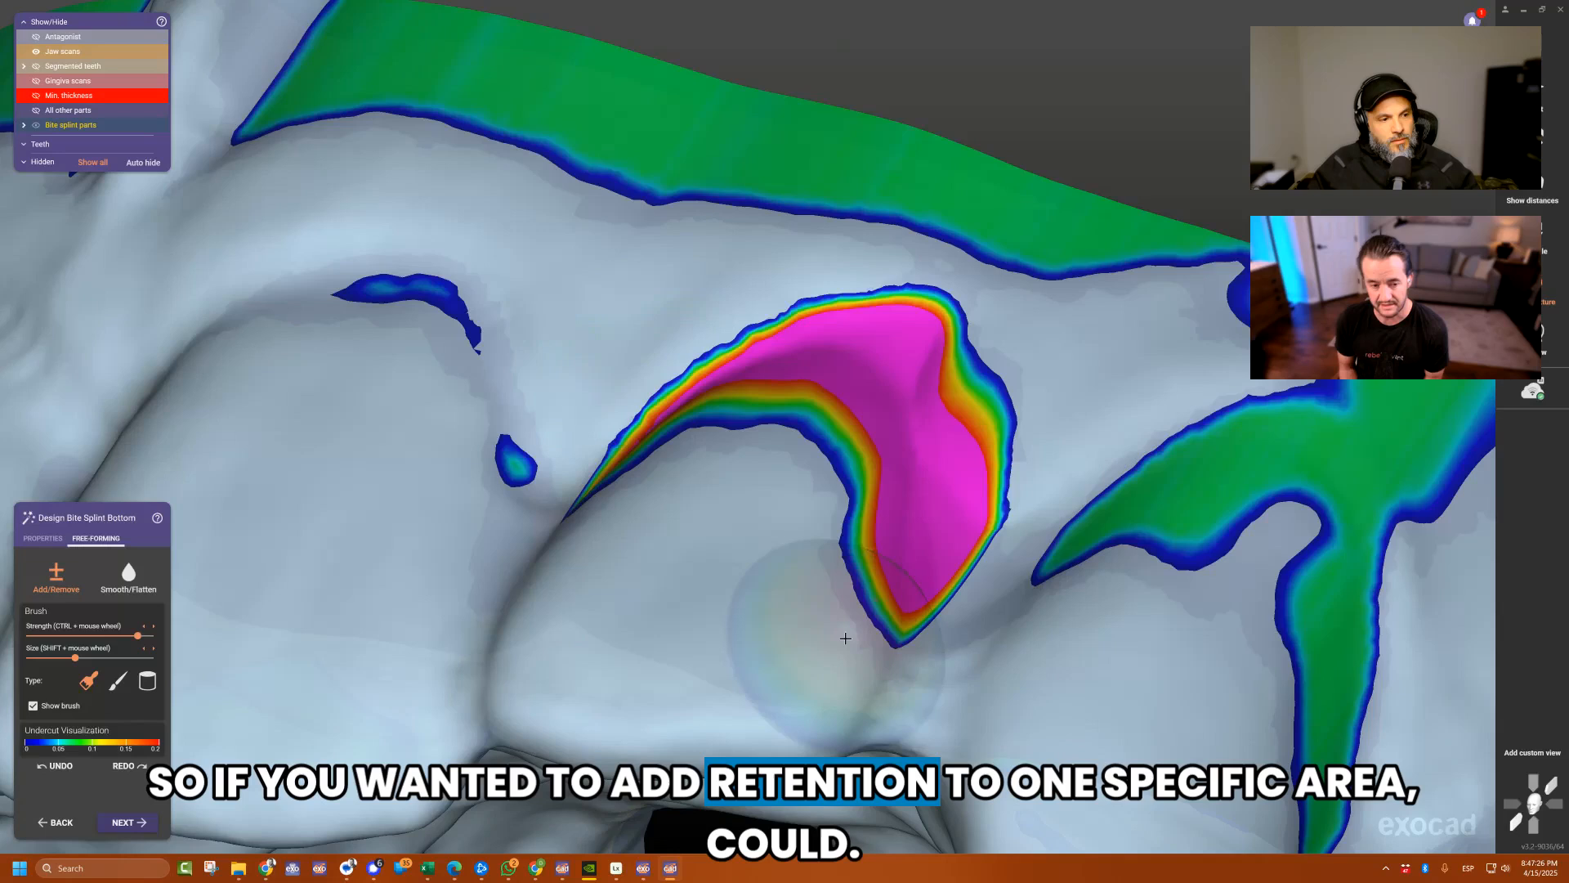
scroll(909, 545, "down", 4)
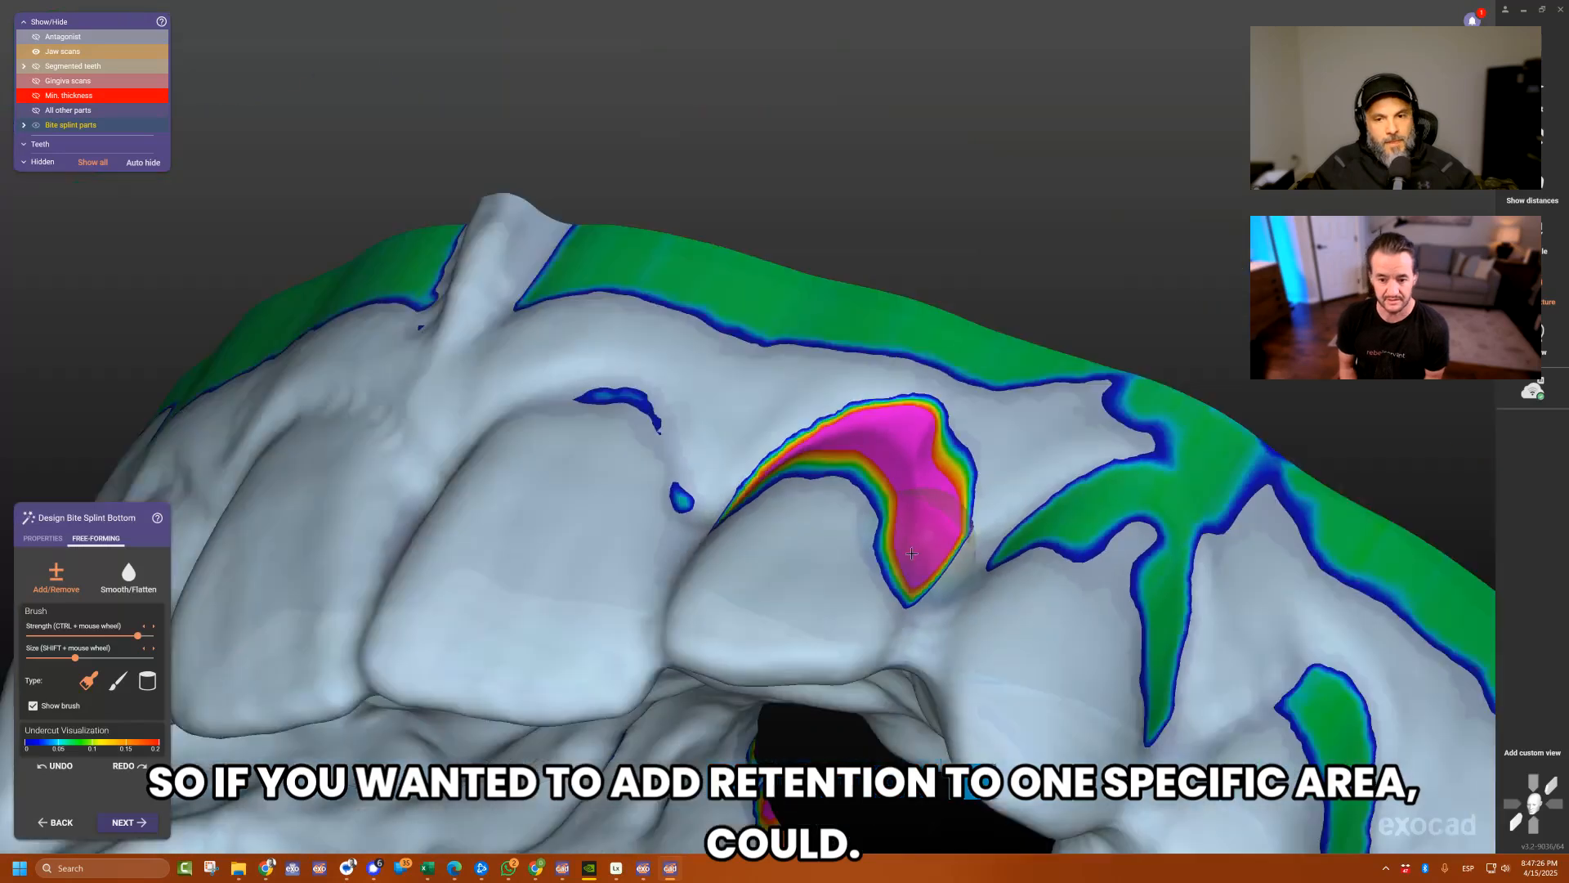
right_click_drag(923, 546, 908, 545)
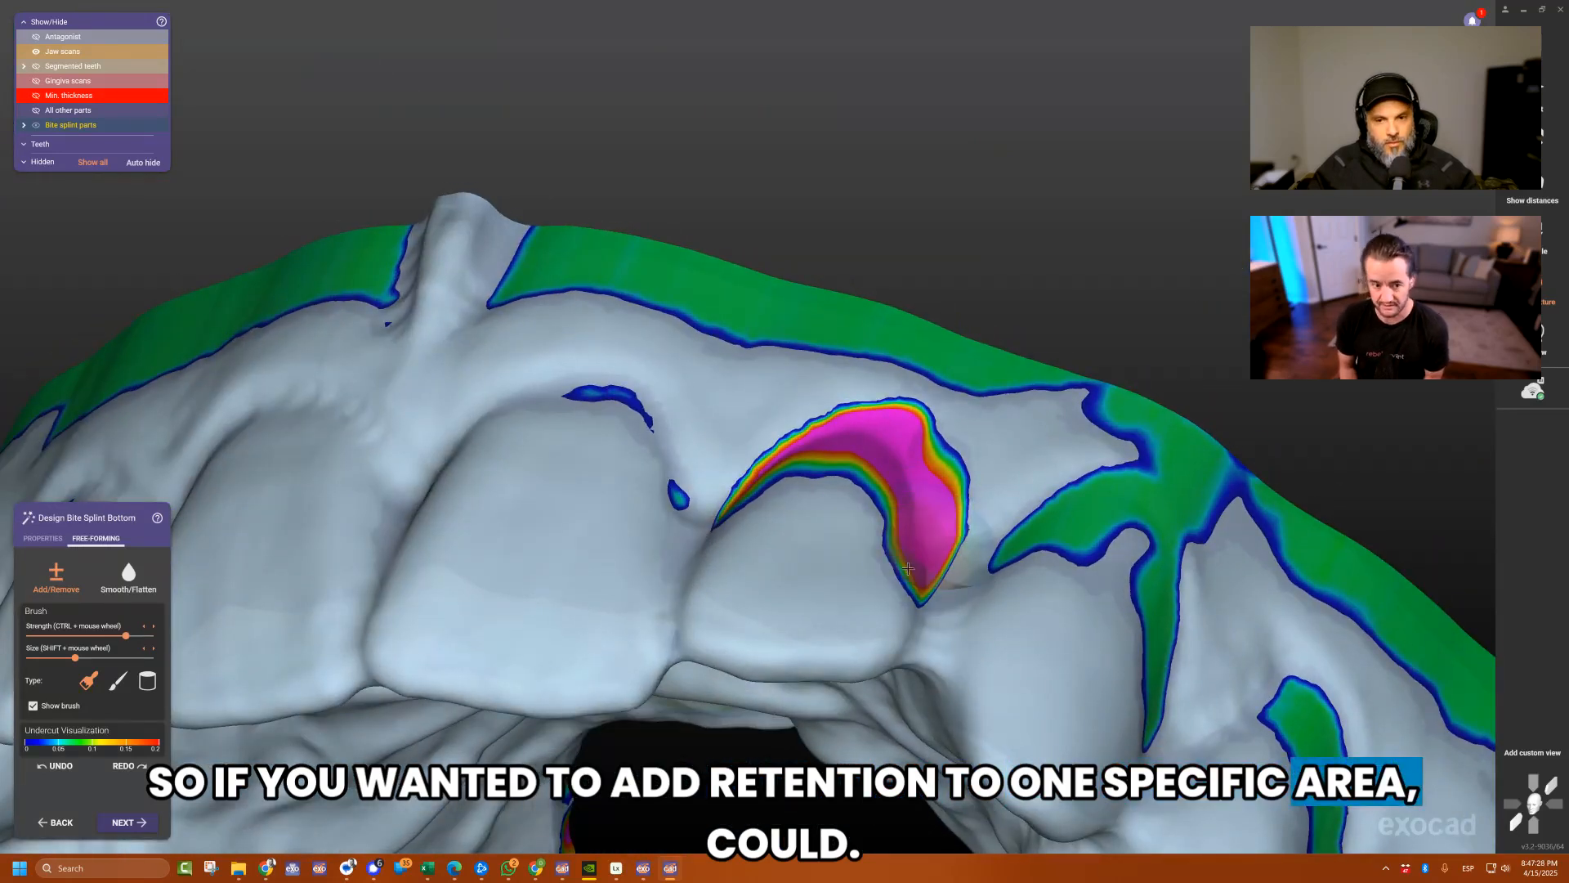
scroll(910, 557, "up", 1)
scroll(910, 560, "up", 2, "shift")
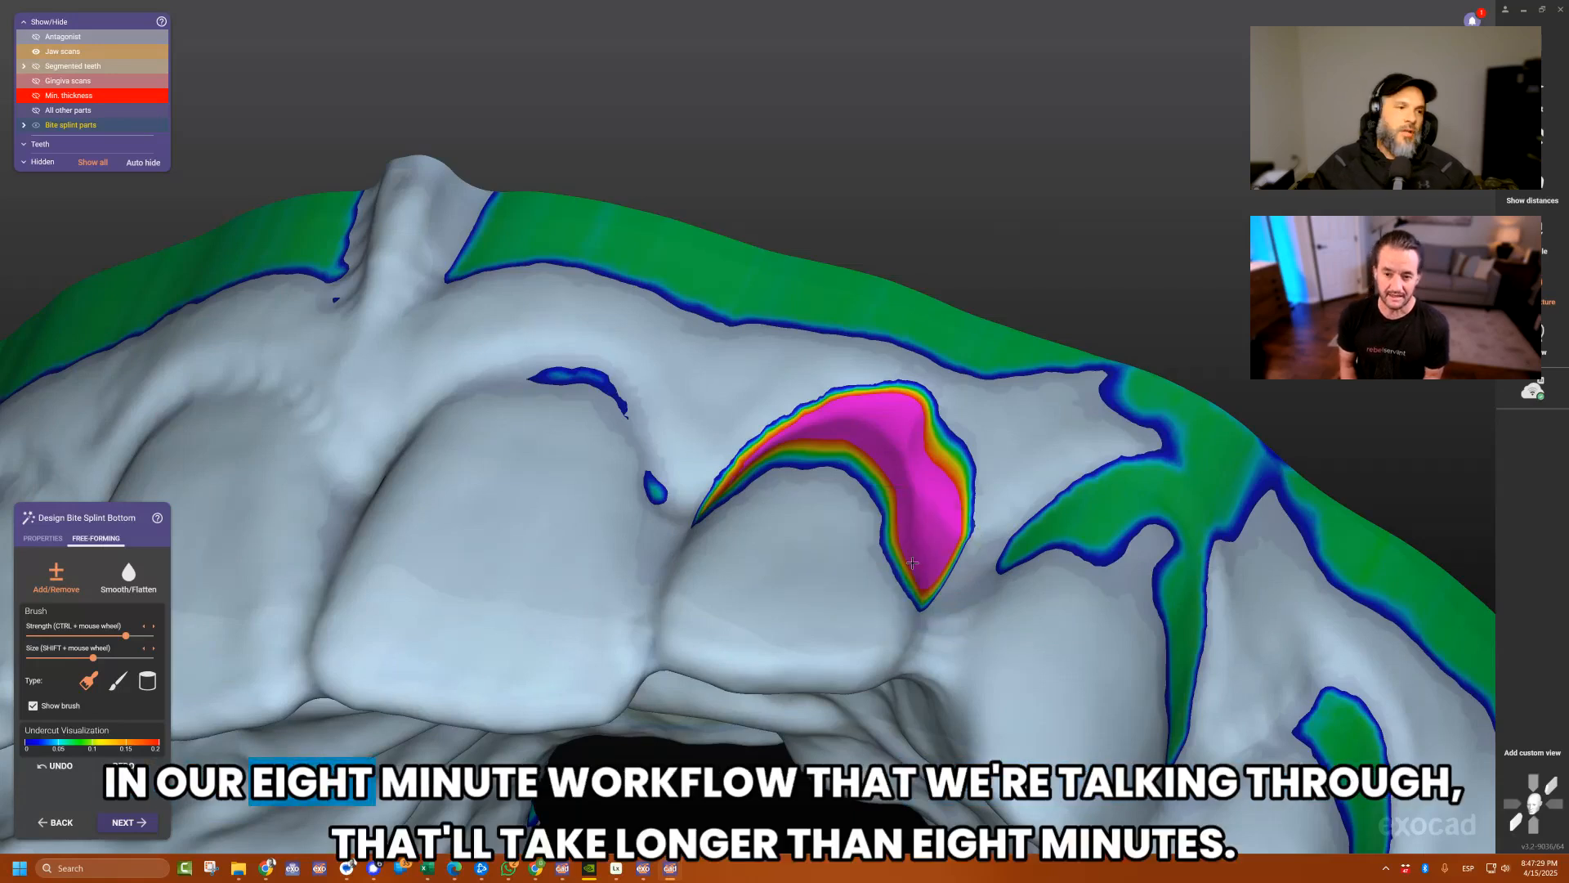
Undo the free-forming on tooth 22 and return to the block-out and splint bottom properties.
scroll(909, 565, "down", 3)
right_click_drag(909, 566, 342, 654)
key("ctrl+z")
scroll(724, 526, "down", 4)
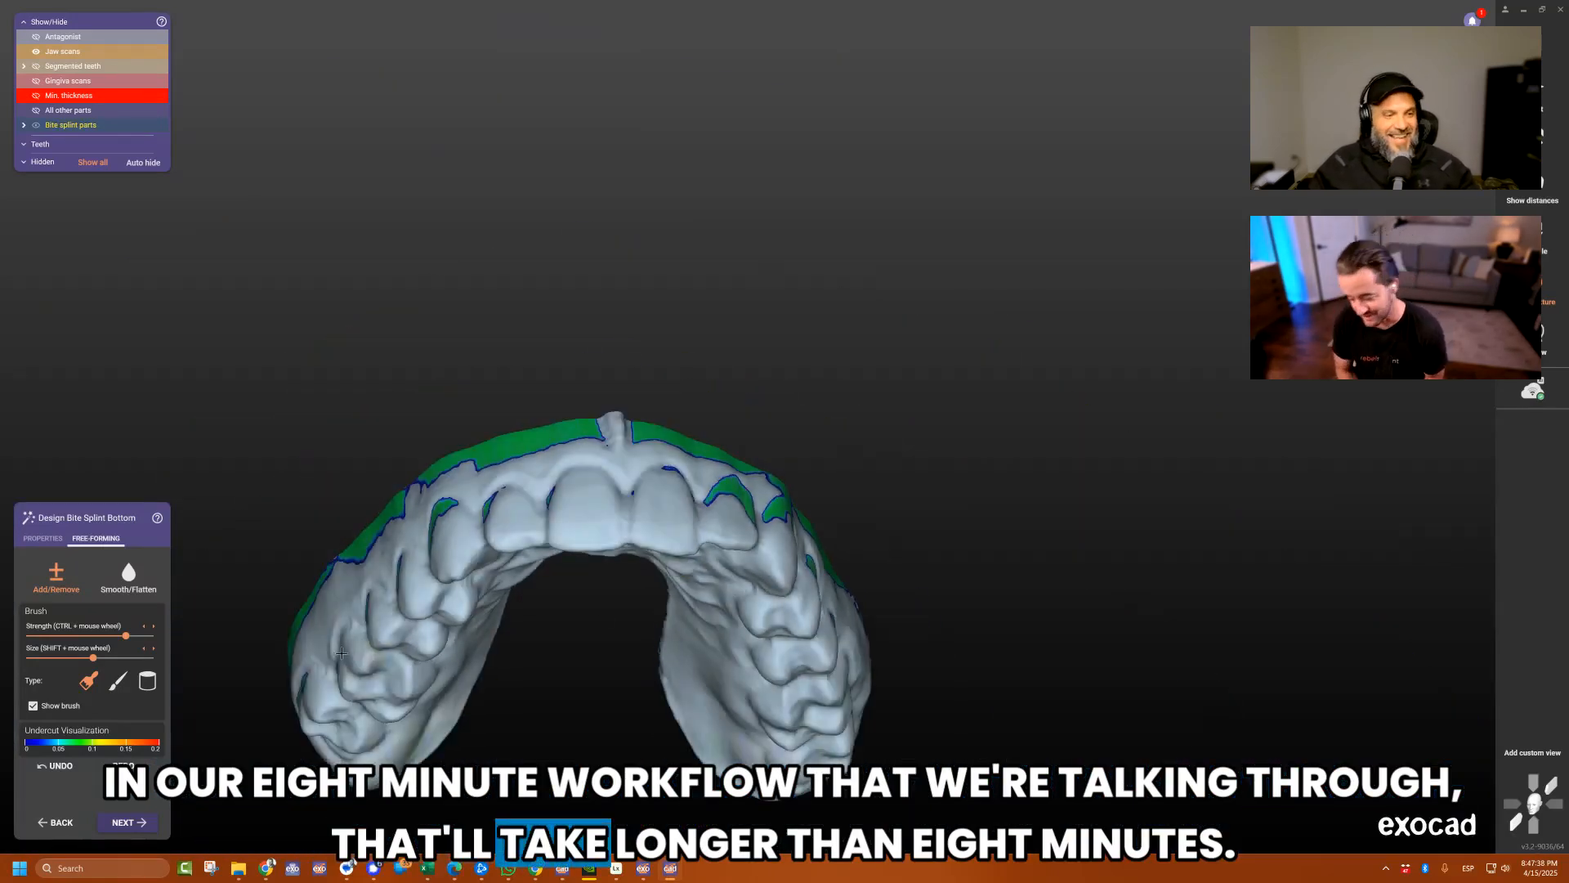
left_click(41, 538)
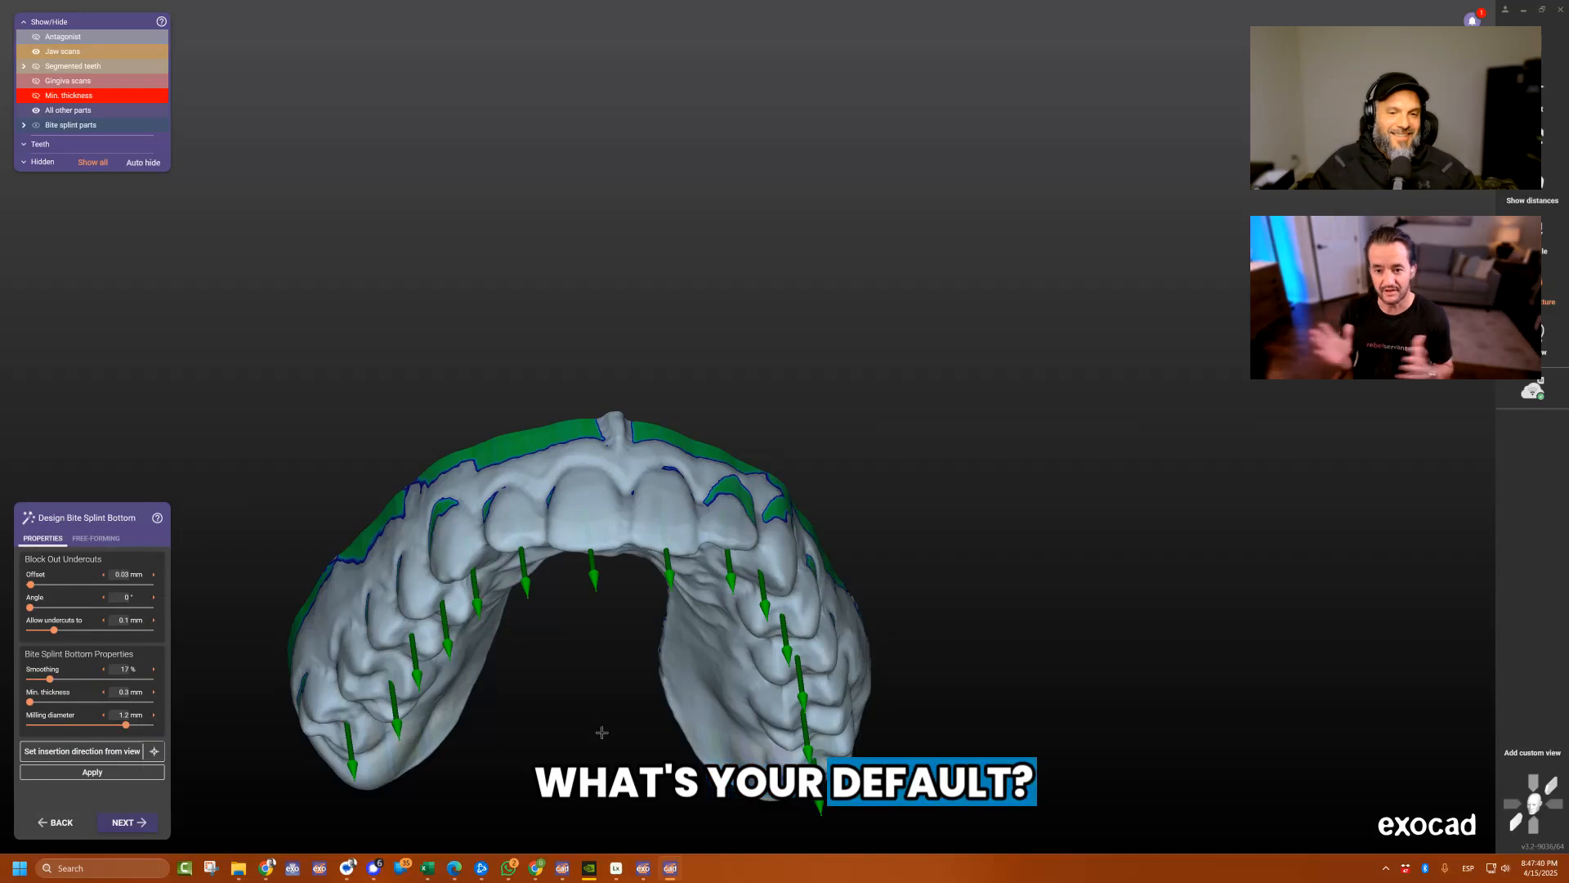
right_click_drag(602, 733, 654, 676)
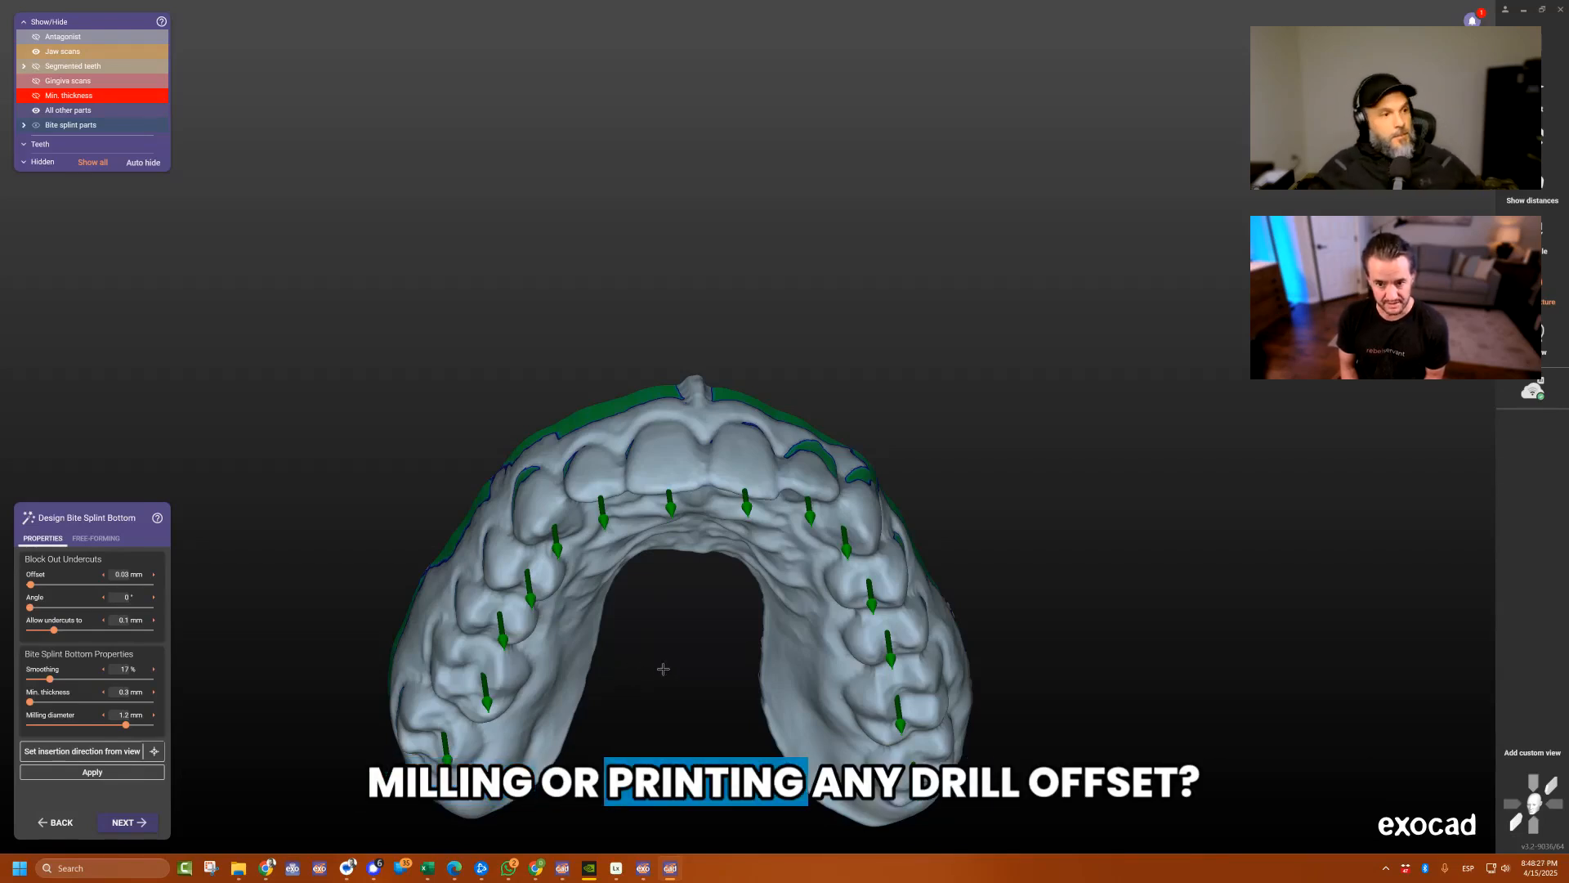
right_click_drag(648, 665, 681, 674)
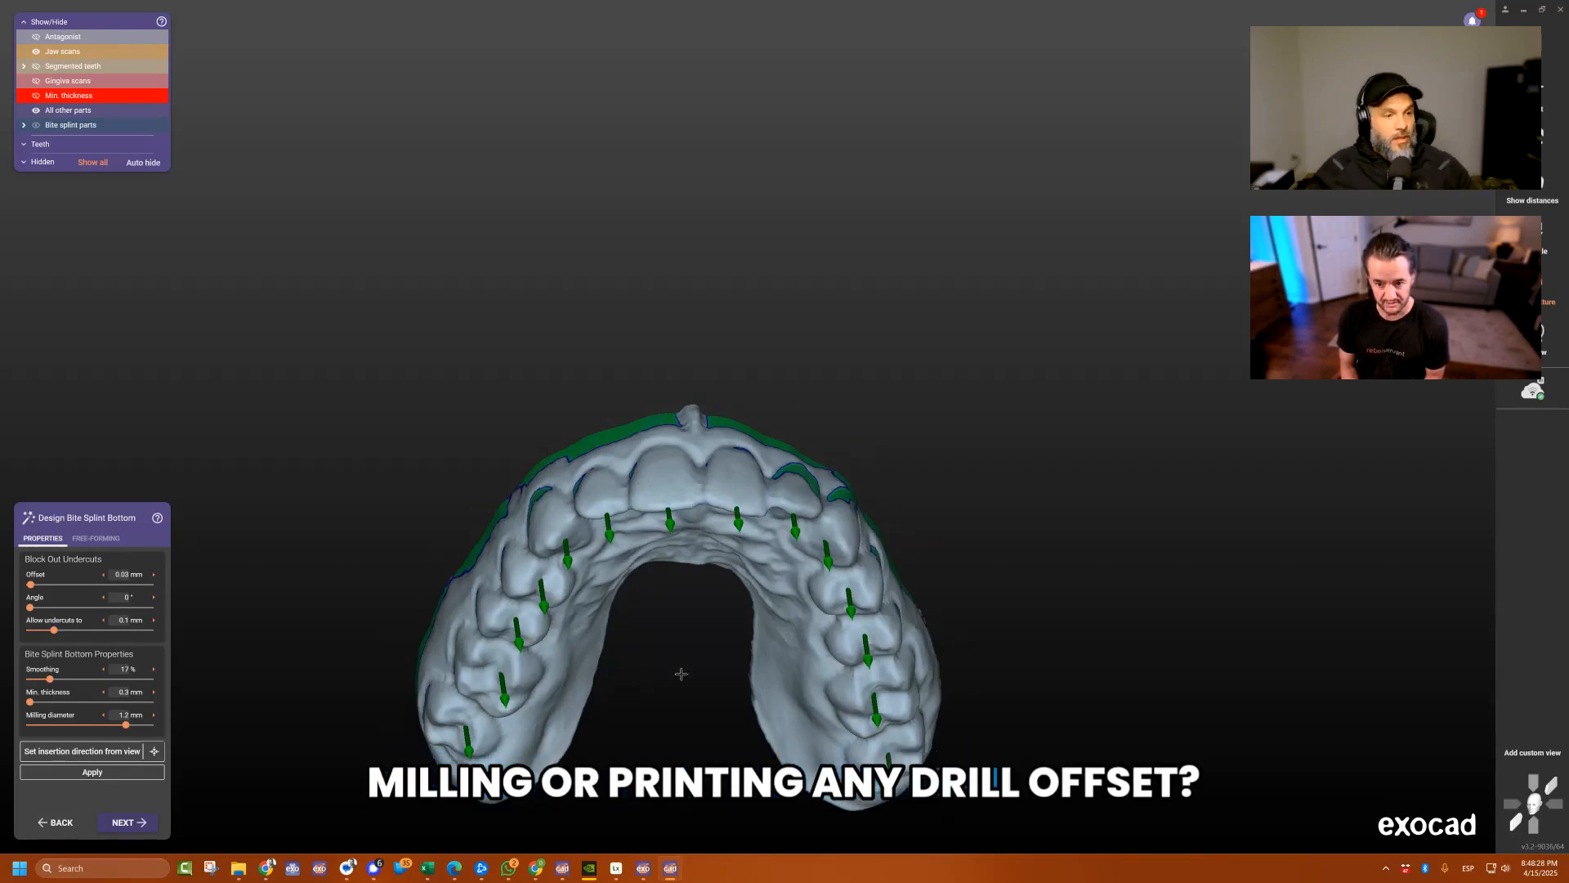
Switch to the exocad project window and review the bite splint materials 3D Print and Acrylic/PMMA for teeth 3 and 2.
left_click(643, 868)
left_click(795, 293)
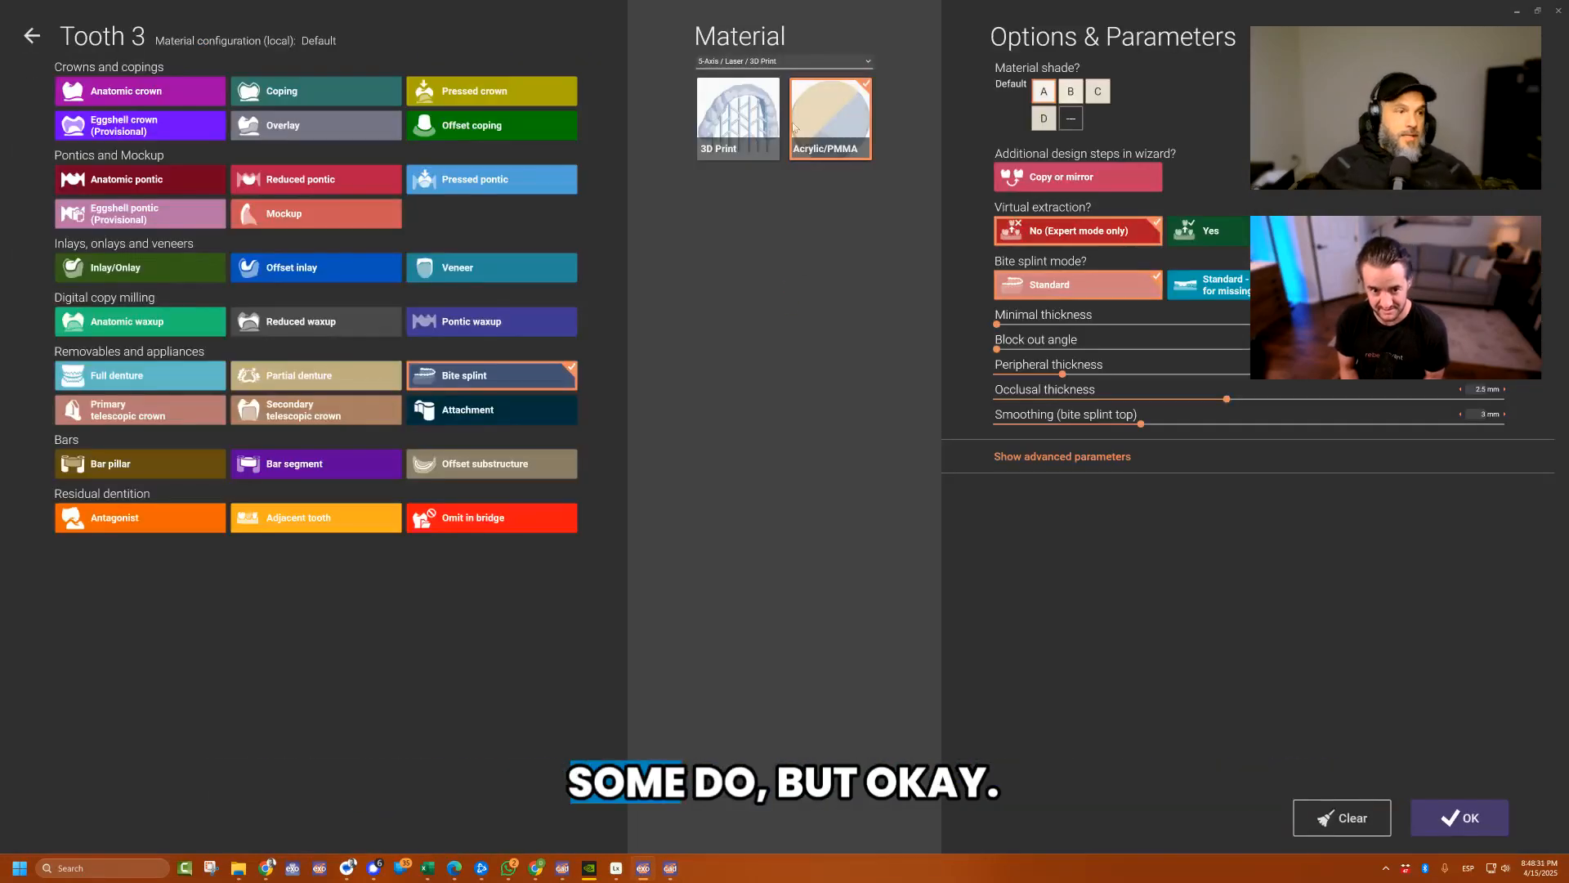
left_click(738, 143)
left_click(819, 148)
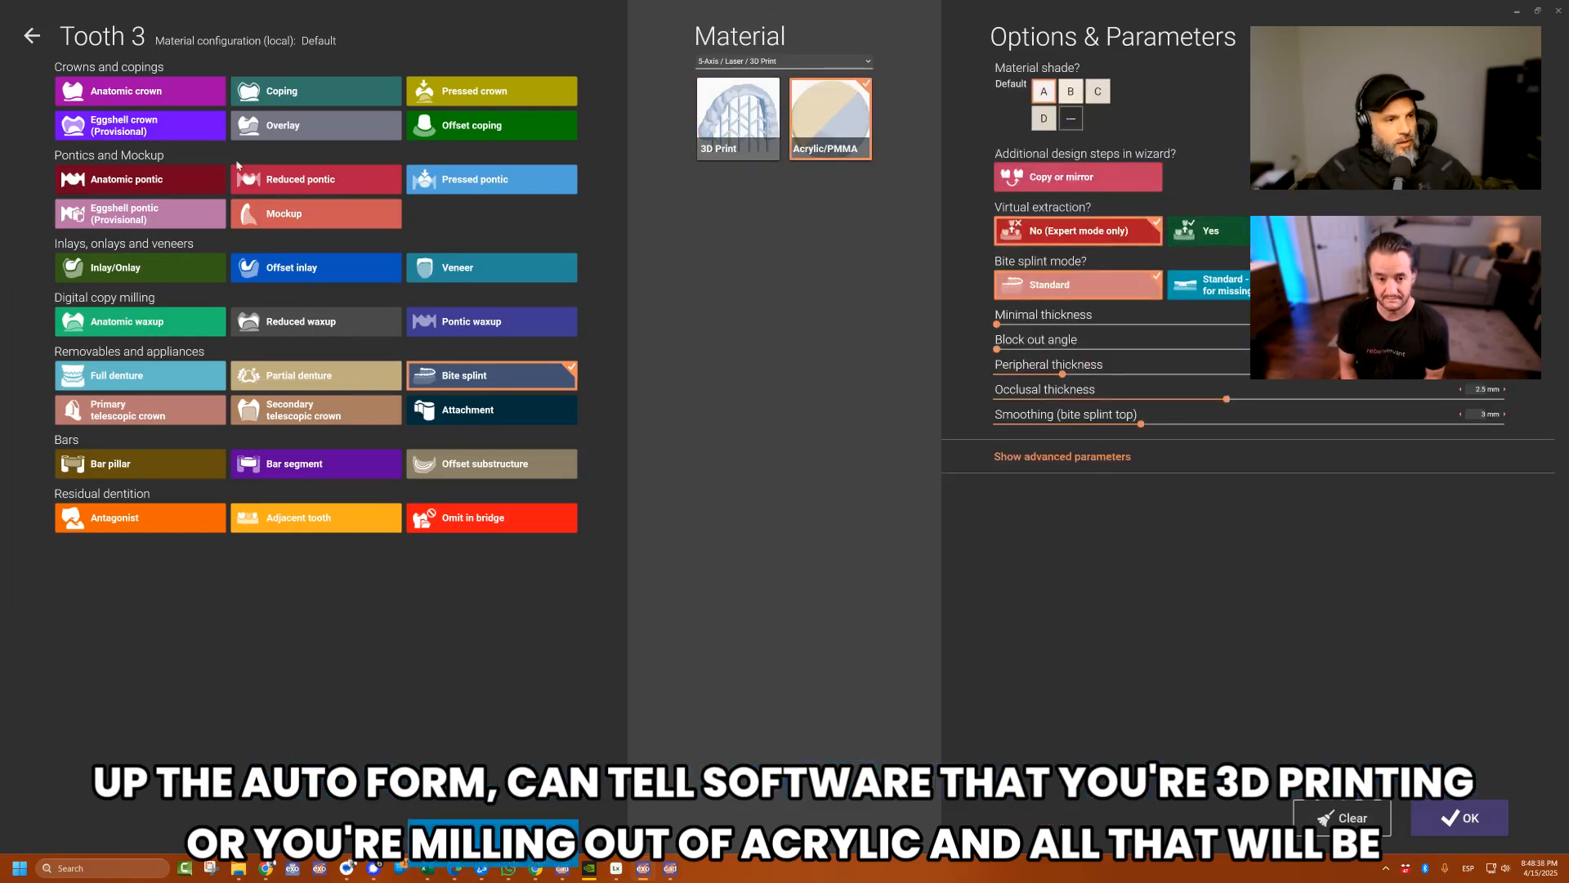
left_click(34, 48)
left_click(791, 360)
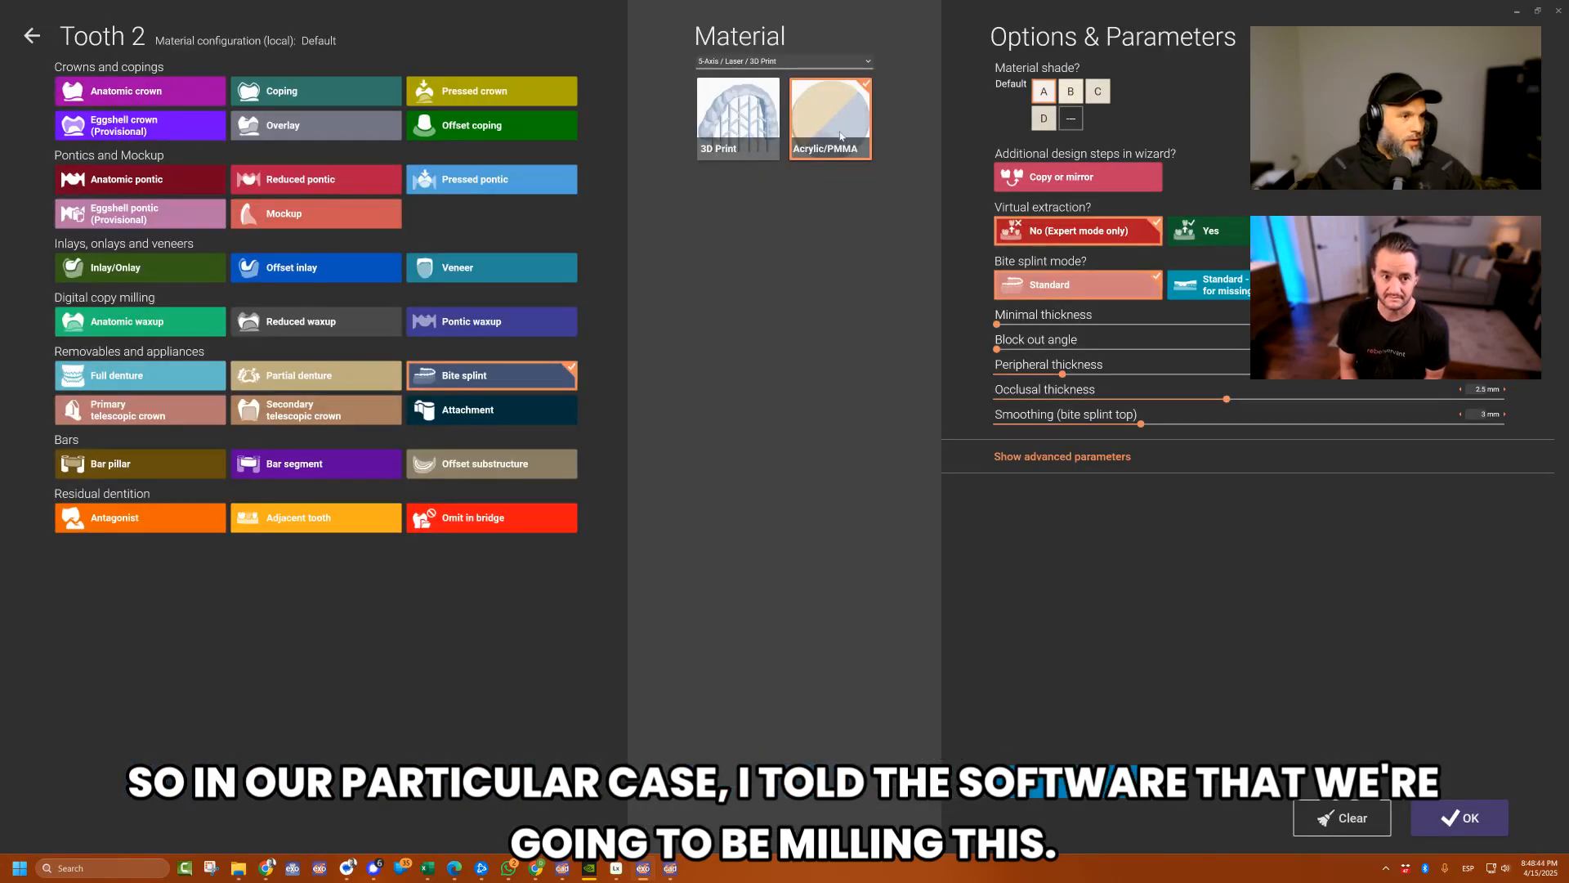
Return to the splint bottom design and examine from several angles where the milling diameter blocks out narrow areas of the upper model.
left_click(32, 36)
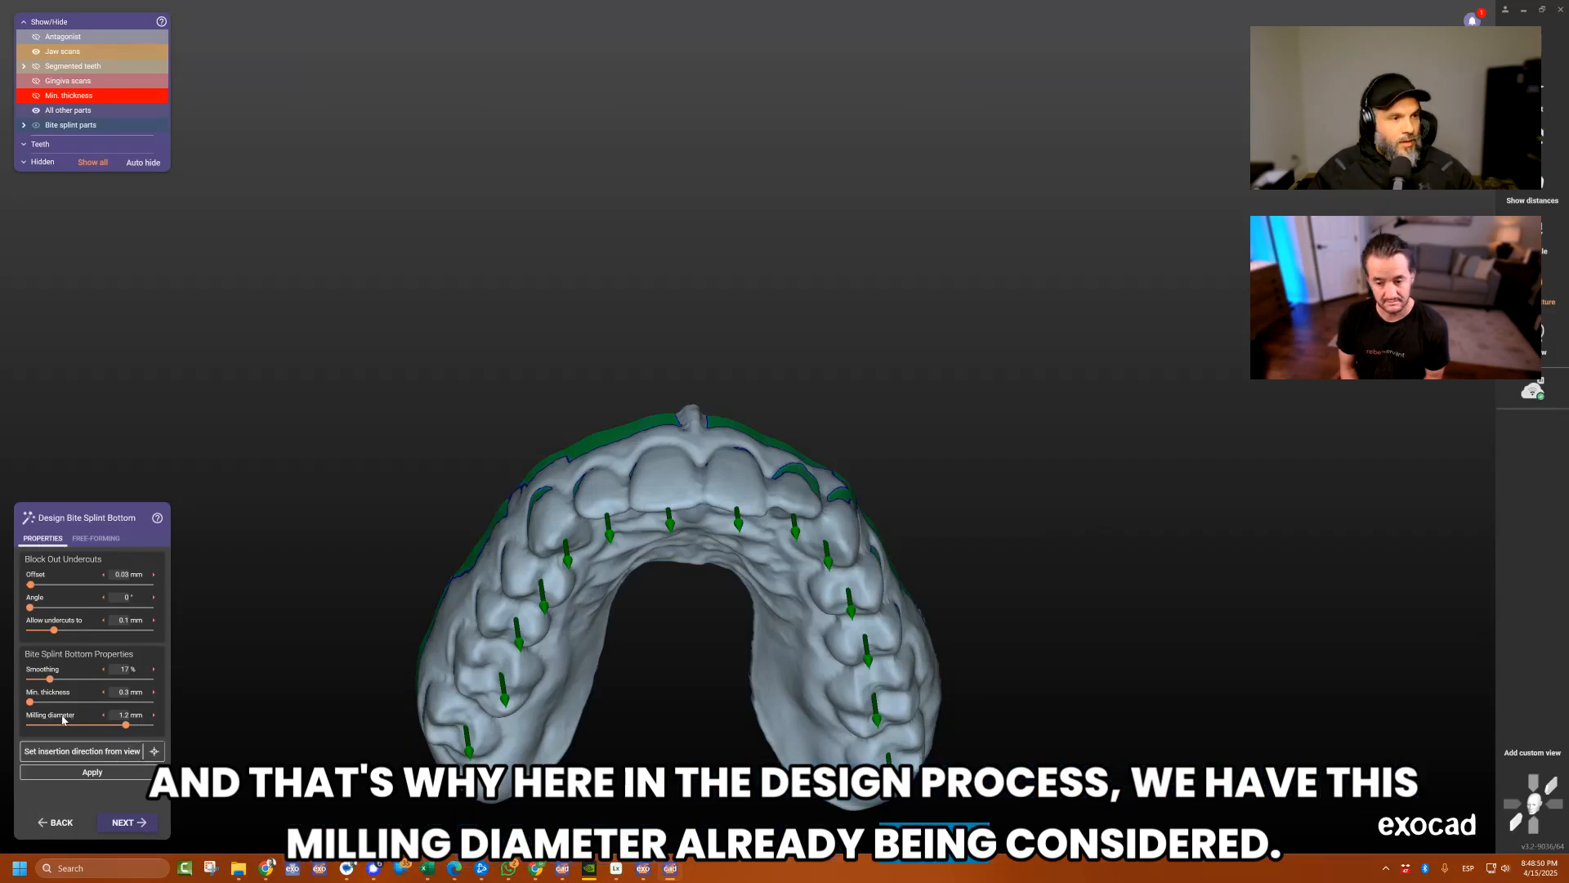
scroll(643, 550, "up", 4)
right_click_drag(644, 550, 675, 538)
scroll(676, 537, "up", 4)
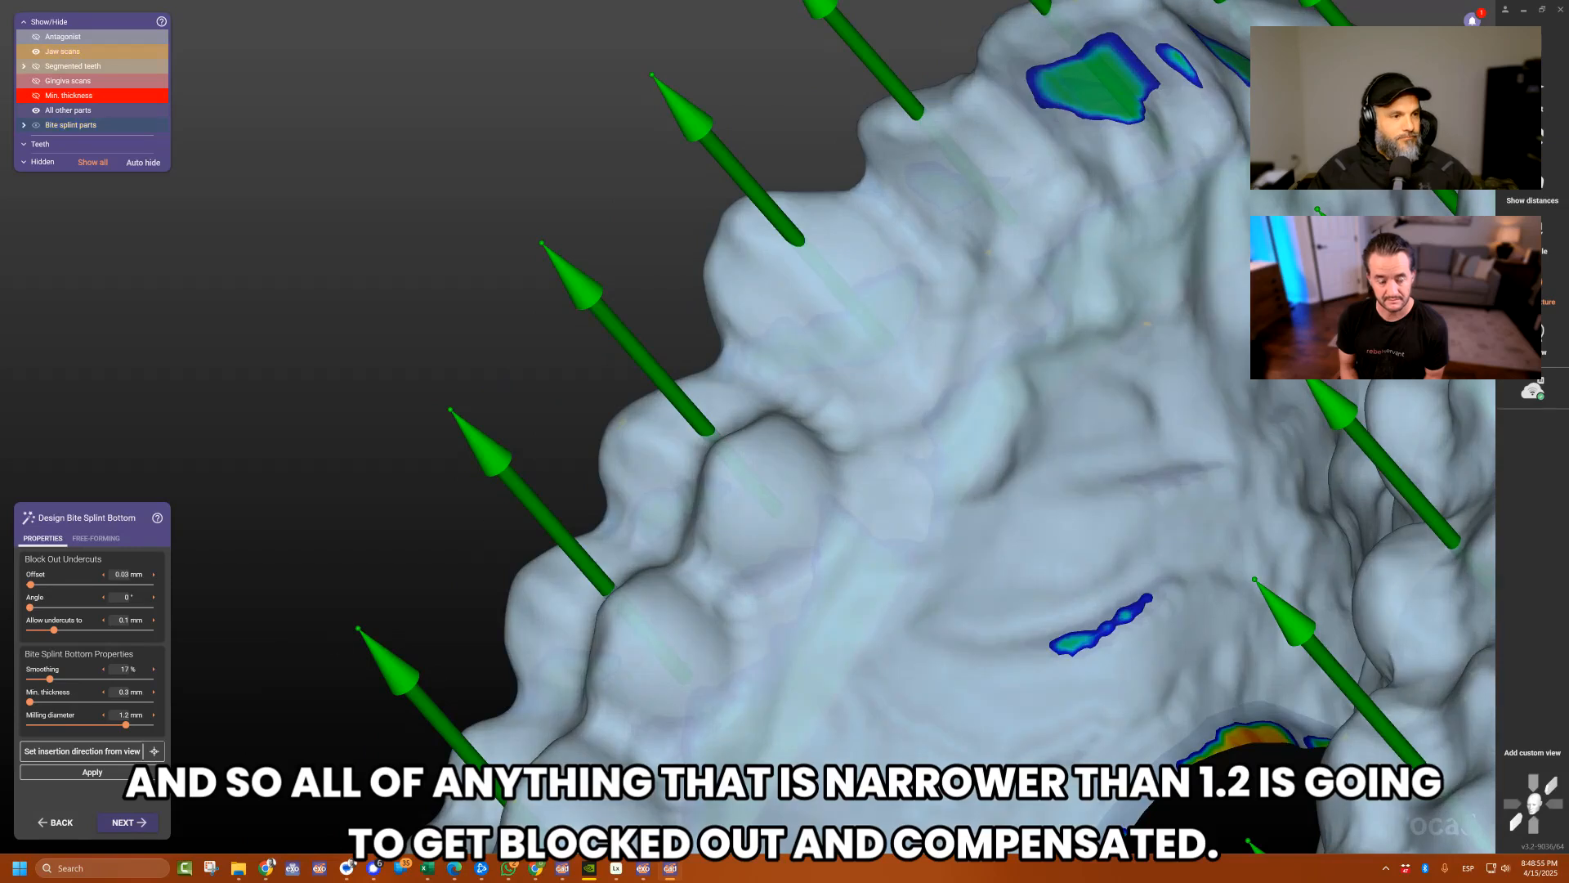
scroll(378, 479, "down", 4)
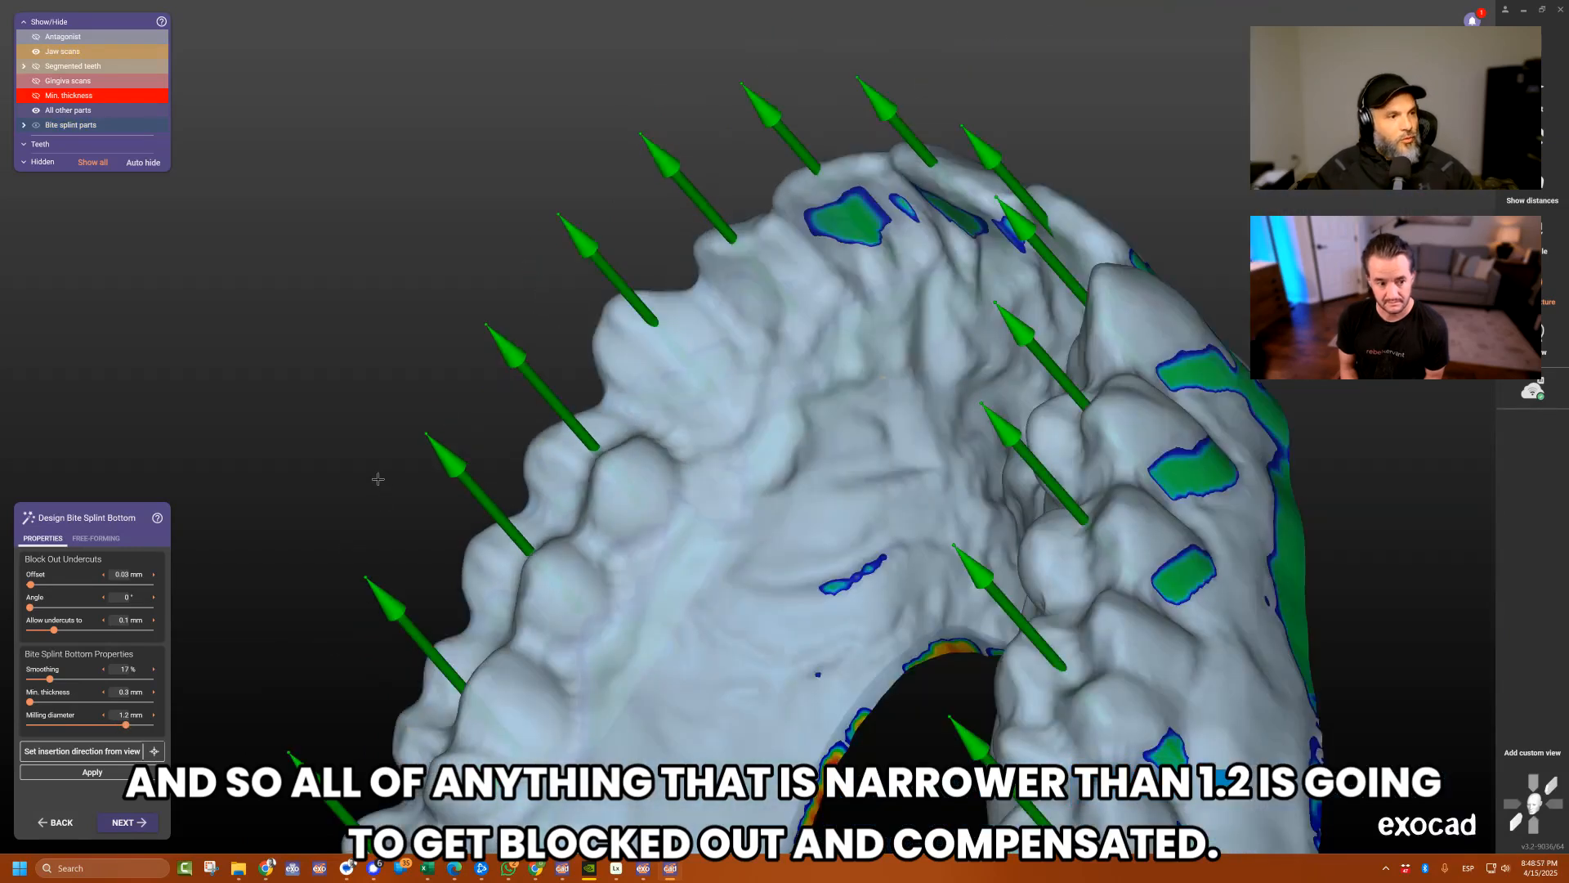
right_click_drag(378, 479, 713, 450)
right_click_drag(461, 551, 463, 414)
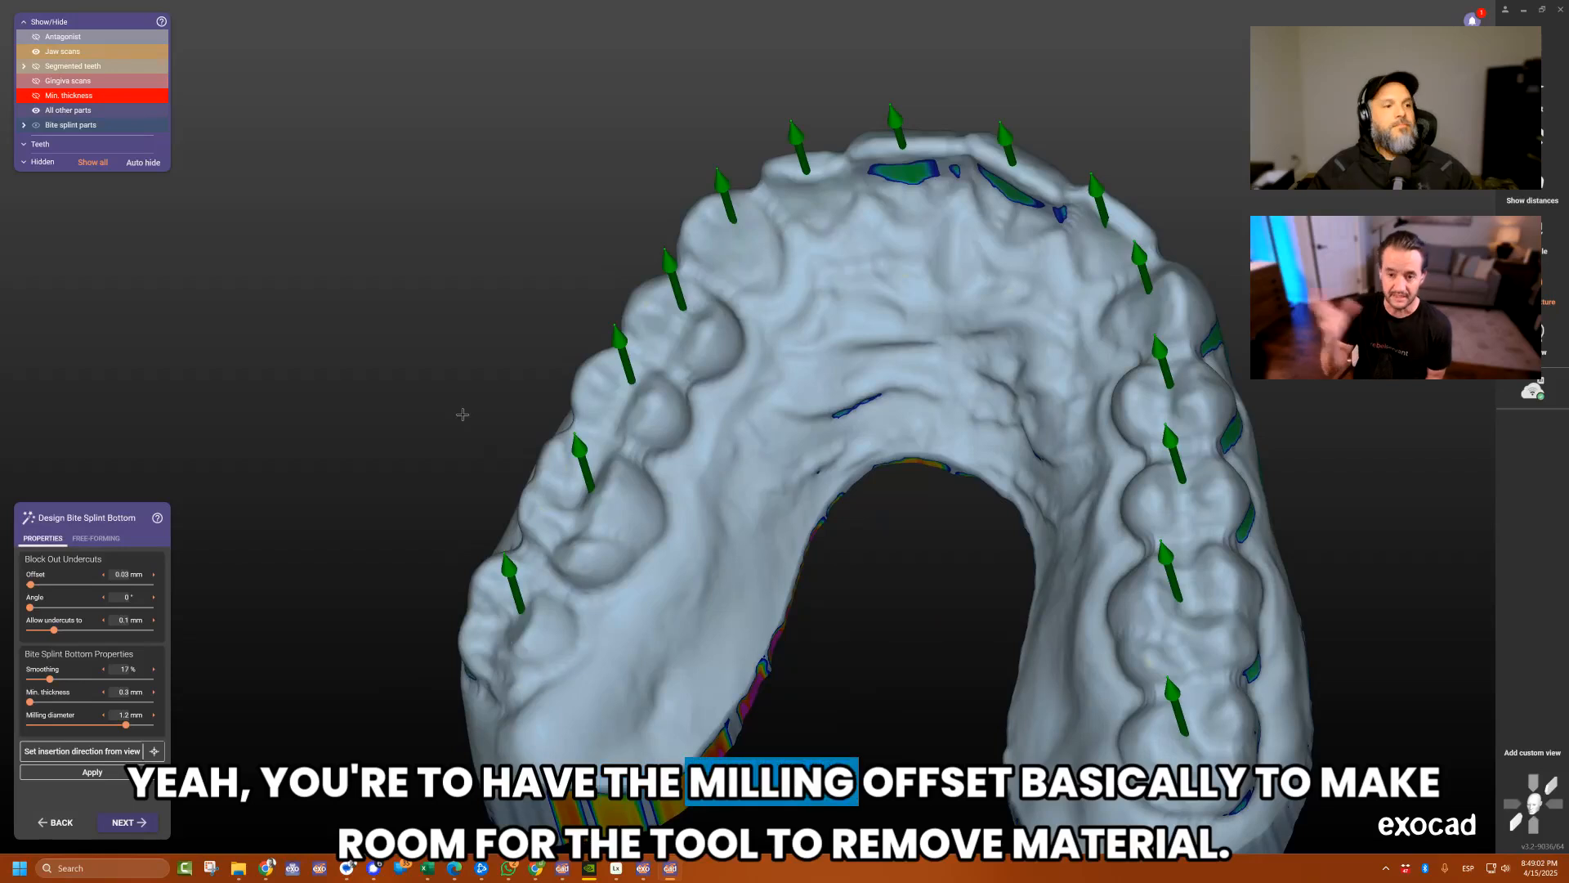
scroll(463, 415, "up", 5)
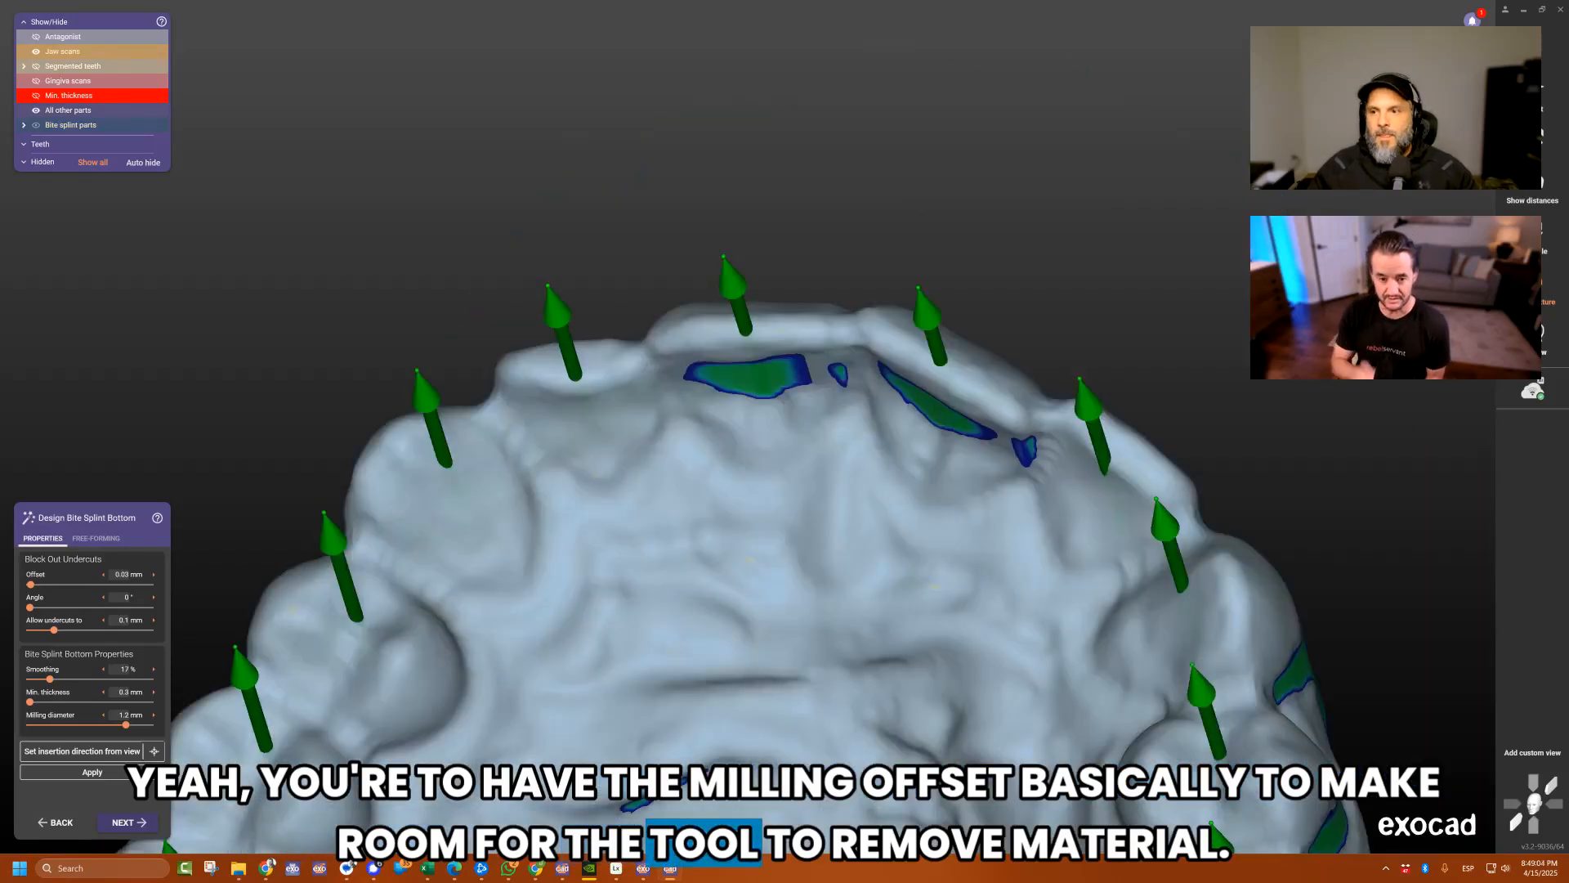
Cut a cross-section through a central incisor and compare the original and milling-compensated contours at the incisal edge.
left_click_drag(907, 354, 758, 347)
scroll(1288, 698, "up", 6)
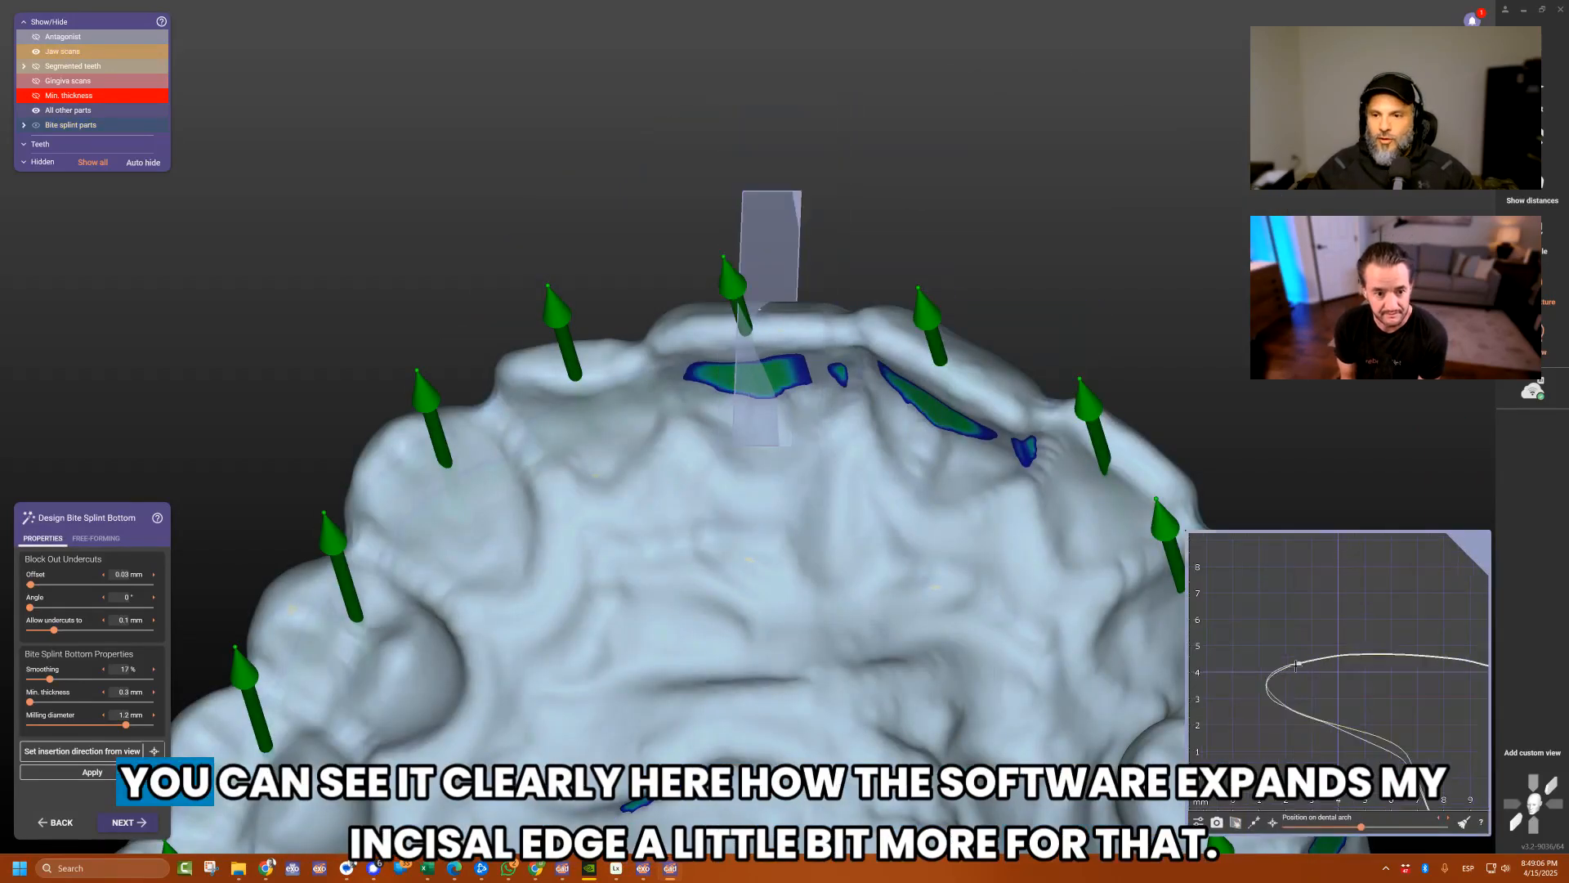
scroll(1218, 589, "up", 3)
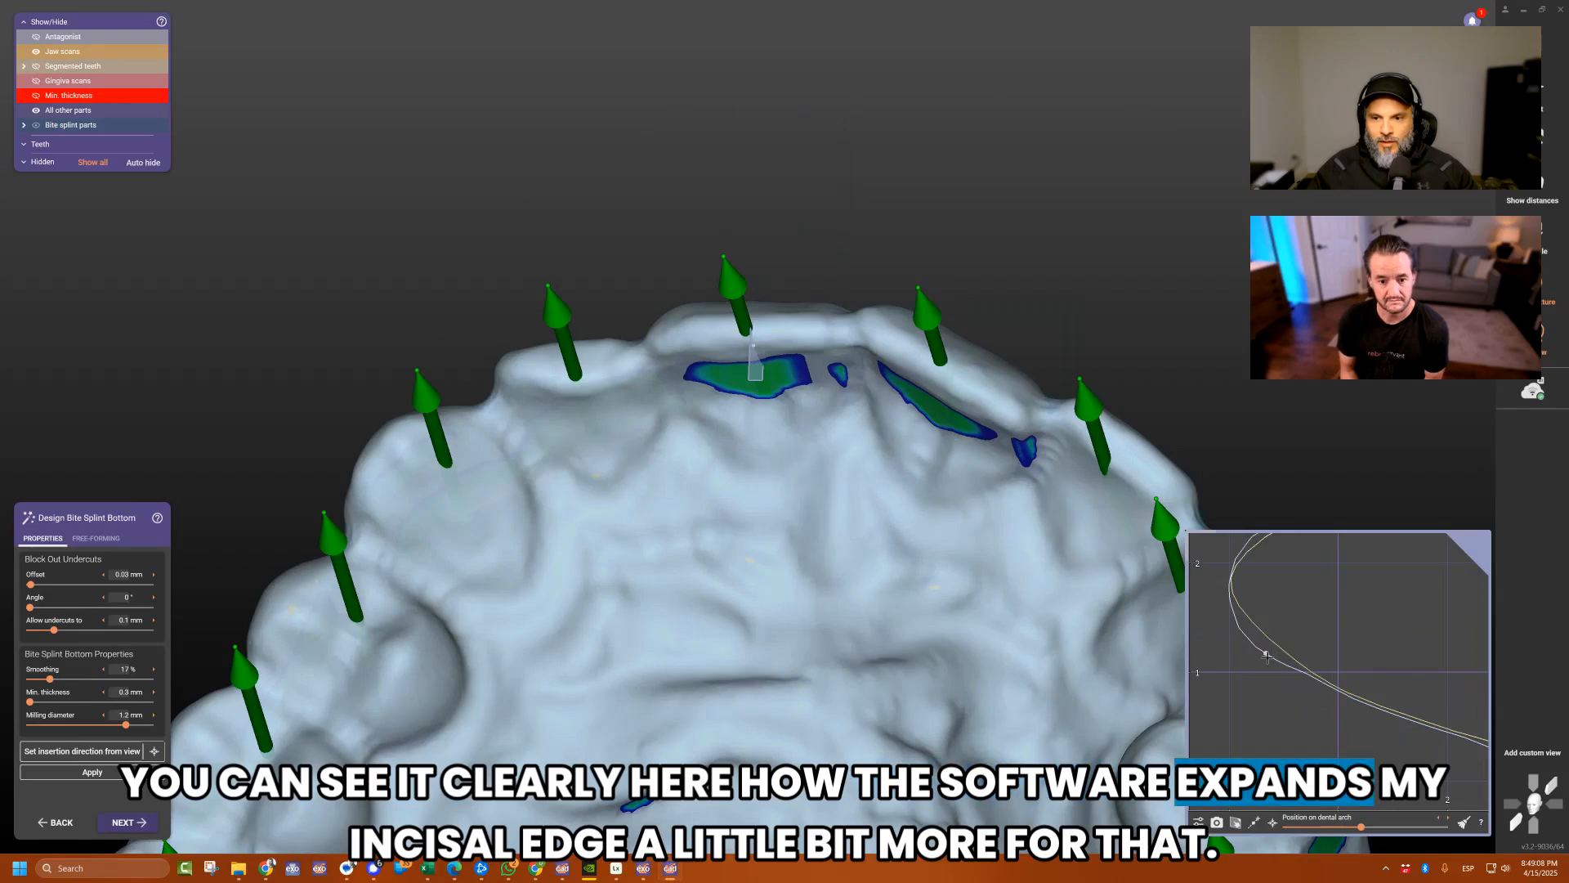
scroll(1306, 672, "down", 5)
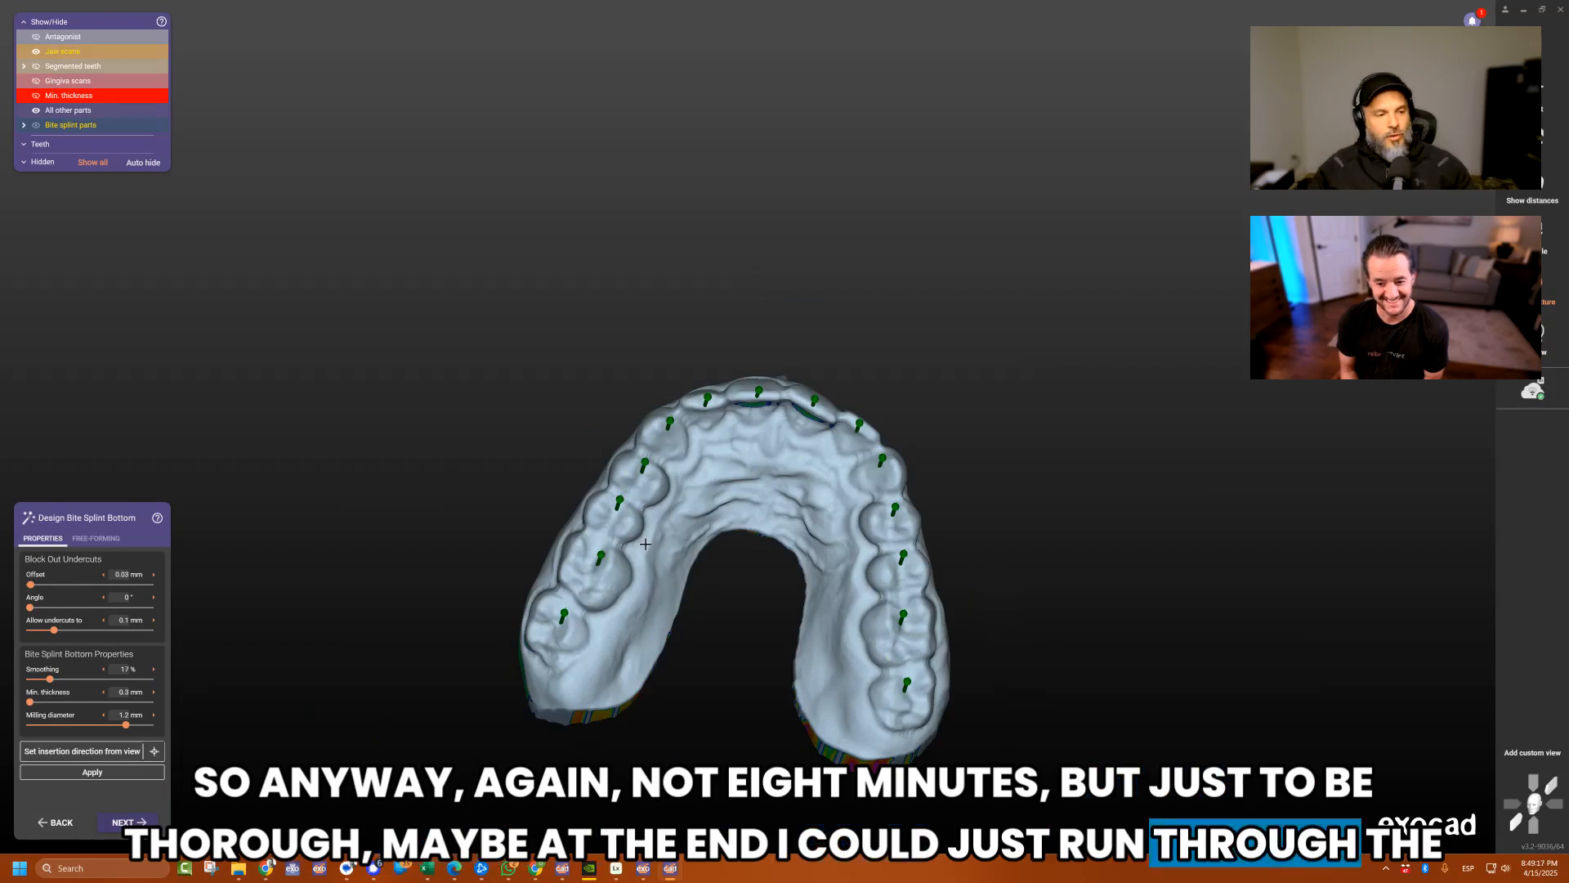
Finish the splint bottom, skip the virtual articulator, and bring up the detected splint top margin from the facial side.
left_click(124, 827)
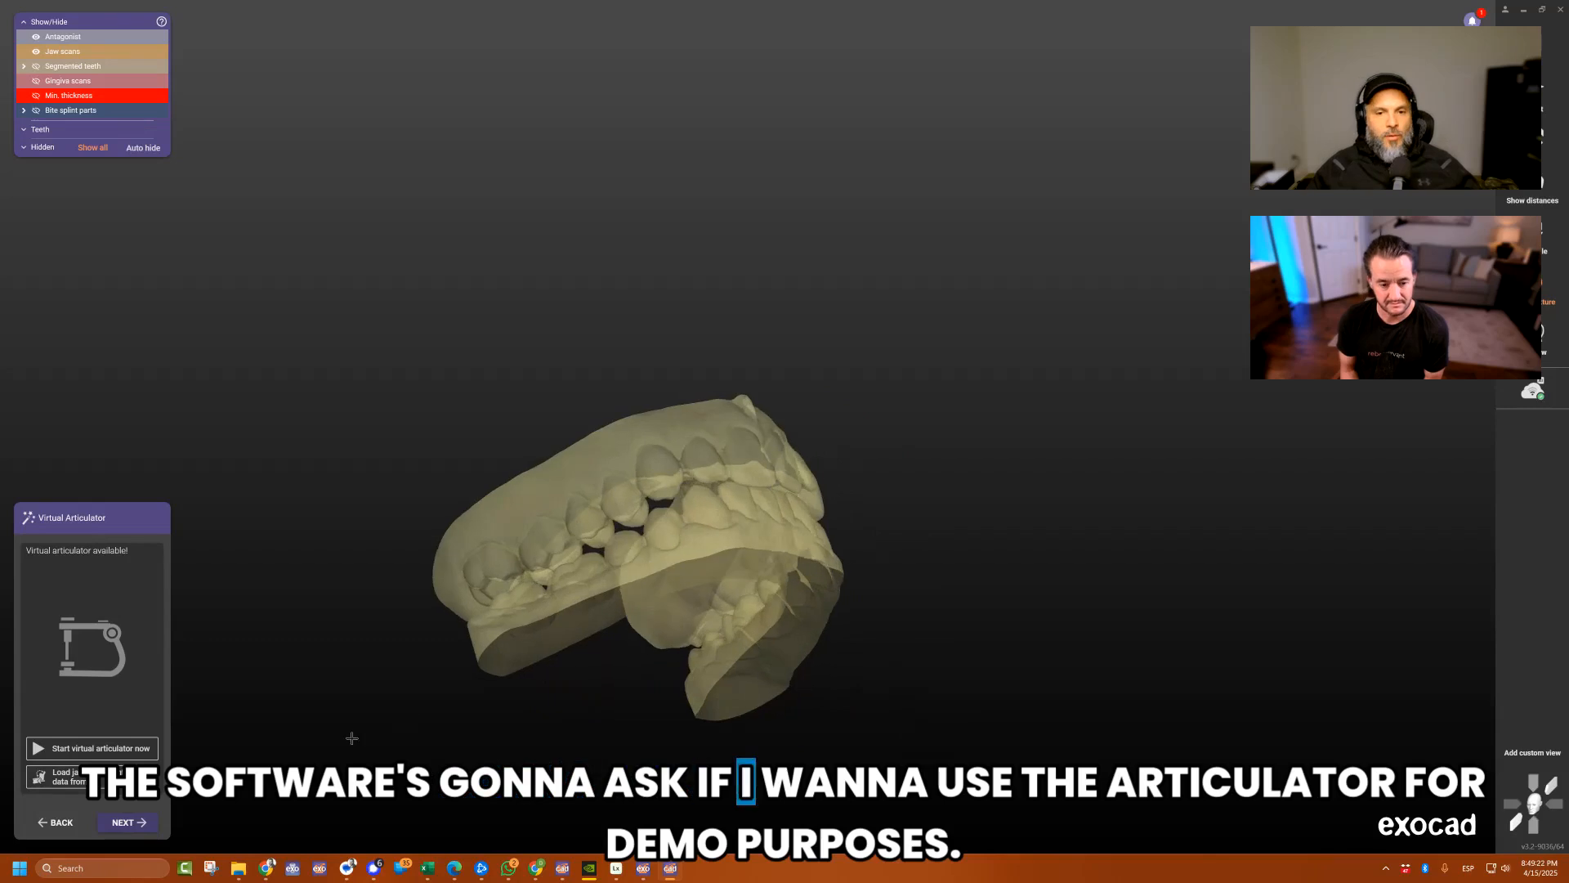
left_click(131, 823)
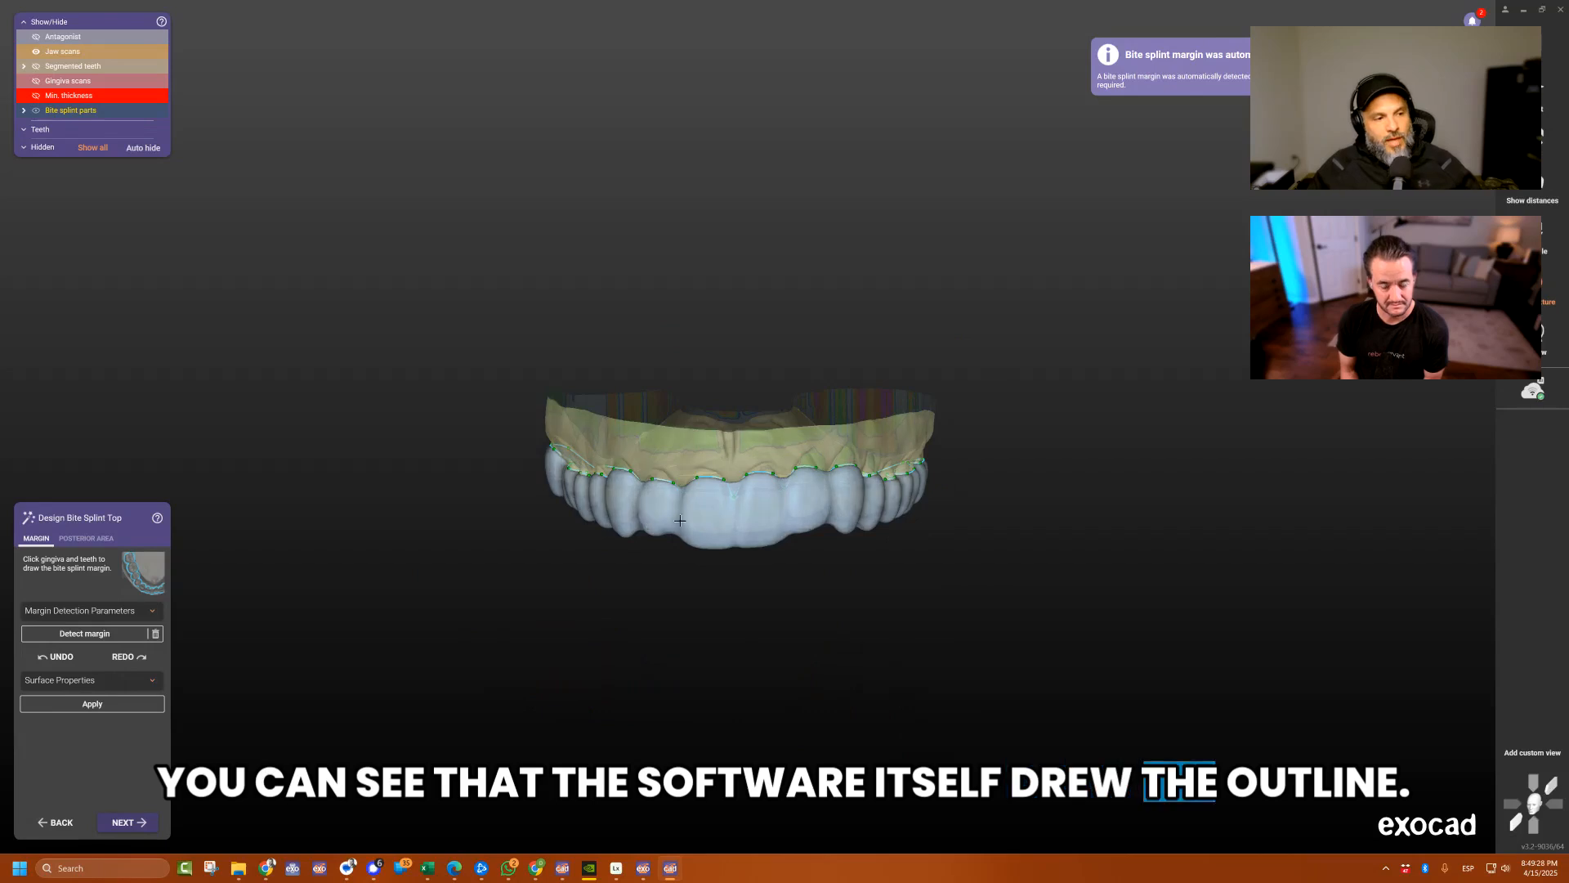
right_click_drag(974, 532, 878, 493)
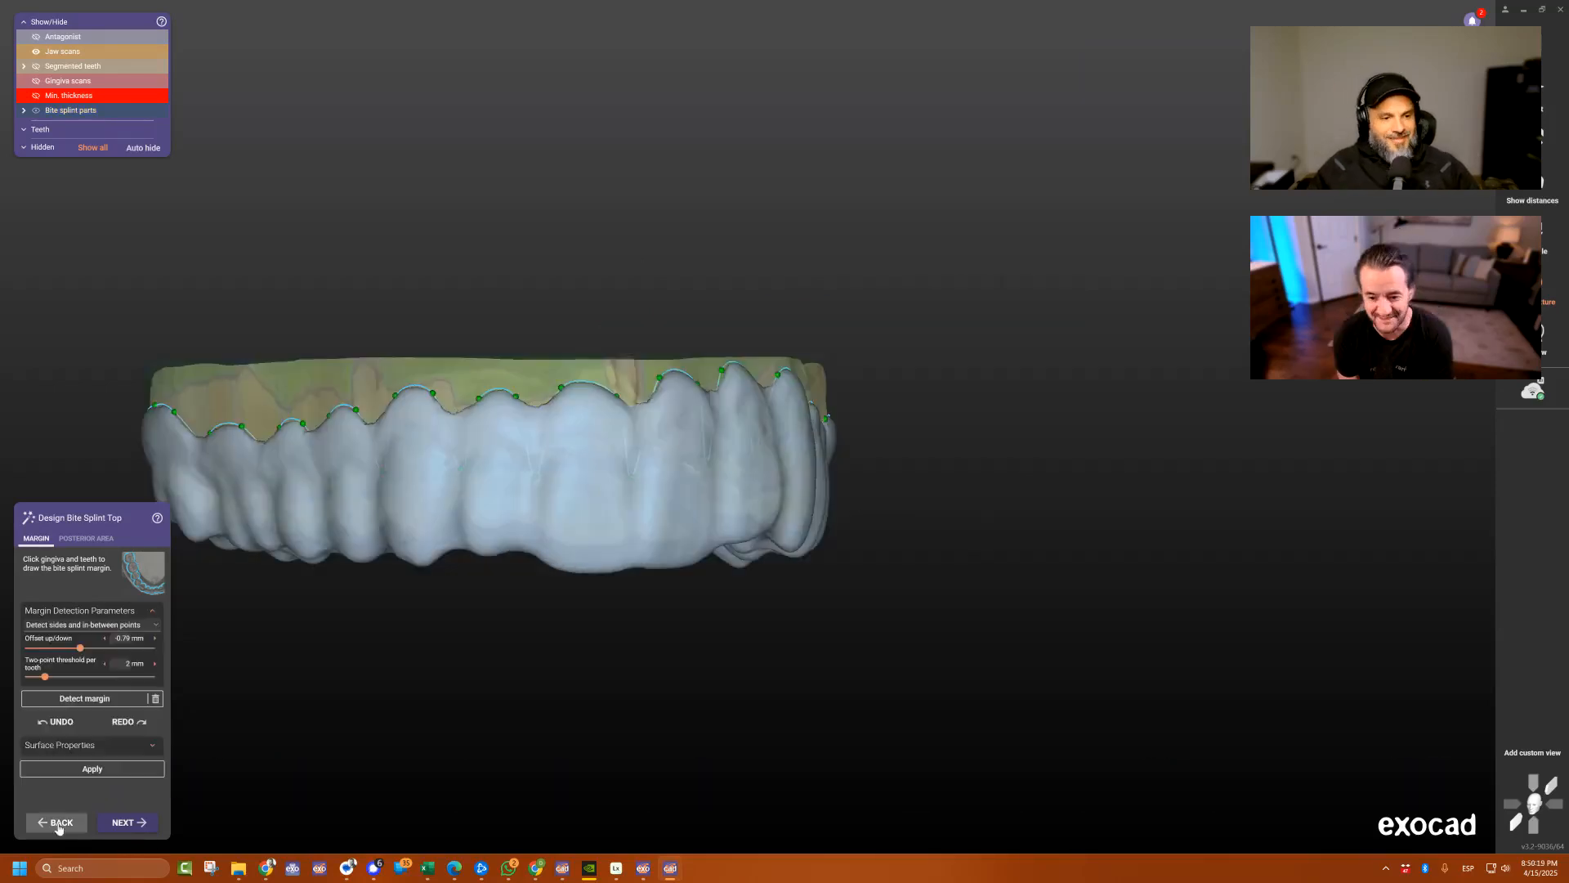
Try redetecting the splint margin with different up/down offsets, first about -1.3 mm and then 5 mm towards the incisal edge.
left_click(85, 634)
left_click(111, 640)
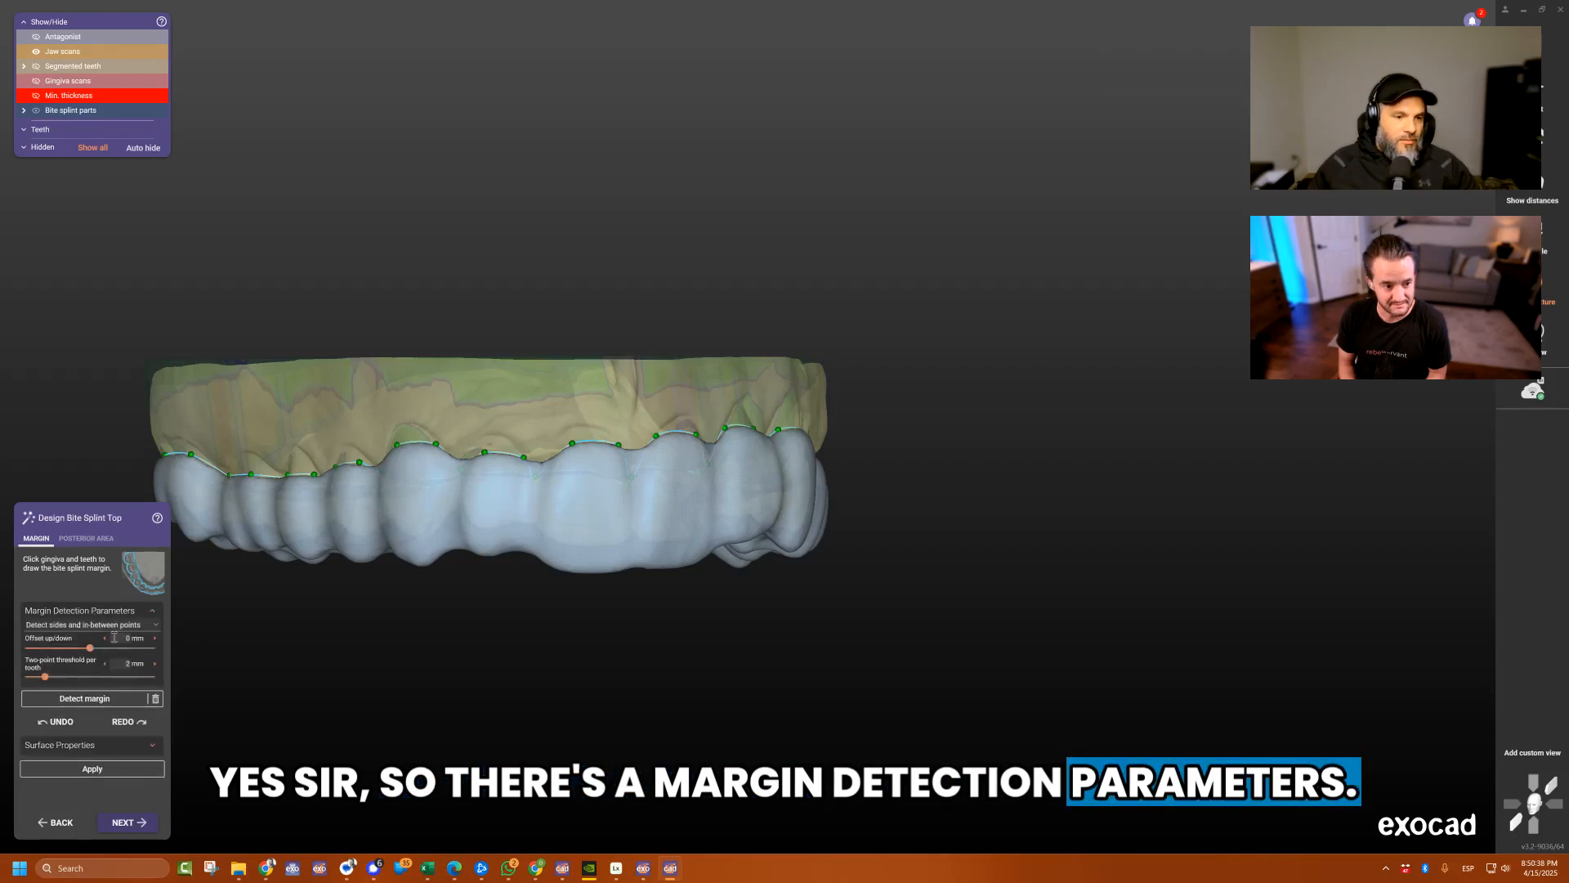
left_click(127, 638)
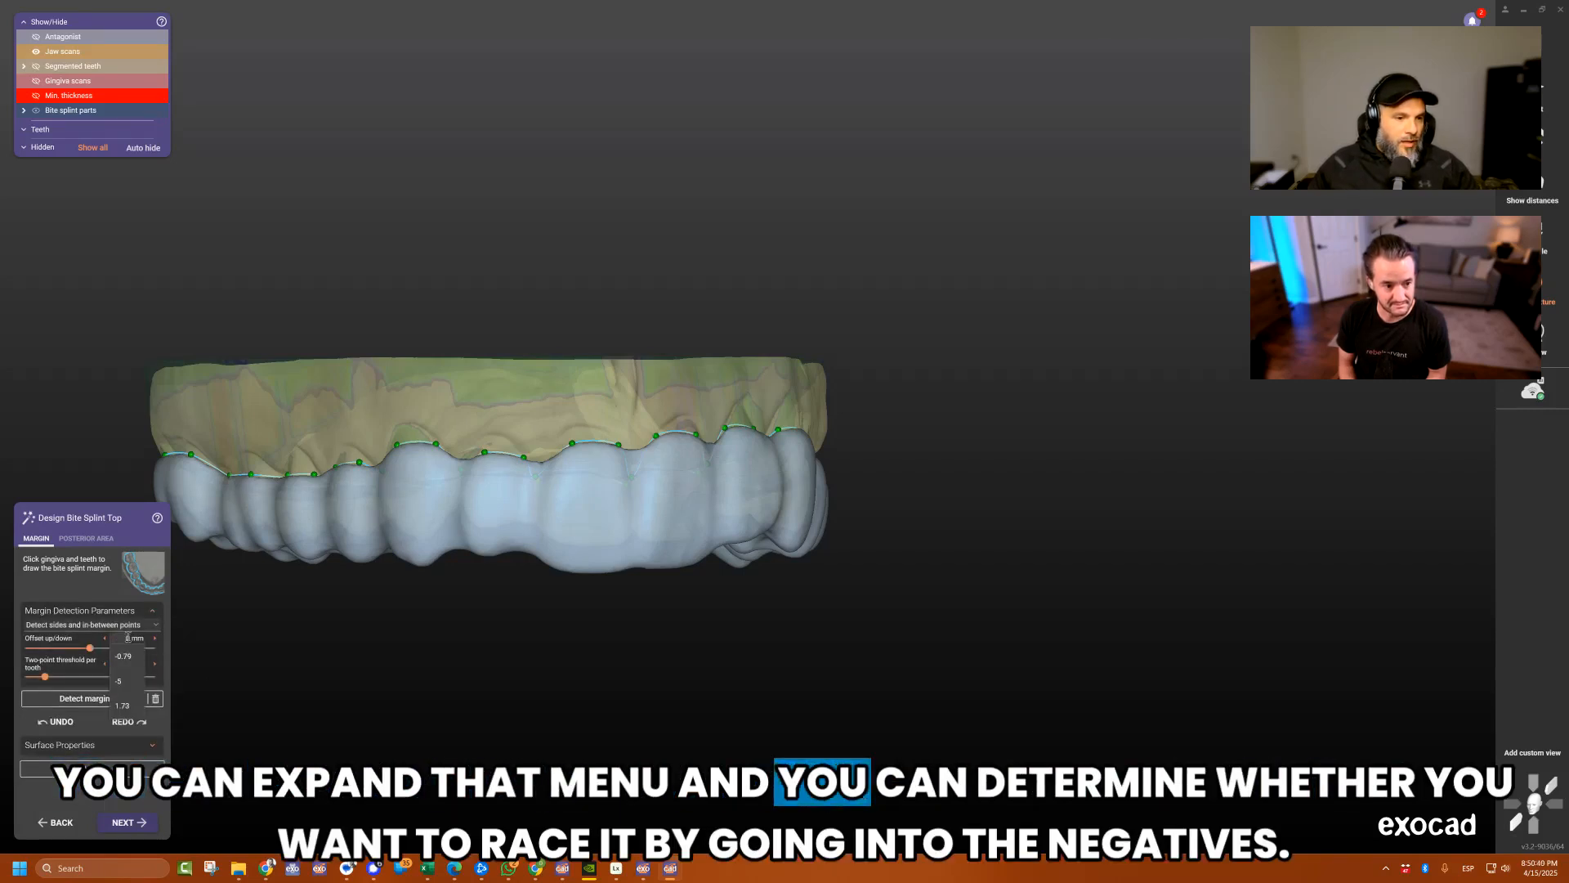
left_click_drag(89, 647, 87, 652)
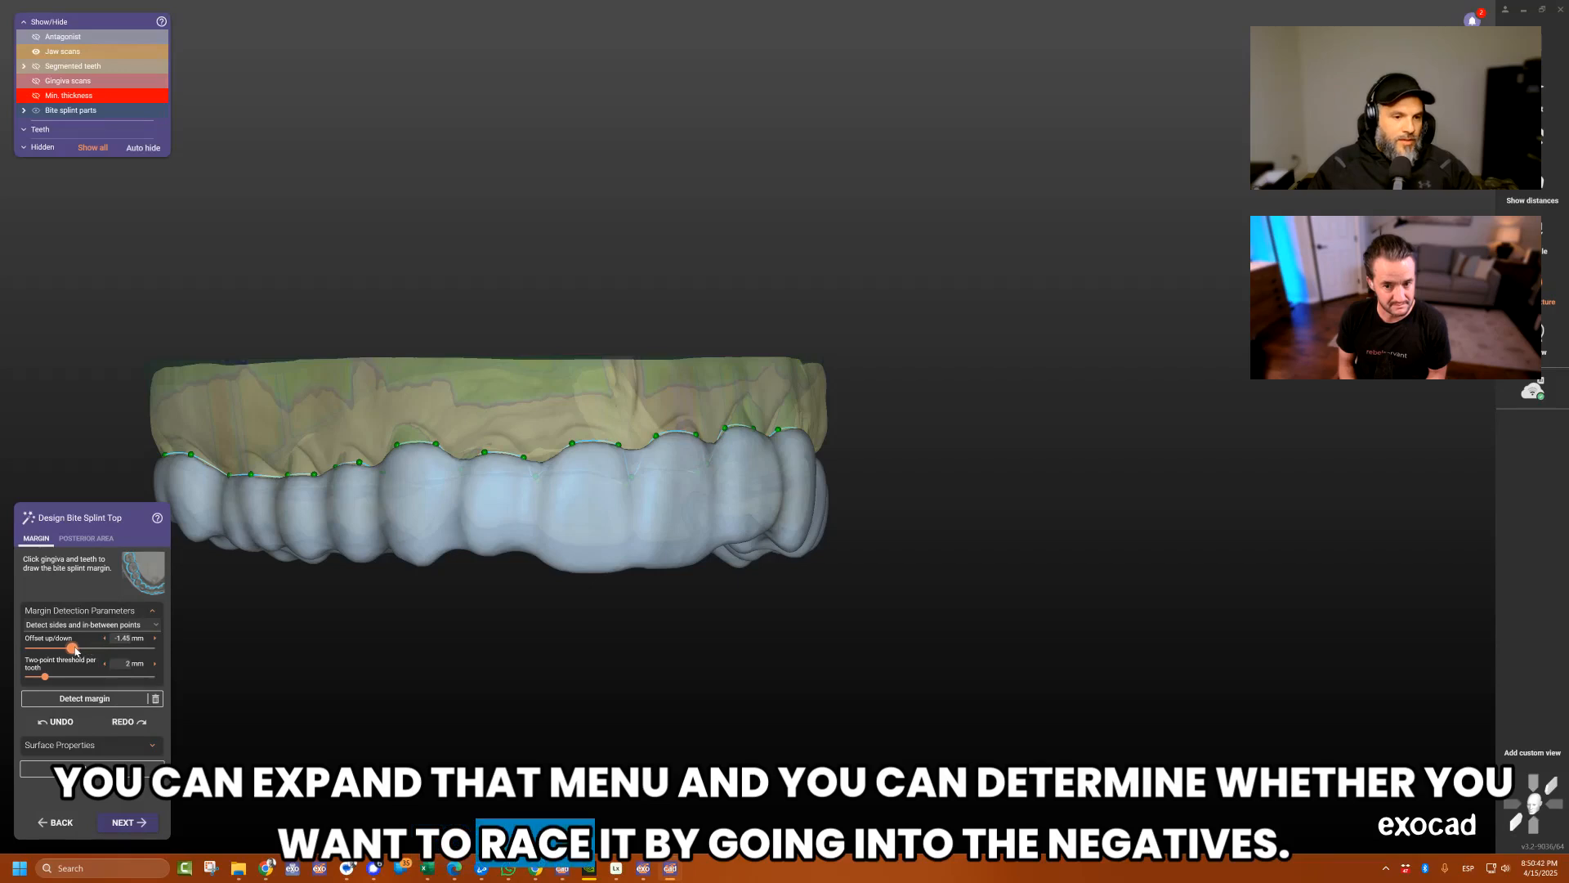
left_click(84, 698)
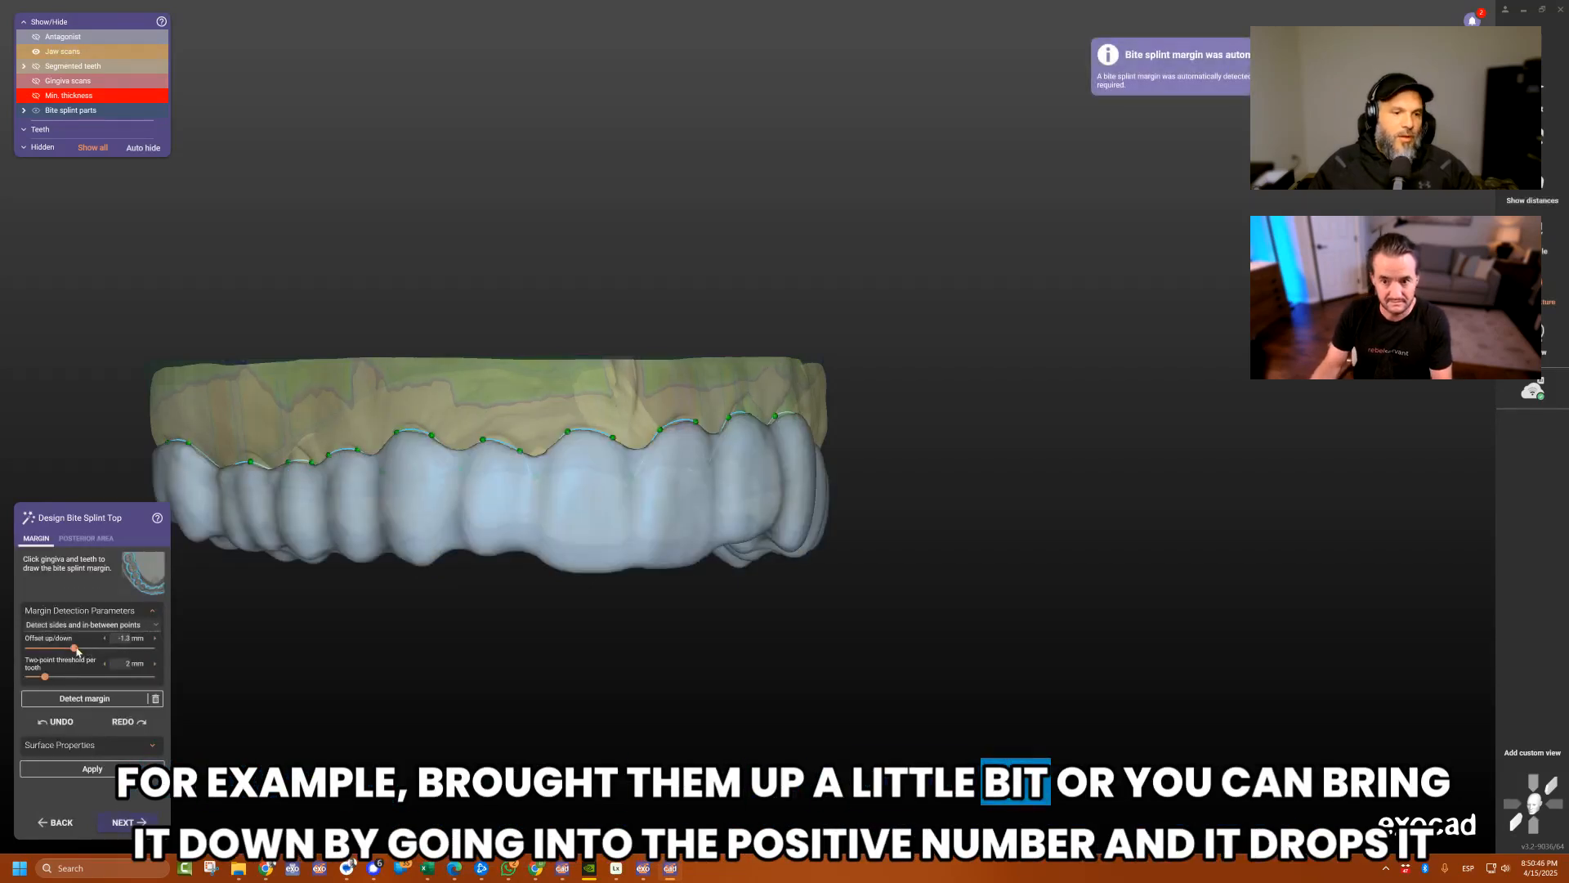
left_click(99, 701)
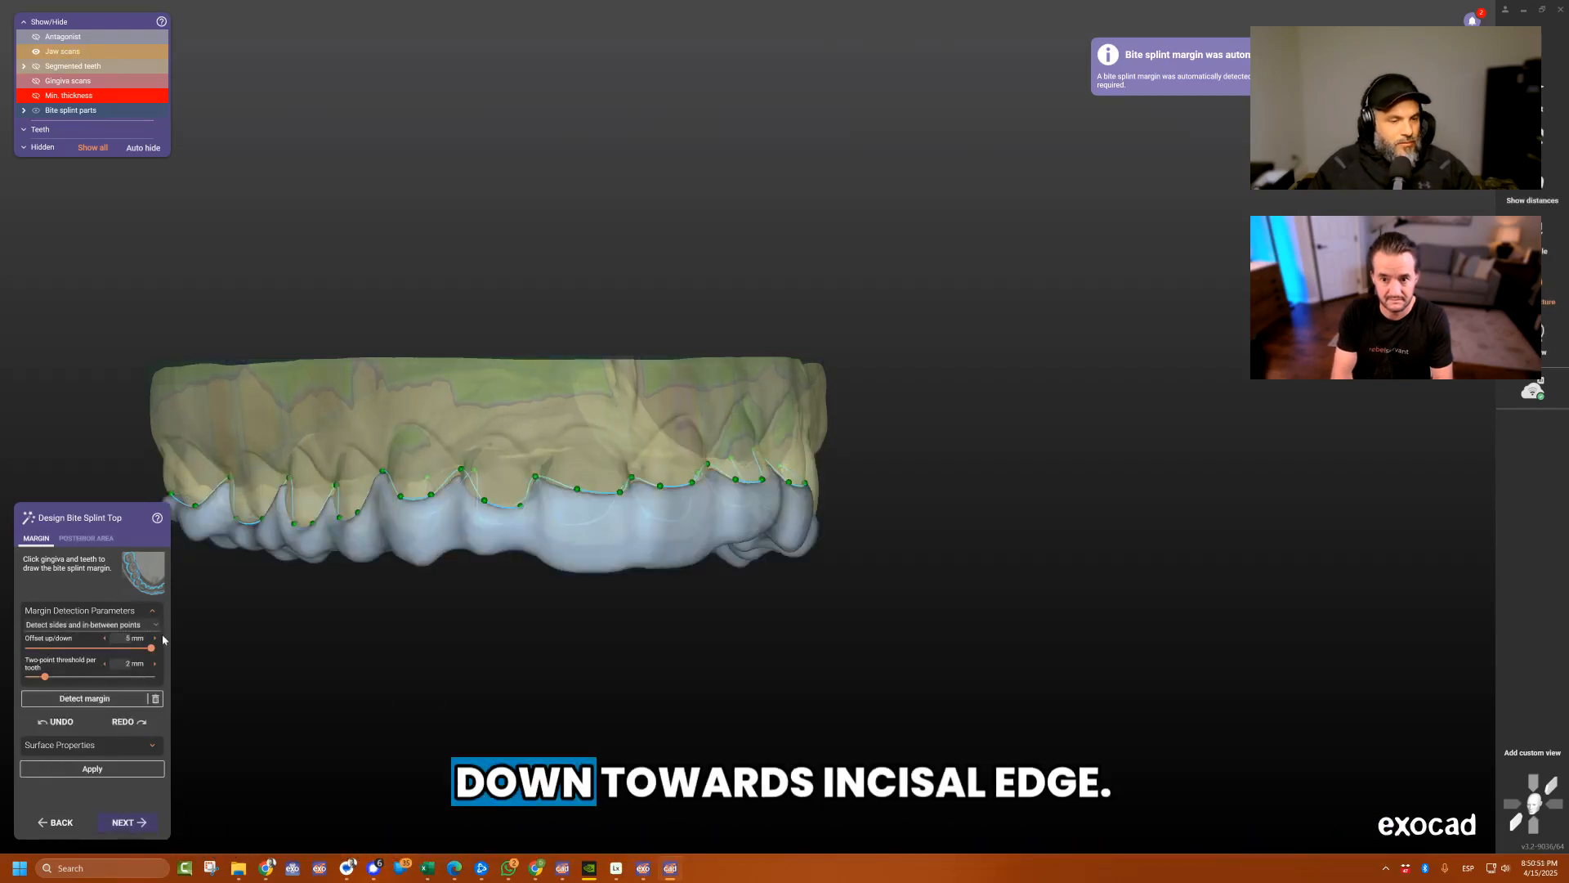
Redetect the splint margin with a 0 mm up/down offset and fine-tune one margin point on the facial side of the canine.
left_click_drag(151, 648, 93, 647)
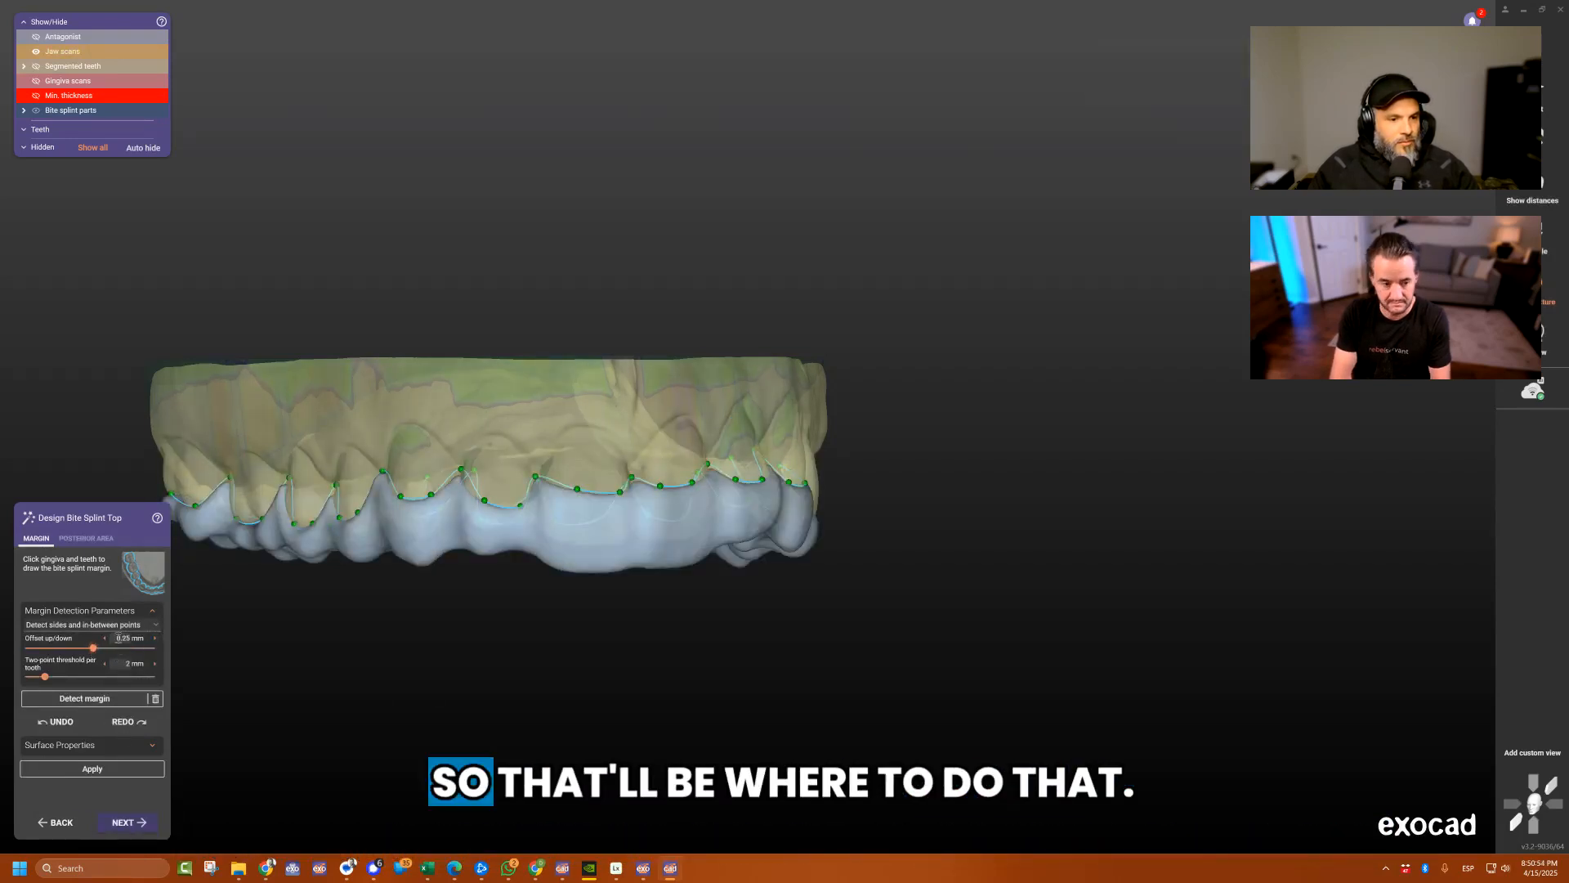
left_click(88, 698)
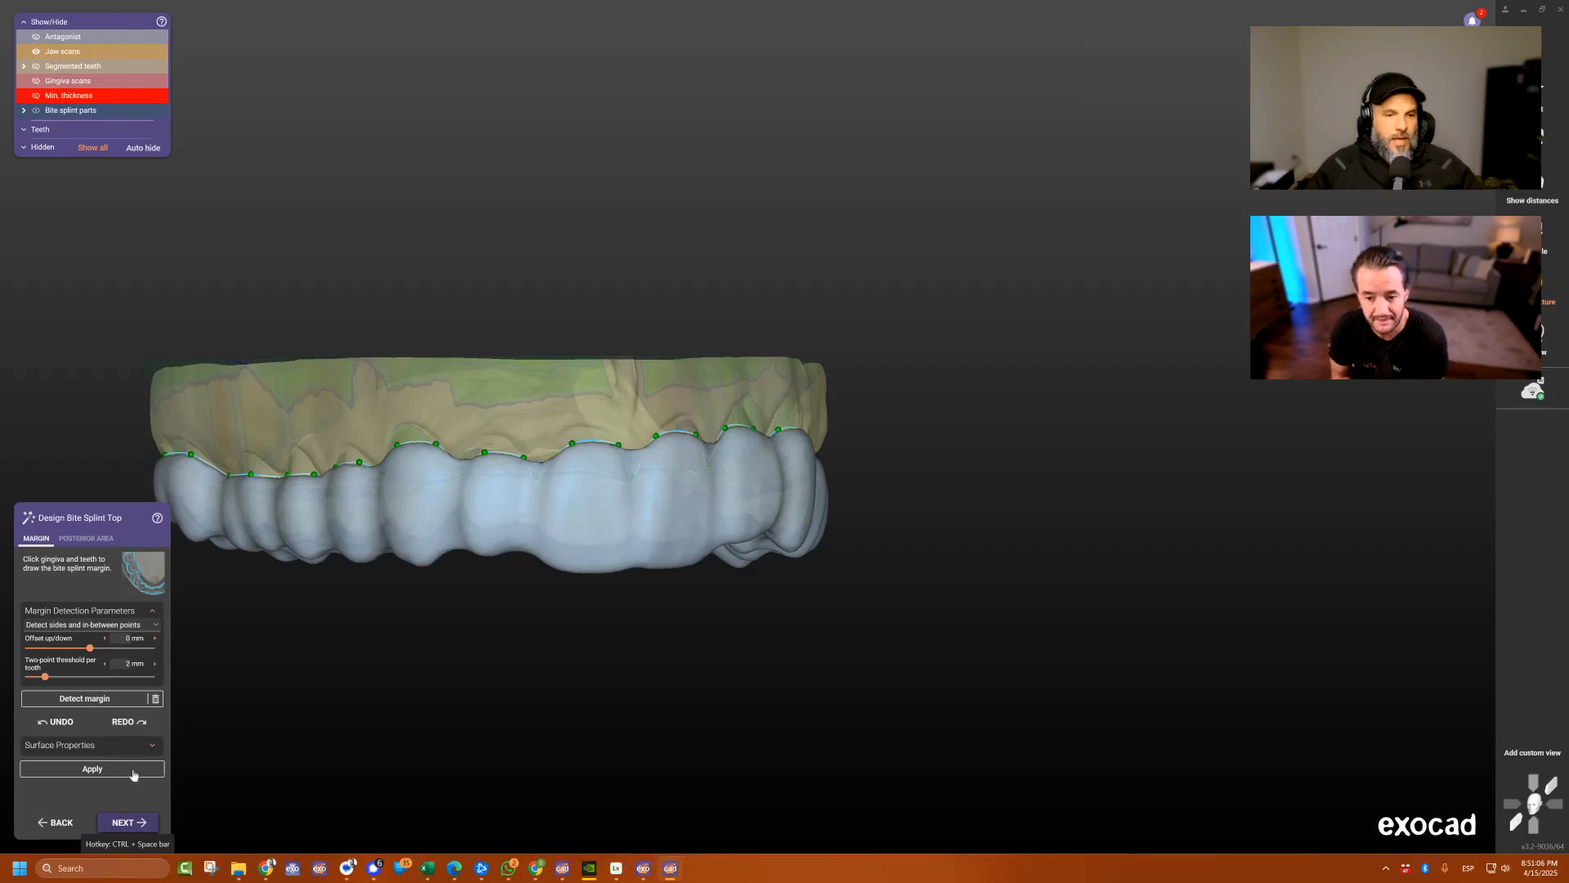
scroll(388, 391, "up", 5)
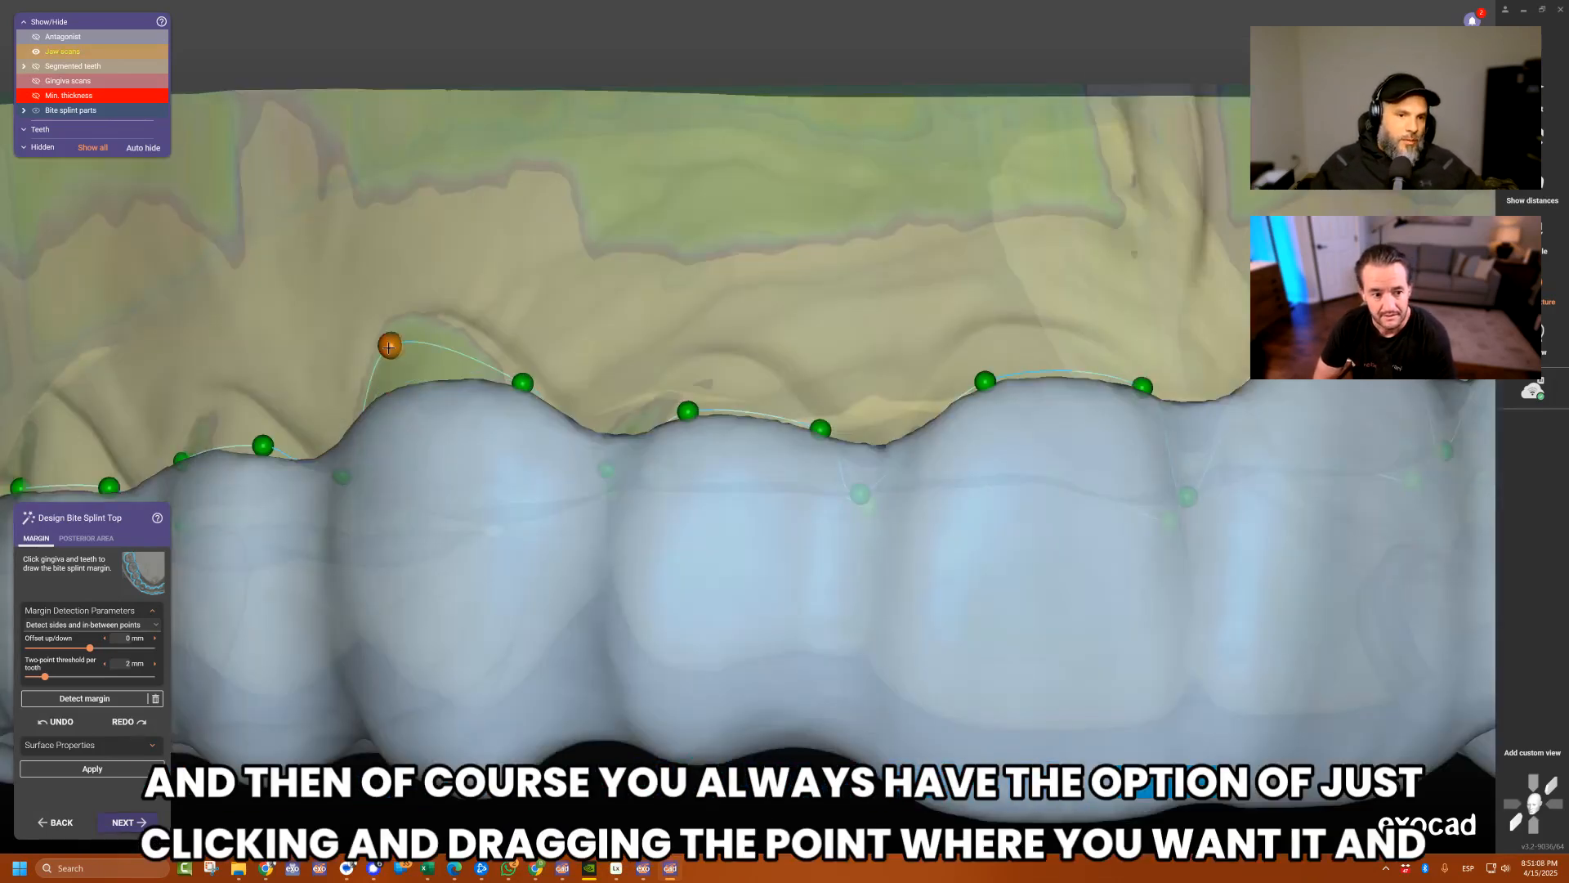
left_click_drag(389, 347, 393, 381)
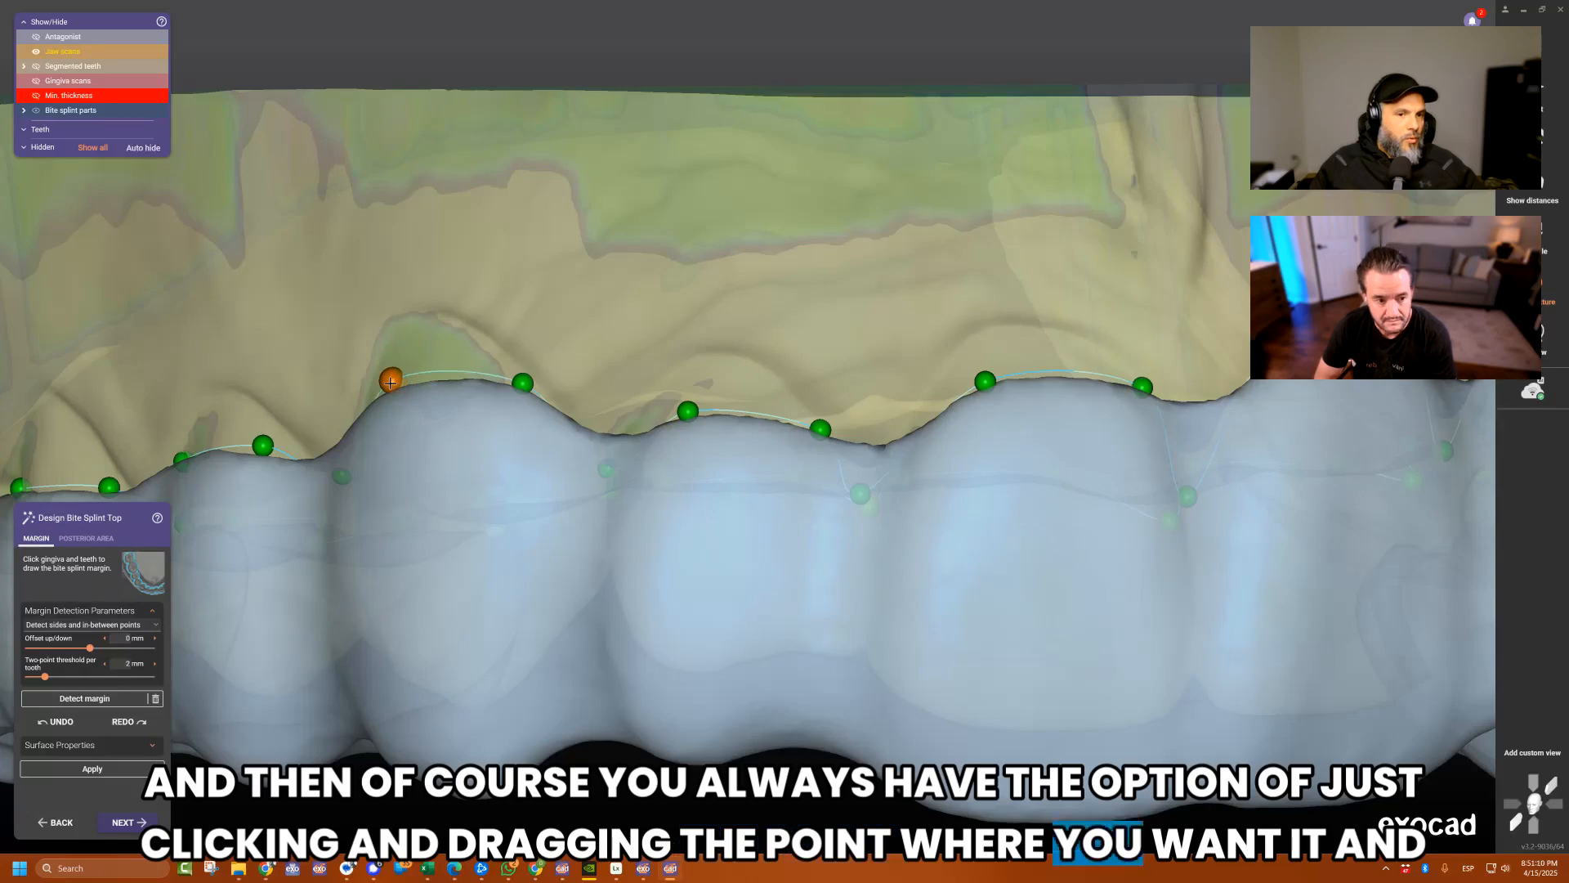
scroll(434, 451, "down", 5)
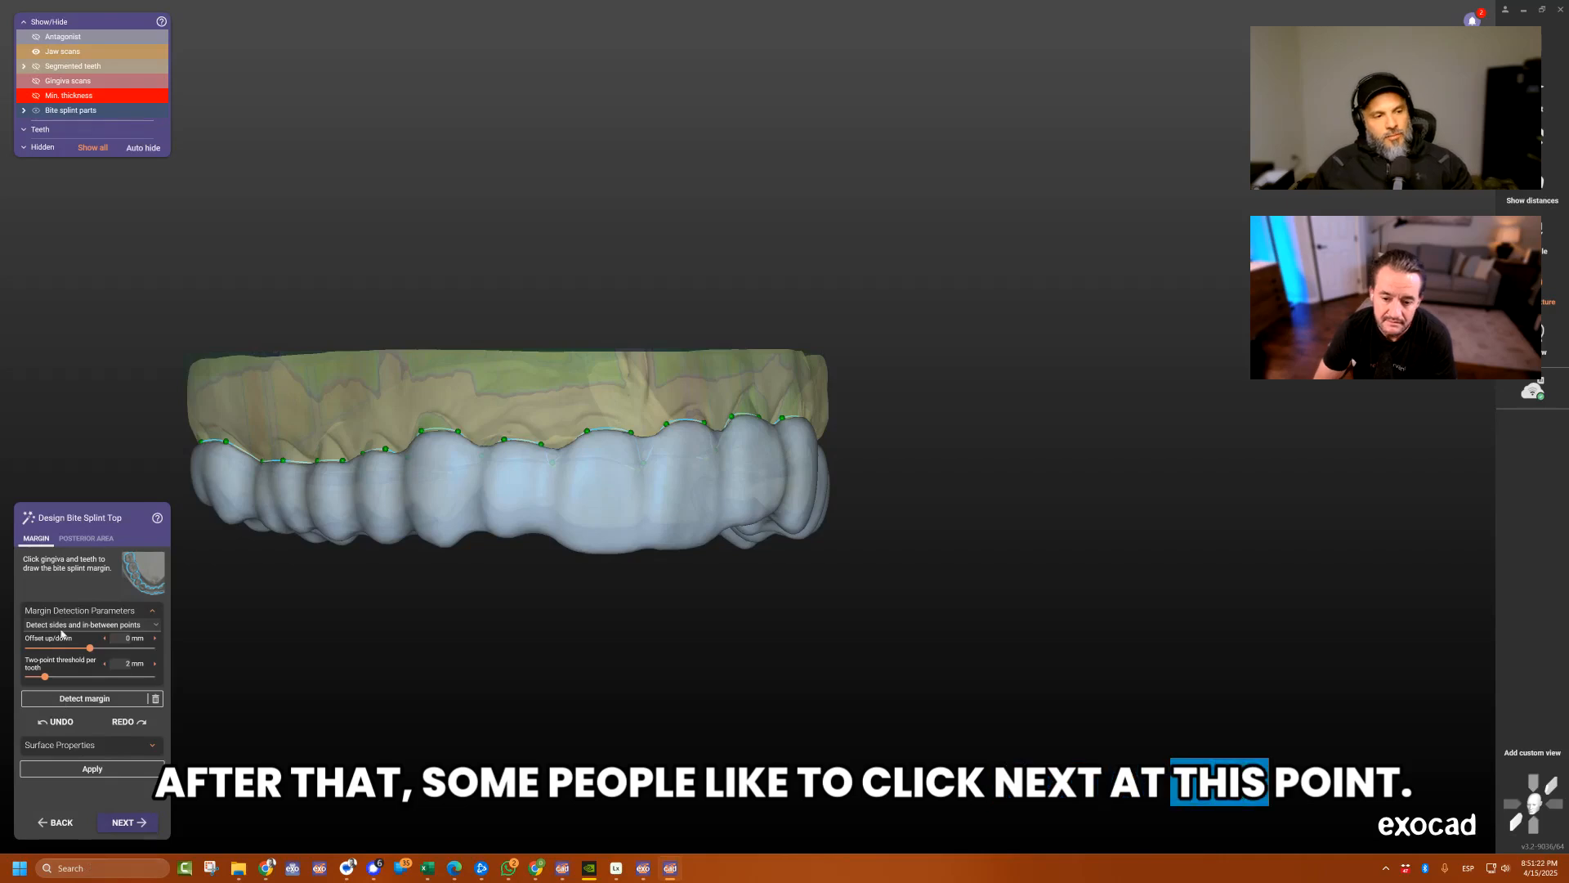
Define the splint's posterior area with a starting point behind each canine and flatten it.
left_click(86, 538)
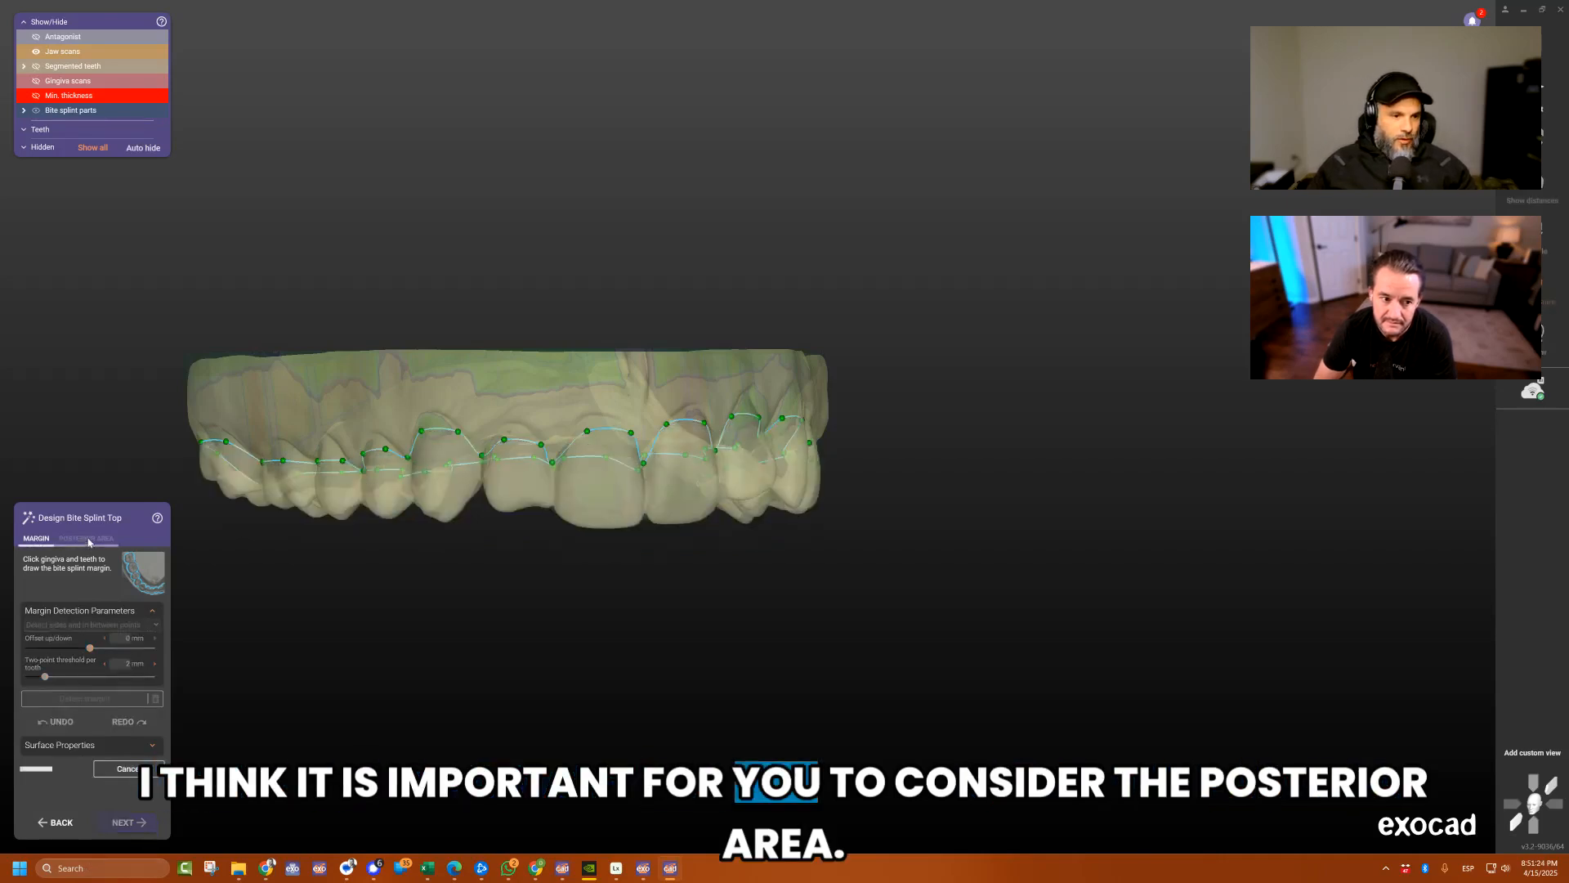
right_click_drag(508, 523, 286, 465)
left_click(438, 439)
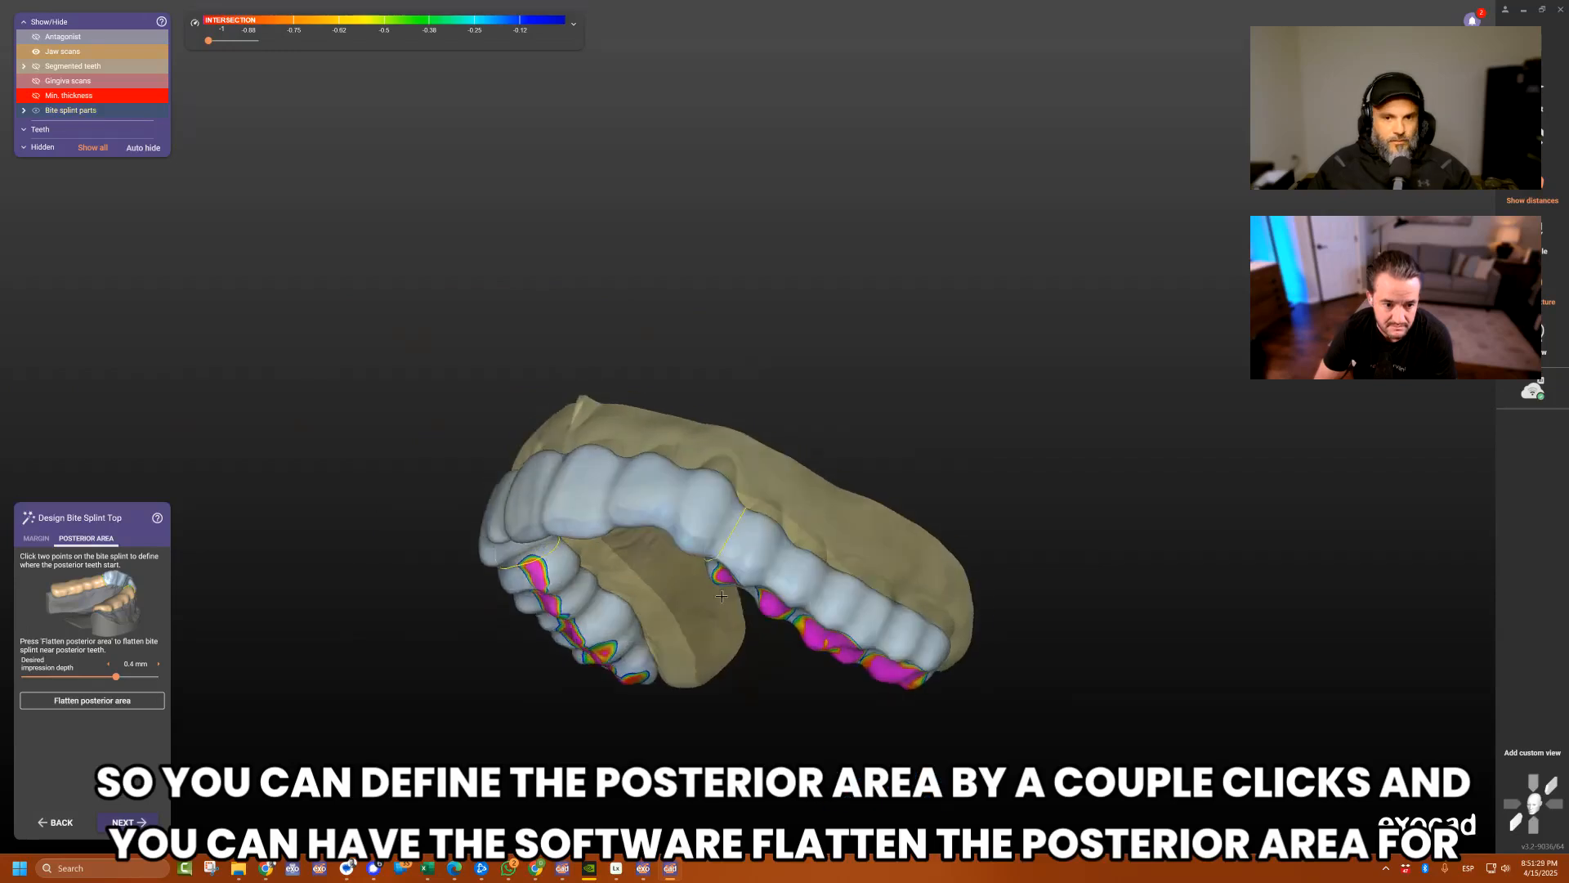
left_click(696, 536)
right_click_drag(697, 536, 719, 441)
left_click(118, 701)
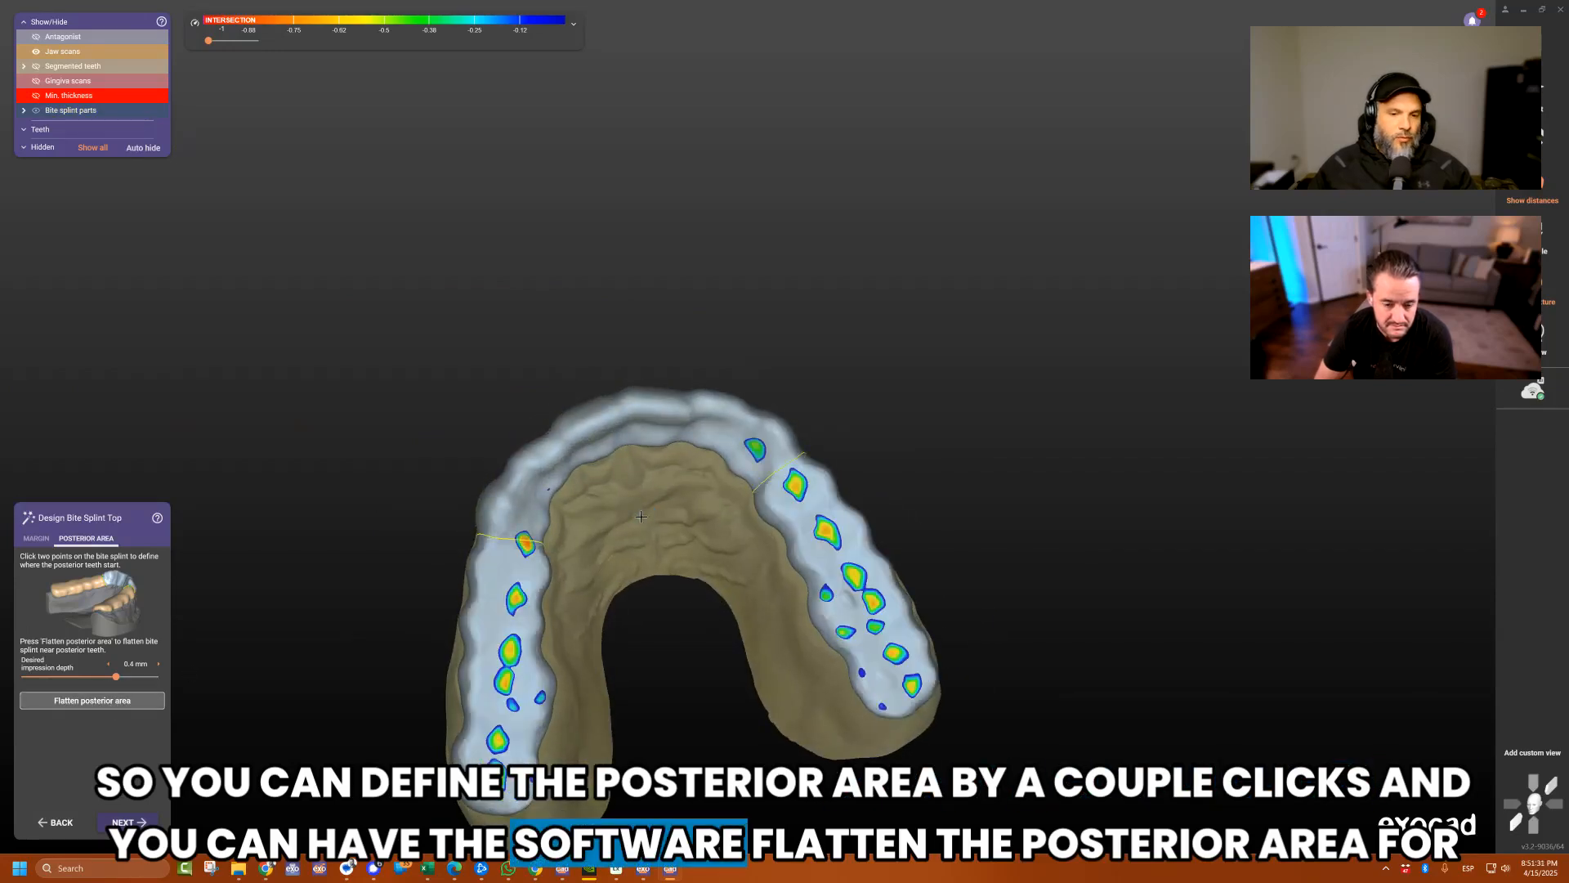
right_click_drag(637, 523, 496, 507)
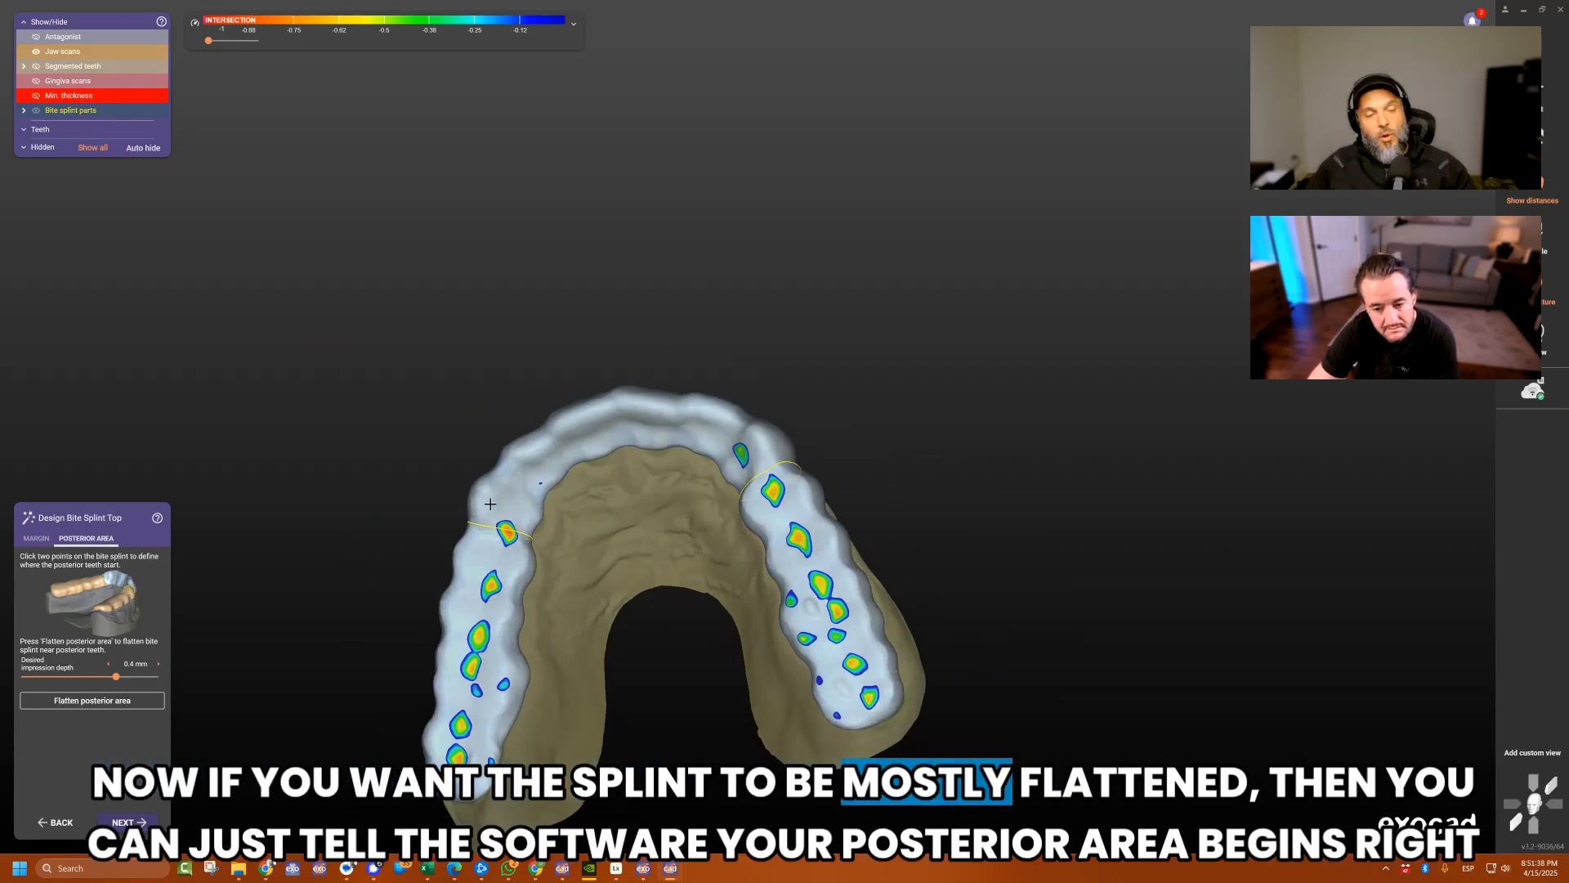
Extend both posterior area boundaries forward to the central incisors so that most of the splint is flattened.
right_click_drag(490, 503, 538, 512)
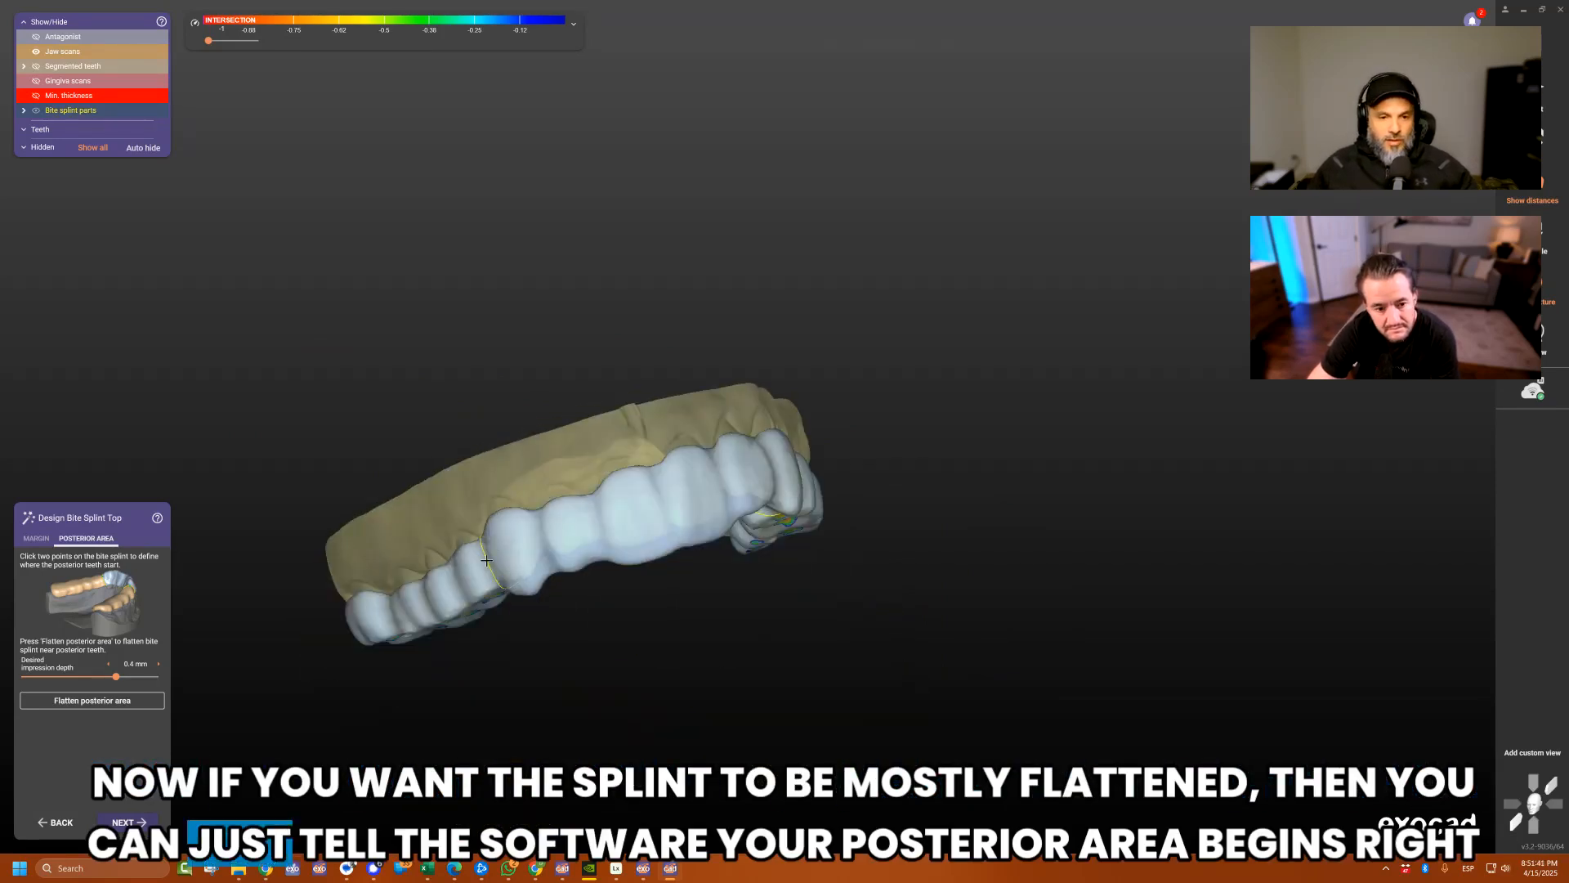
left_click_drag(487, 560, 653, 515)
right_click_drag(653, 515, 600, 512)
left_click_drag(805, 465, 663, 526)
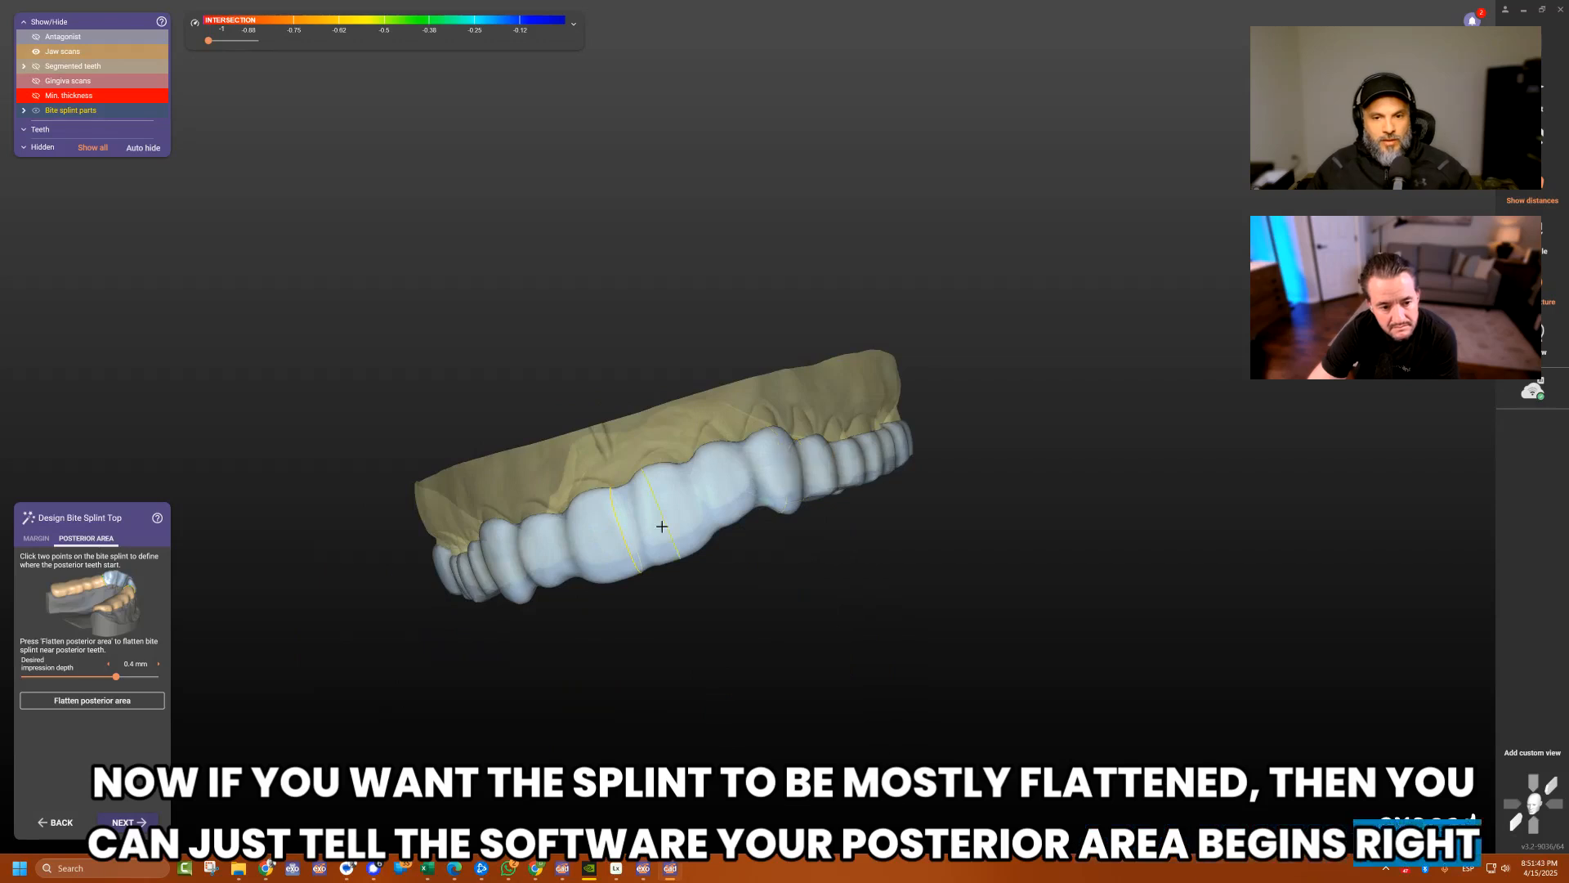
right_click_drag(652, 739, 653, 583)
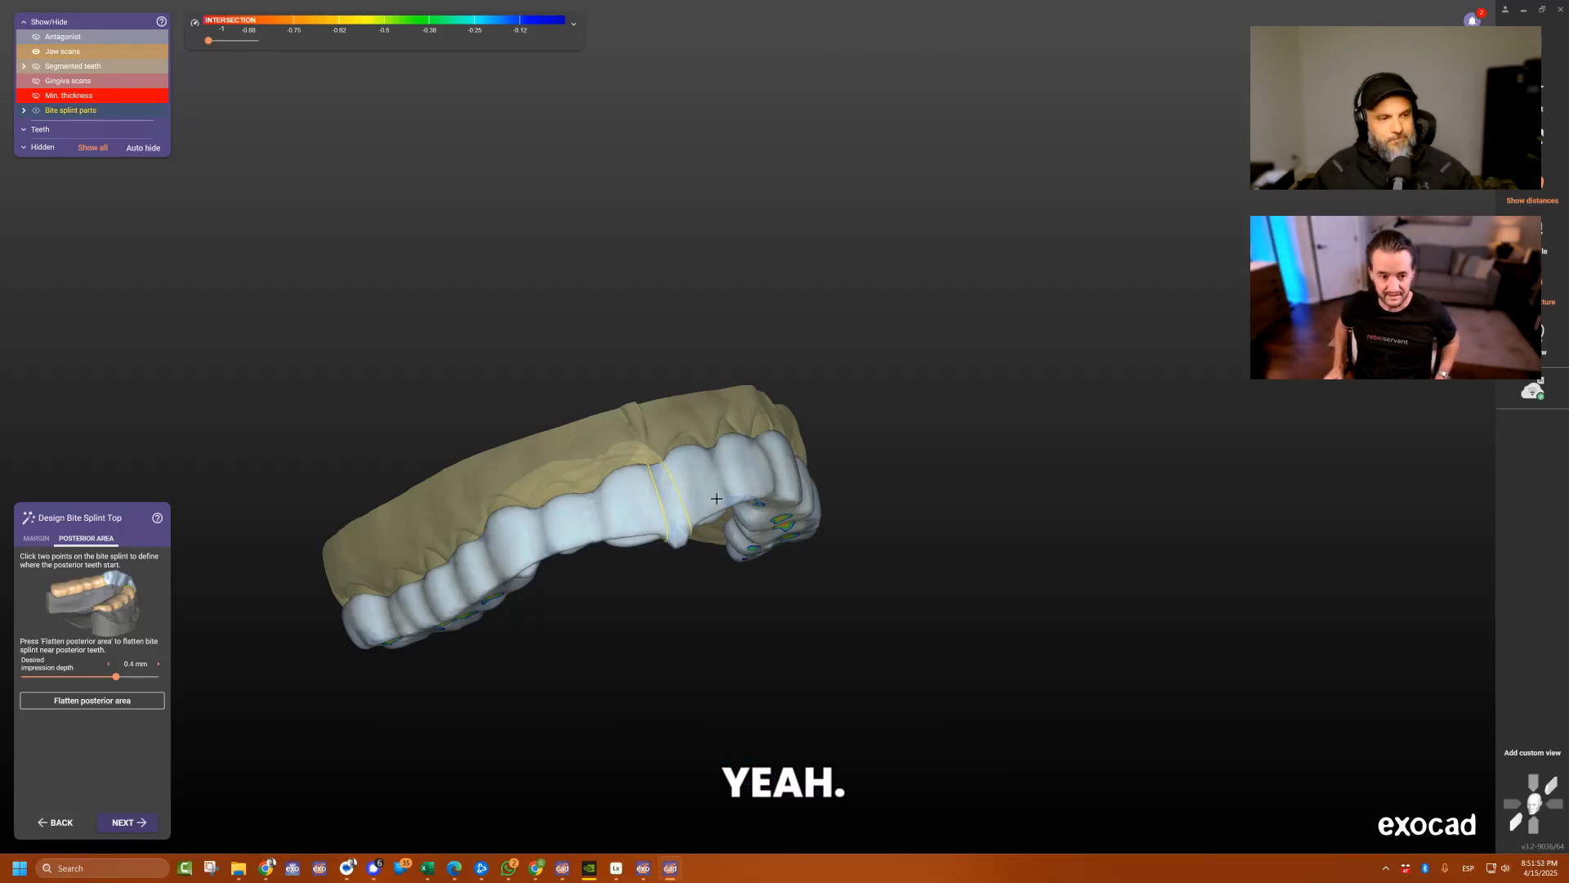
Bring the two posterior boundary lines closer together at the midline and flatten the posterior area again.
right_click_drag(717, 499, 702, 444)
scroll(736, 417, "up", 4)
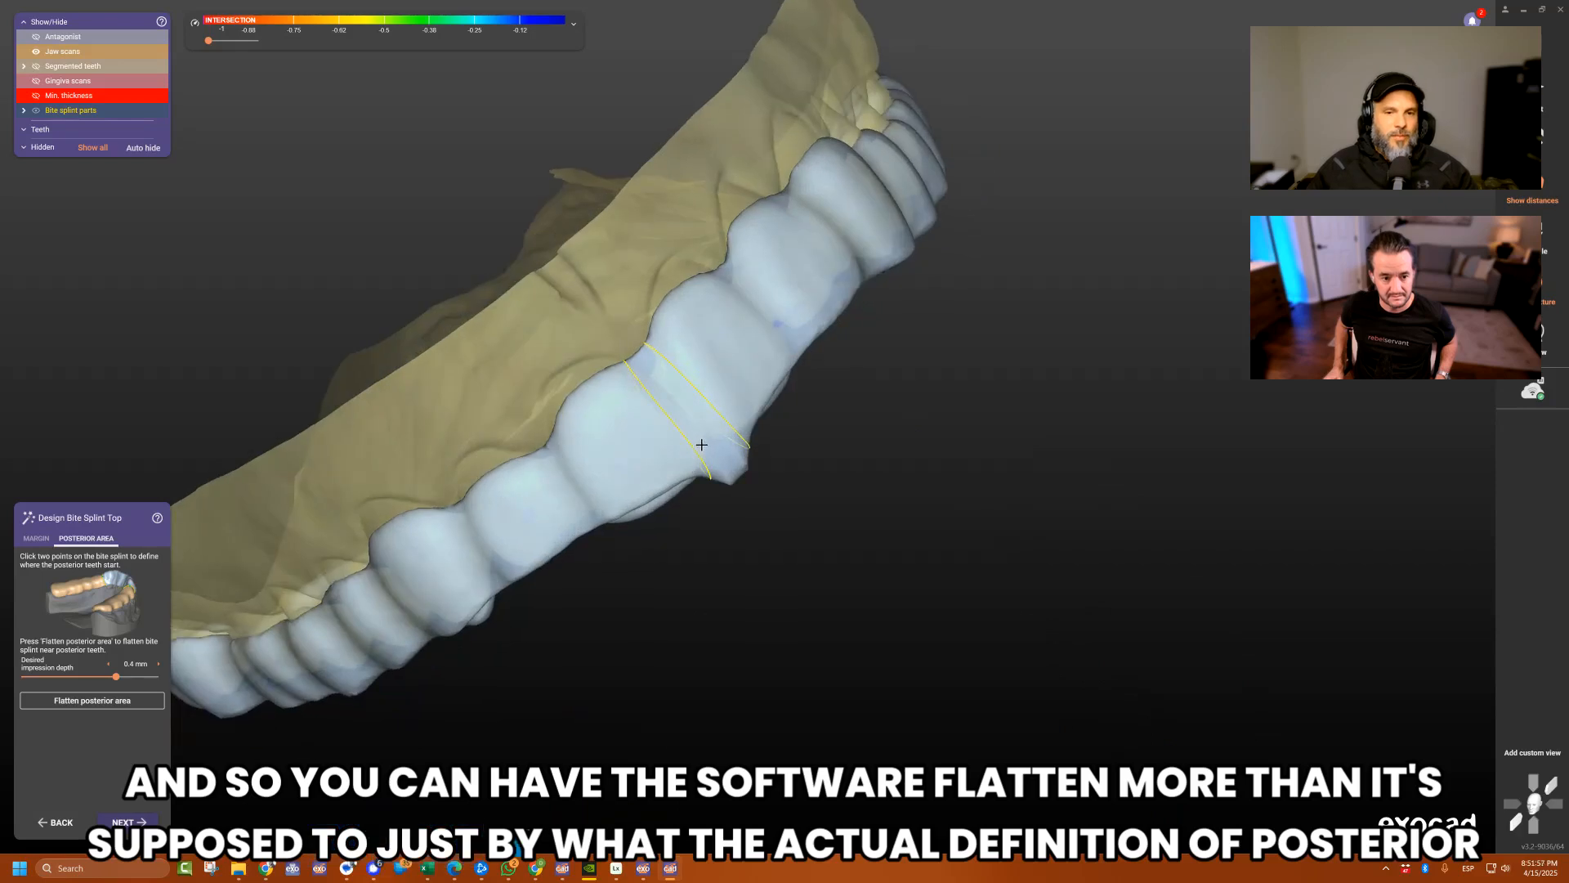
left_click(702, 415)
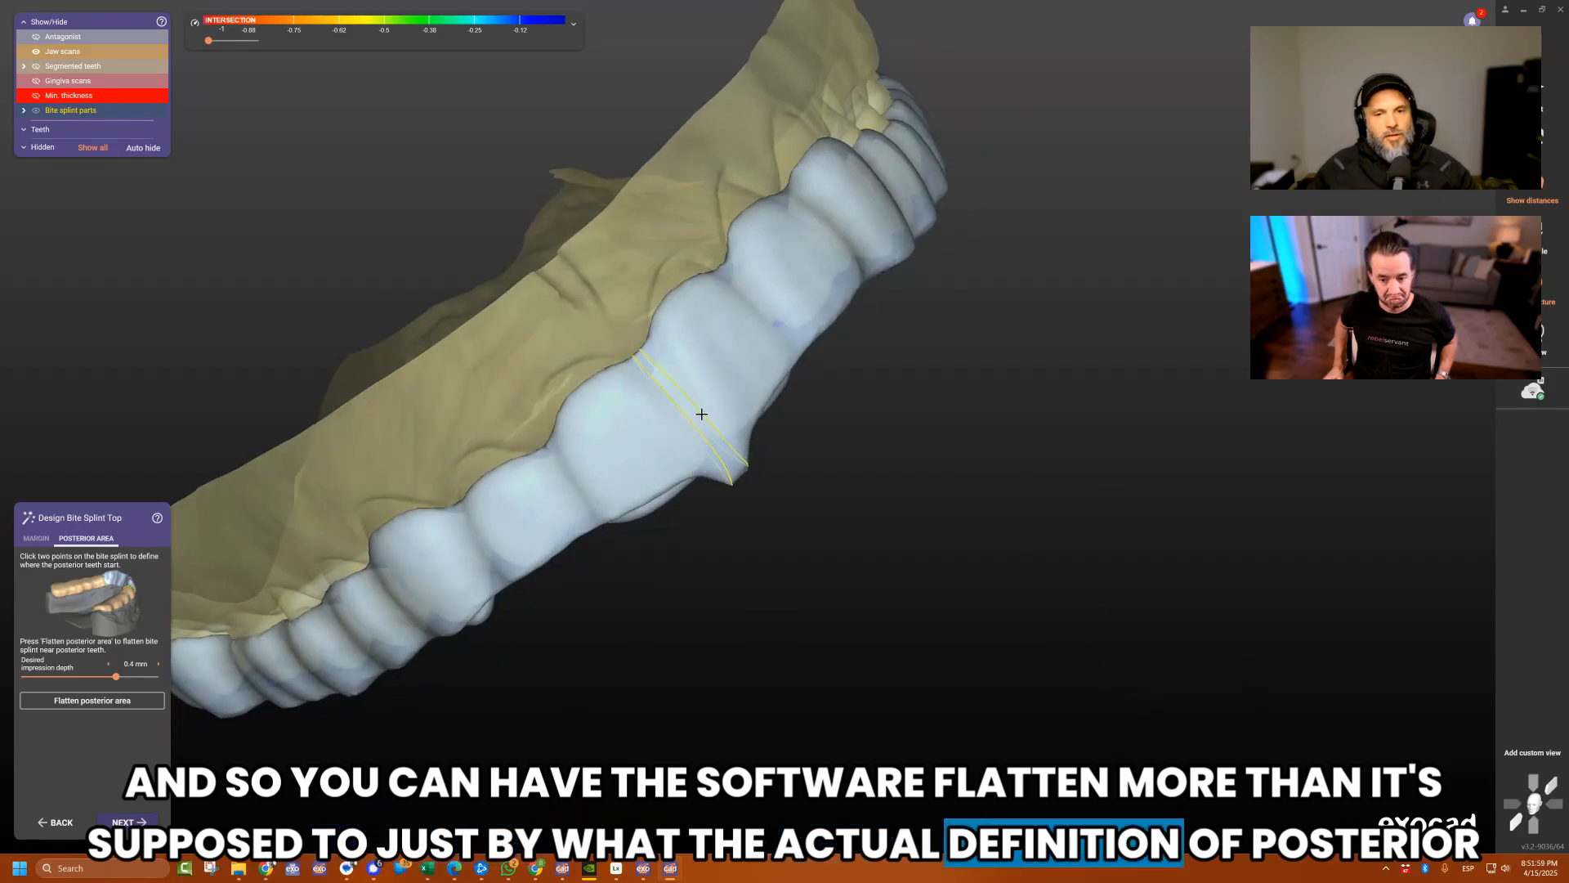
left_click(701, 430)
left_click(85, 700)
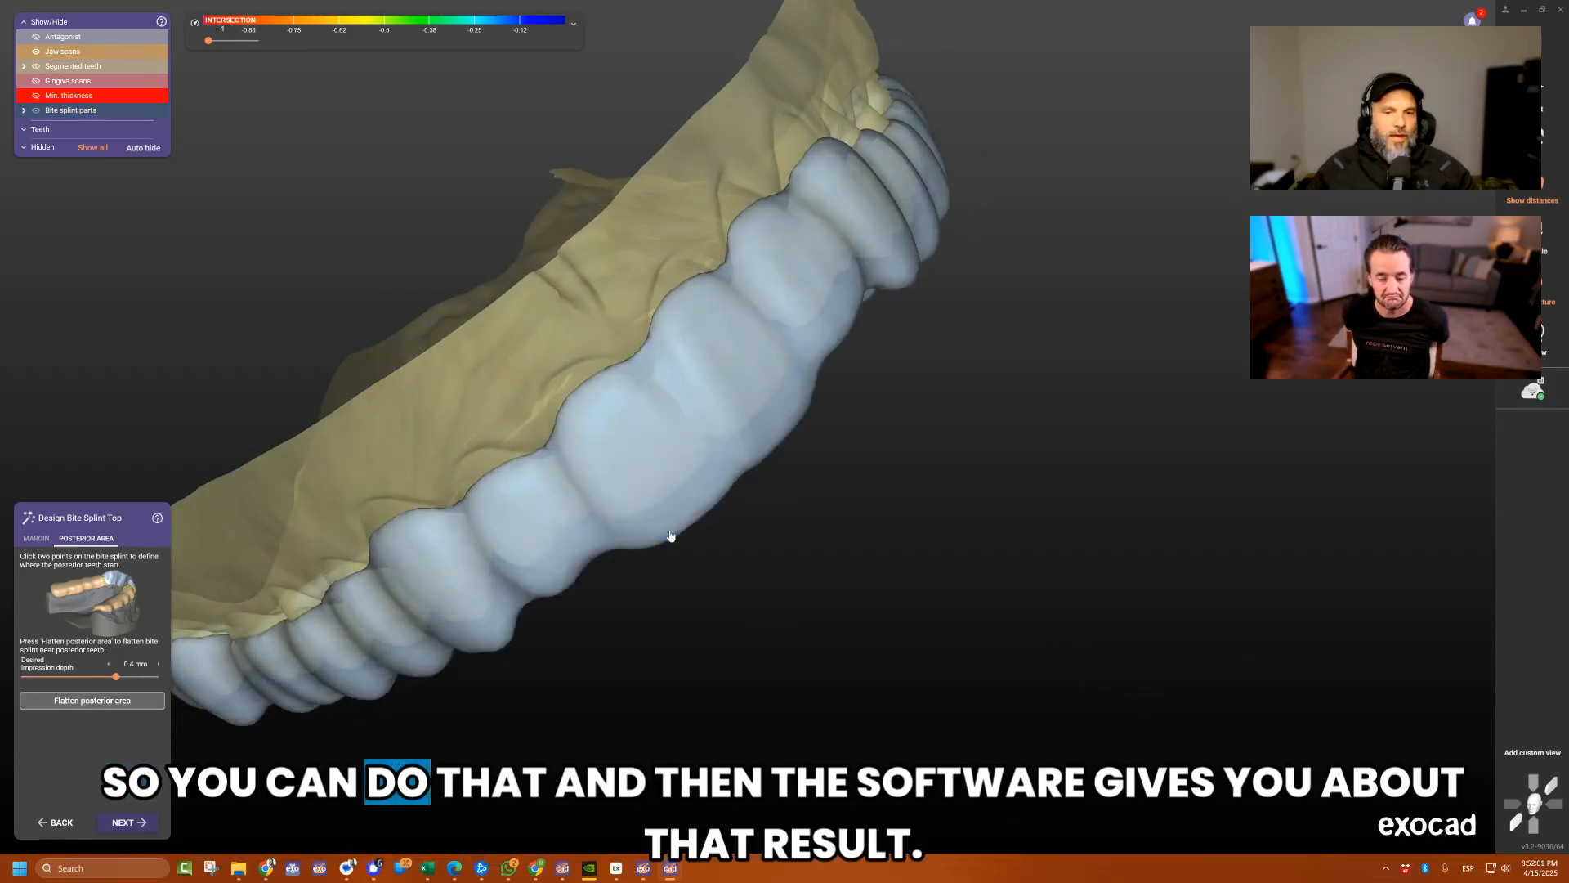
Proceed to free-forming the splint top and smooth the posterior facial surface with an enlarged Smooth/Flatten brush.
scroll(690, 550, "down", 4)
right_click_drag(690, 550, 708, 557)
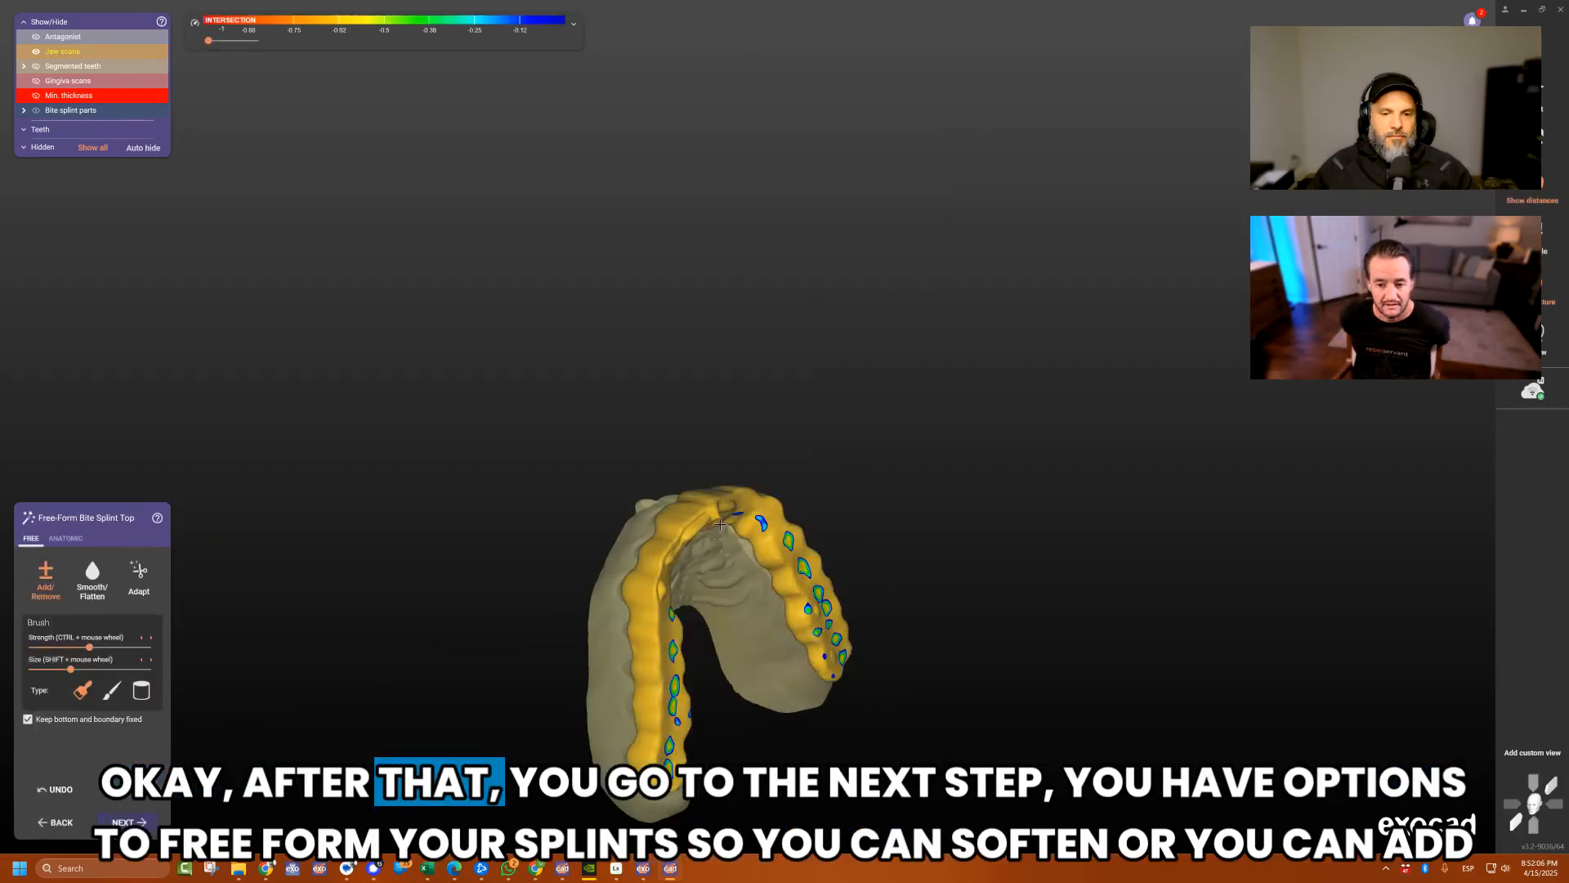
right_click_drag(720, 524, 703, 441)
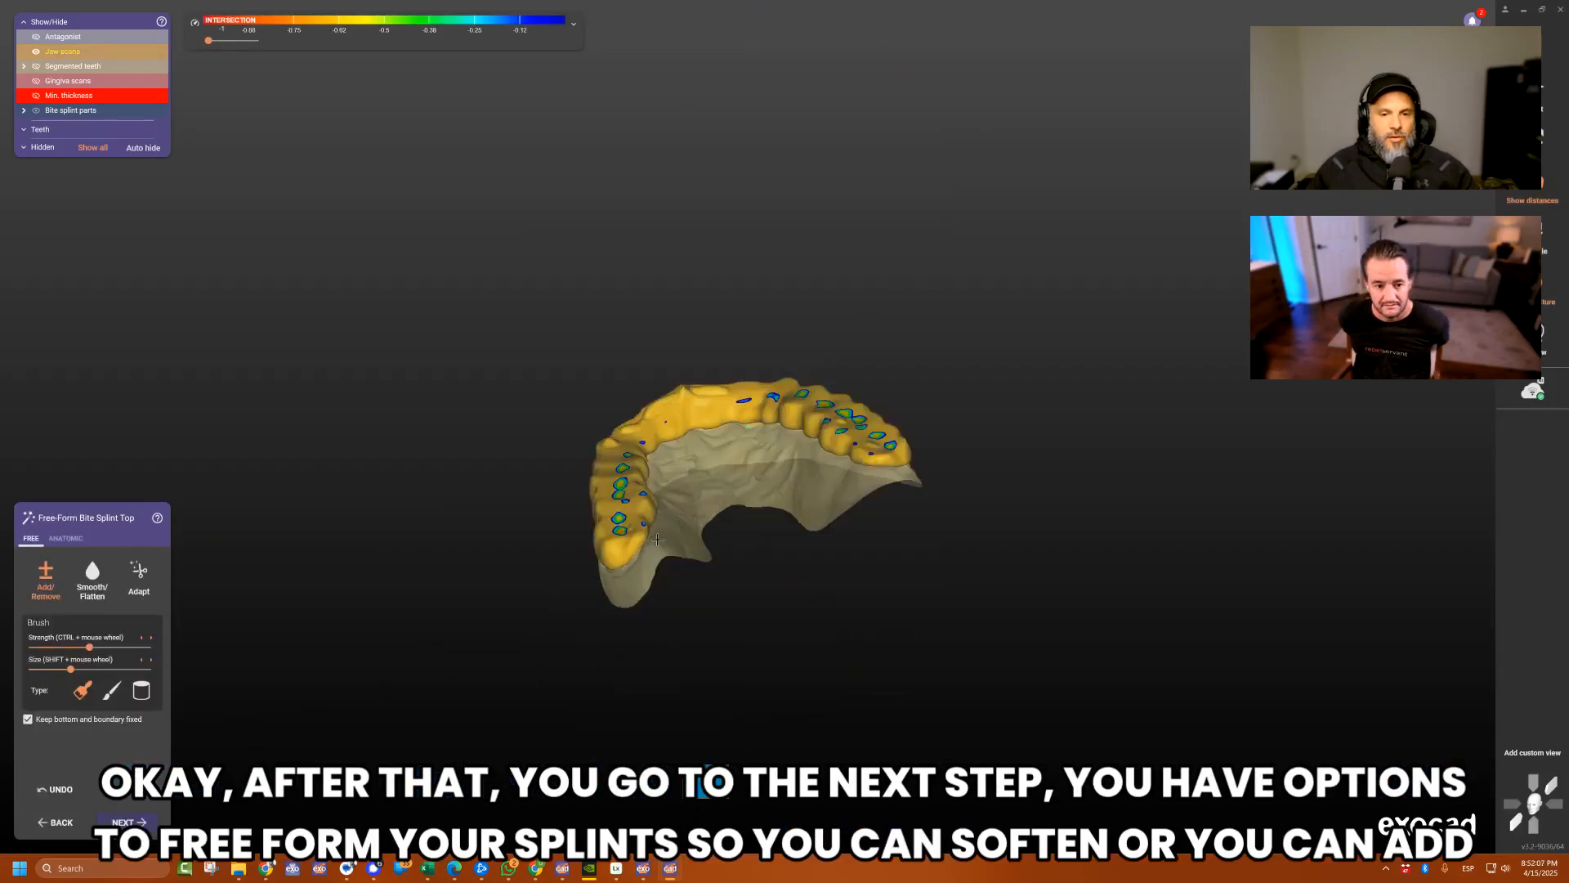
scroll(589, 441, "up", 4)
right_click_drag(589, 442, 585, 442)
scroll(809, 413, "up", 2)
key("s")
mouse_move(809, 414)
right_mouse_down()
mouse_move(624, 449)
mouse_move(596, 539)
right_mouse_up()
scroll(596, 540, "up", 3, "shift")
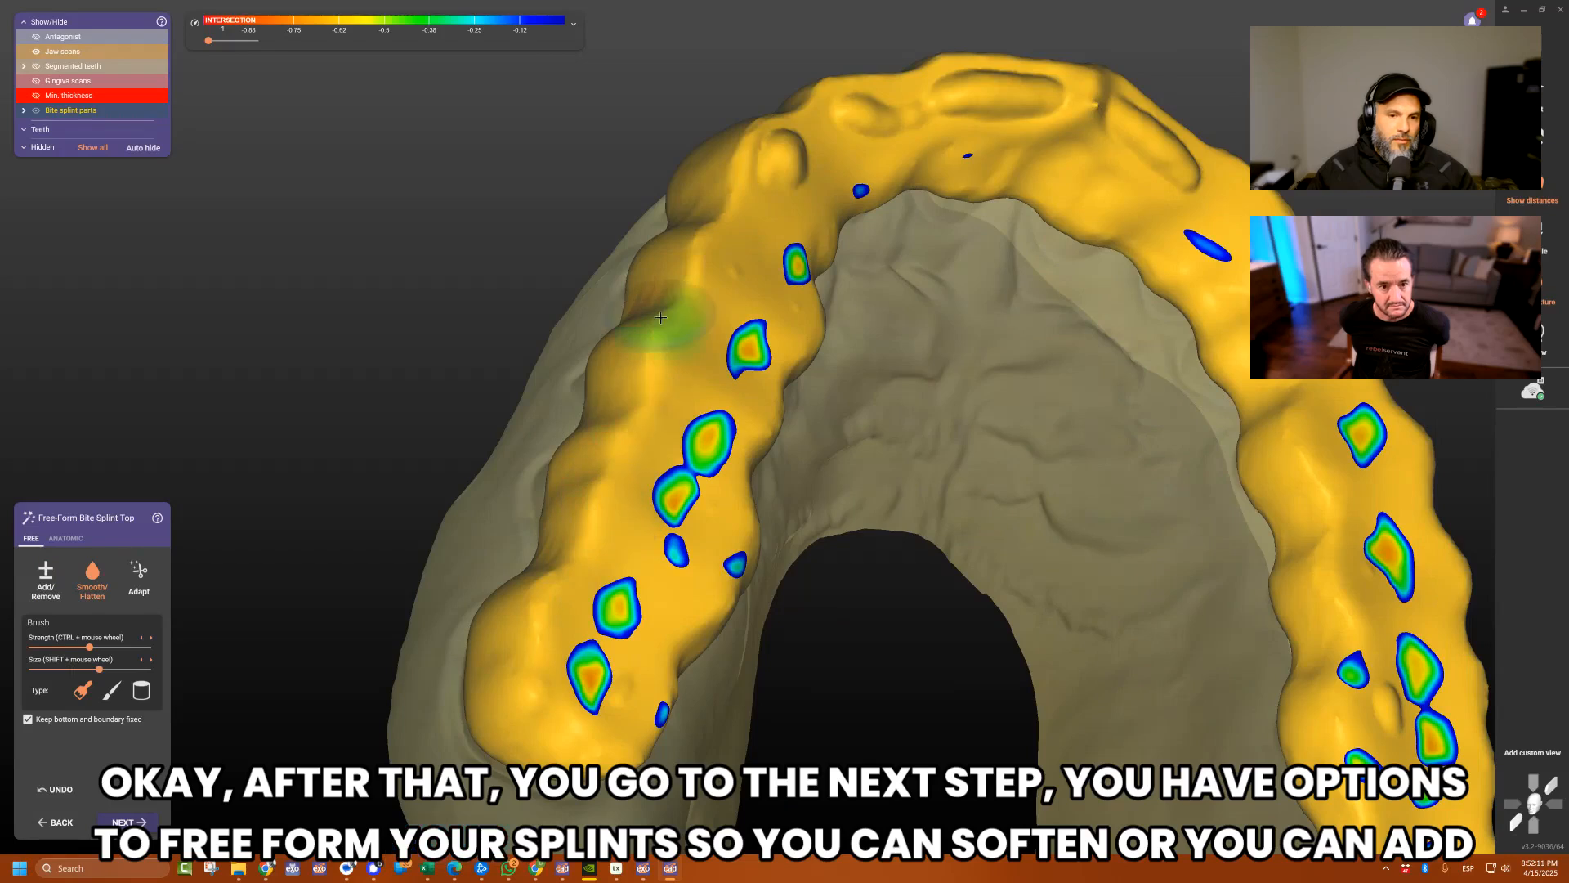
Smooth the splint's anterior and premolar surfaces with a stronger Smooth/Flatten brush.
mouse_move(756, 245)
right_mouse_down()
mouse_move(810, 149)
mouse_move(761, 500)
right_mouse_up()
key("a")
scroll(809, 149, "up", 4)
key("s")
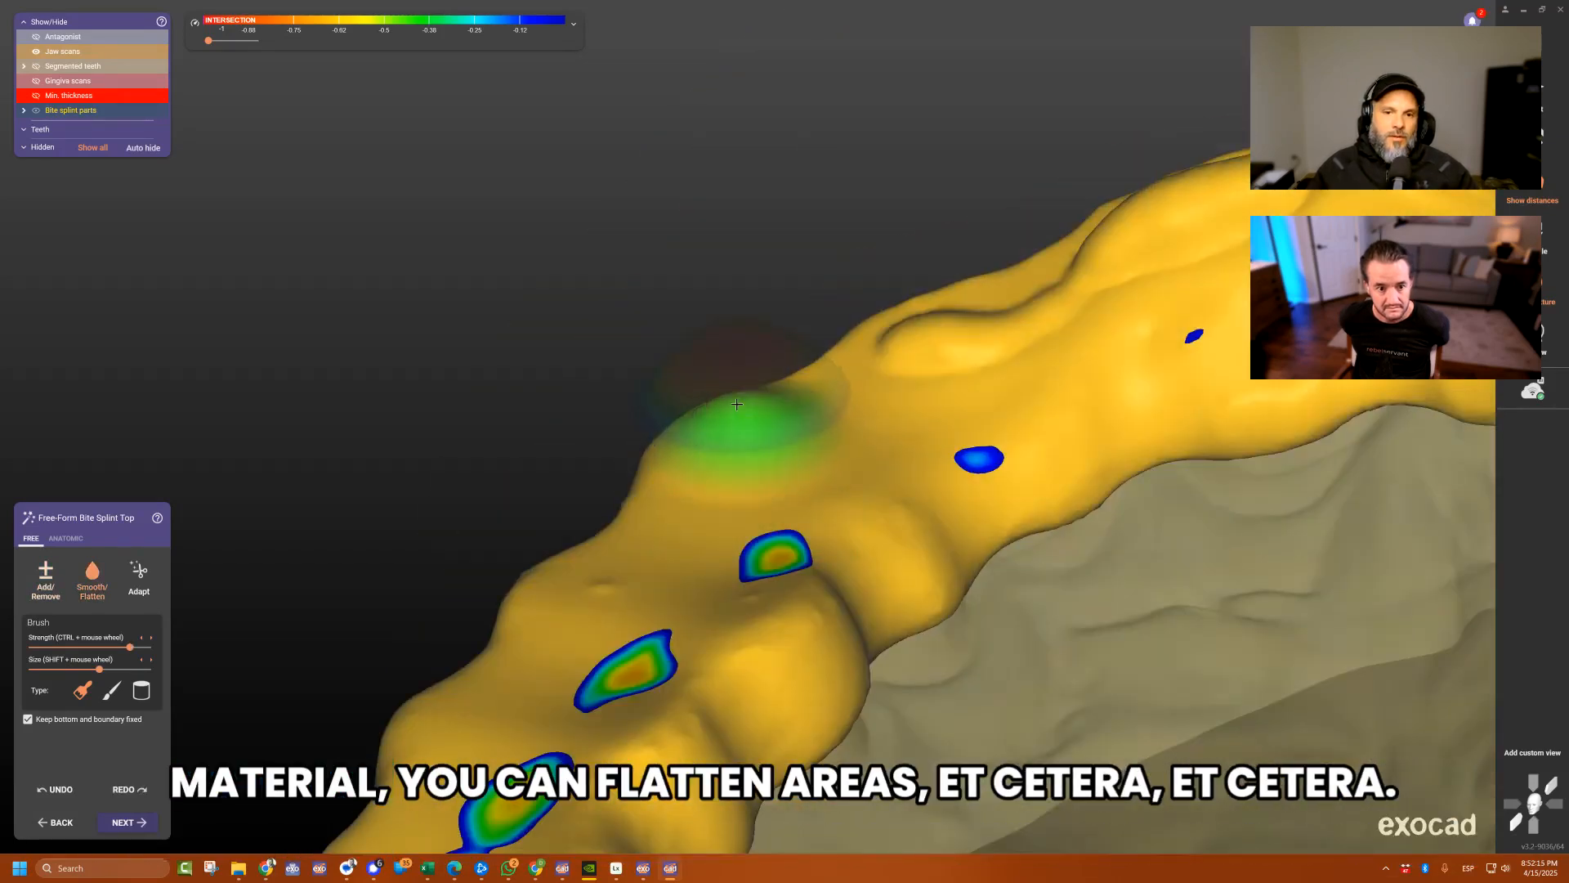
mouse_move(718, 428)
left_mouse_down()
mouse_move(1104, 281)
mouse_move(1196, 174)
left_mouse_up()
right_click_drag(1197, 174, 1222, 164)
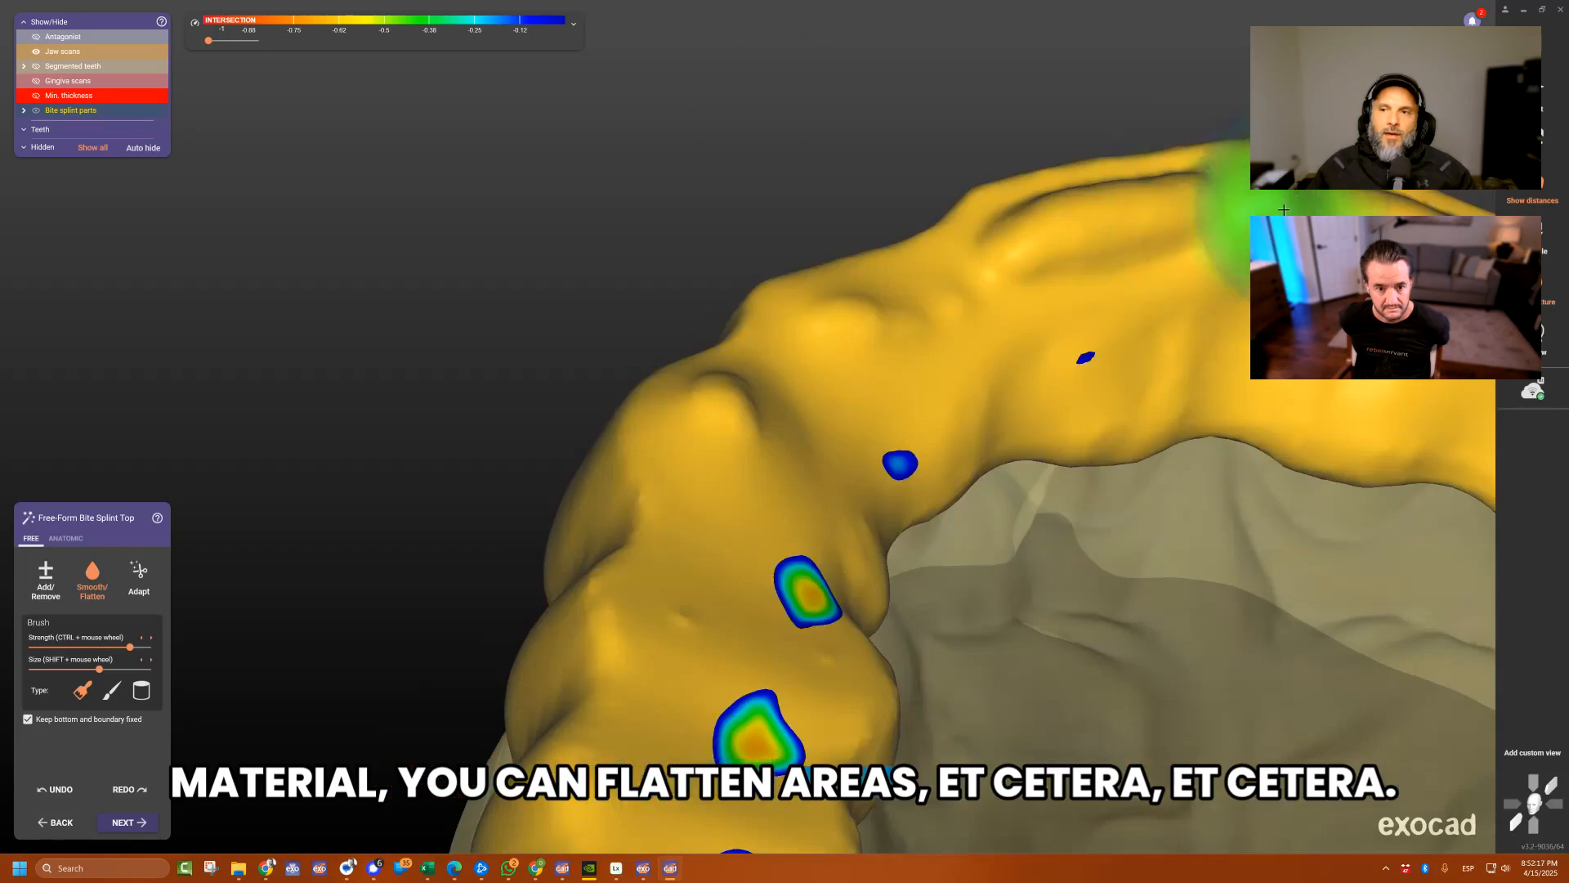
scroll(1044, 372, "down", 5)
right_click_drag(1049, 205, 1140, 198)
scroll(1044, 364, "up", 3)
scroll(720, 327, "down", 4)
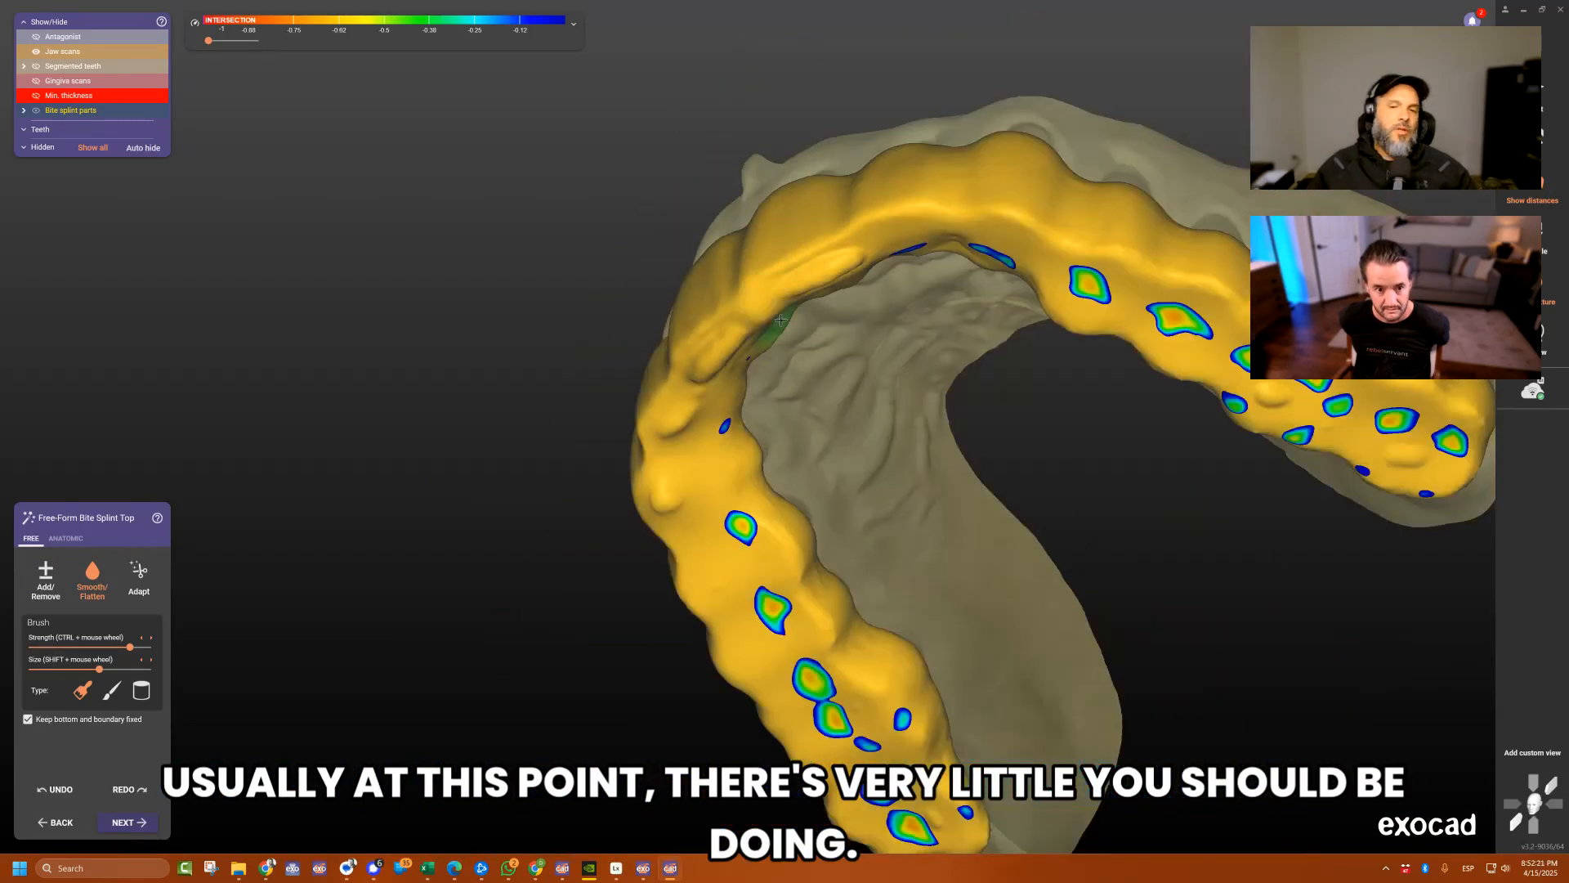
Finish free-forming the splint top and merge the splint, turning the merged part to inspect it.
right_click_drag(564, 409, 526, 614)
key("Return")
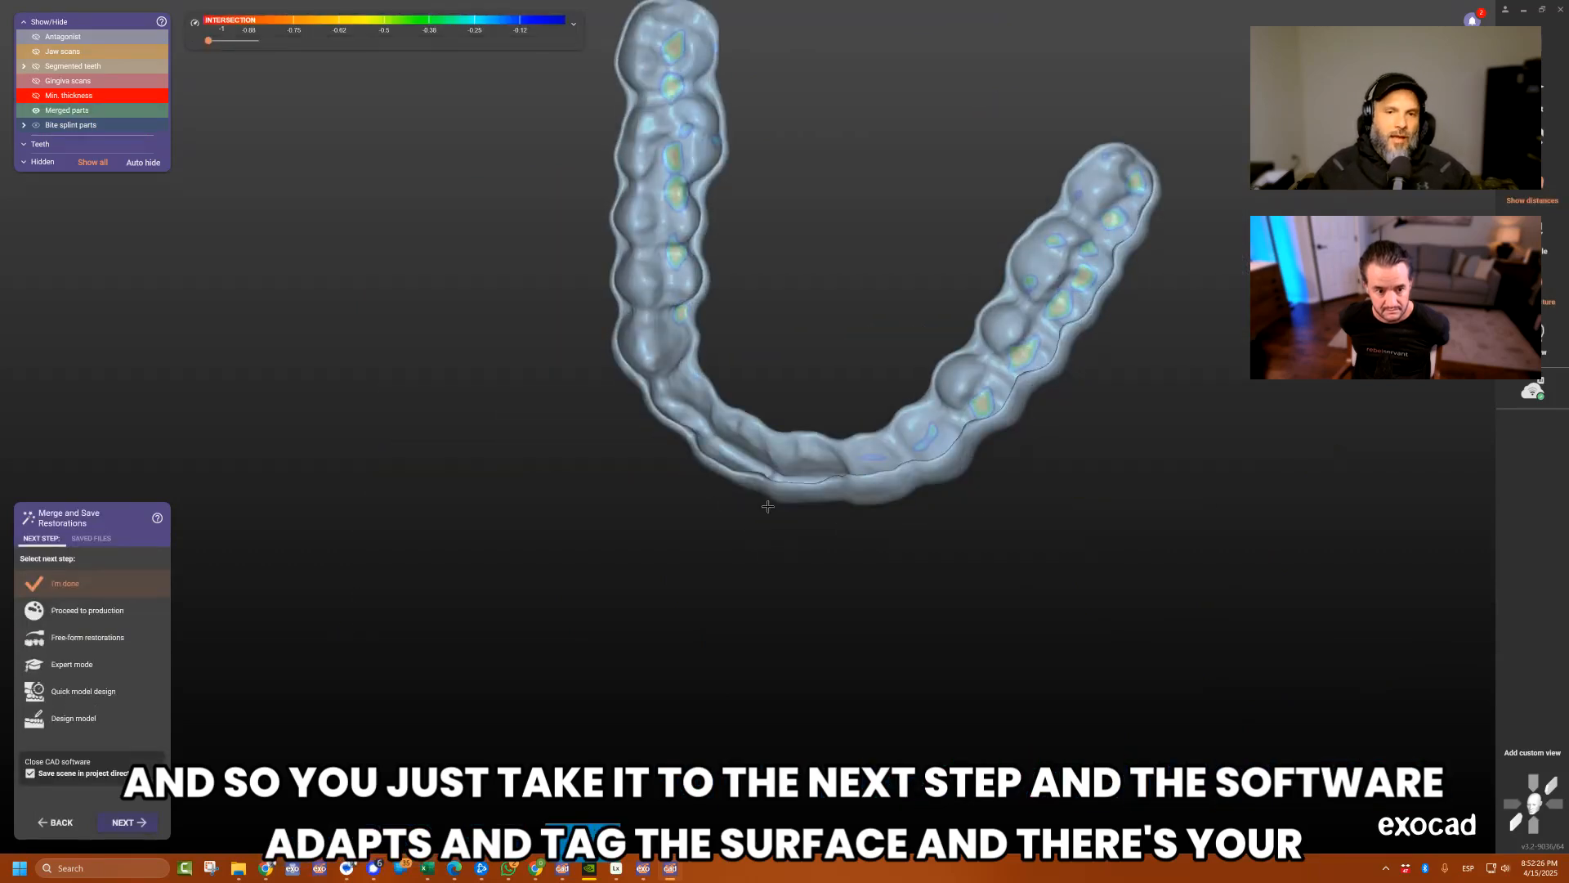
right_click_drag(767, 507, 786, 394)
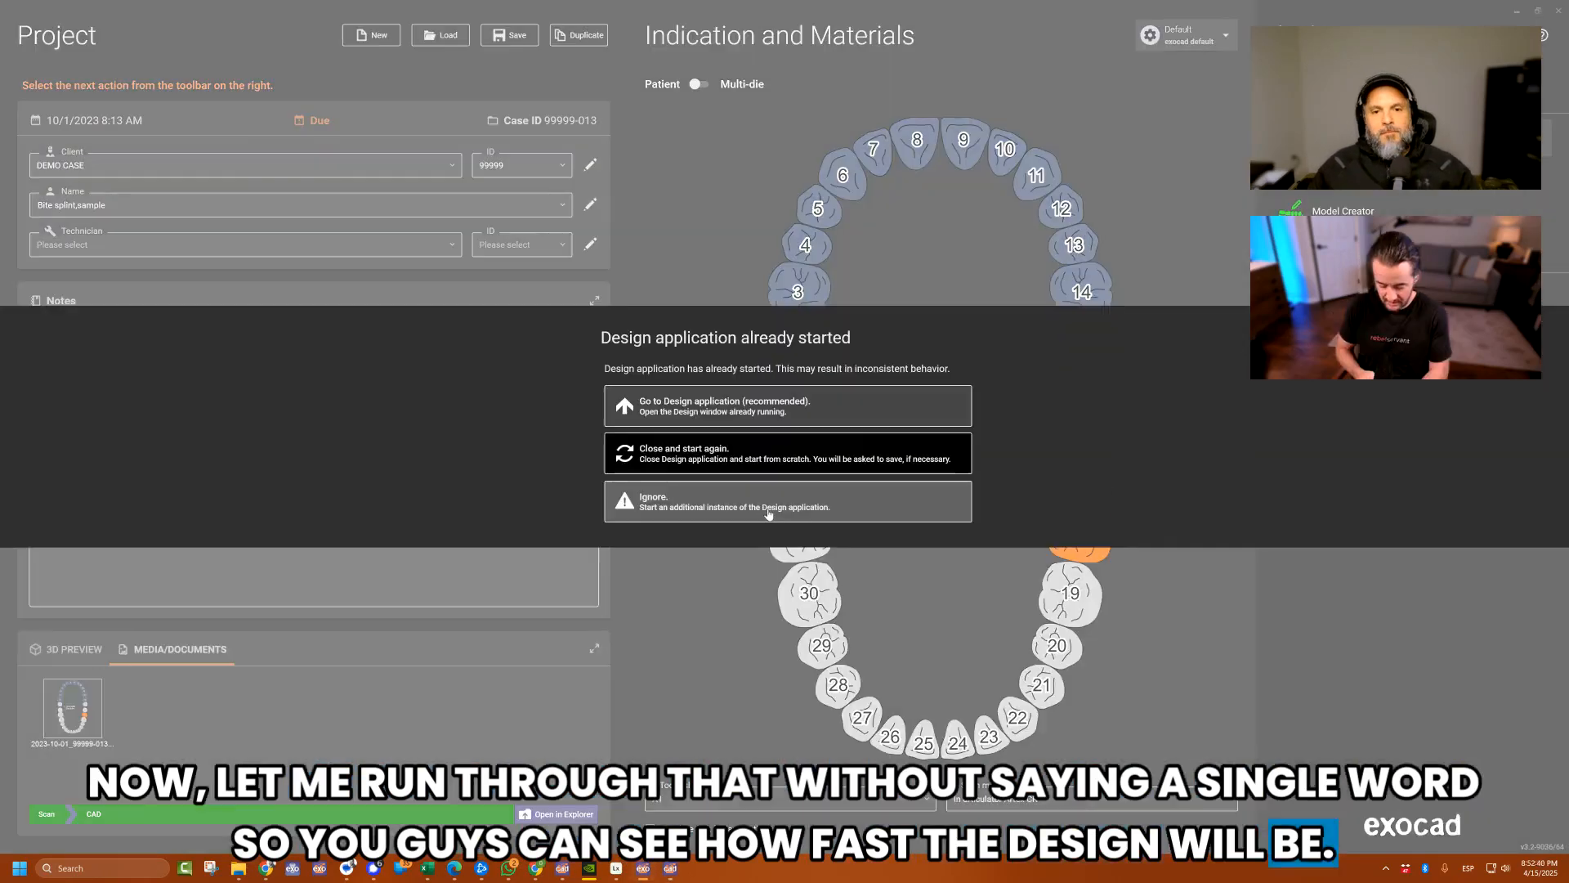
Start an additional design instance and flatten the new splint's posterior area with a desired impression depth of 0.4 mm.
left_click(768, 513)
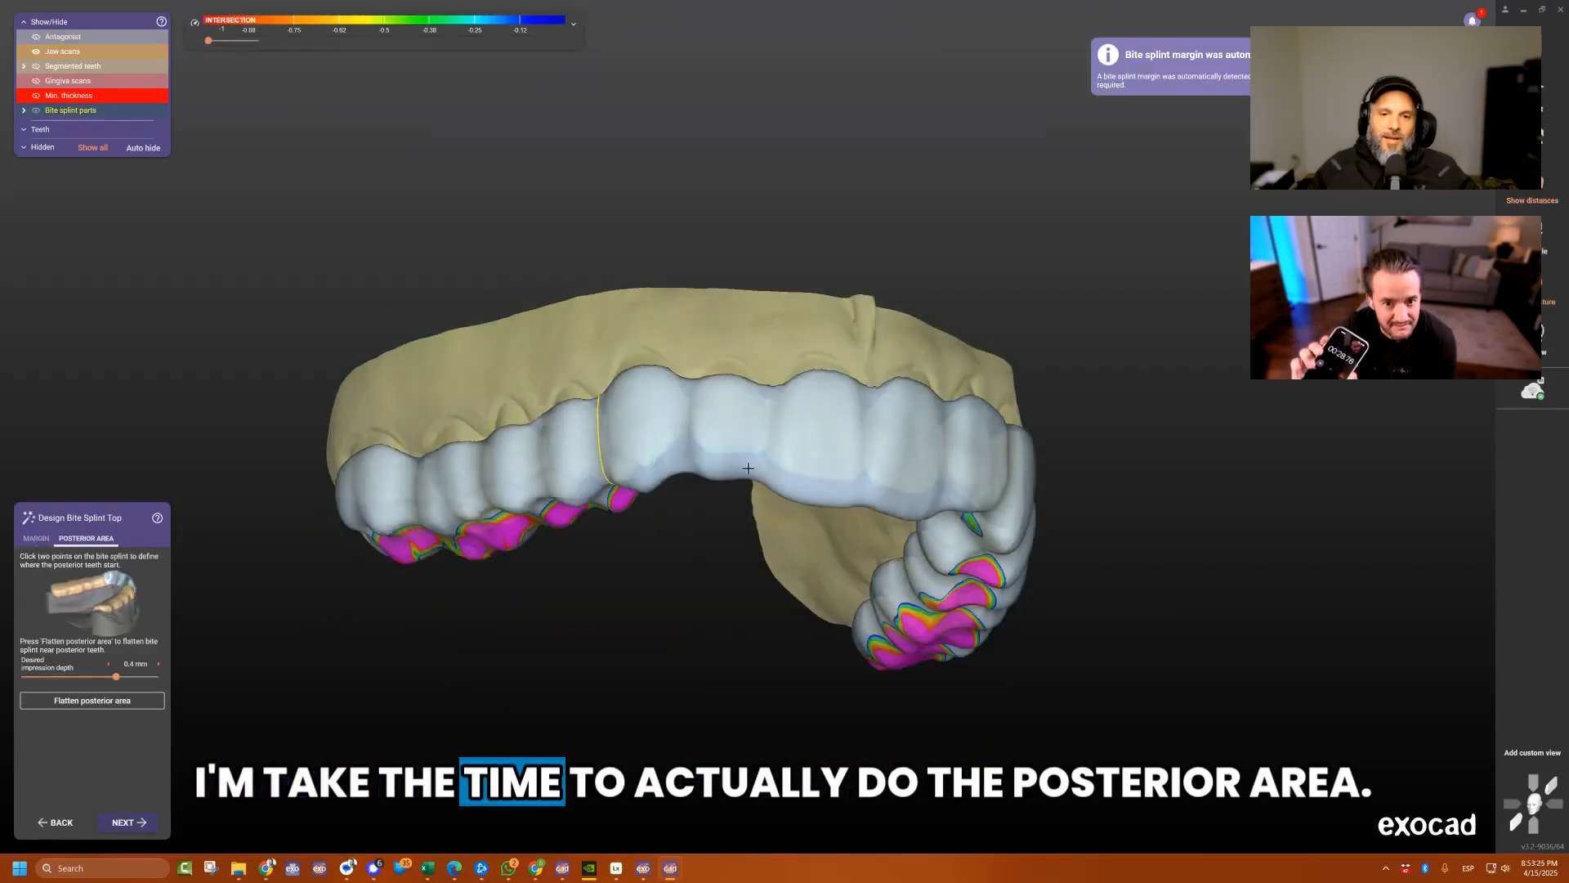
right_click_drag(601, 442, 830, 502)
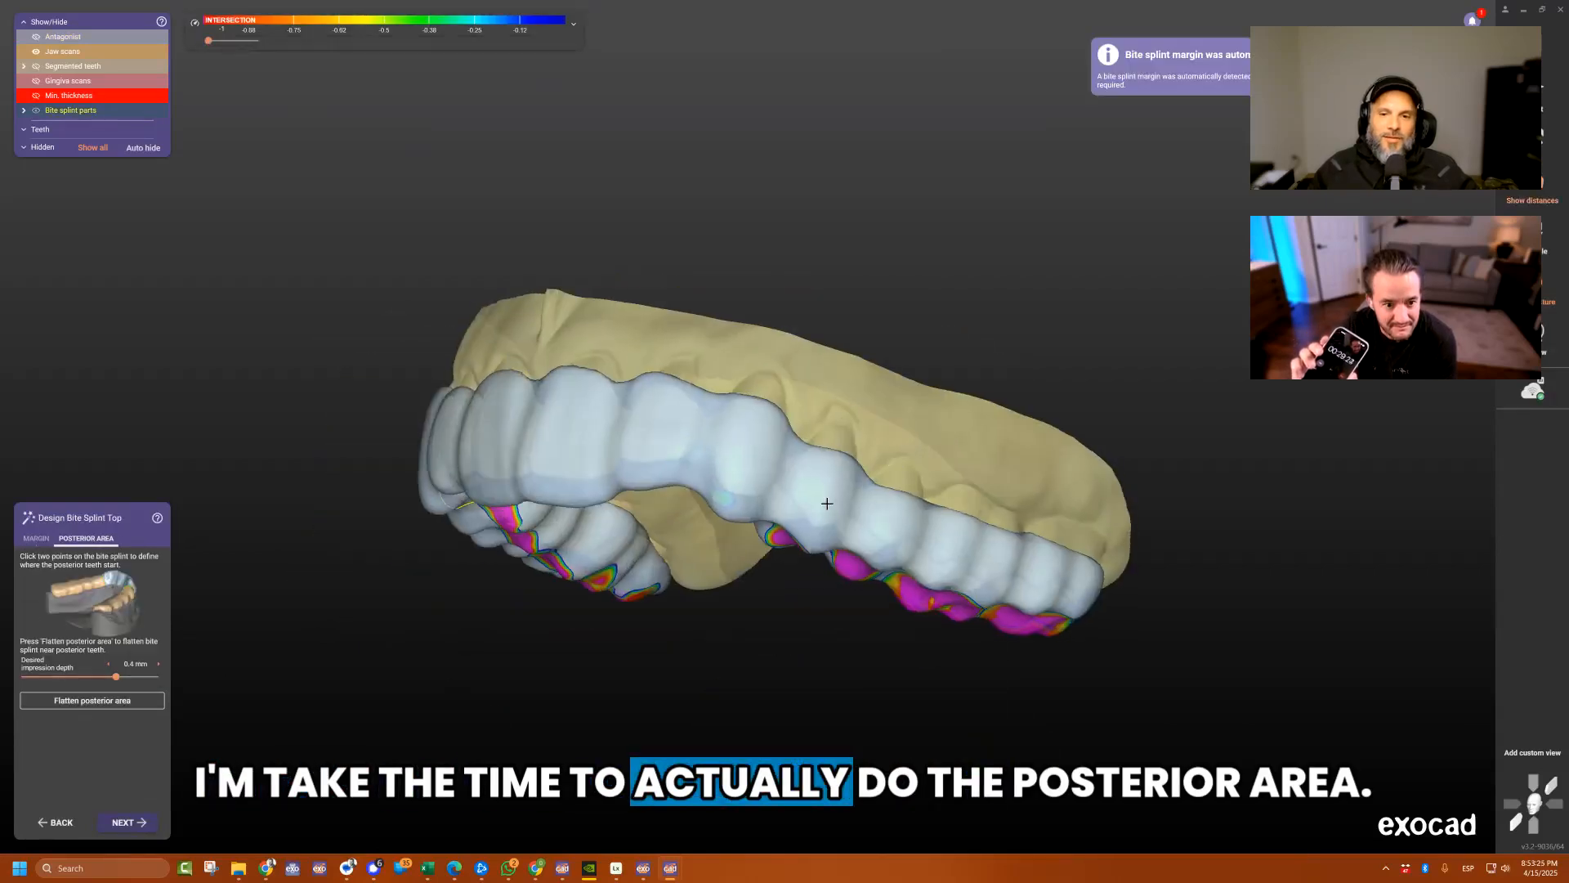
left_click(98, 704)
key("space")
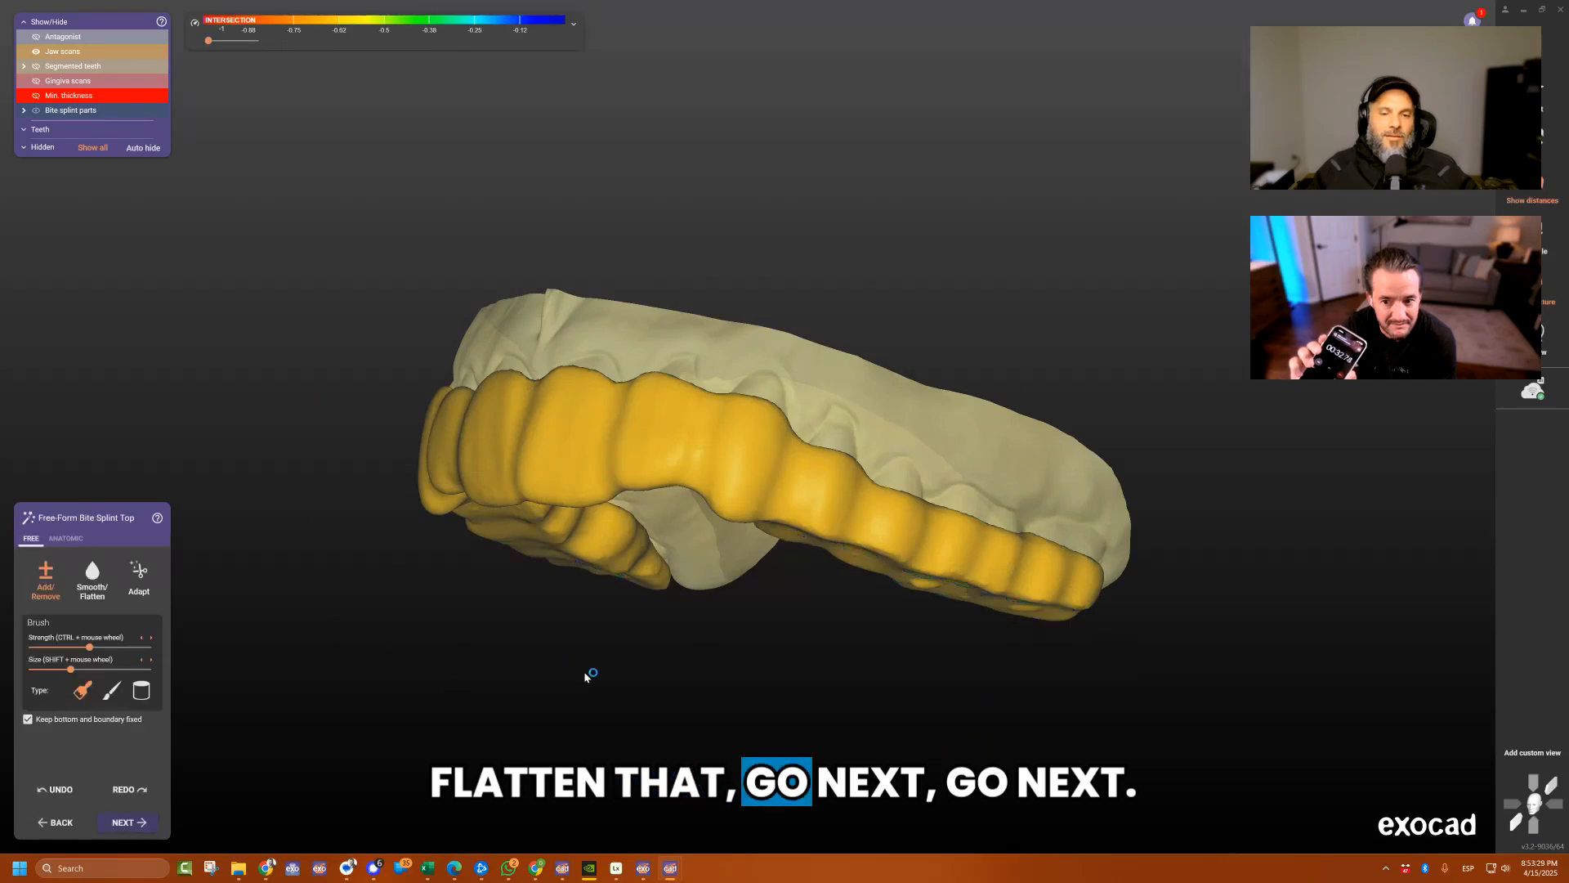
Merge the splint without extra shaping and continue to Free-form restorations with the attachment tools.
key("space")
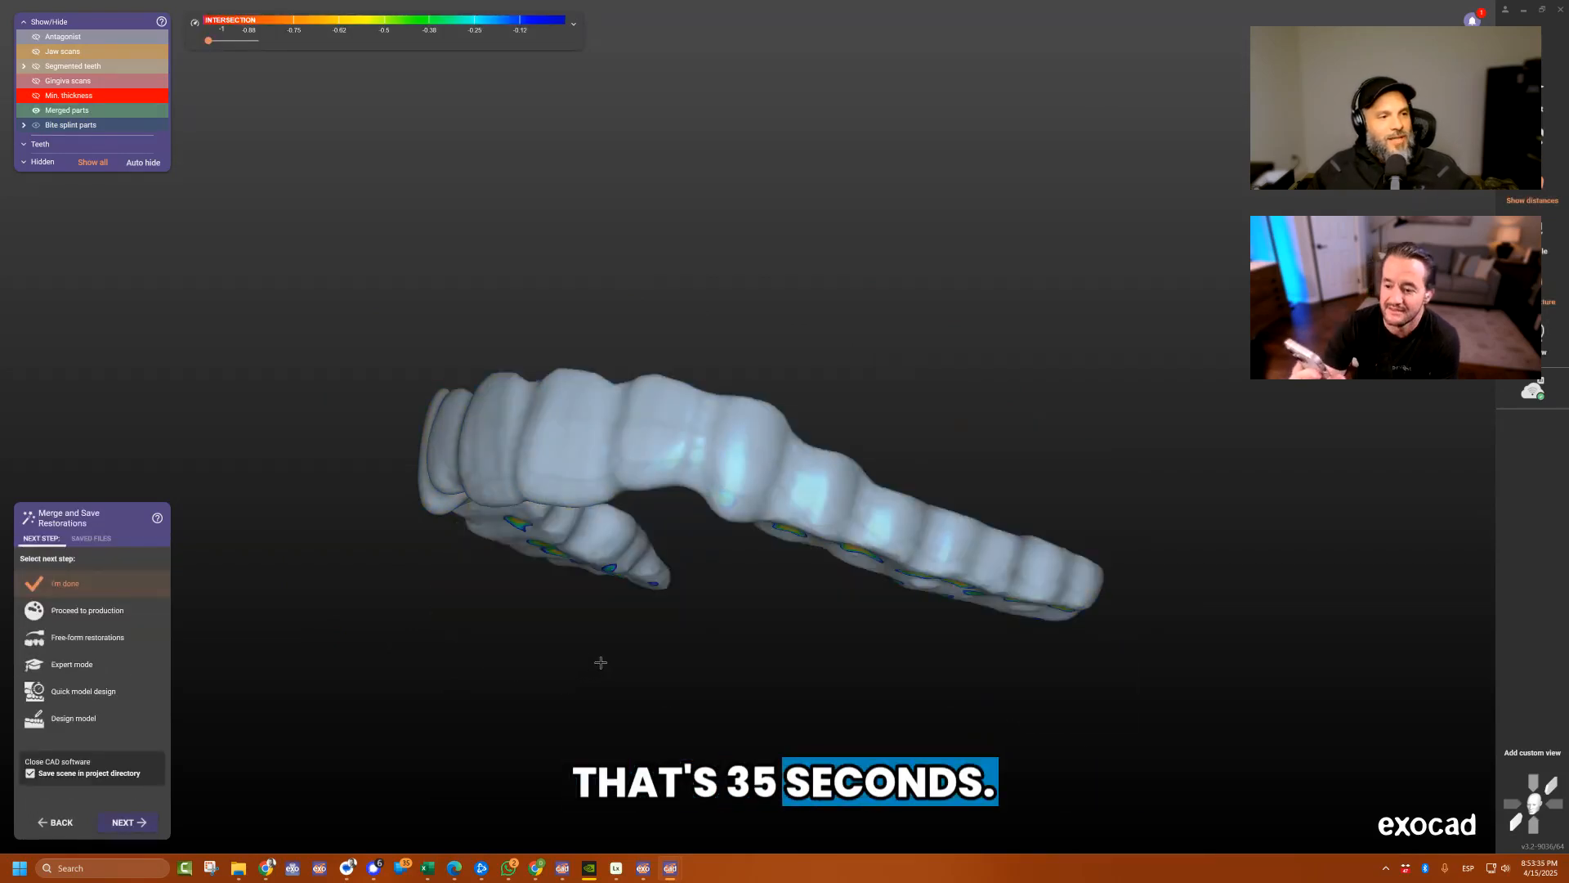
right_click_drag(570, 654, 761, 518)
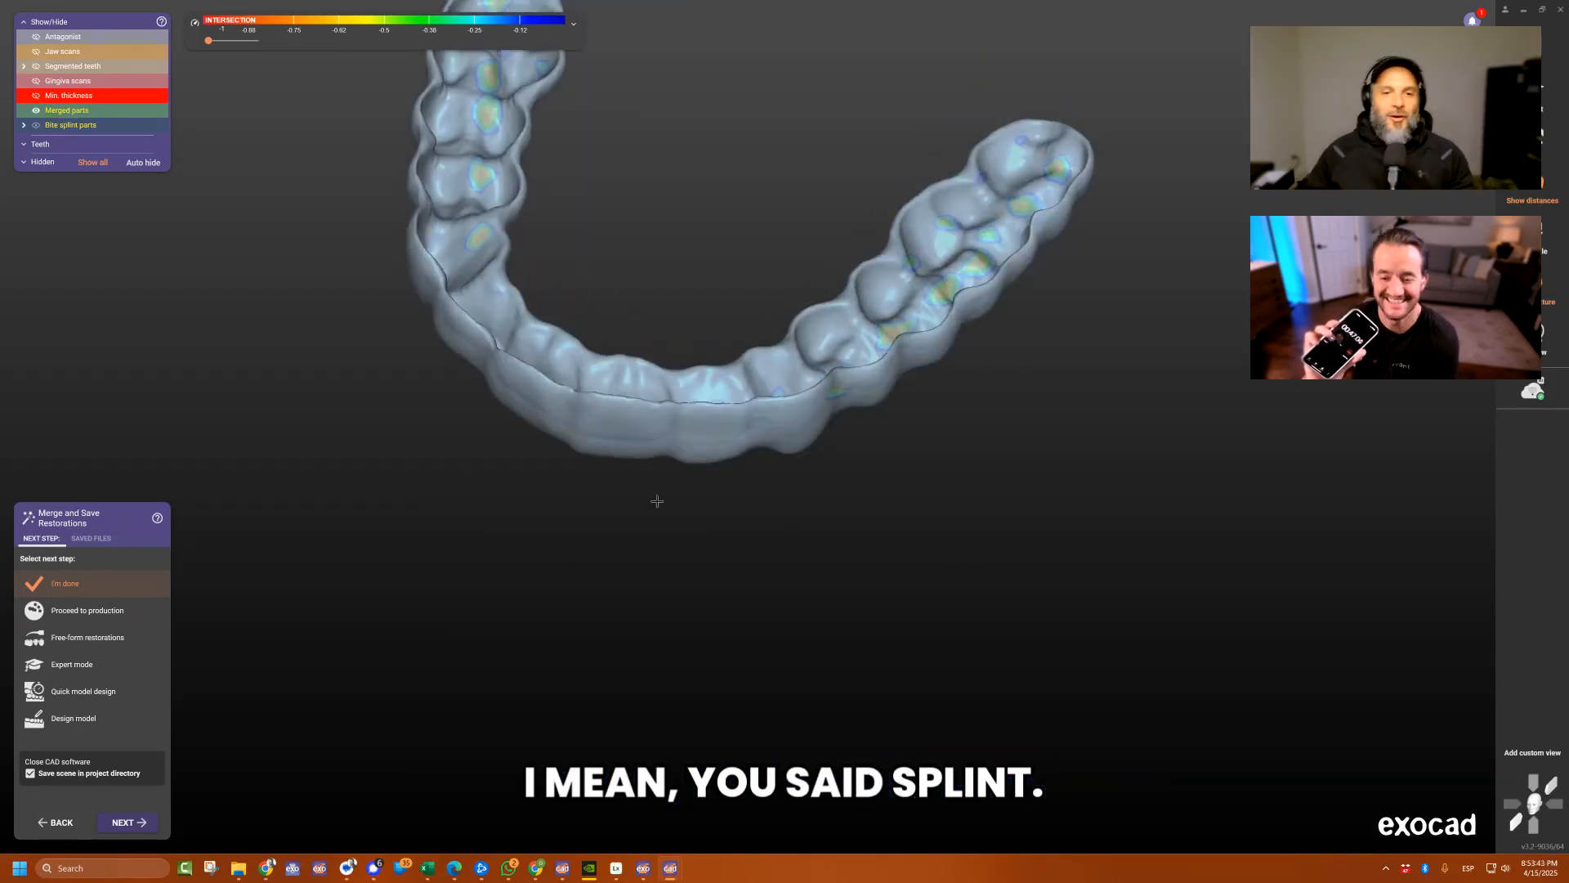
left_click(88, 638)
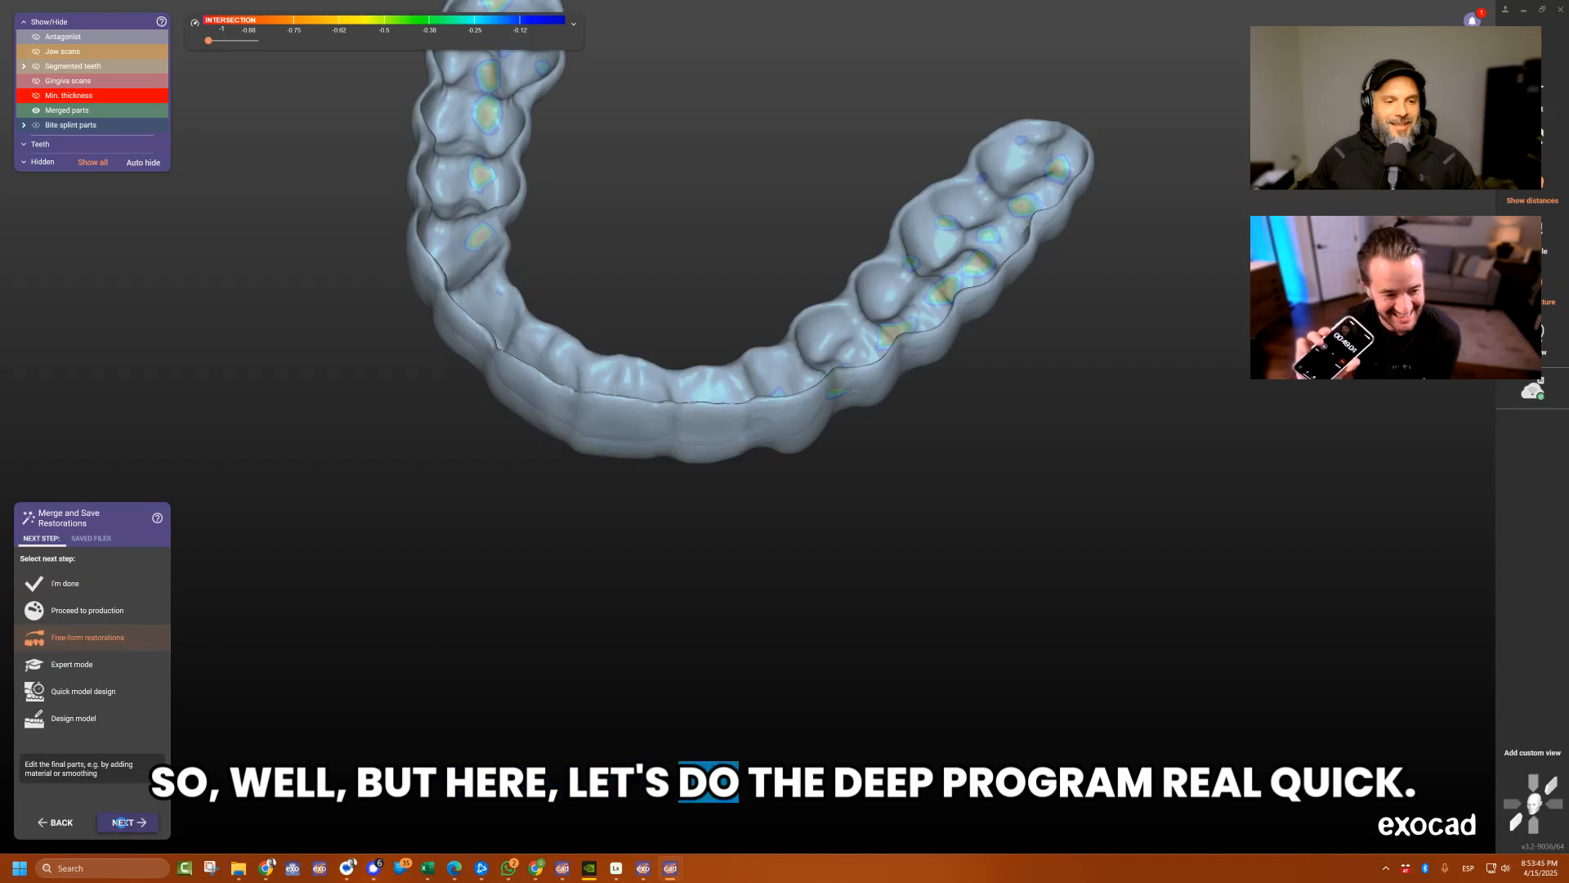
left_click(121, 822)
left_click(119, 537)
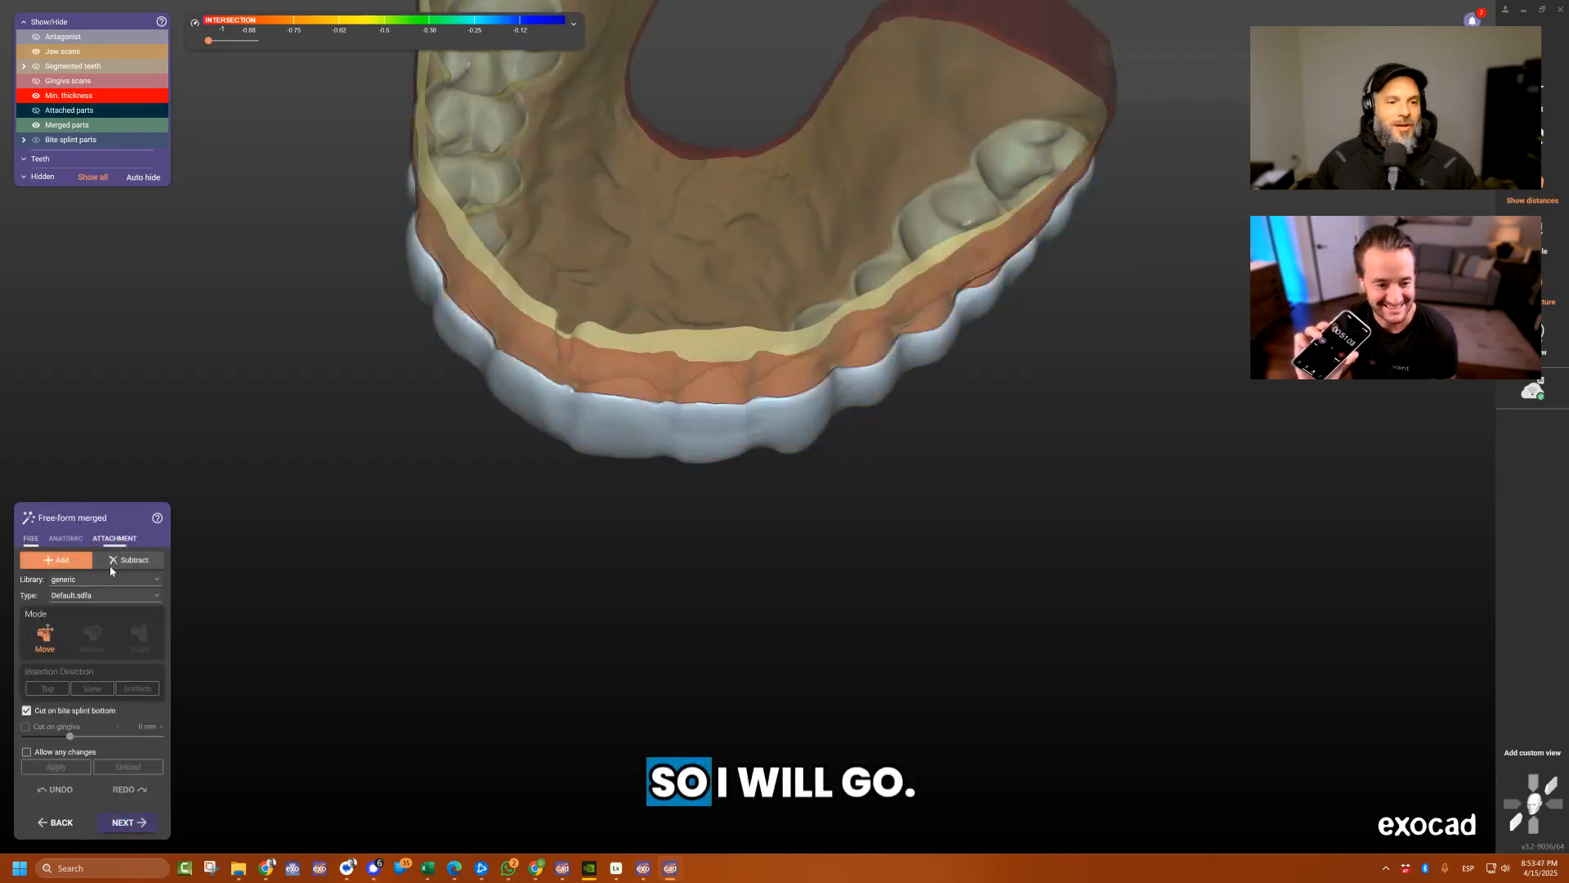
Choose the Parametric design (extrusion) attachment library and give the attachment a bar shape.
left_click(105, 578)
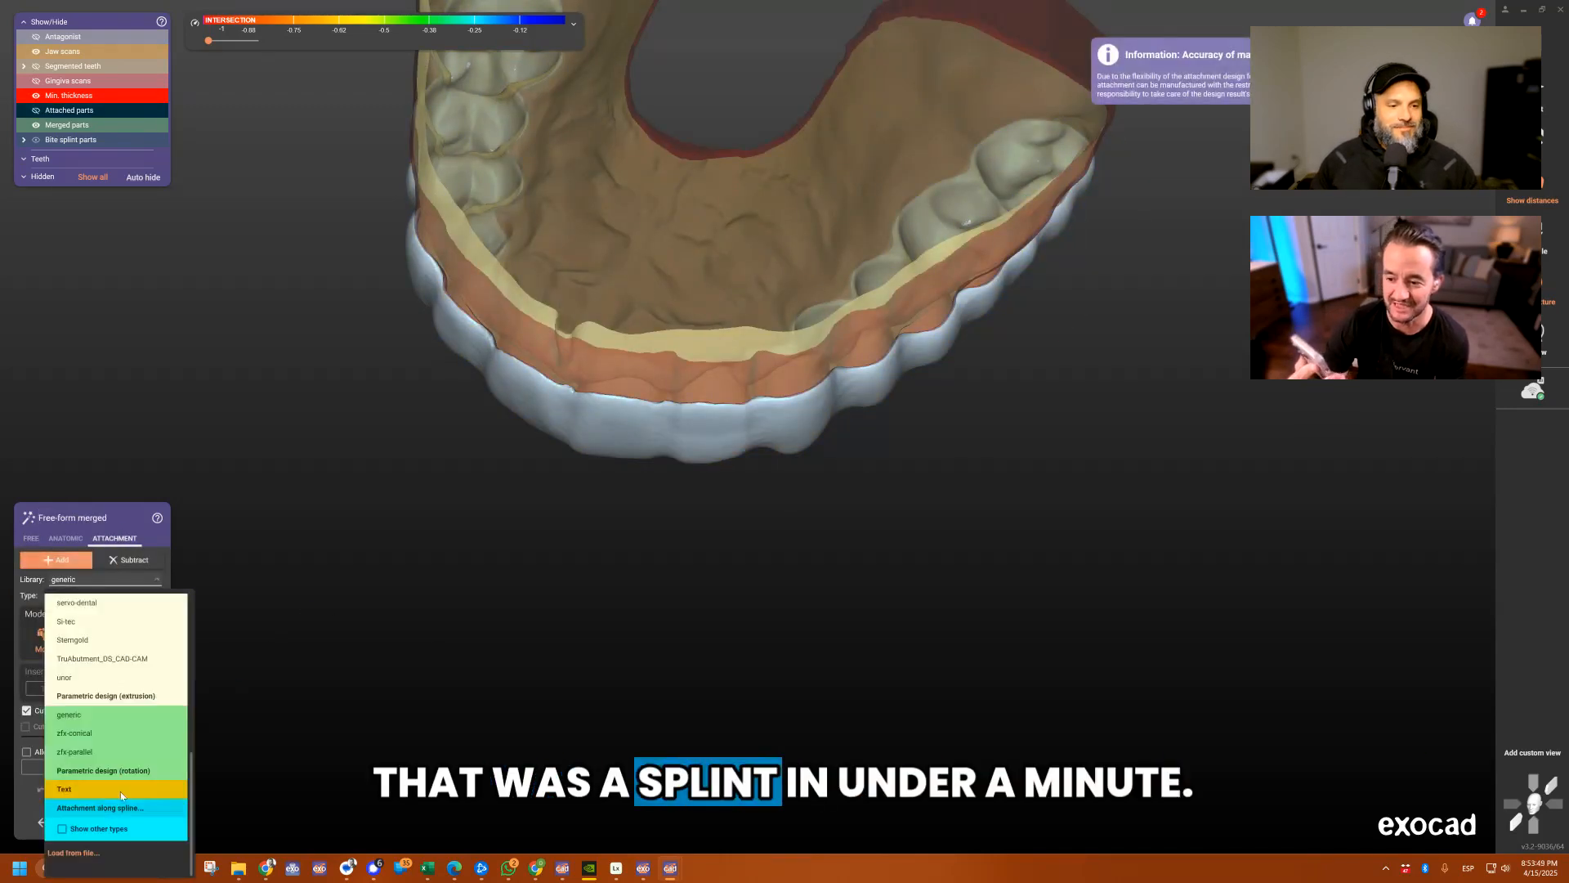
scroll(123, 699, "down", 3)
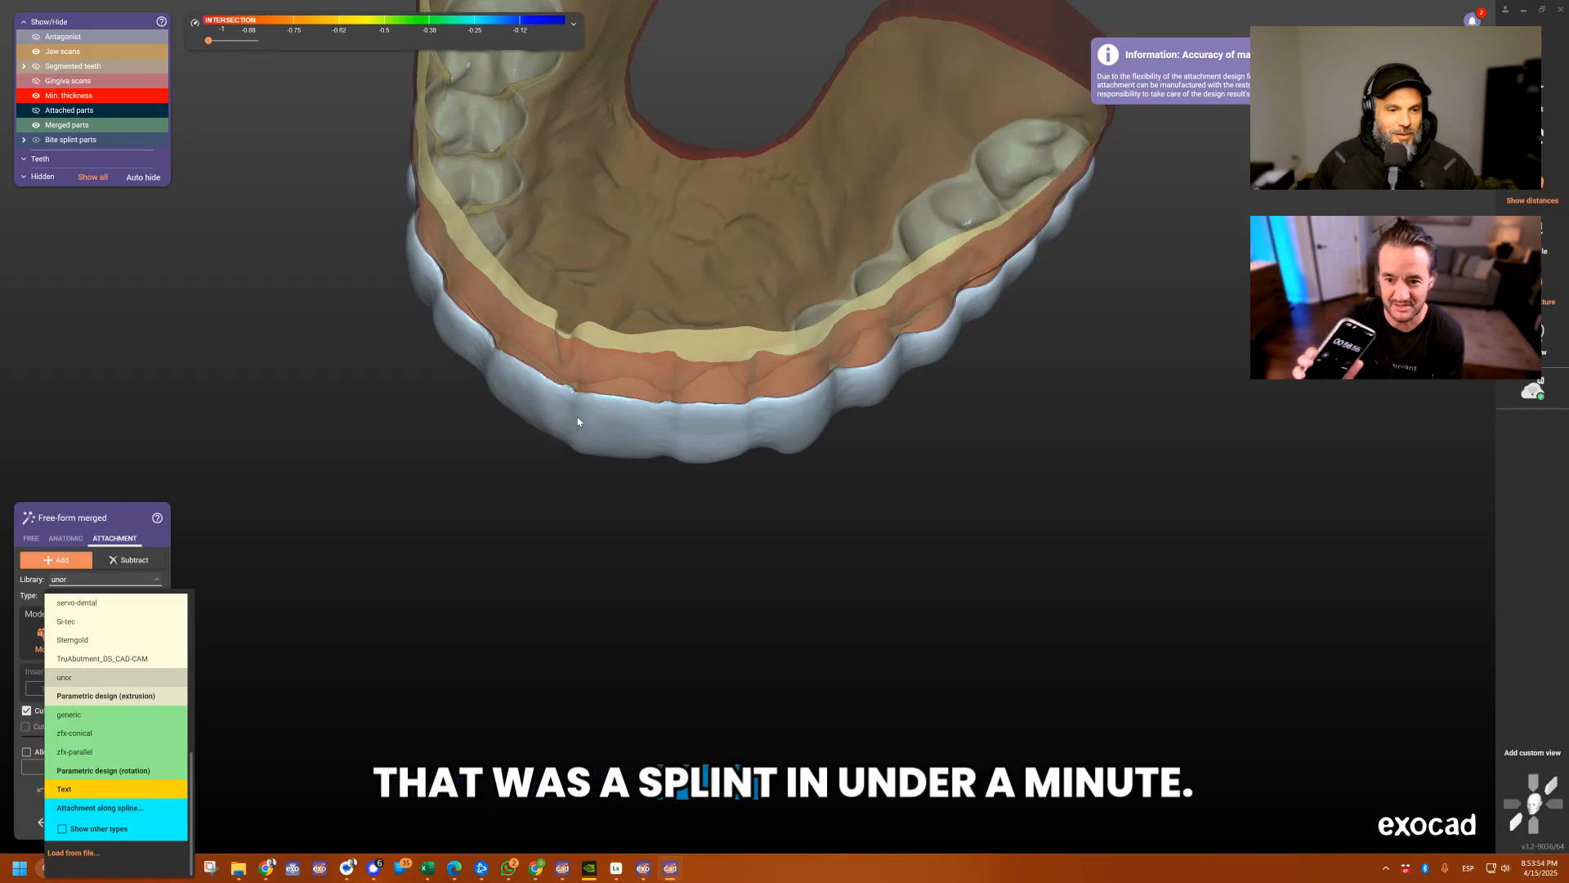
left_click(138, 695)
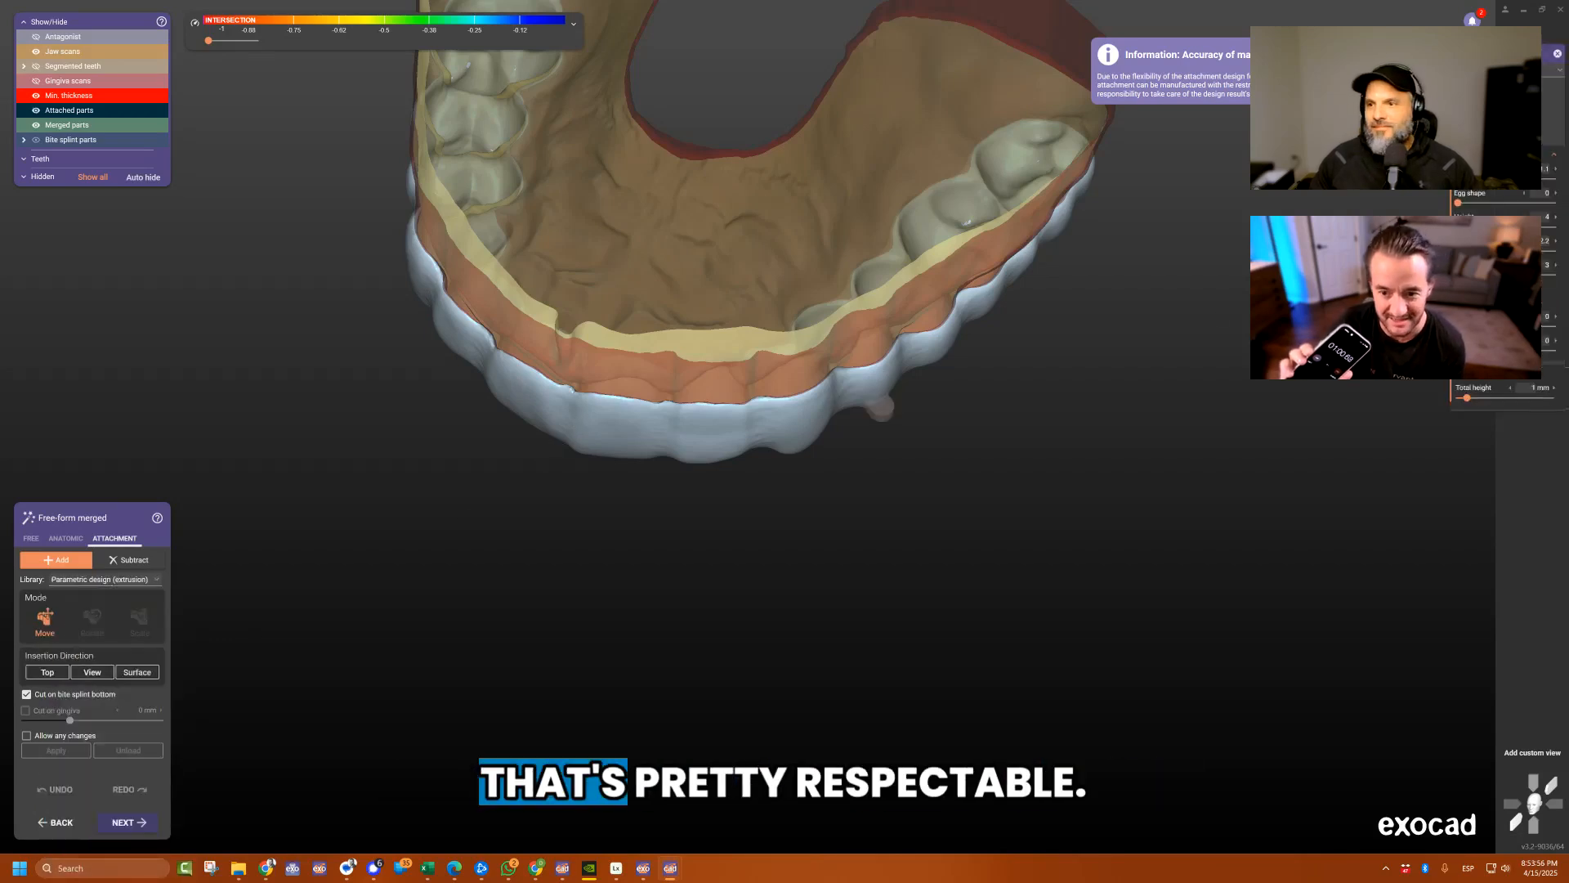
left_click(1505, 70)
left_click(1505, 189)
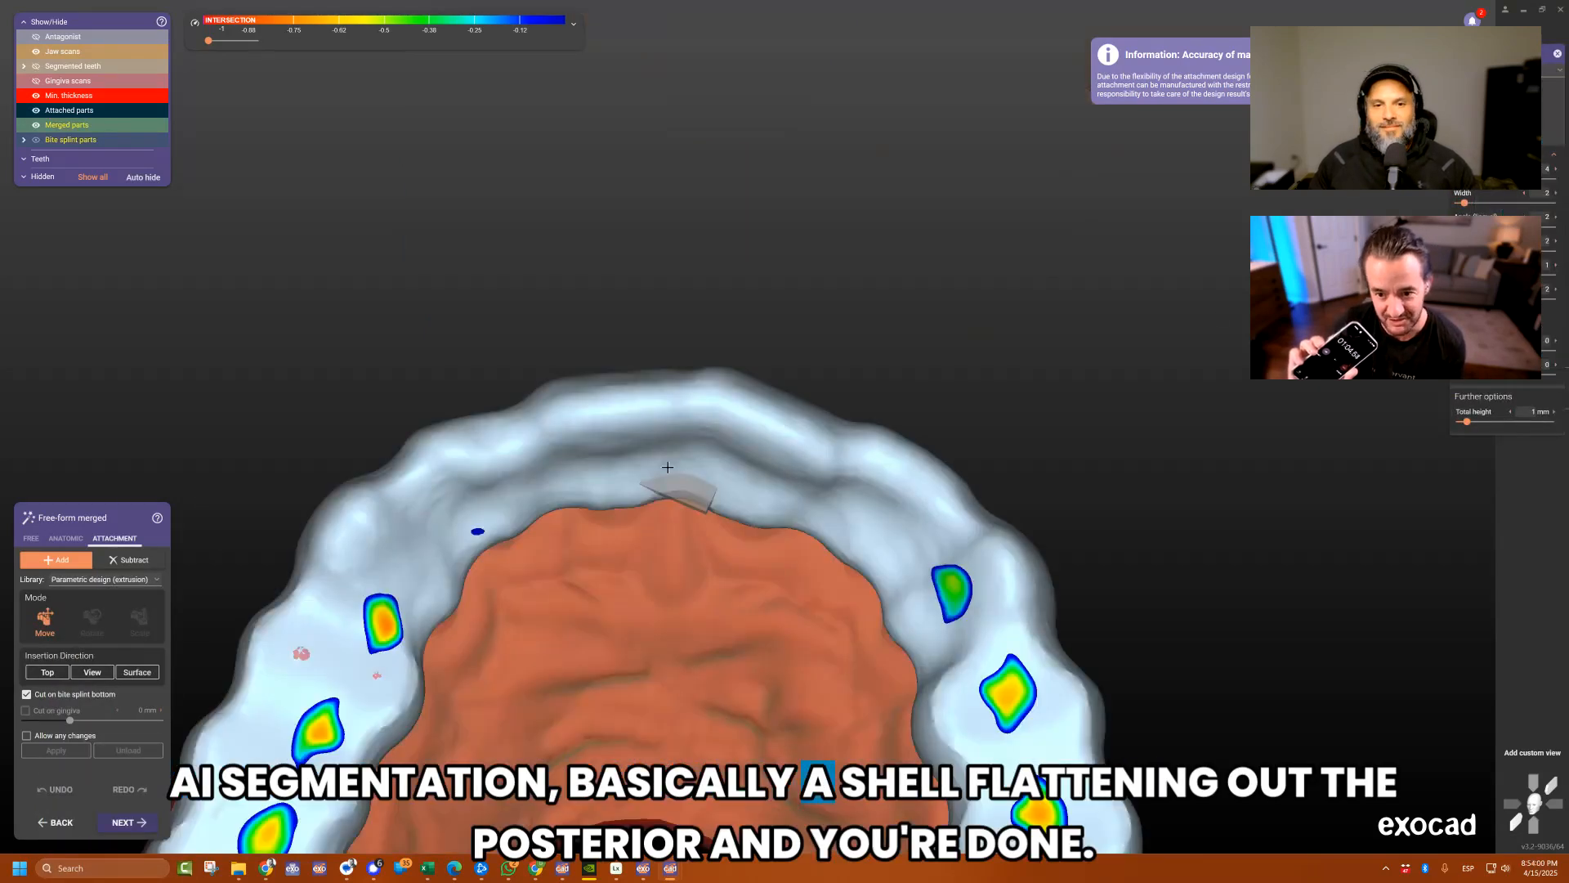
Place the bar attachment on the splint's lingual surface at the midline behind the central incisors and straighten it.
left_click(633, 488)
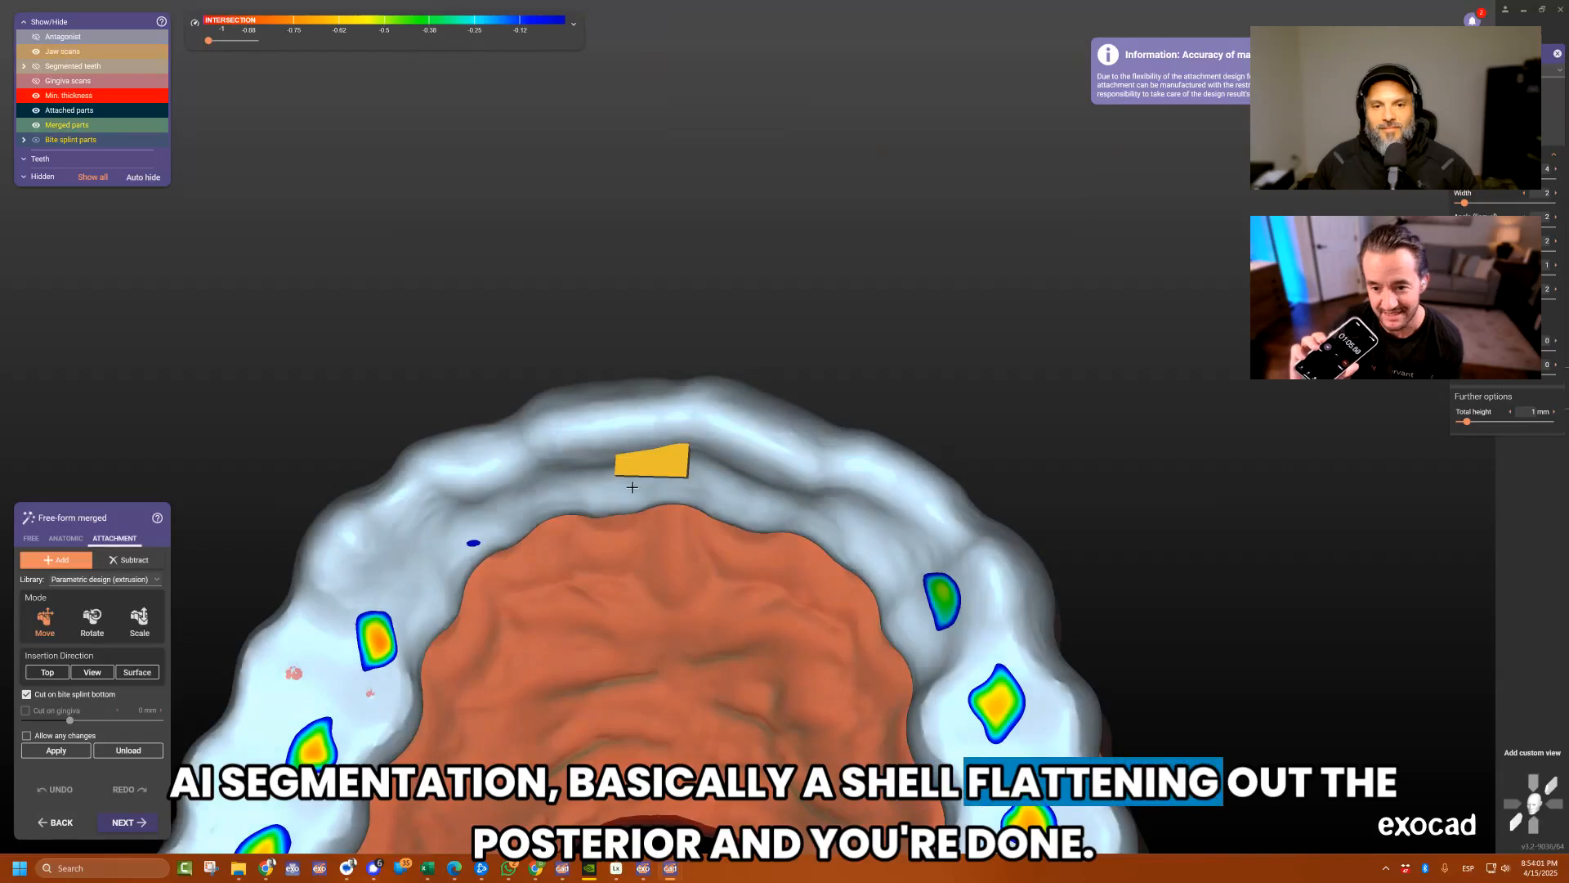
left_click_drag(634, 488, 695, 480)
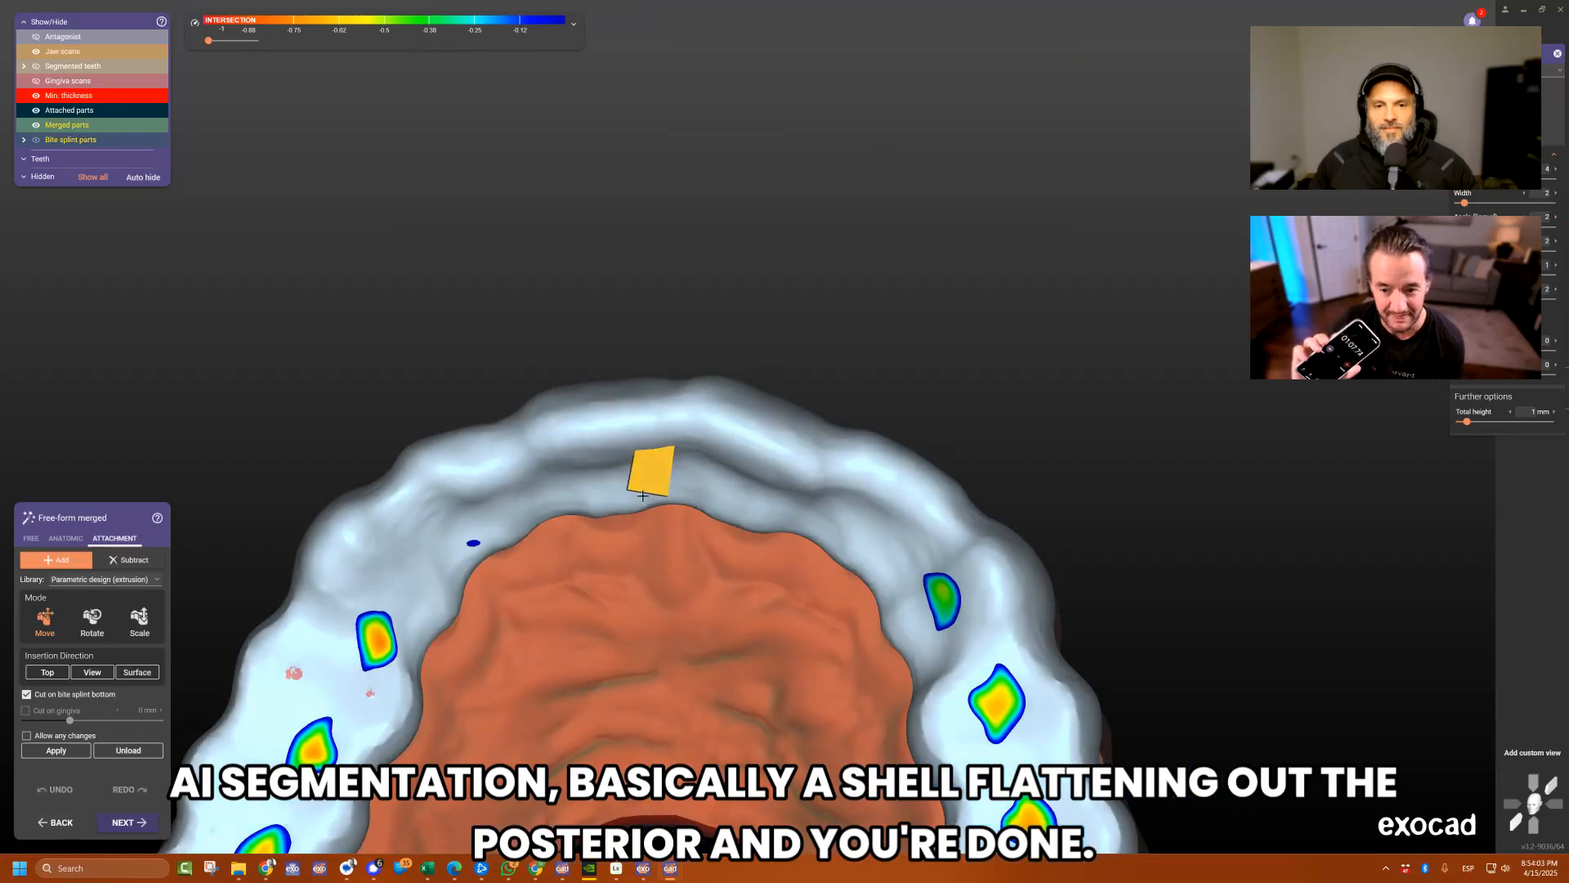
left_click_drag(656, 481, 674, 466)
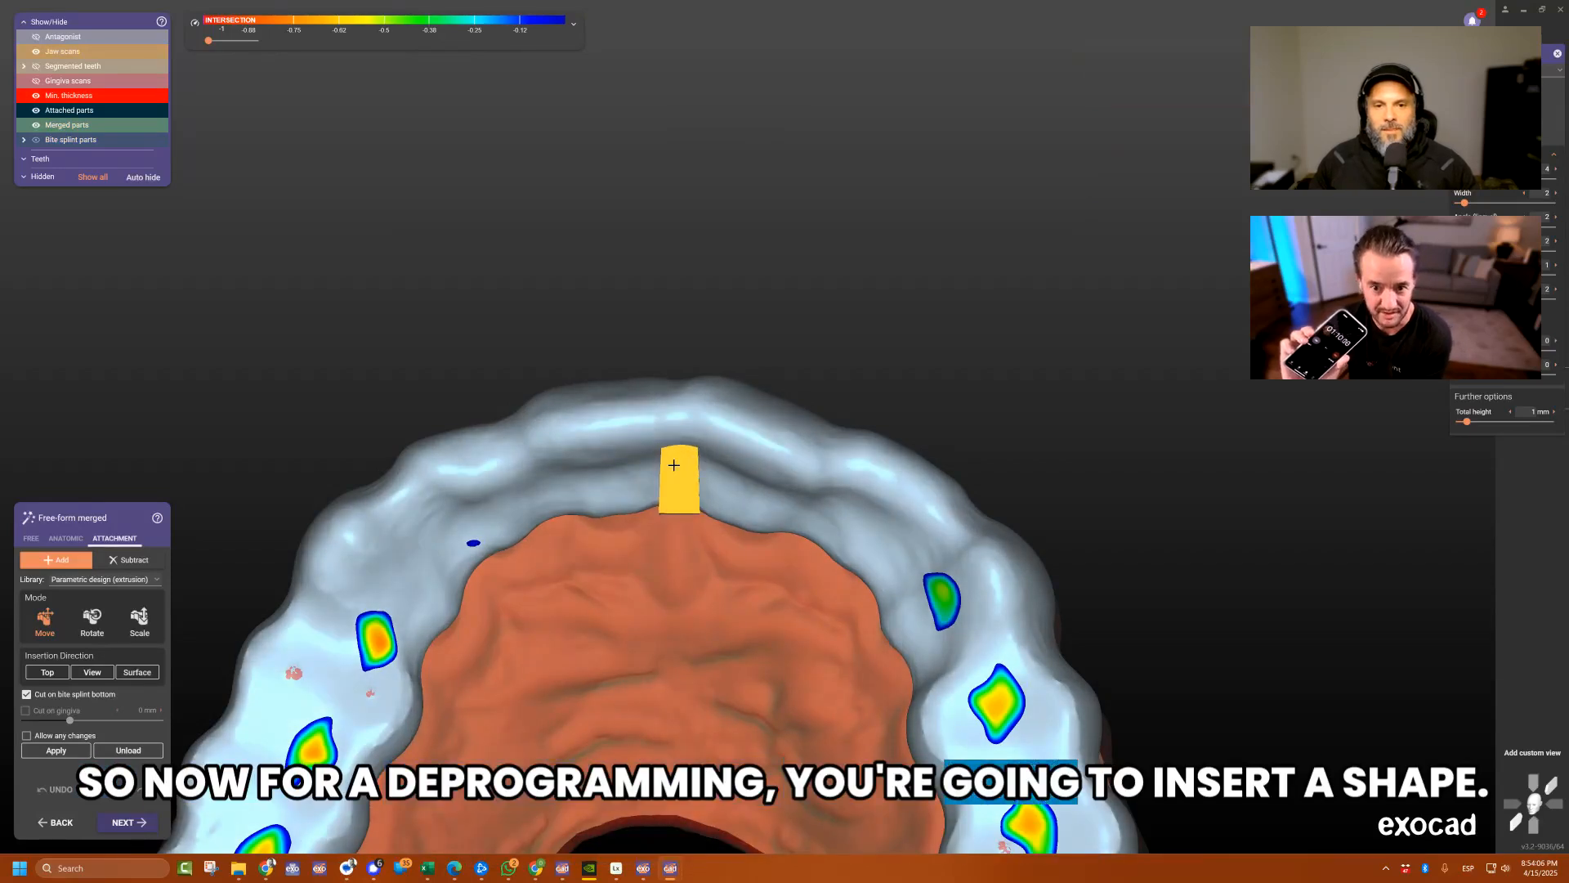
right_click_drag(673, 465, 675, 327)
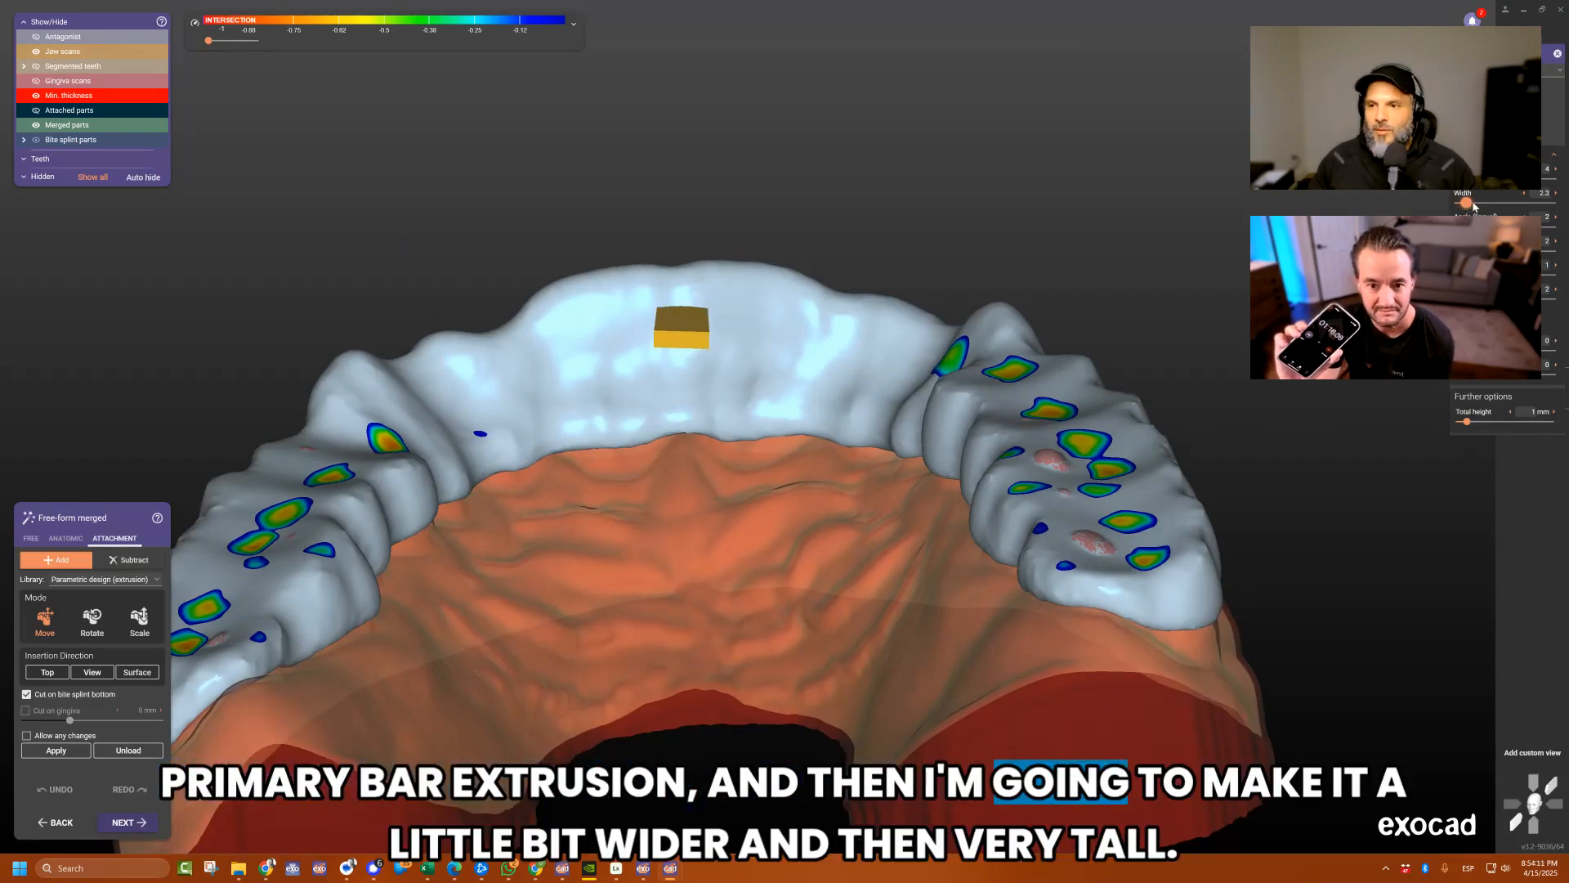
Widen the bar attachment and set its total height to 5.22 mm.
left_click_drag(1477, 179, 1483, 179)
left_click_drag(1468, 422, 1552, 422)
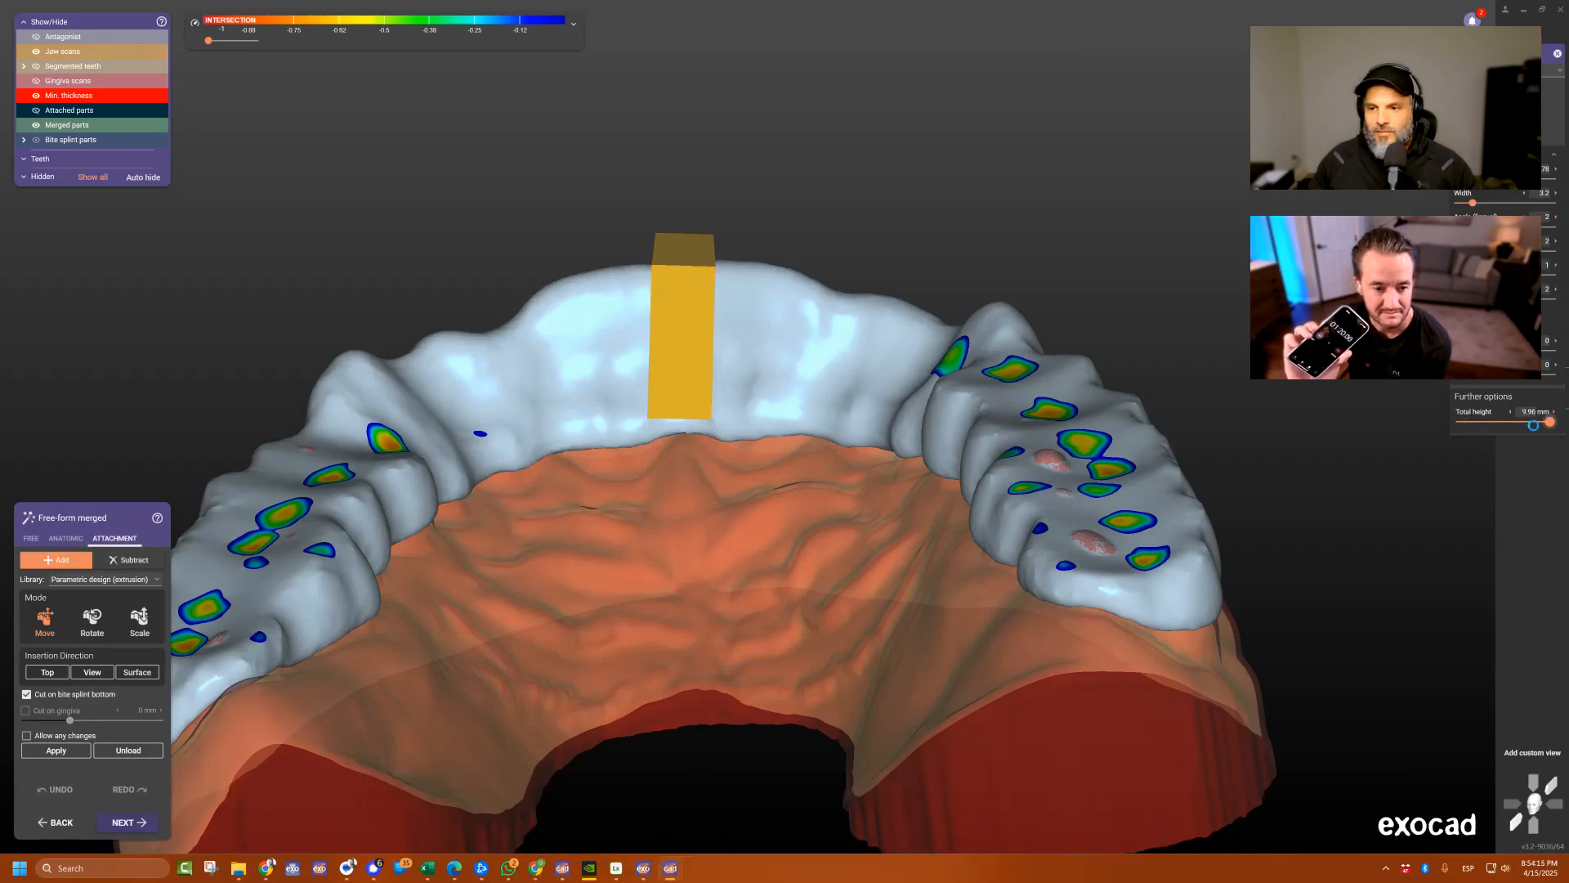
left_click_drag(1533, 425, 1507, 421)
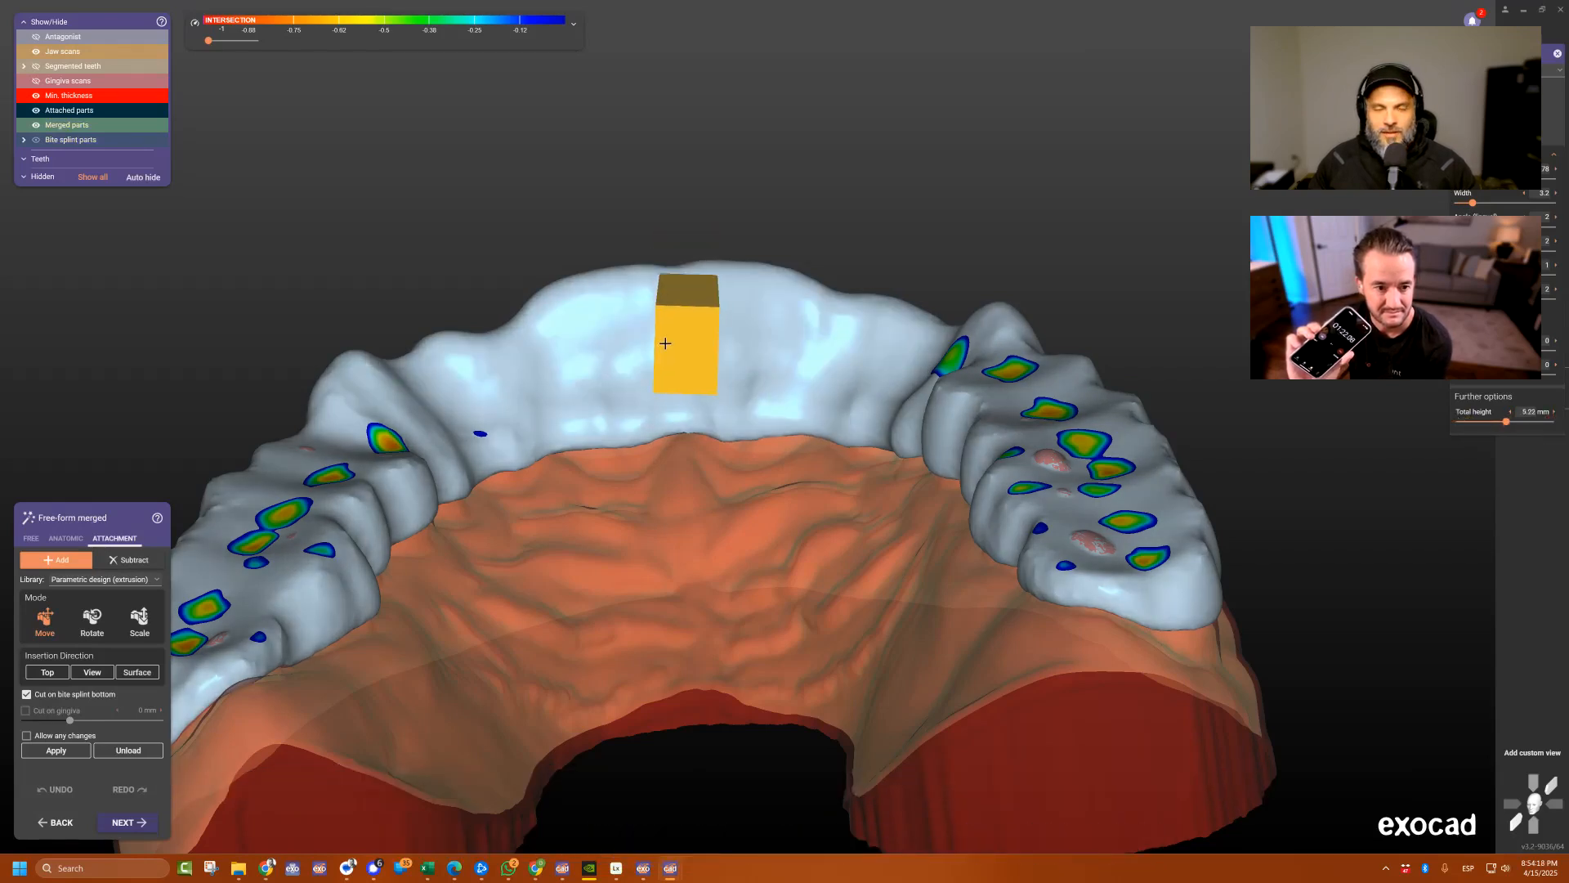
Check the bar's position against the displayed antagonist with the splint made transparent, and apply the attachment.
key("a")
right_click_drag(665, 343, 635, 494)
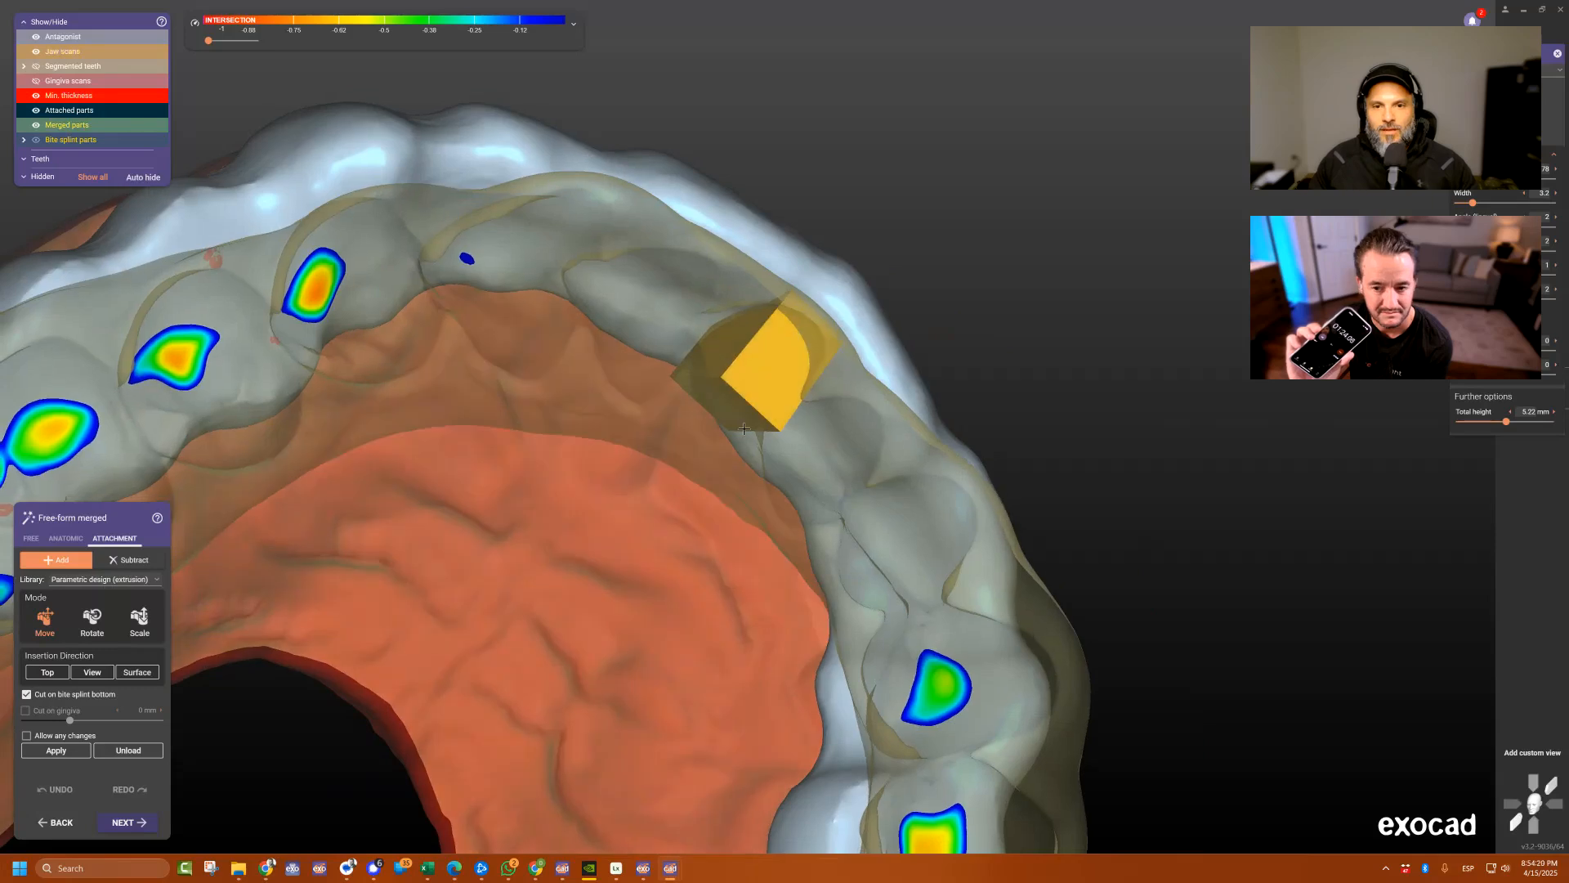
right_click_drag(744, 428, 746, 438)
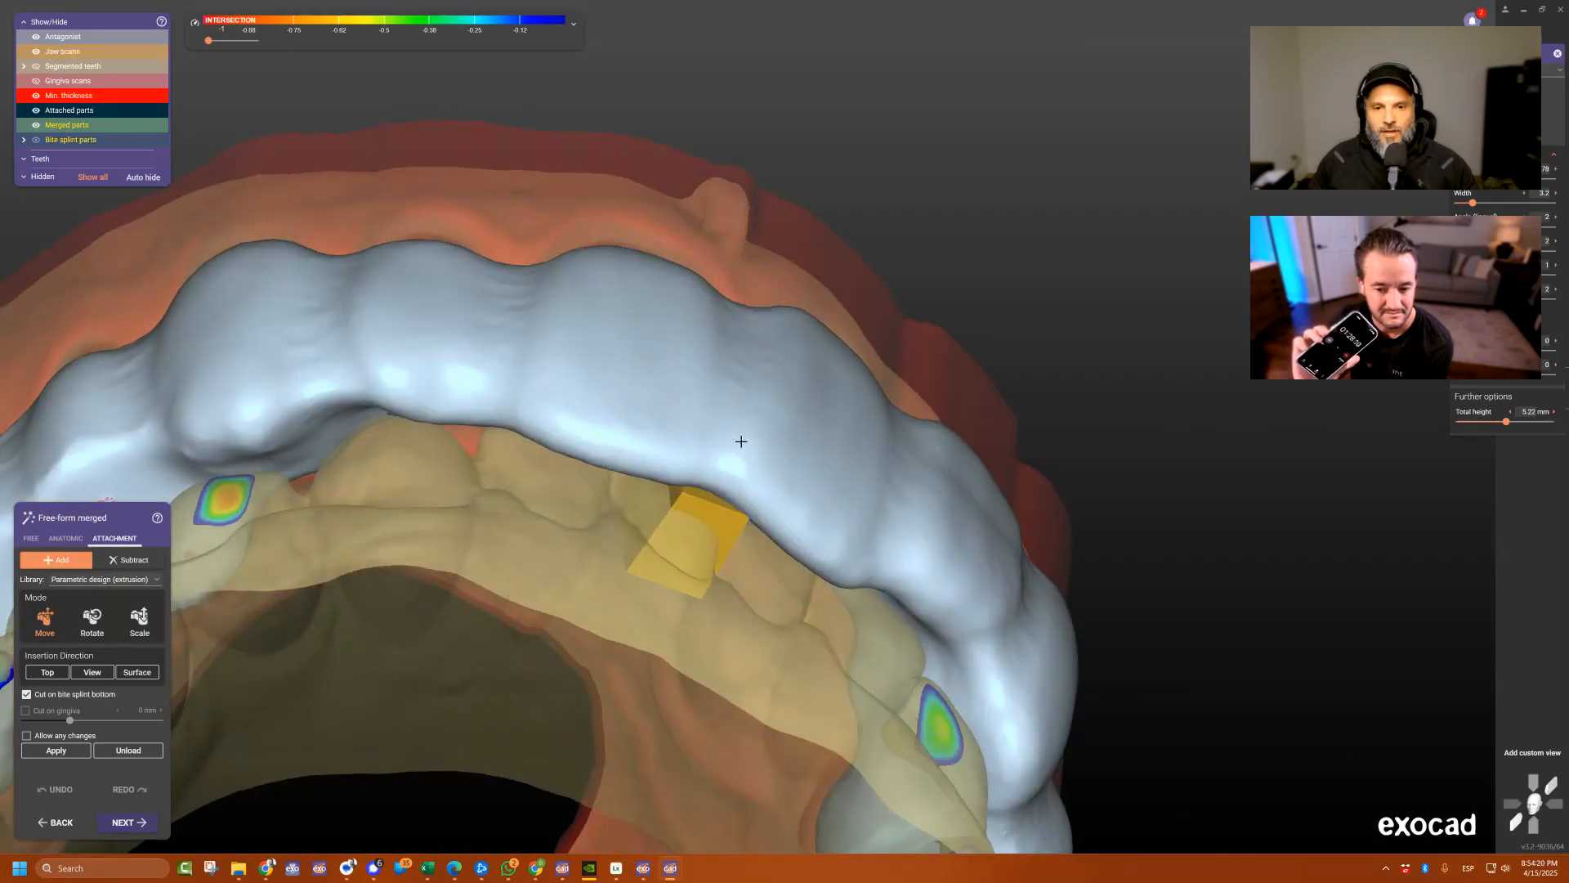
middle_click(741, 441, "shift")
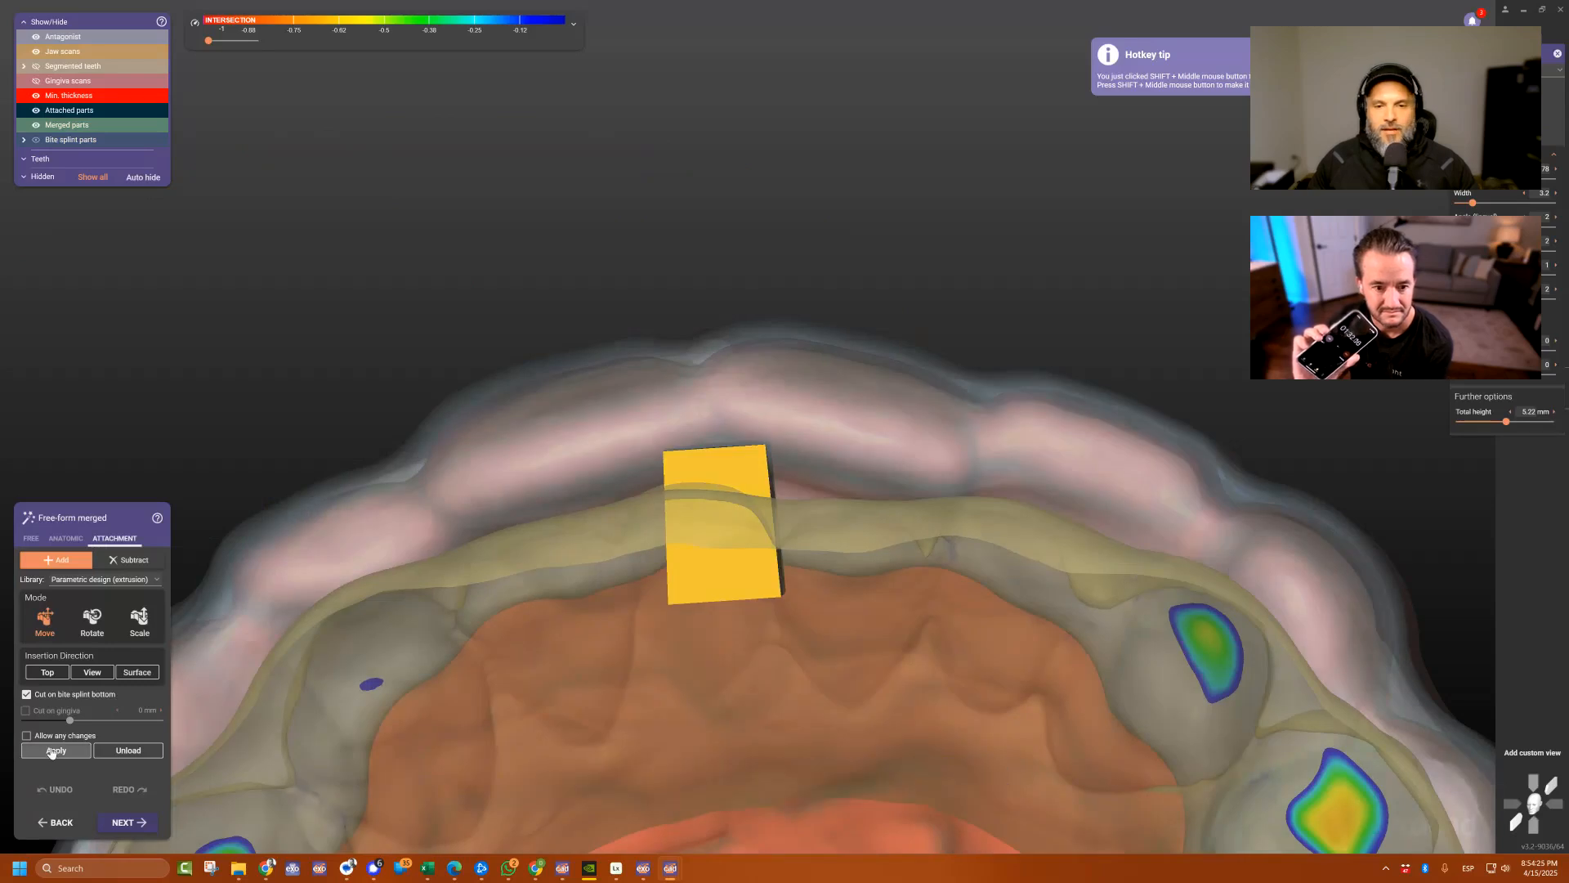
left_click(54, 751)
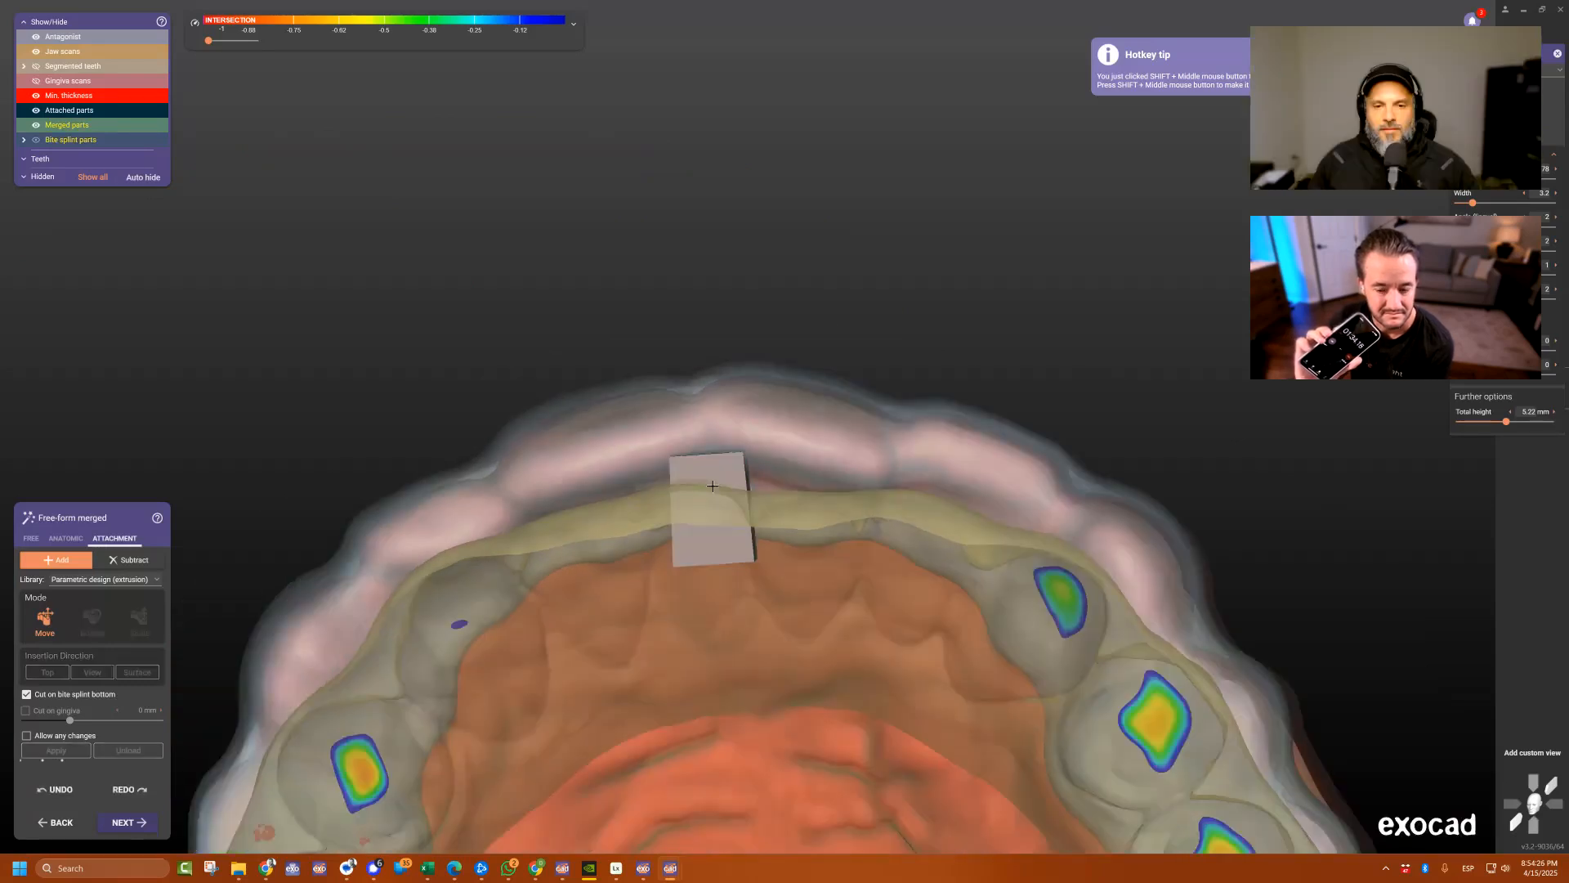
middle_click(713, 485, "ctrl")
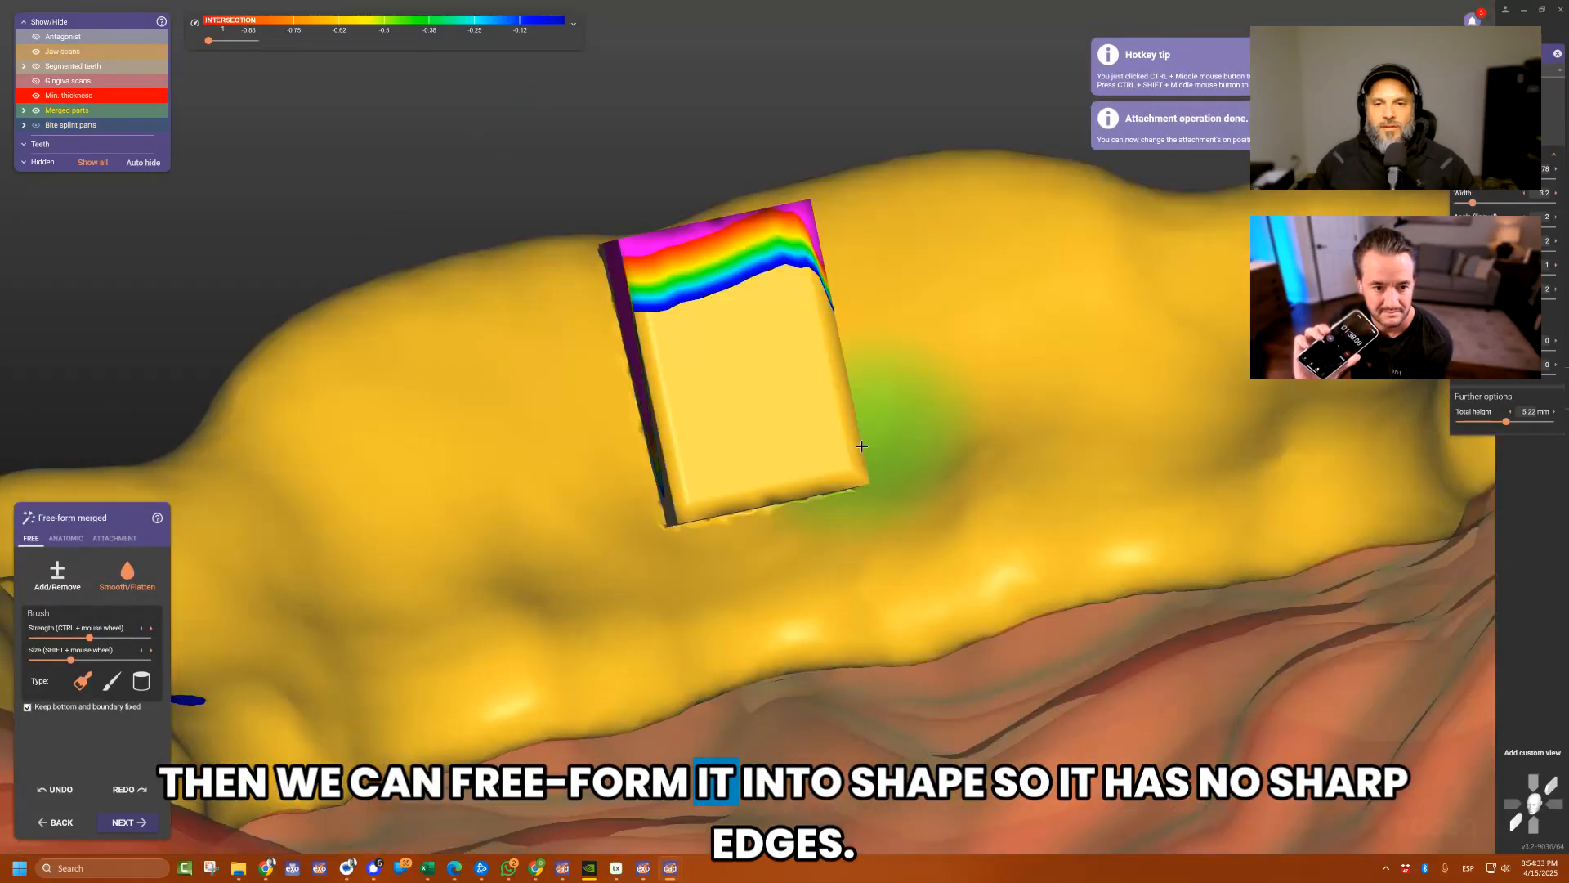
Round off the bar attachment's sharp edges and try adding extra material around its base, undoing the last stroke.
right_click_drag(861, 446, 614, 279)
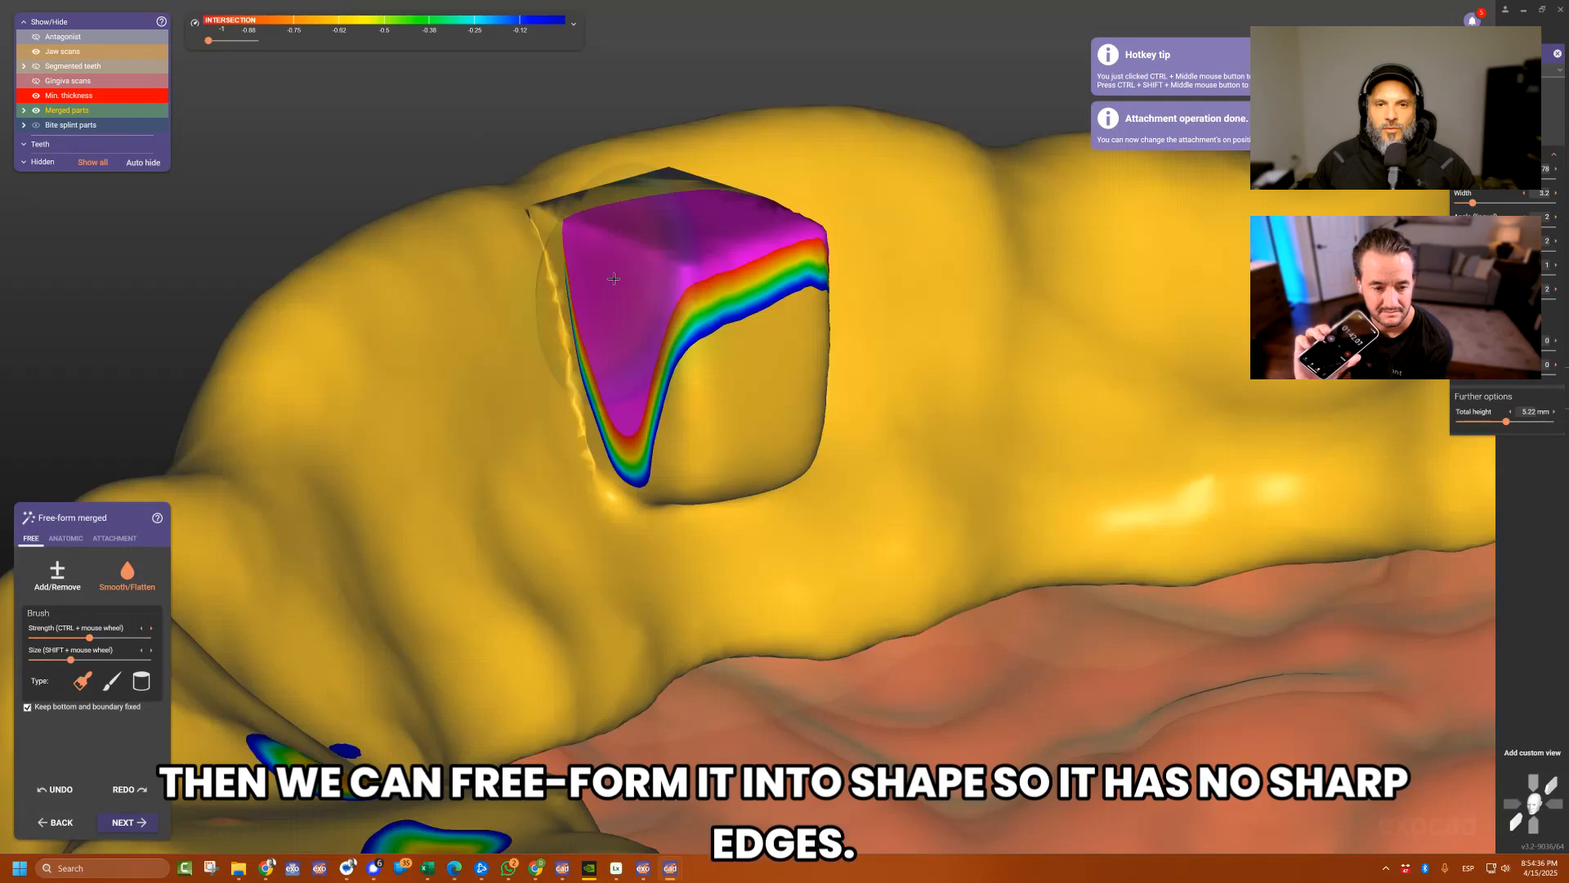
right_click_drag(614, 279, 595, 378)
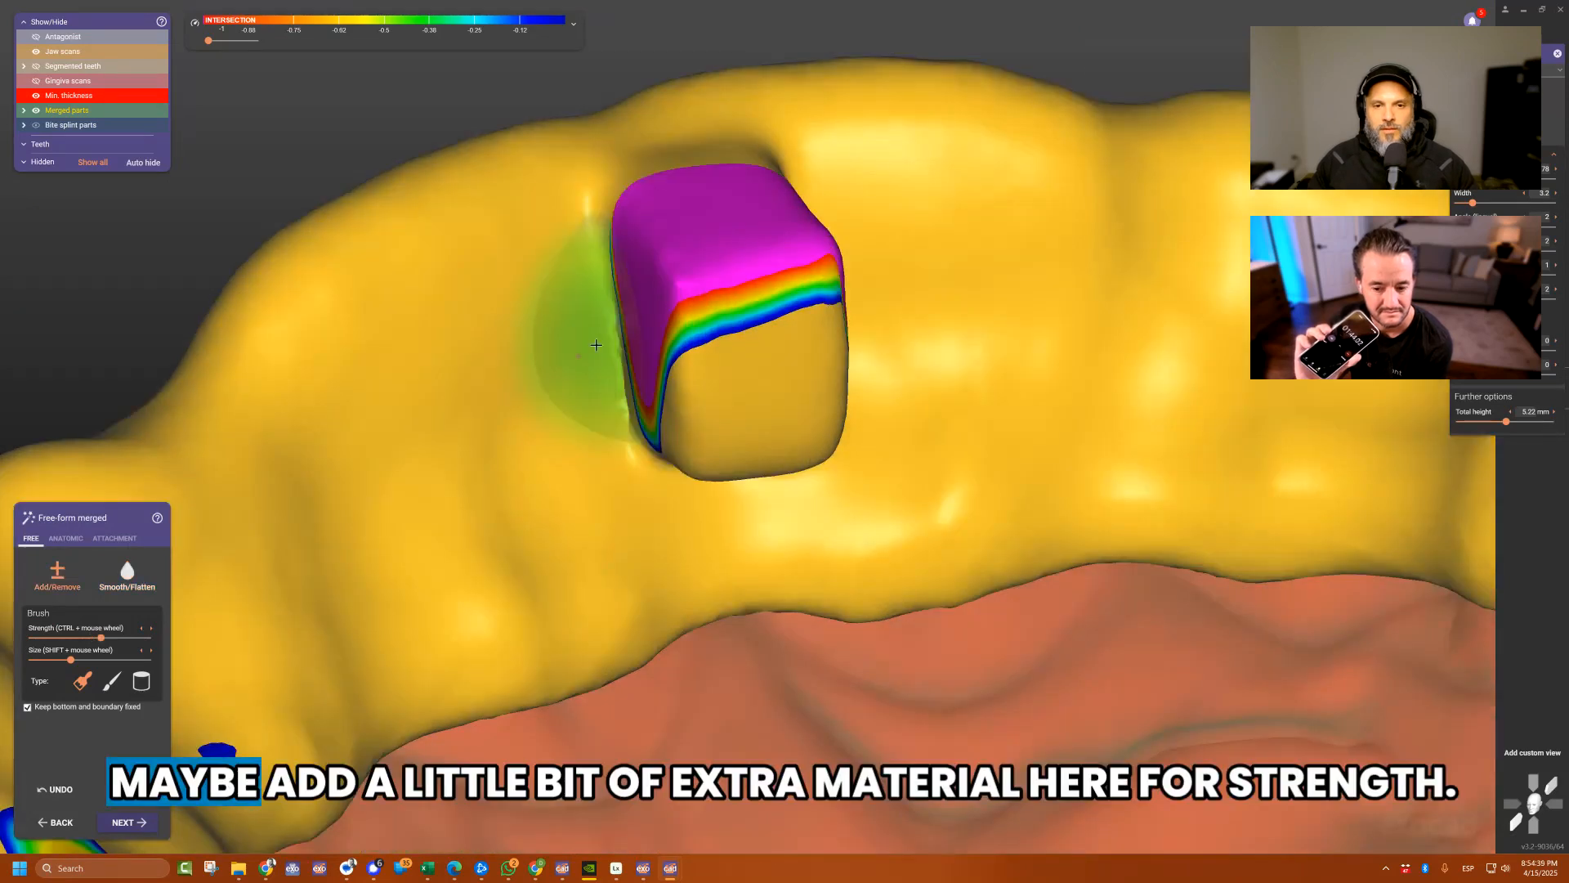
mouse_move(595, 377)
left_mouse_down()
mouse_move(647, 459)
mouse_move(805, 437)
left_mouse_up()
key("ctrl+z")
Check the smoothed deprogrammer against the antagonist, finish free-forming, and inspect the completed splint.
mouse_move(806, 437)
right_mouse_down()
mouse_move(866, 294)
mouse_move(769, 361)
mouse_move(869, 452)
mouse_move(214, 795)
right_mouse_up()
scroll(769, 361, "down", 5)
key("ctrl+a")
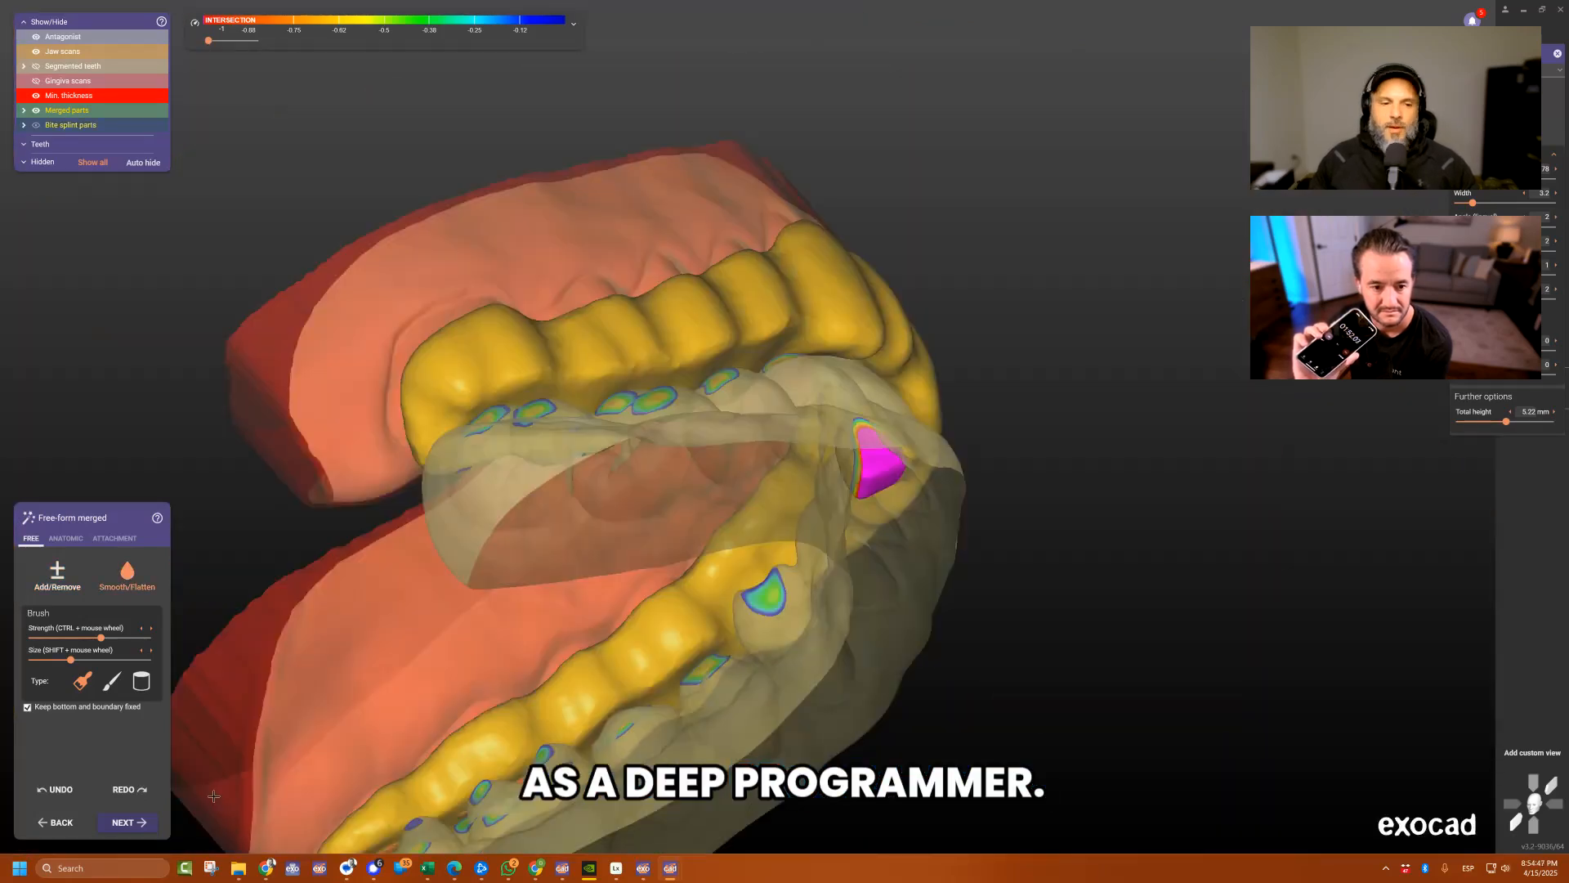
left_click(128, 822)
left_click(851, 494)
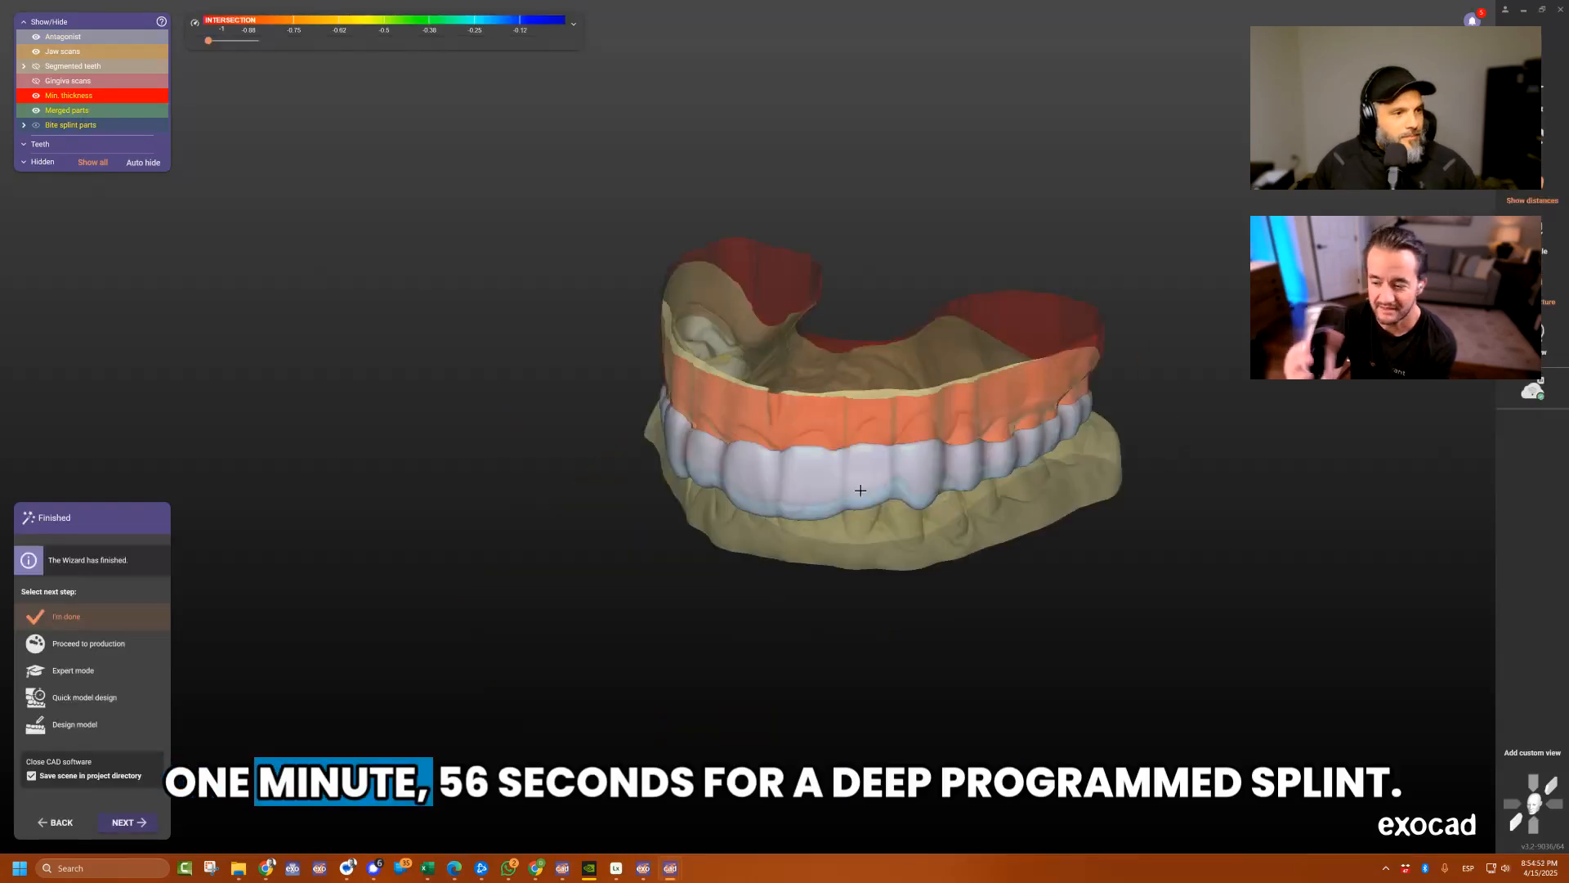
right_click_drag(857, 489, 922, 445)
key("ctrl+a")
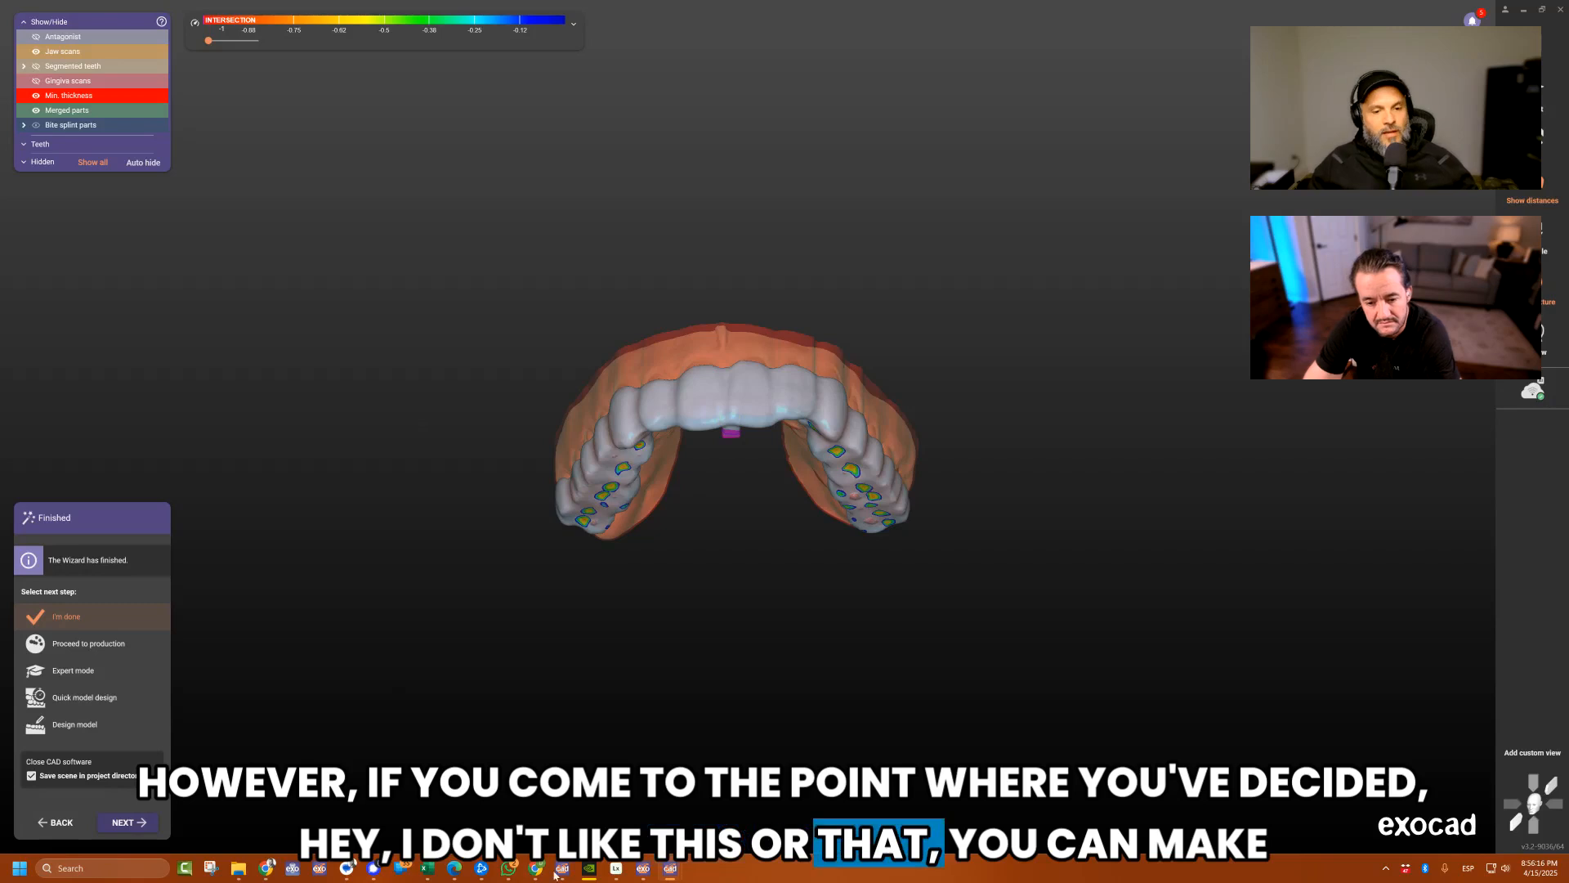
Switch to the project order window and display tooth 2's bite splint parameters, including the advanced ones.
mouse_move(644, 868)
left_click(530, 748)
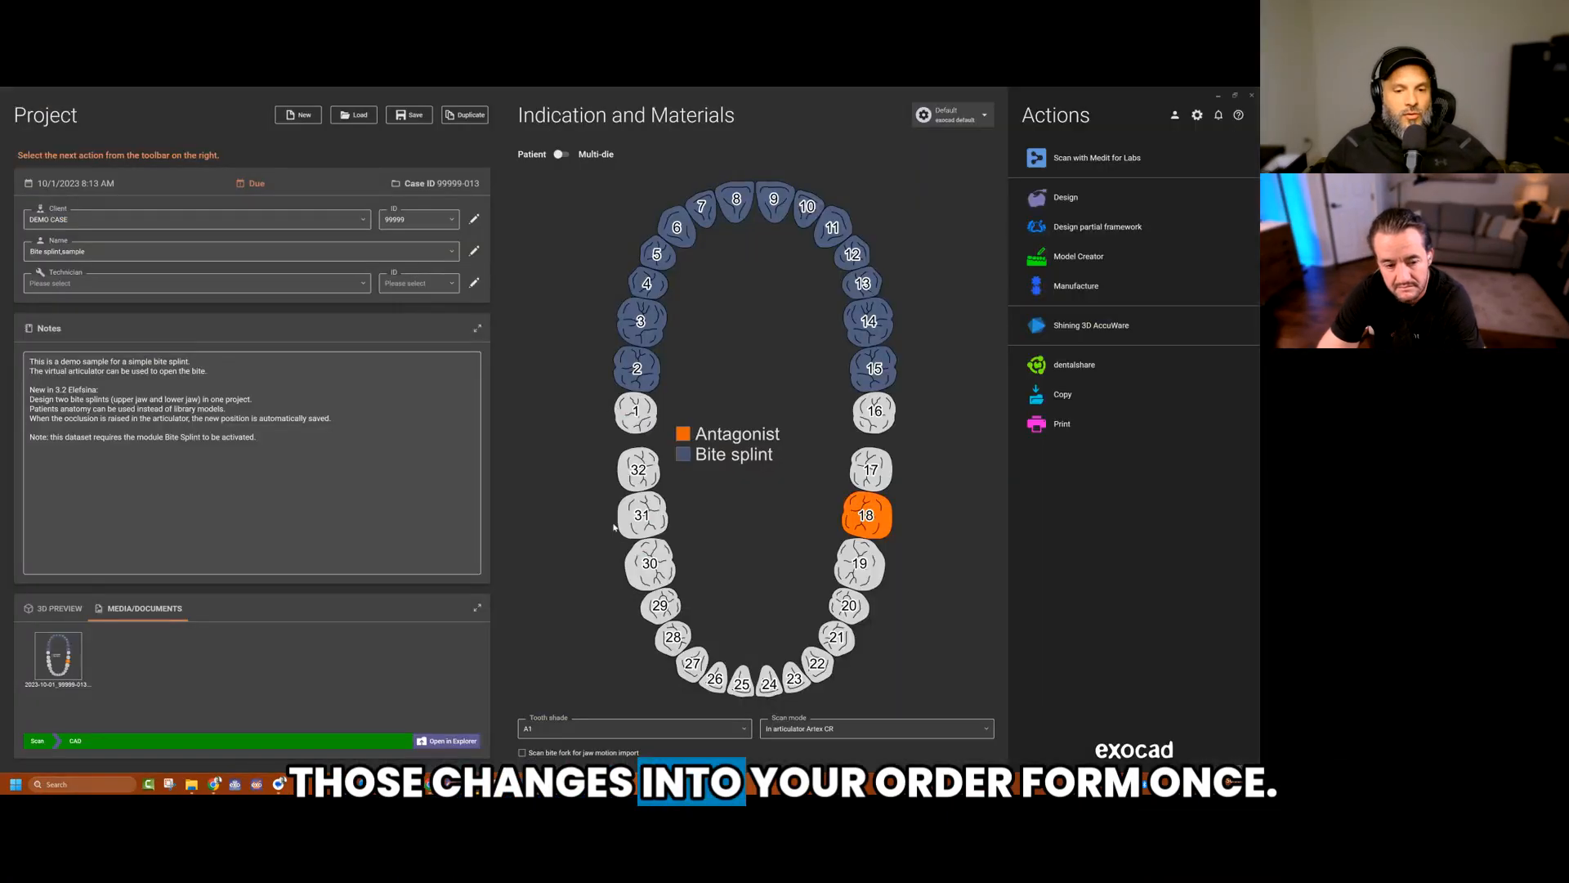
left_click(646, 381)
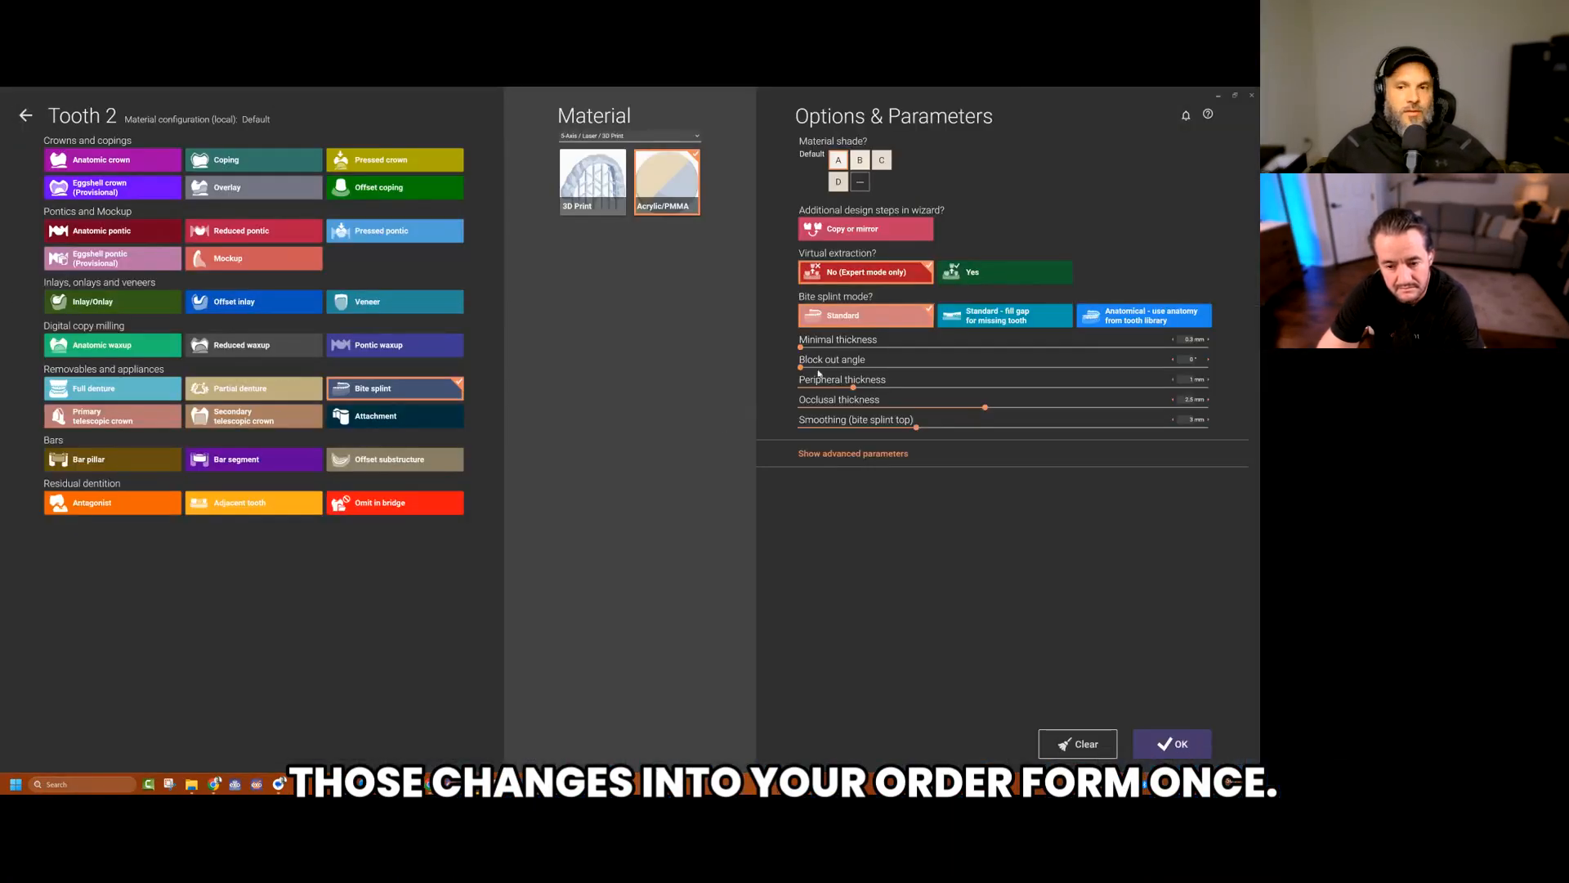
left_click(891, 455)
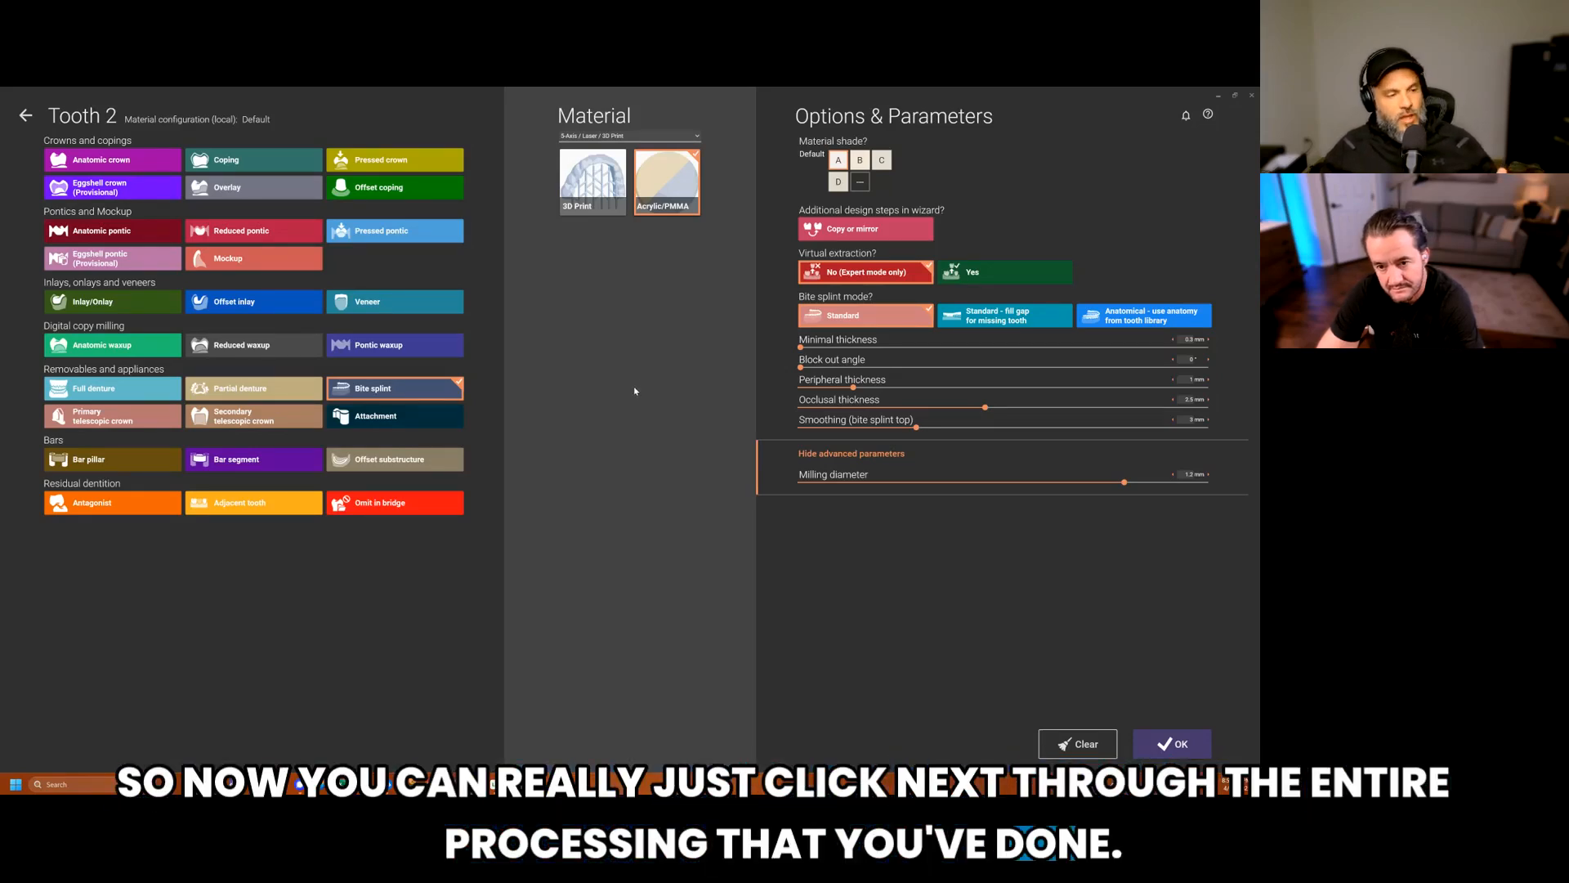
Switch the project's material configuration to 3D Systems NextDent DentalCAD Materials and check which indications it offers for tooth 2.
left_click(35, 120)
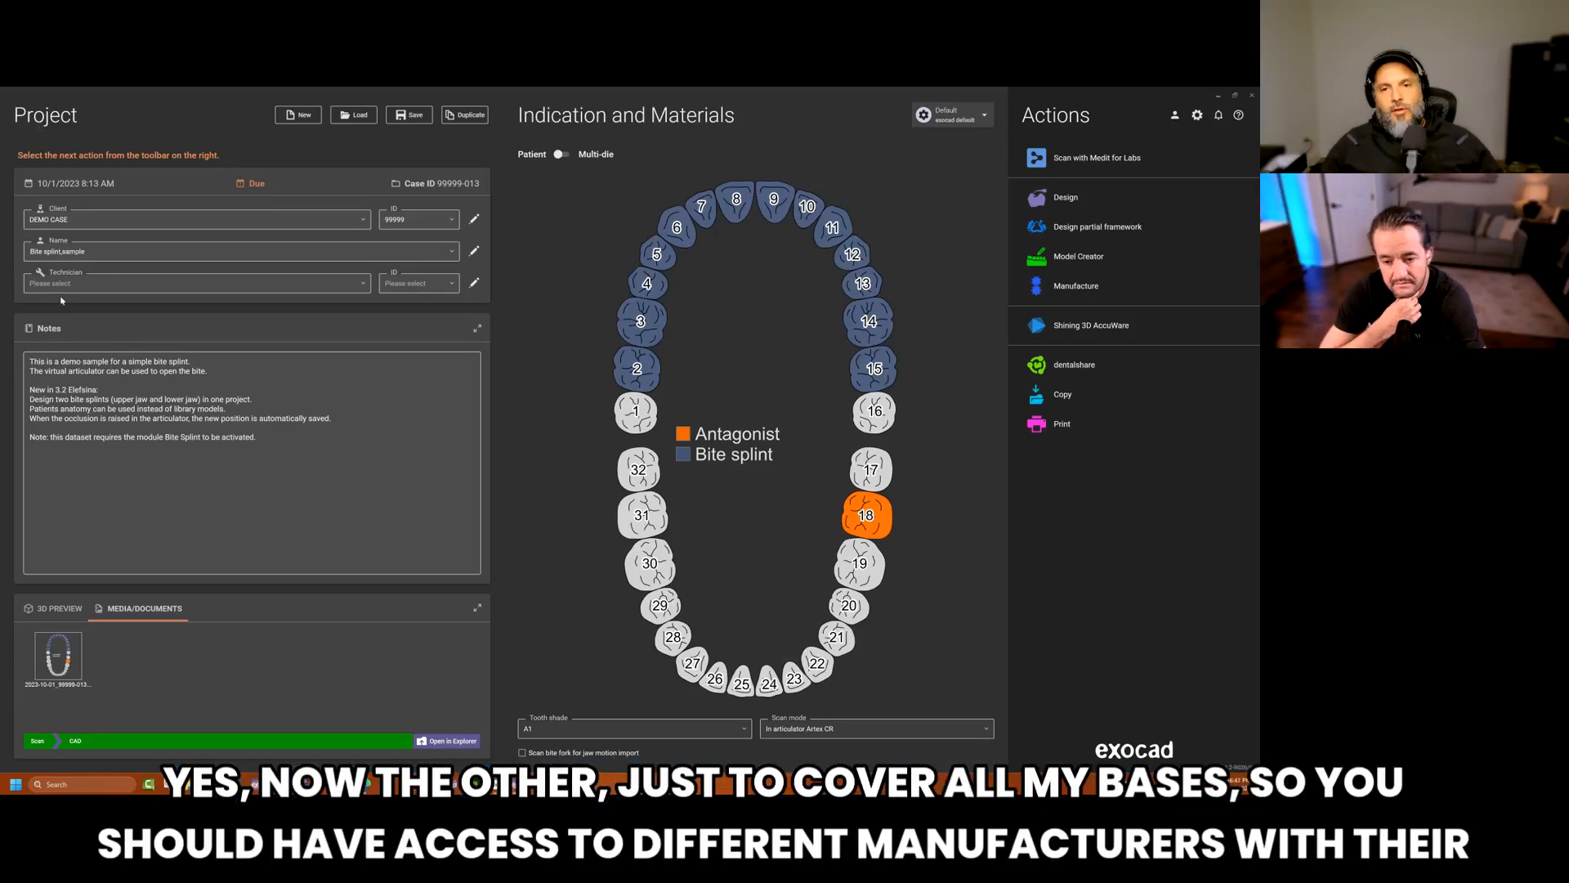
left_click(953, 115)
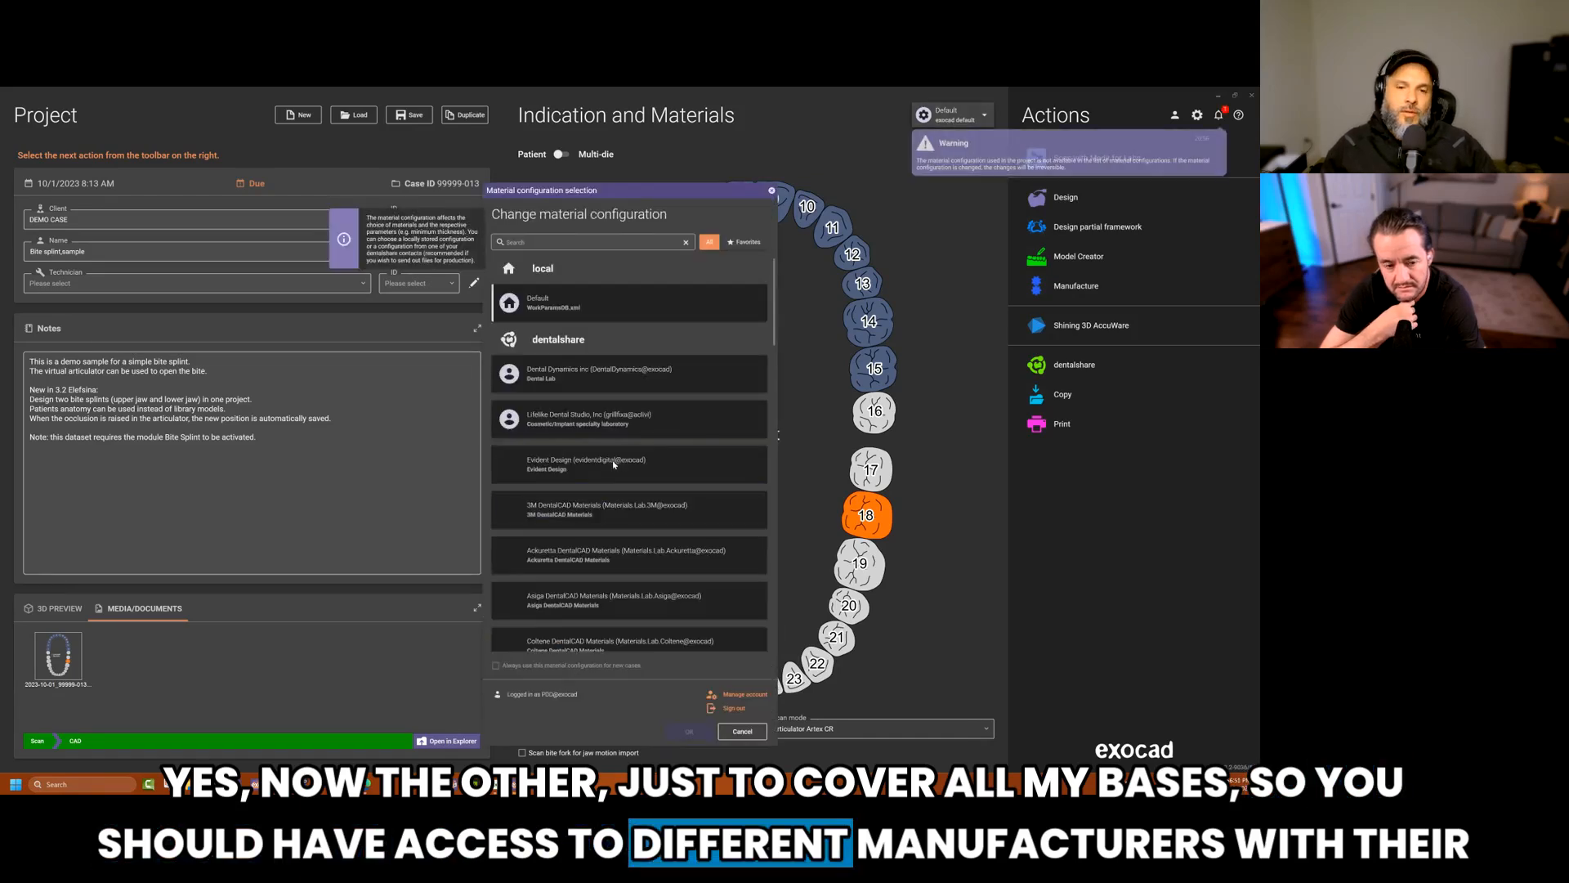
scroll(614, 464, "down", 5)
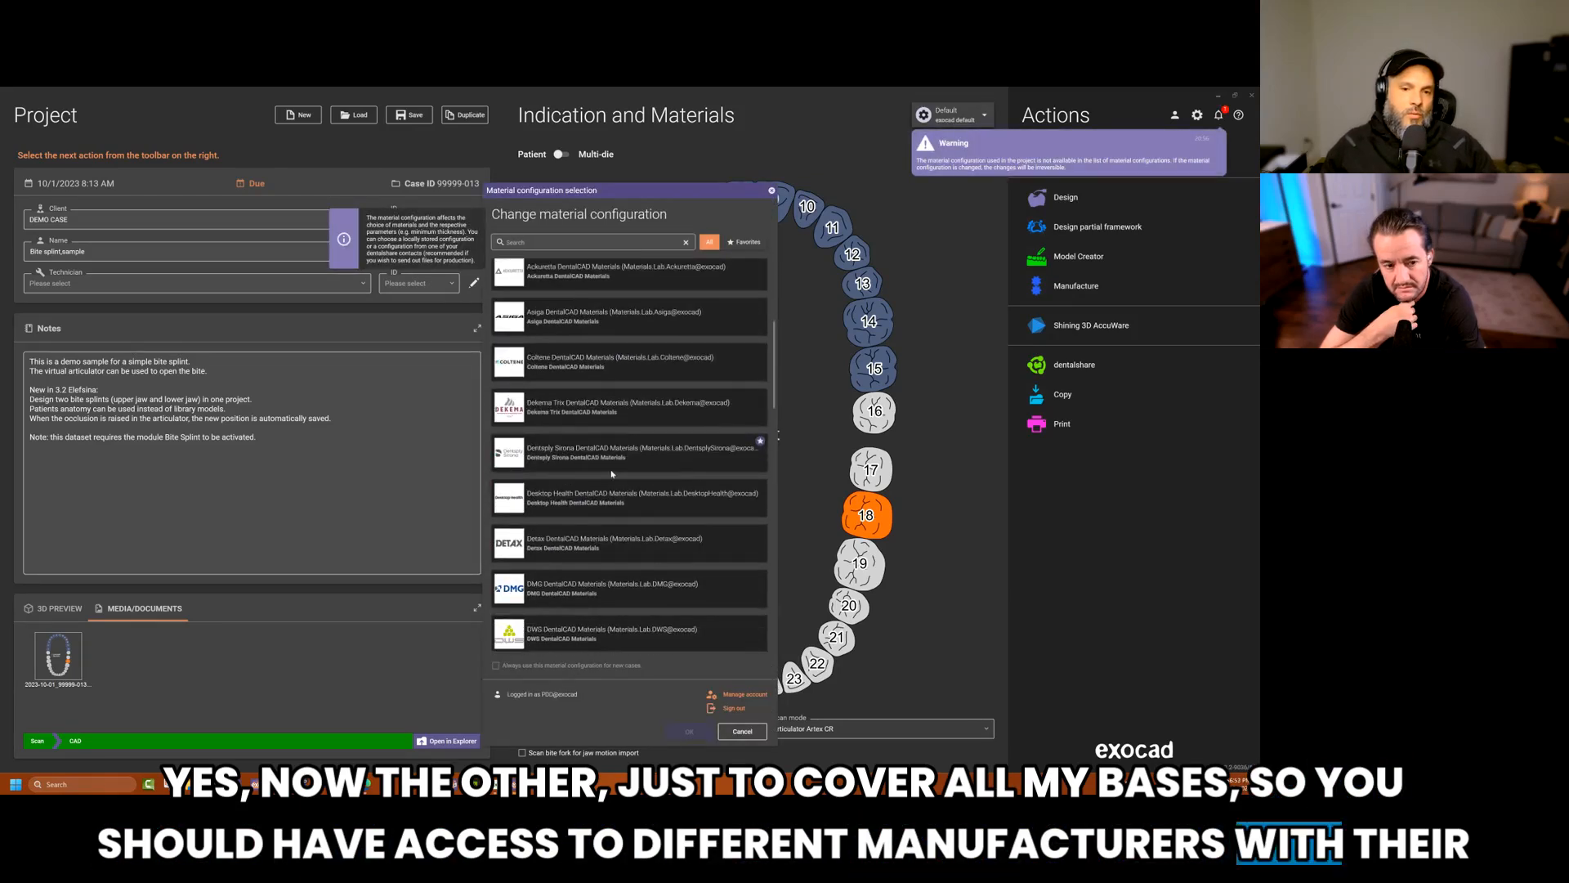
scroll(612, 473, "down", 3)
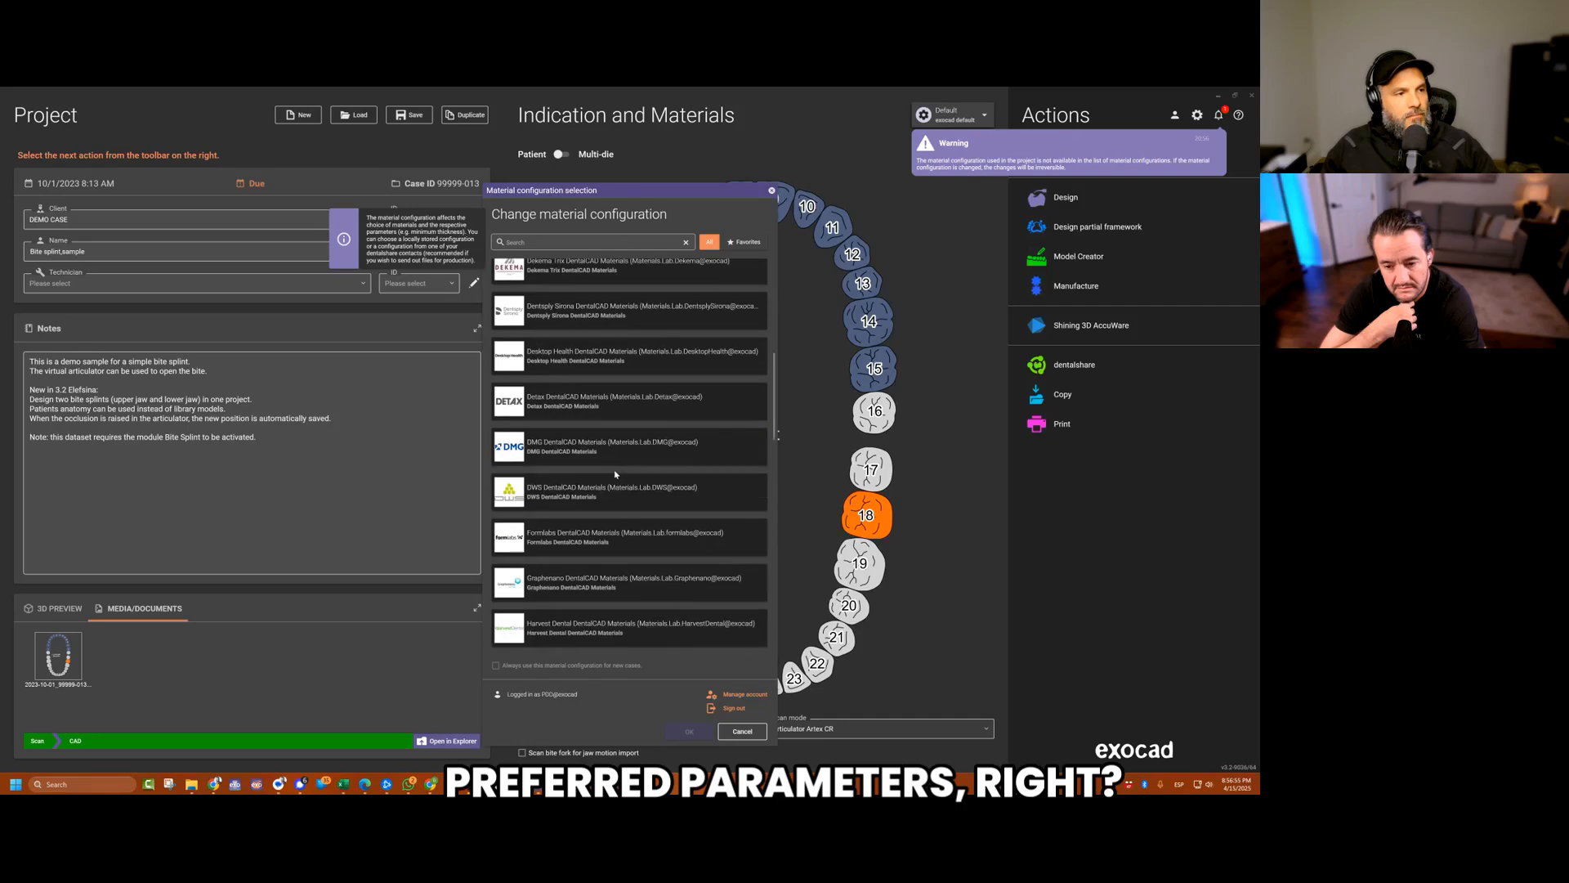
scroll(614, 475, "down", 5)
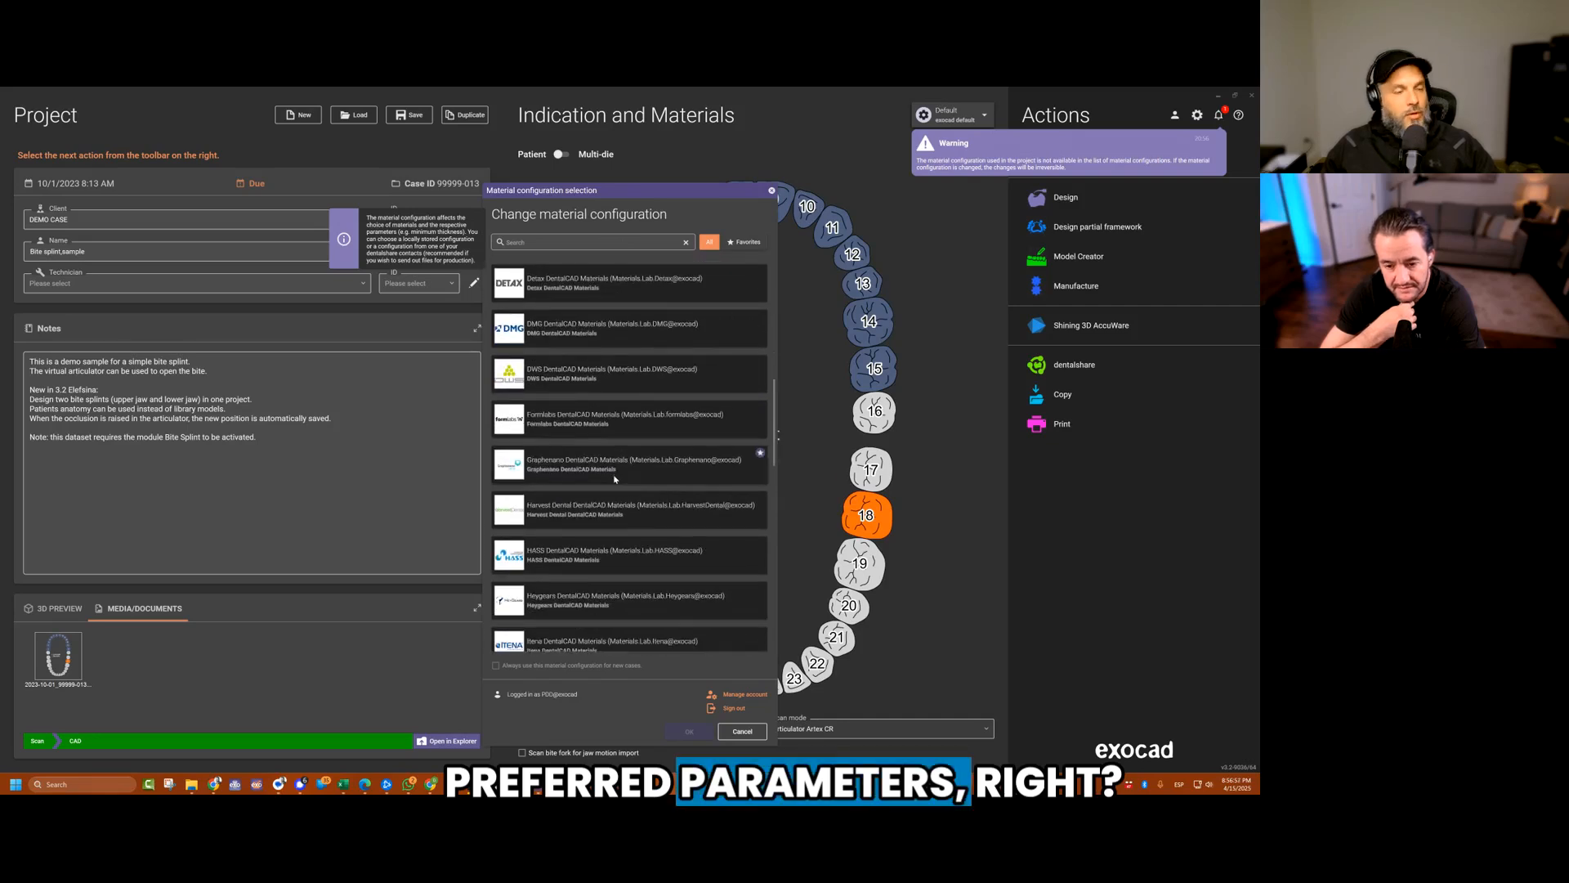
scroll(613, 479, "down", 6)
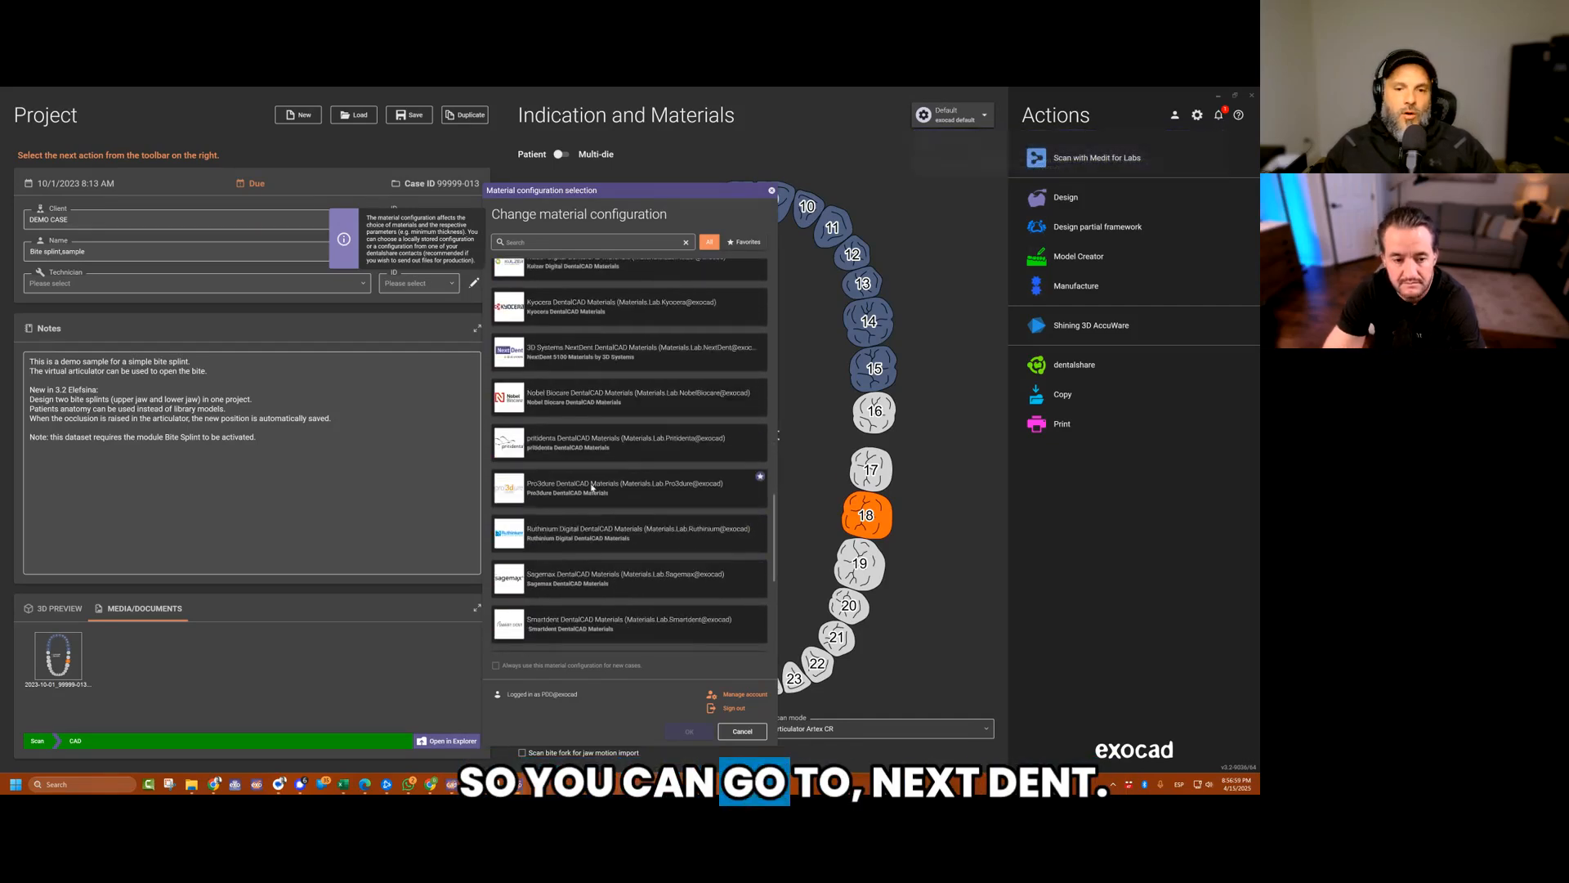
left_click(565, 359)
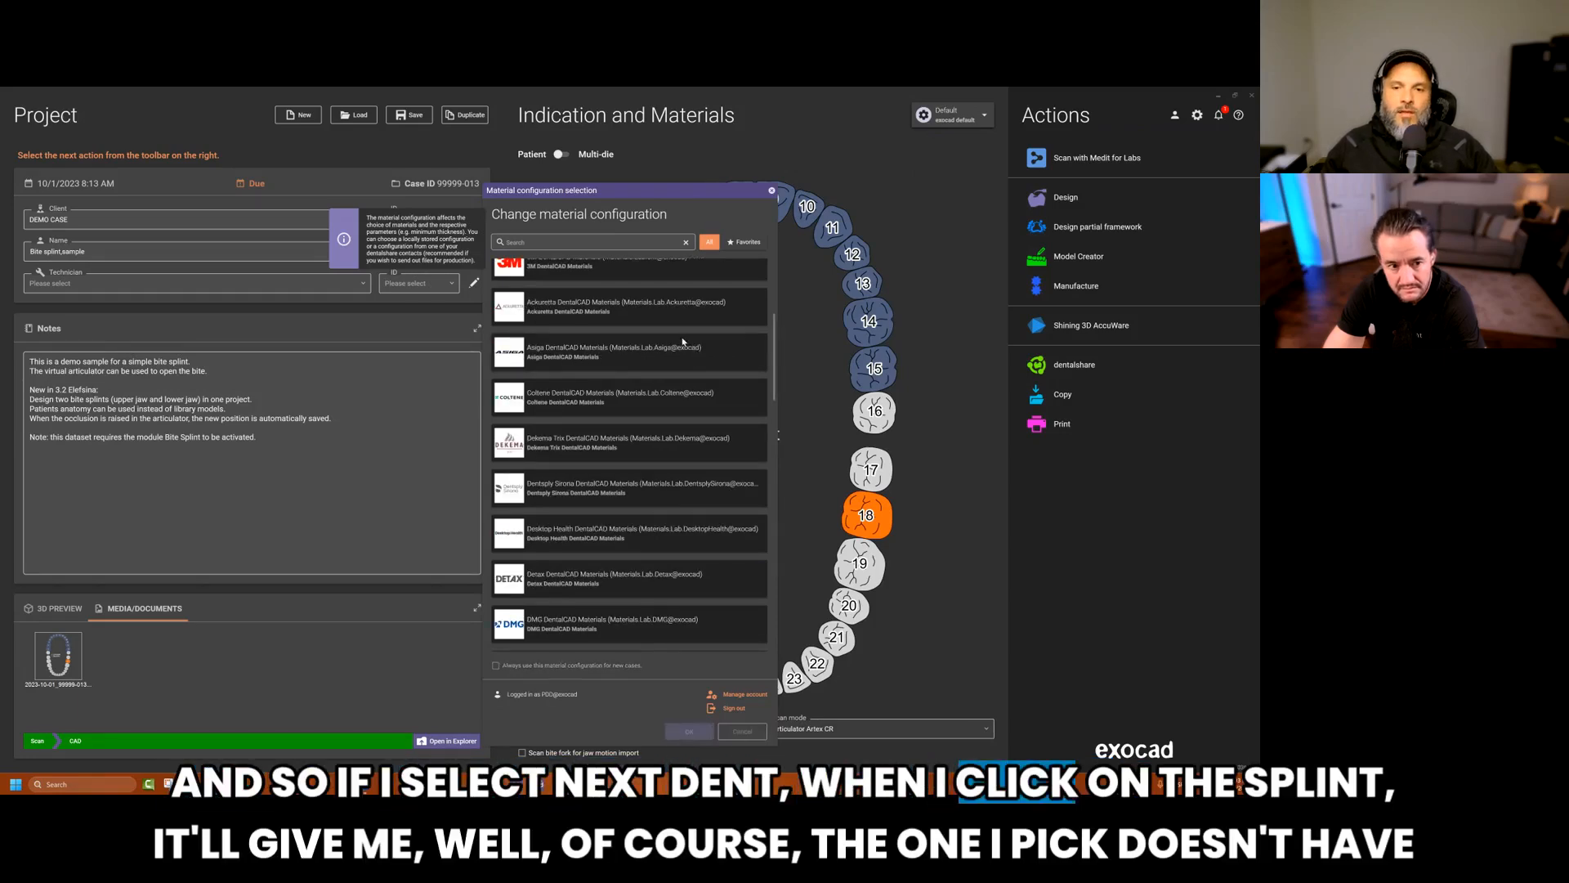
left_click(689, 732)
left_click(641, 373)
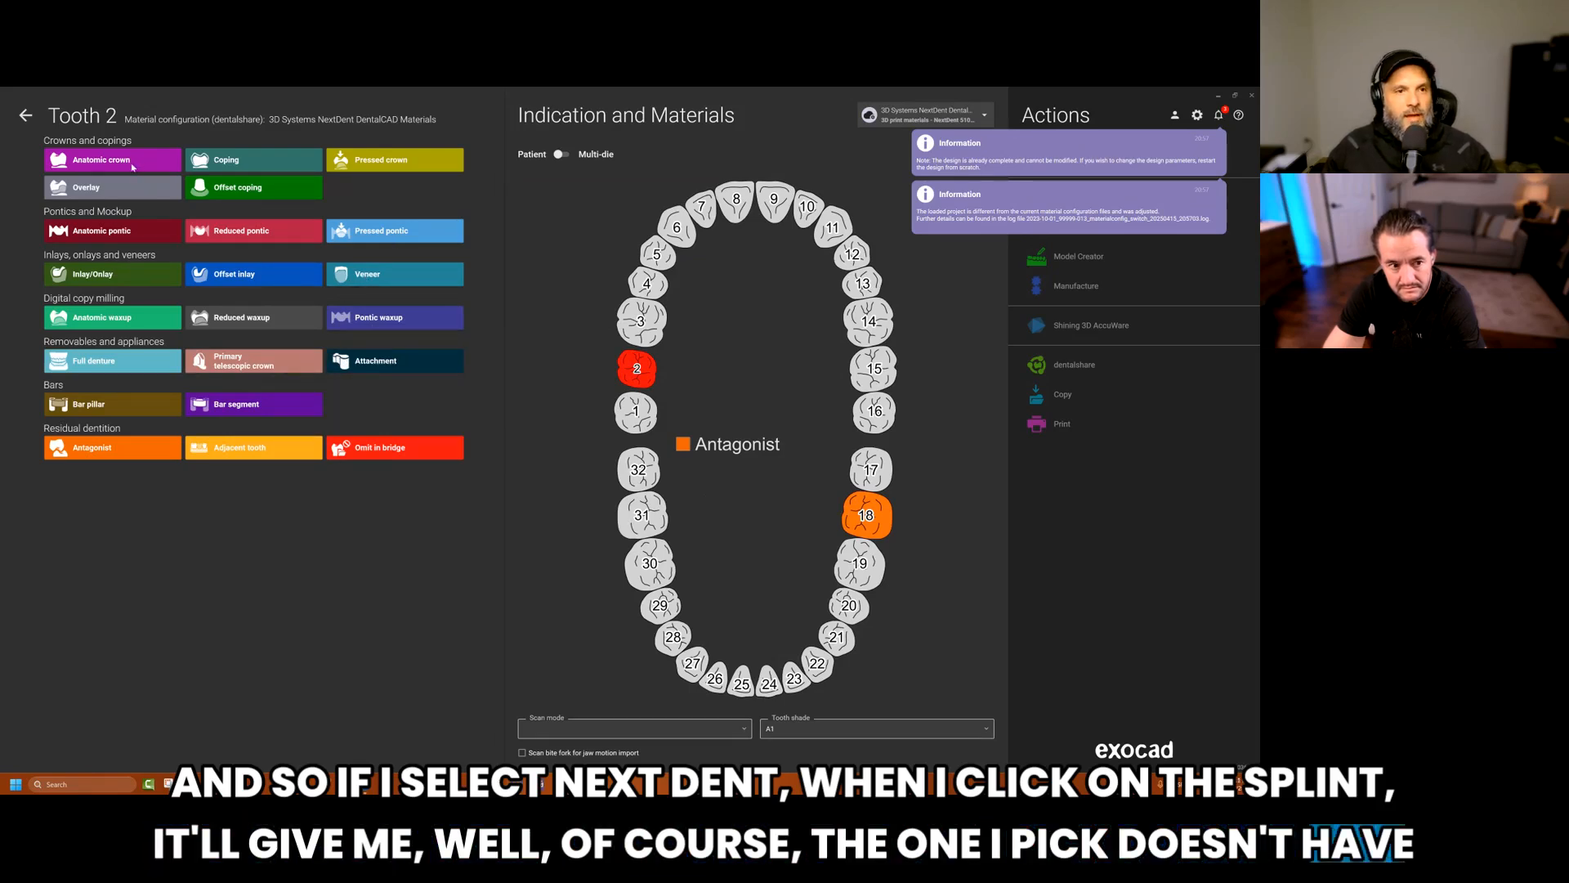
left_click(26, 115)
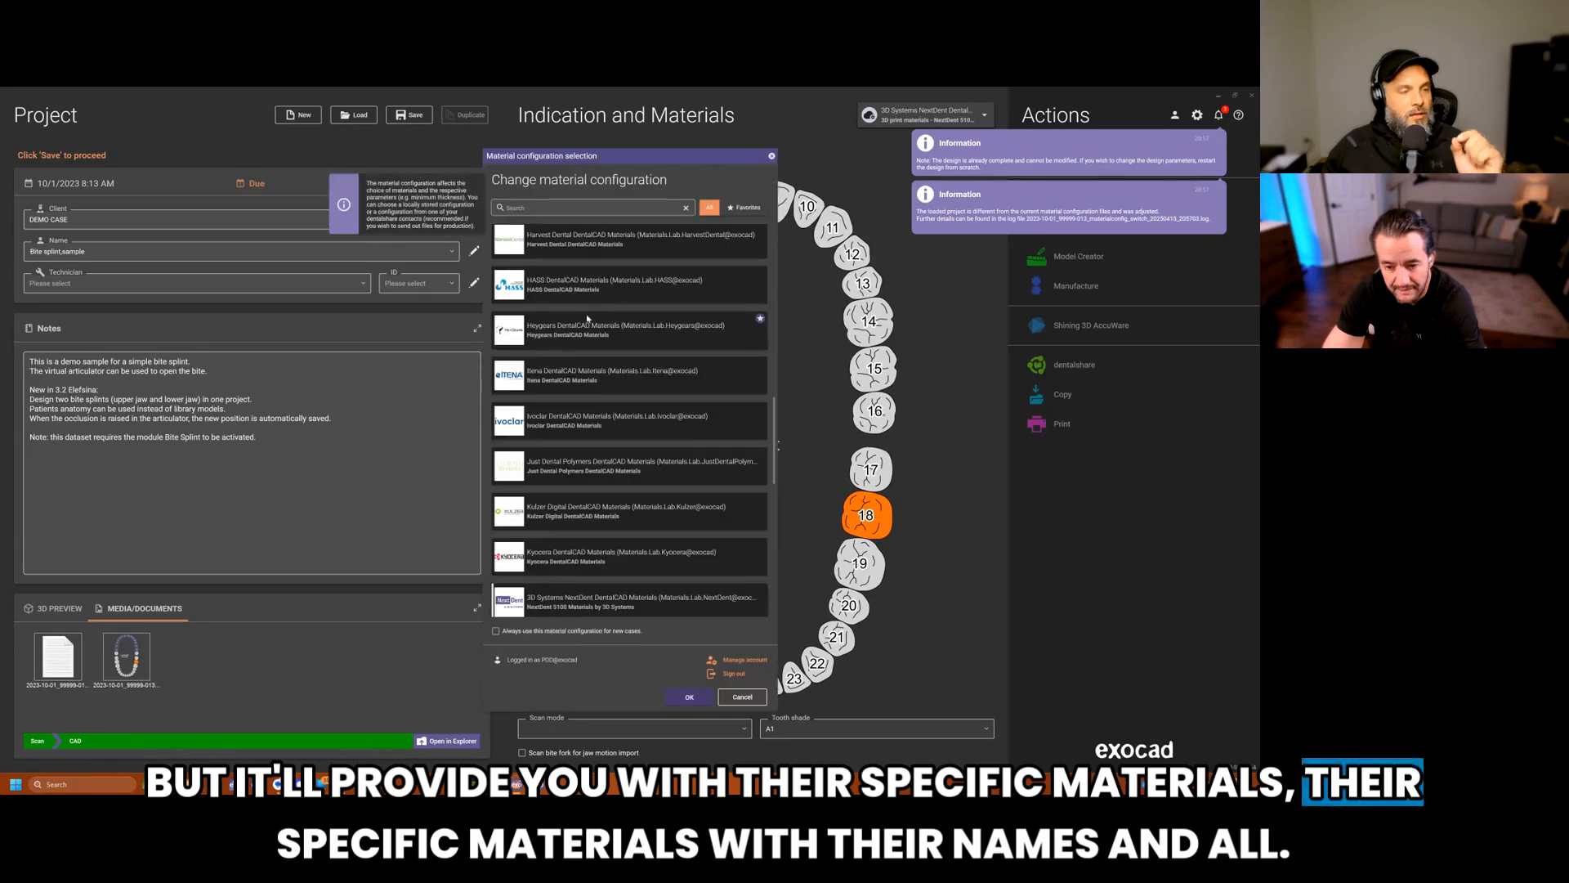
Change the project's material configuration to Asiga DentalCAD Materials.
scroll(587, 319, "down", 5)
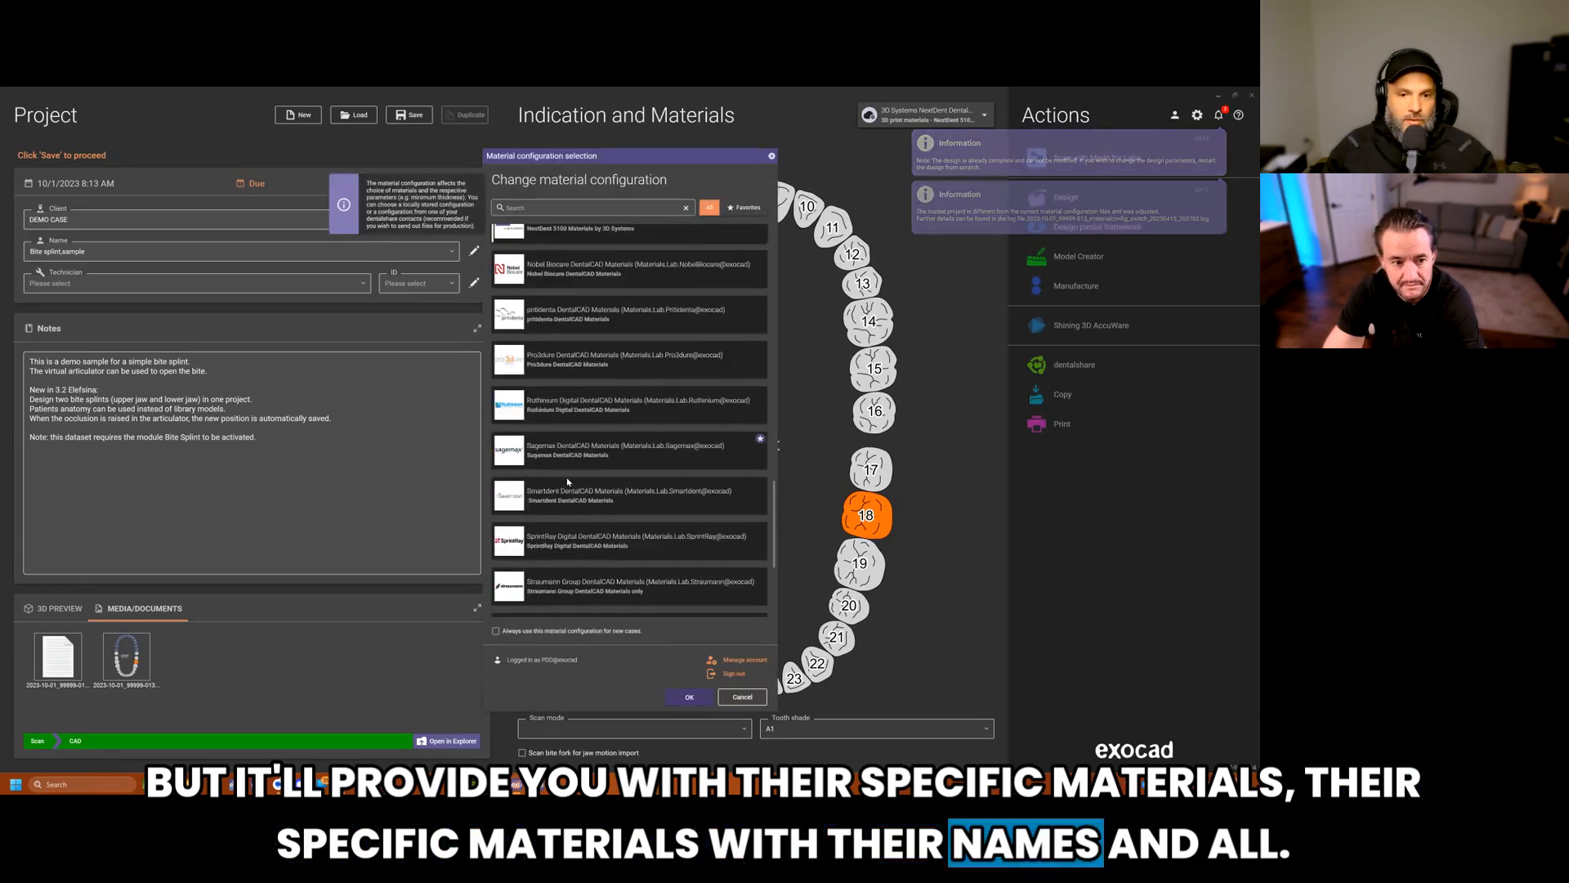
scroll(565, 495, "up", 5)
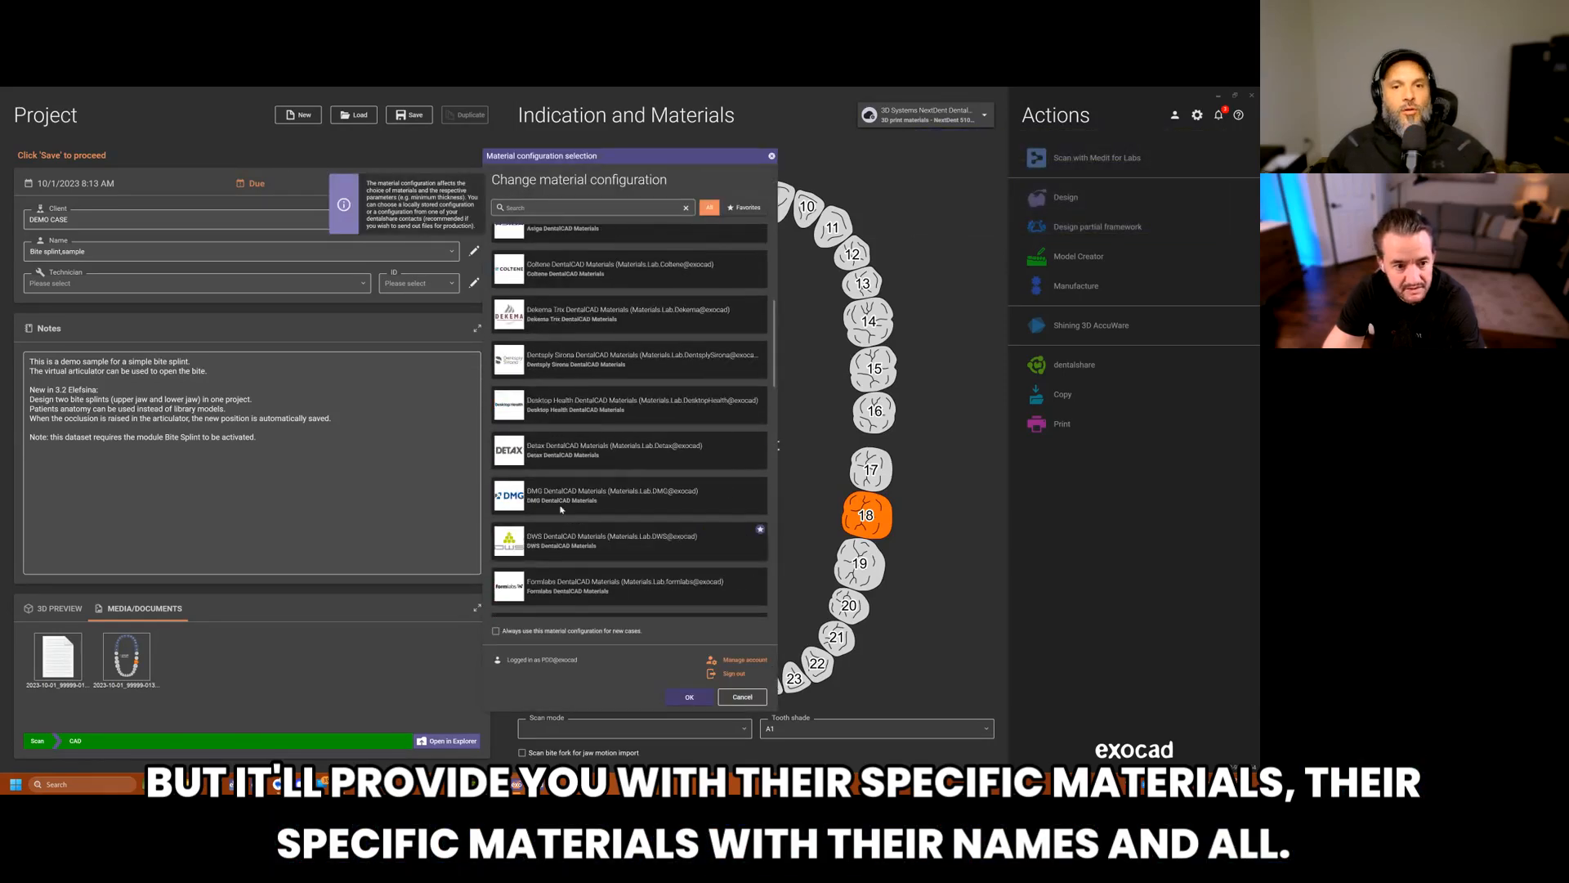
scroll(551, 405, "up", 1)
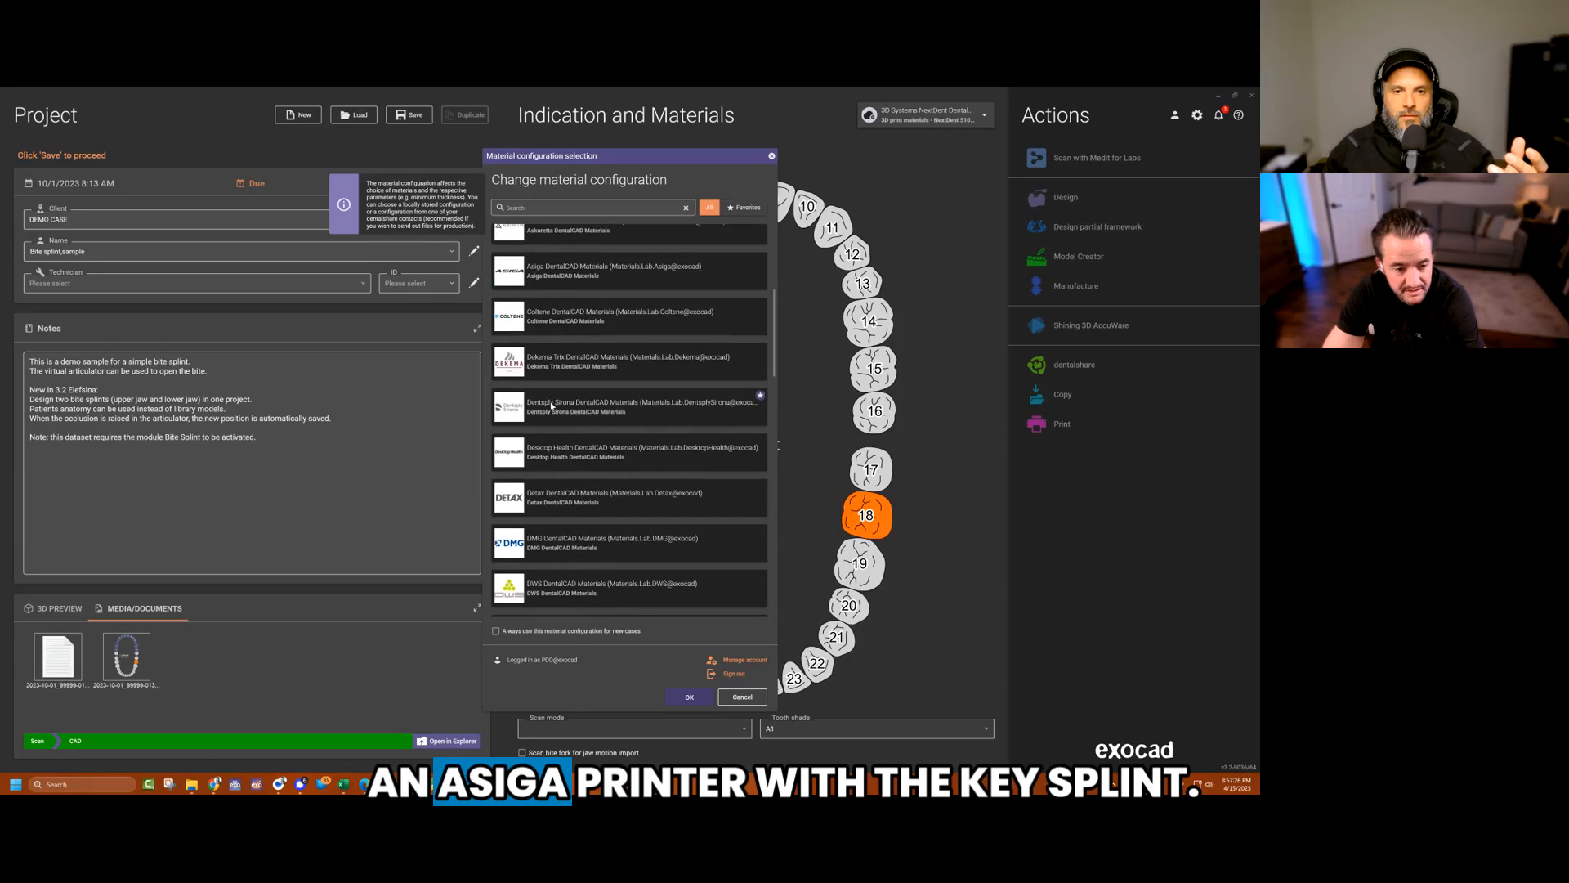
scroll(555, 425, "up", 4)
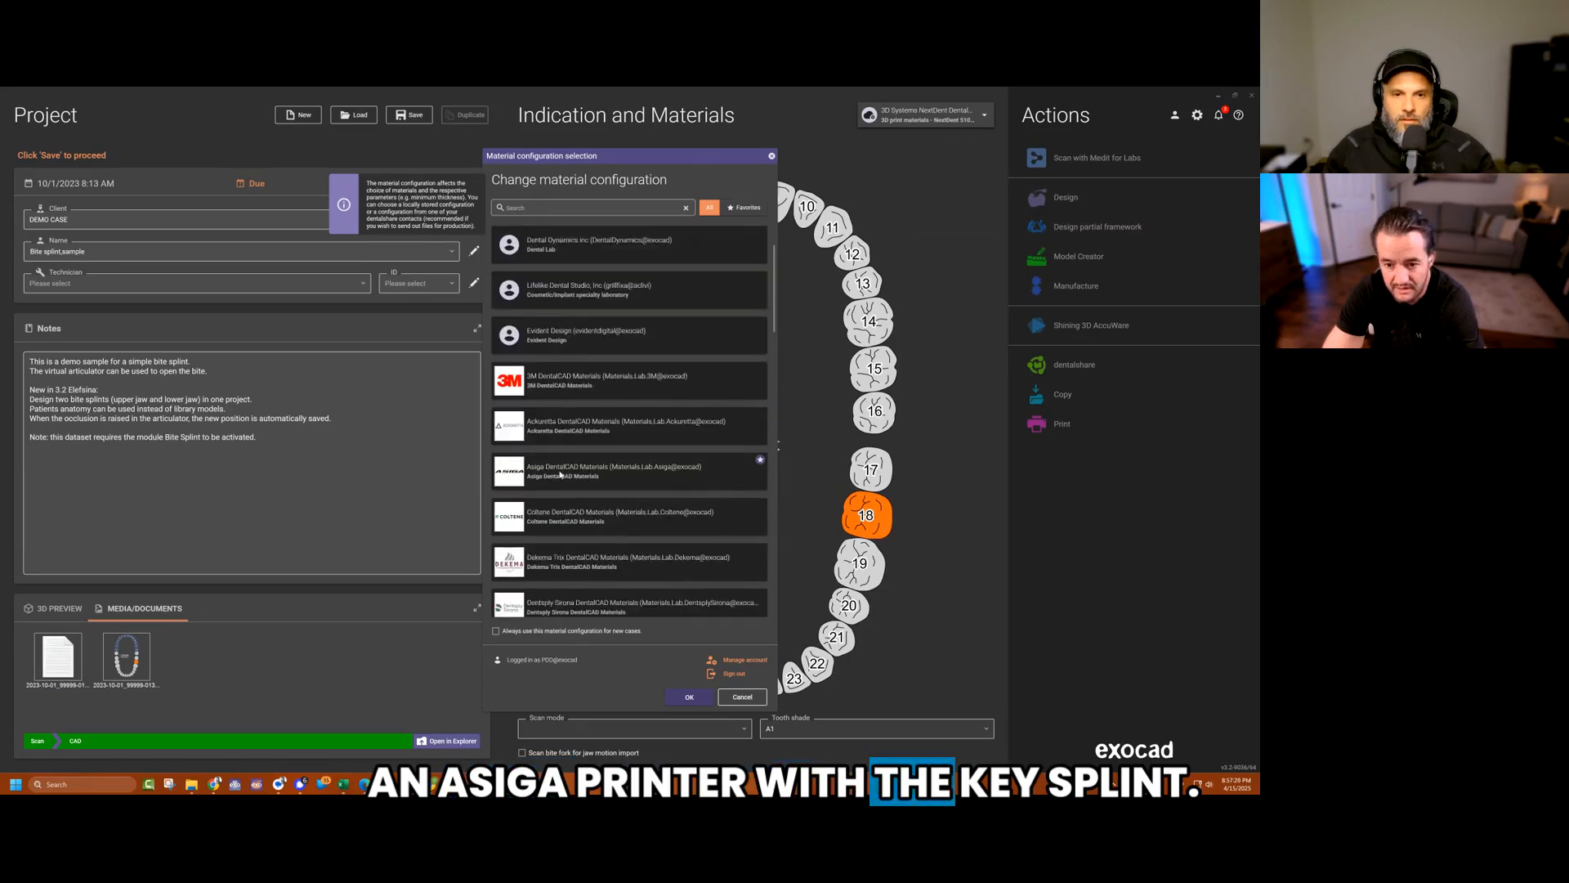
left_click(561, 473)
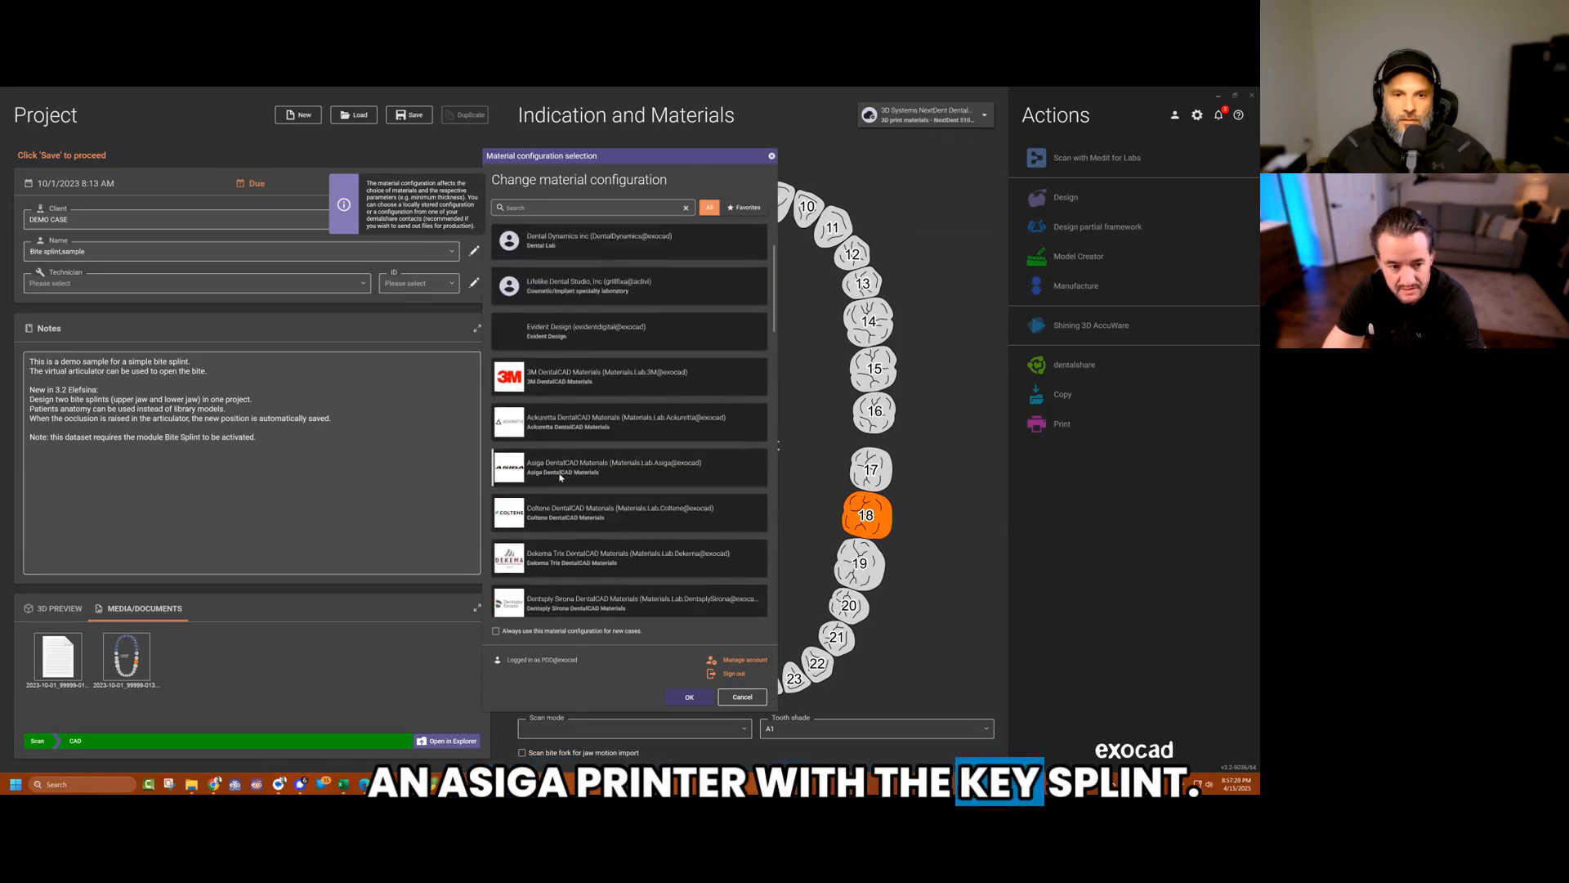
left_click(688, 696)
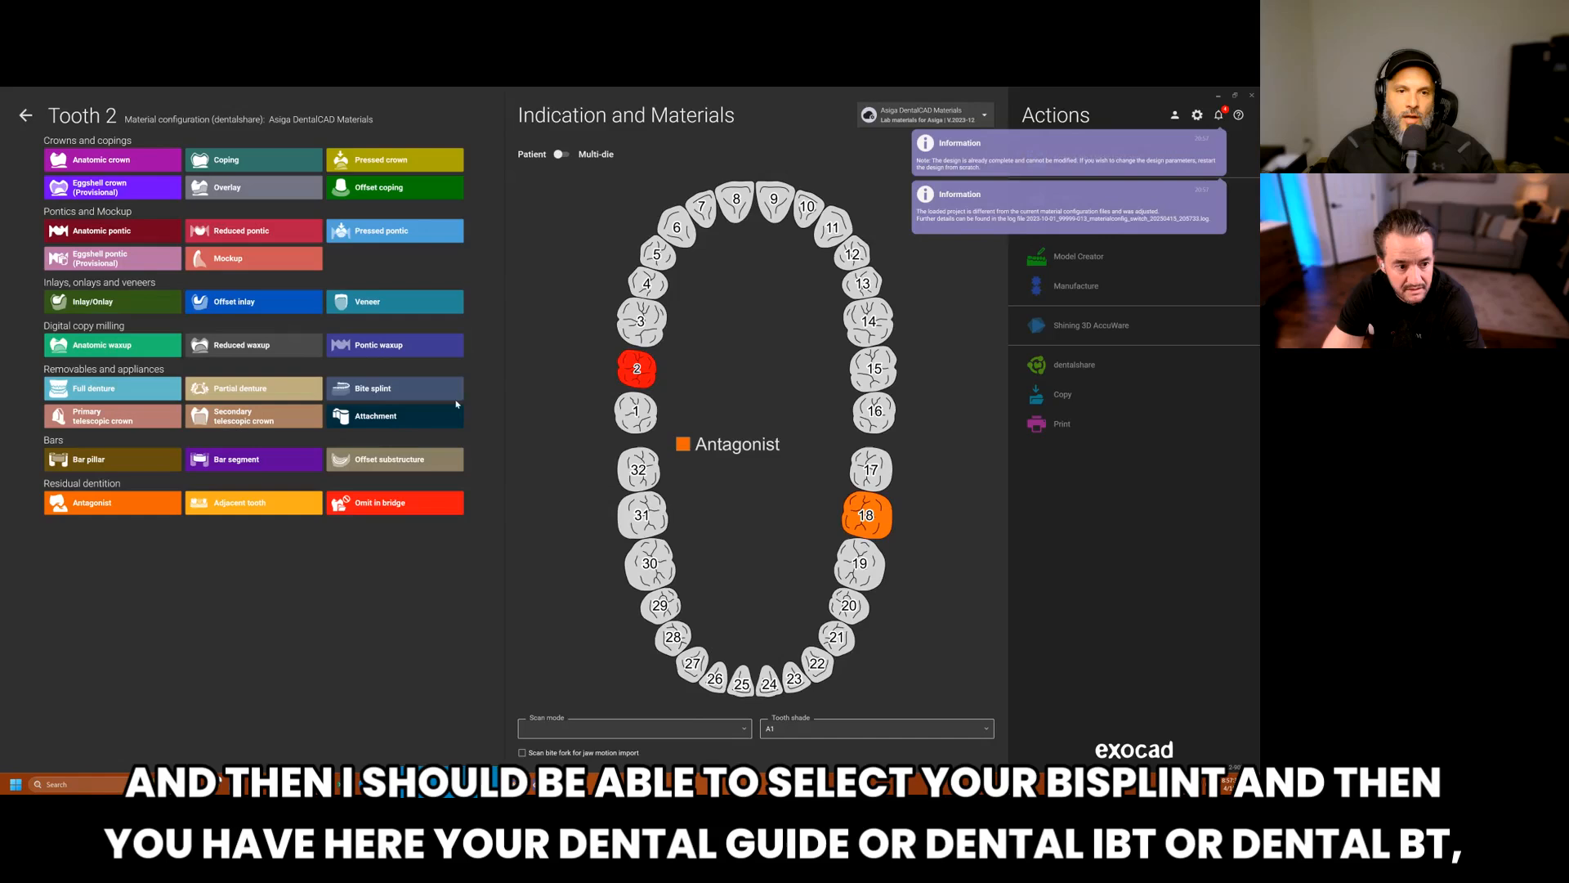
Define tooth 2 as a bite splint, try DentaGUIDE and then DentaIBT as its material, and display the advanced parameters.
left_click(401, 391)
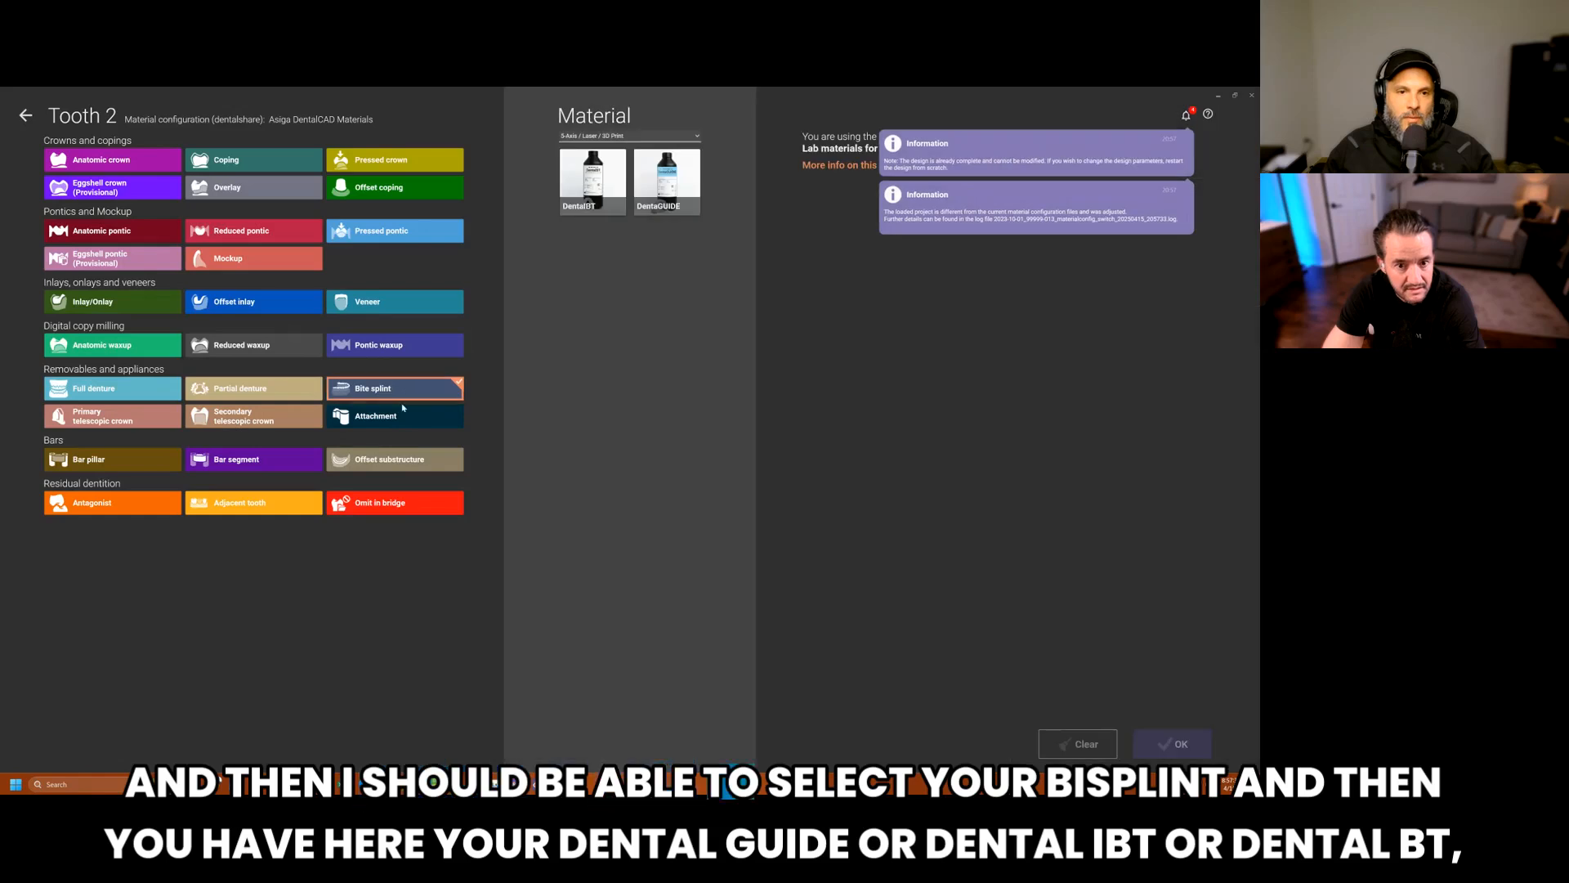
left_click(663, 196)
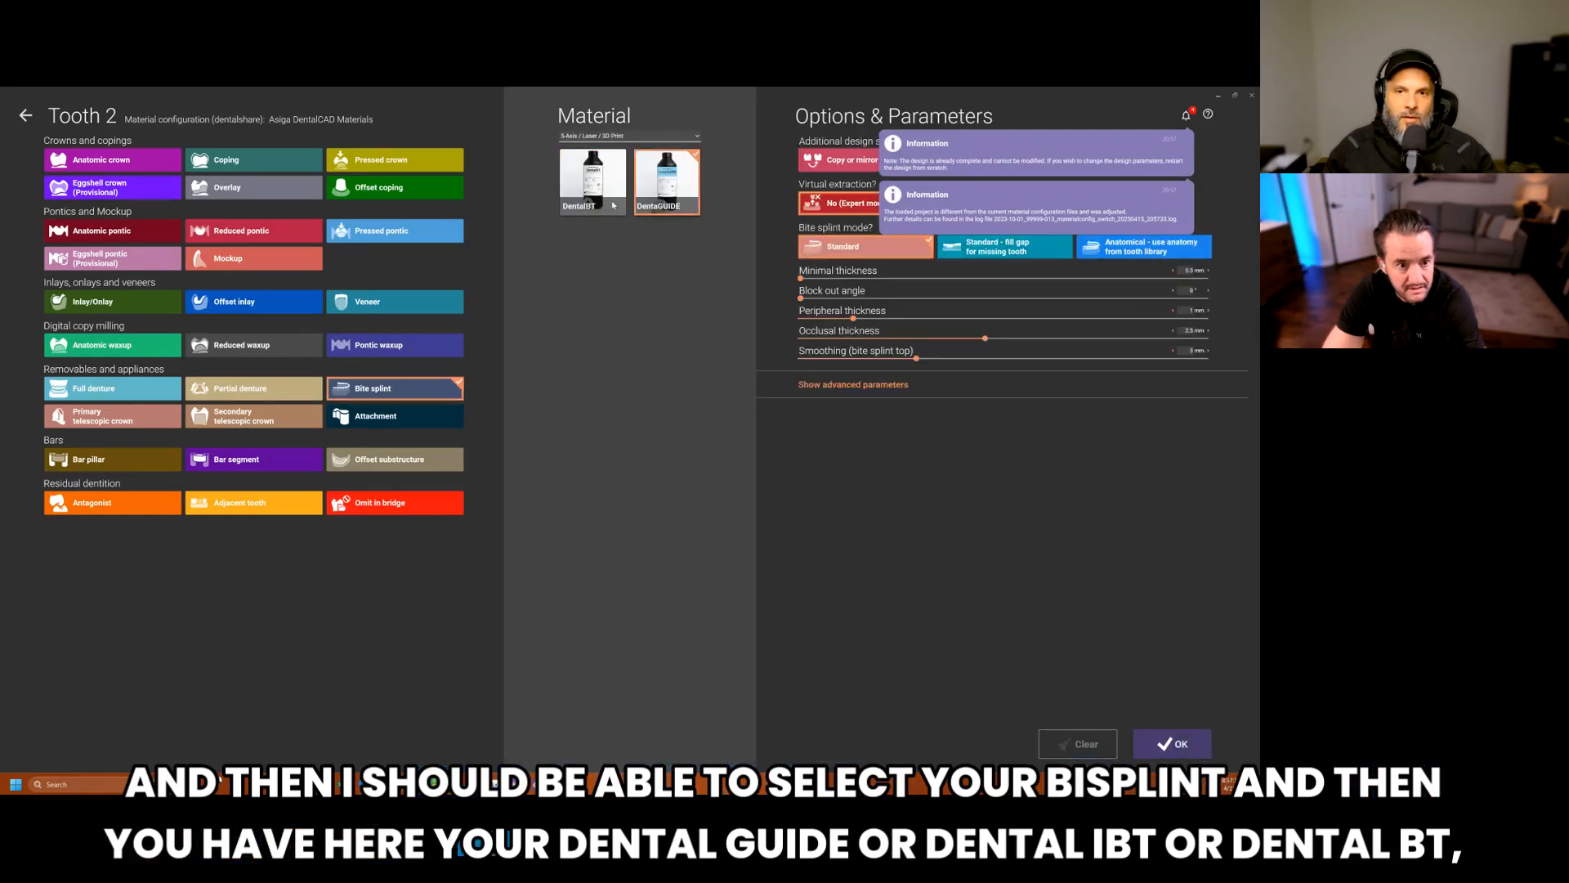
left_click(614, 205)
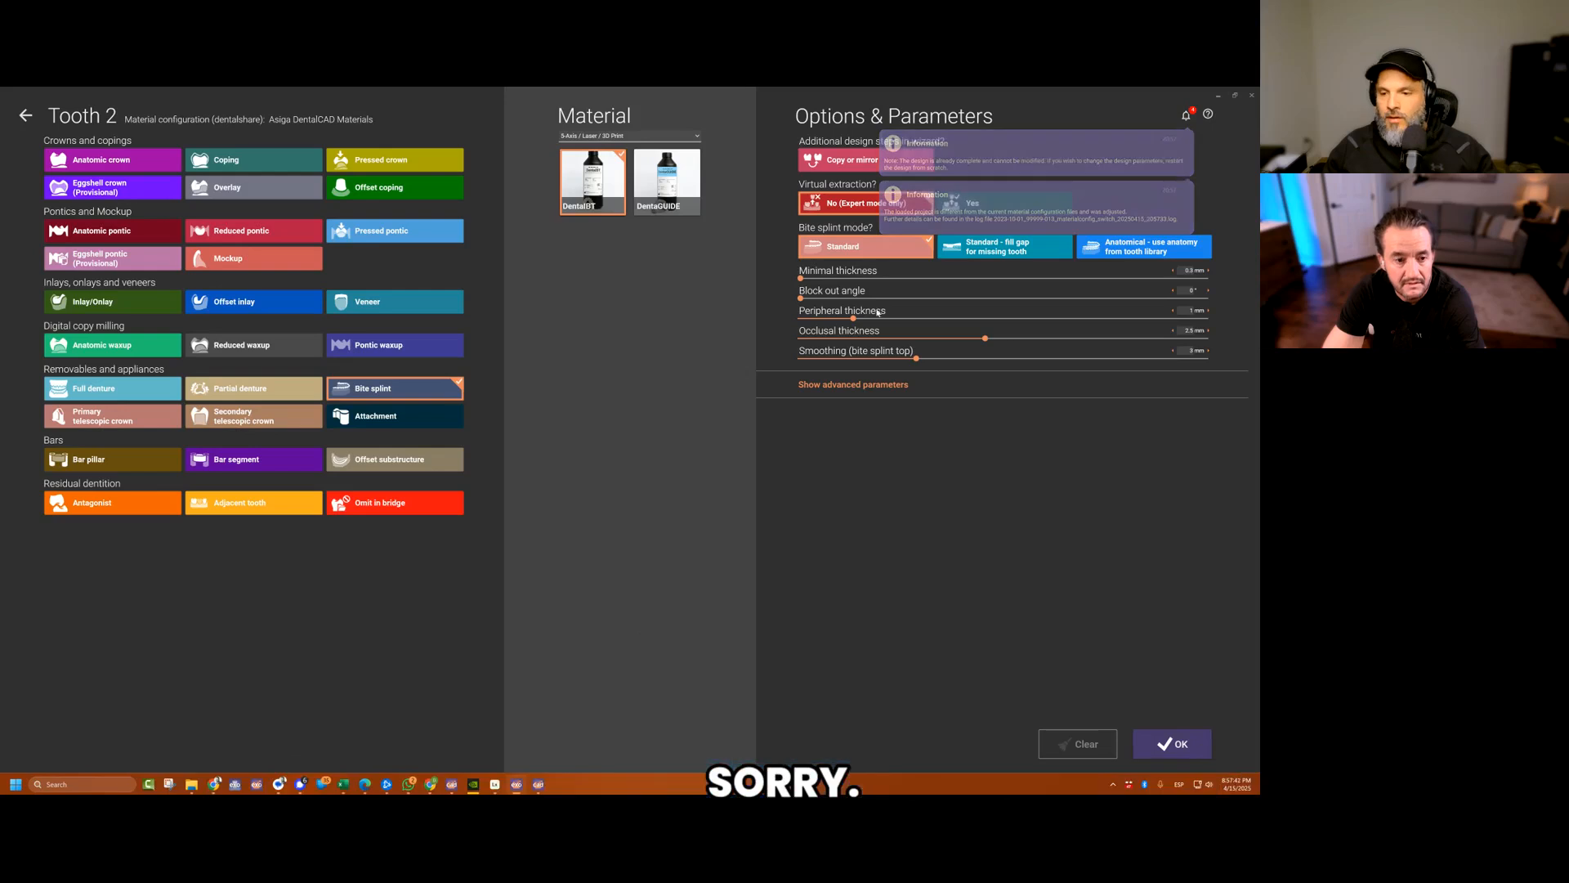
left_click(846, 385)
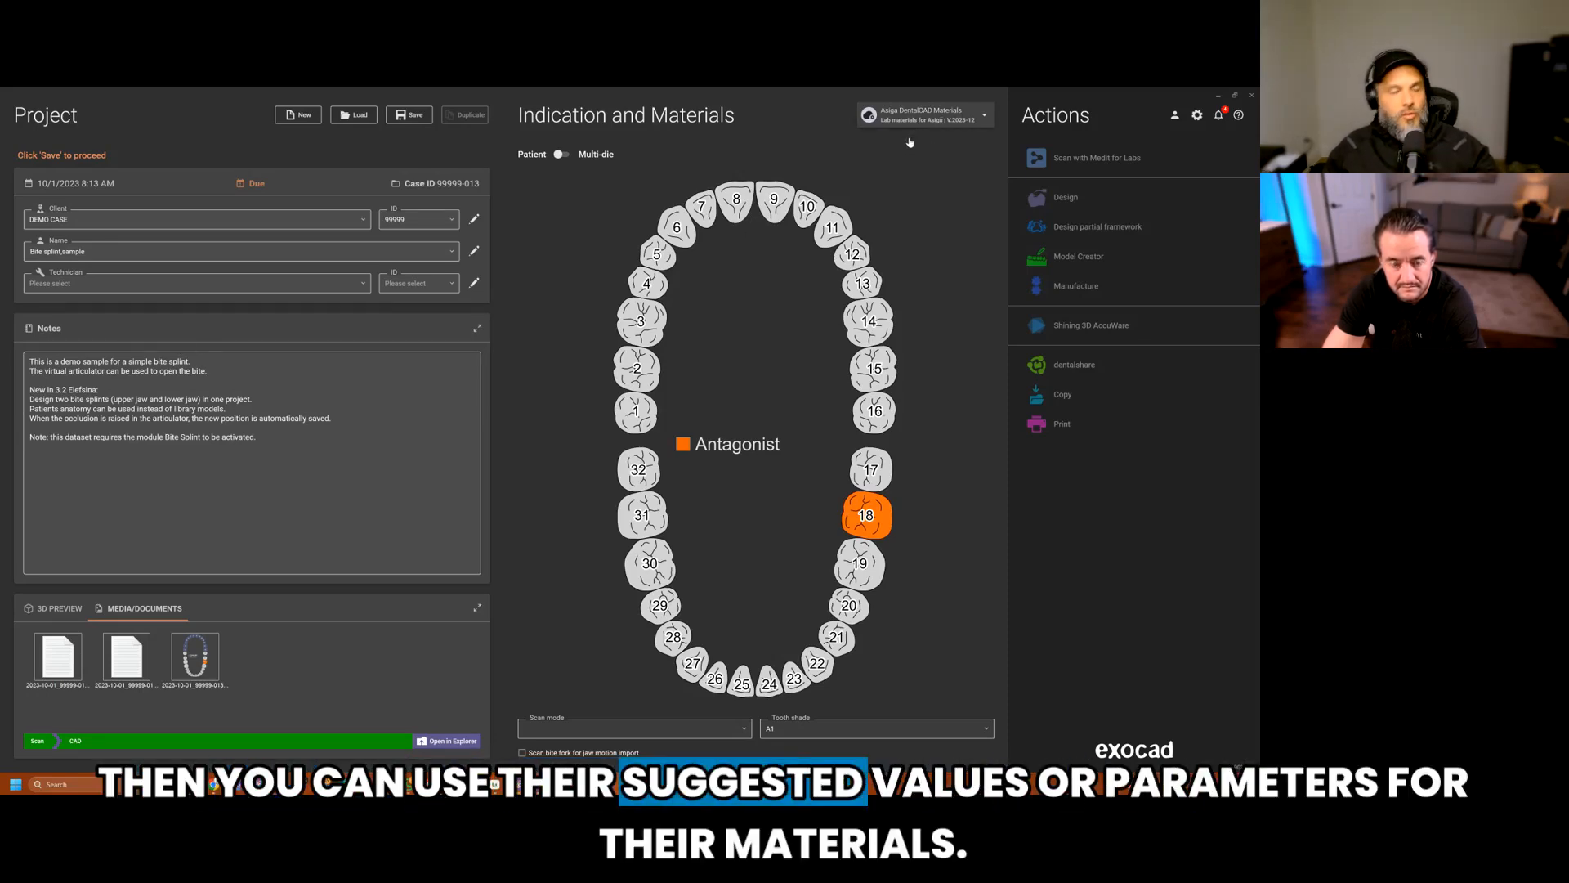
Return the project's material configuration to the local Default.
left_click(924, 115)
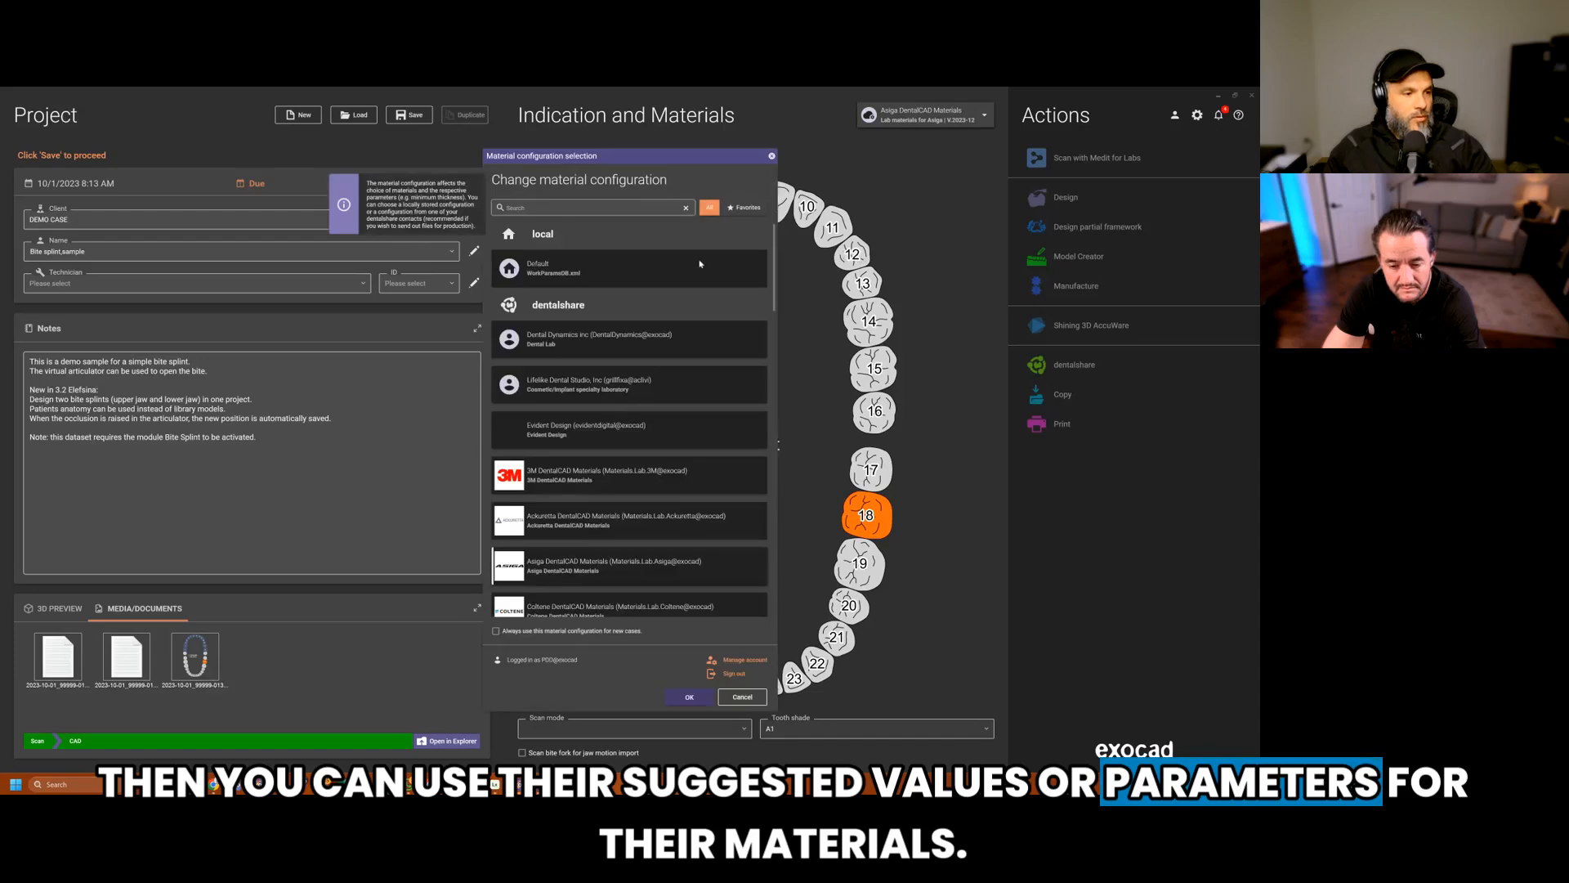
left_click(771, 157)
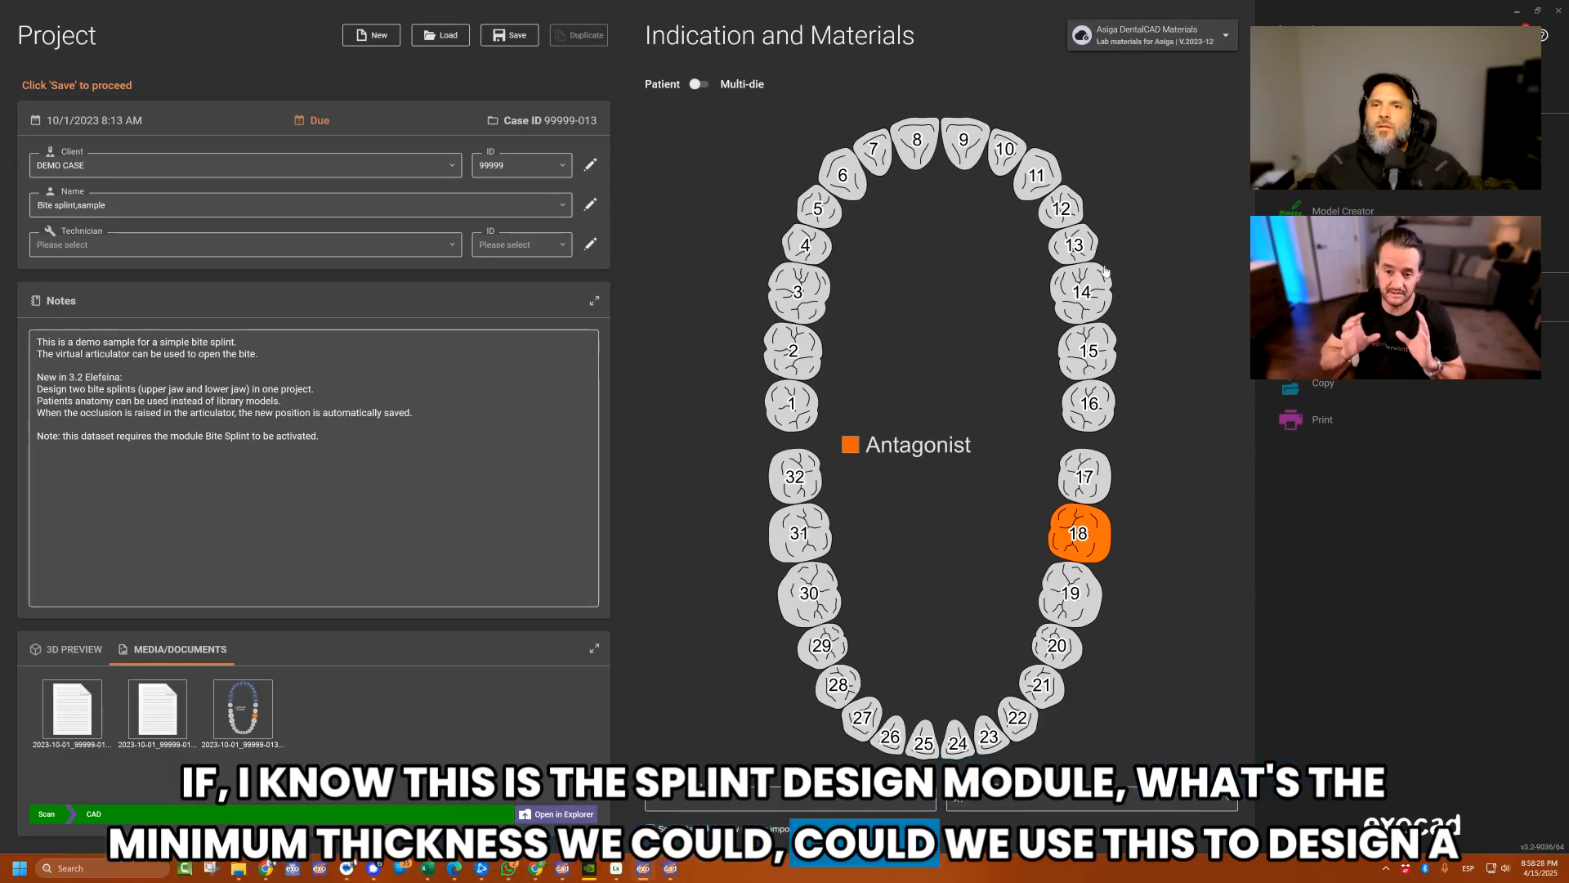
left_click(1153, 35)
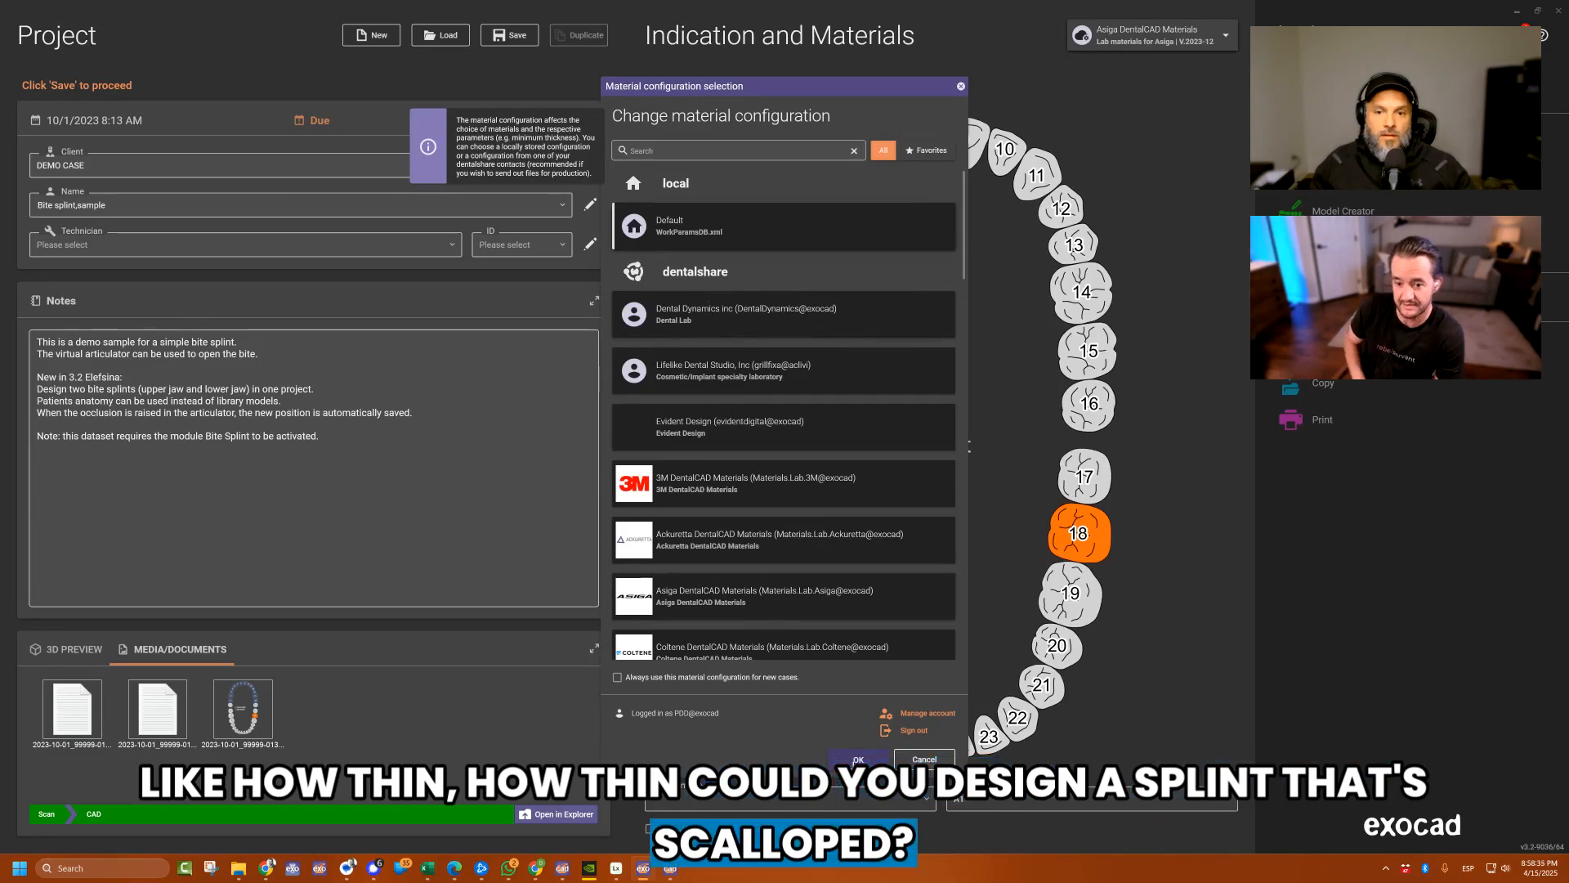
left_click(856, 759)
Define tooth 3 as a bite splint in 3D Print material and display its advanced parameters.
left_click(792, 293)
left_click(450, 380)
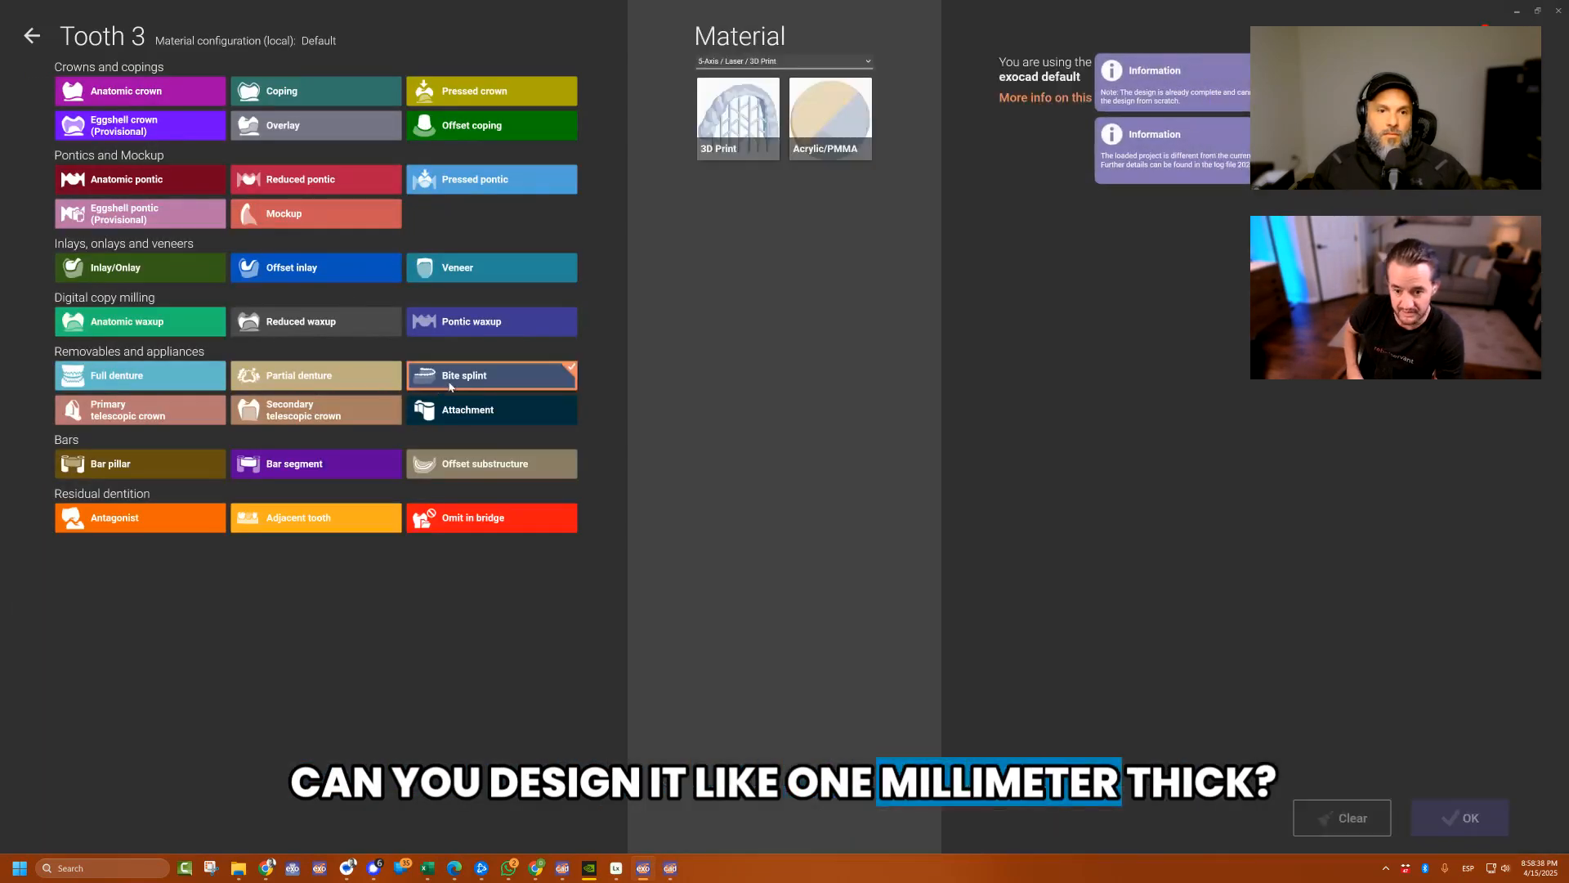
left_click(739, 119)
left_click(1020, 370)
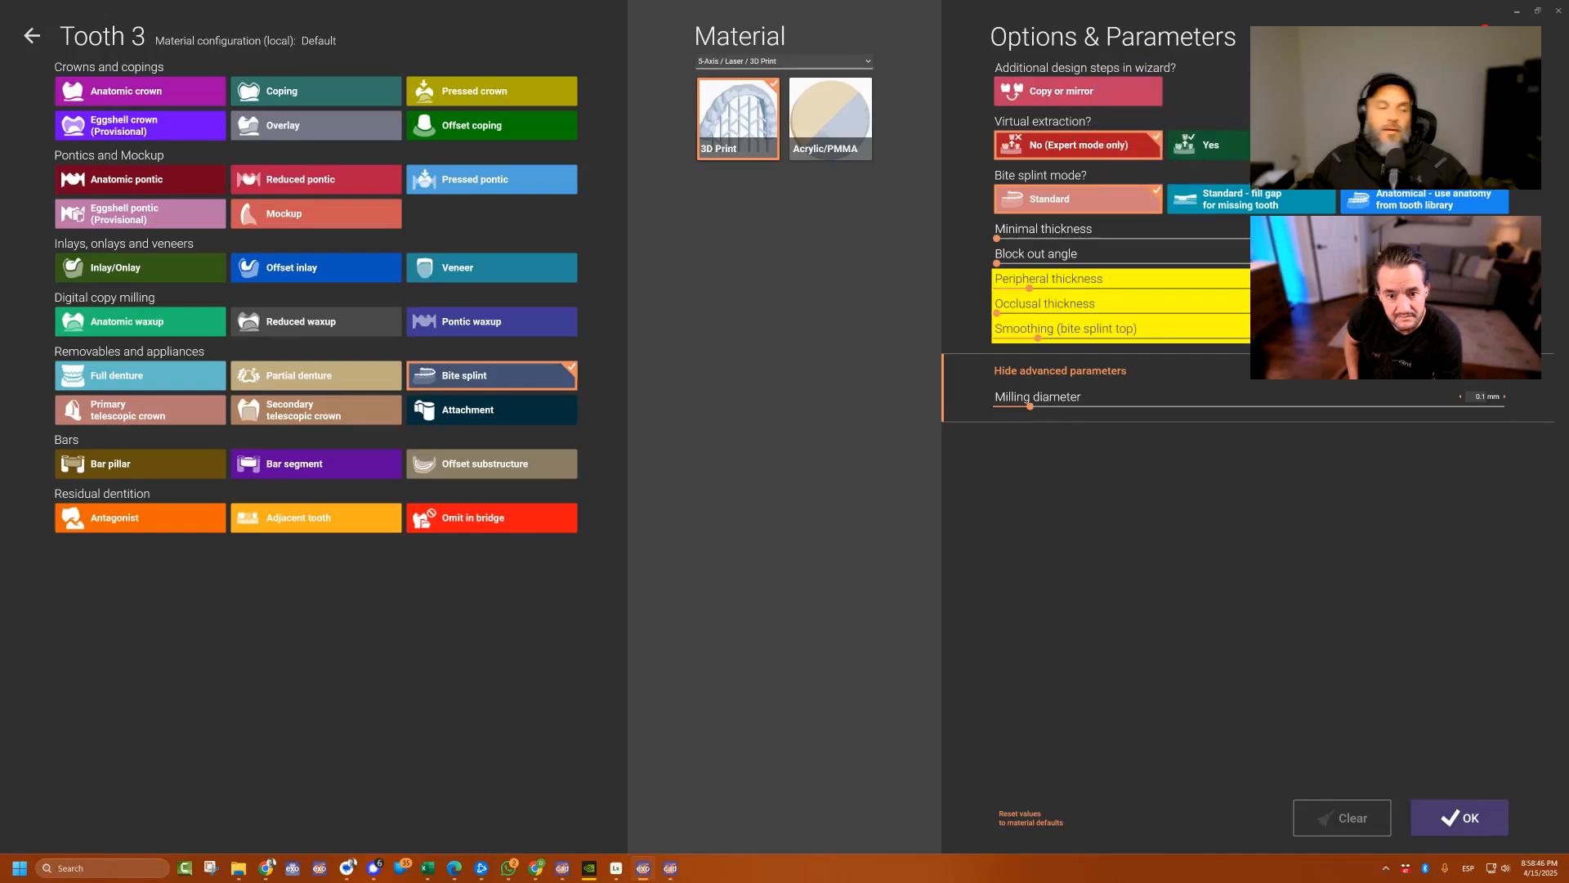